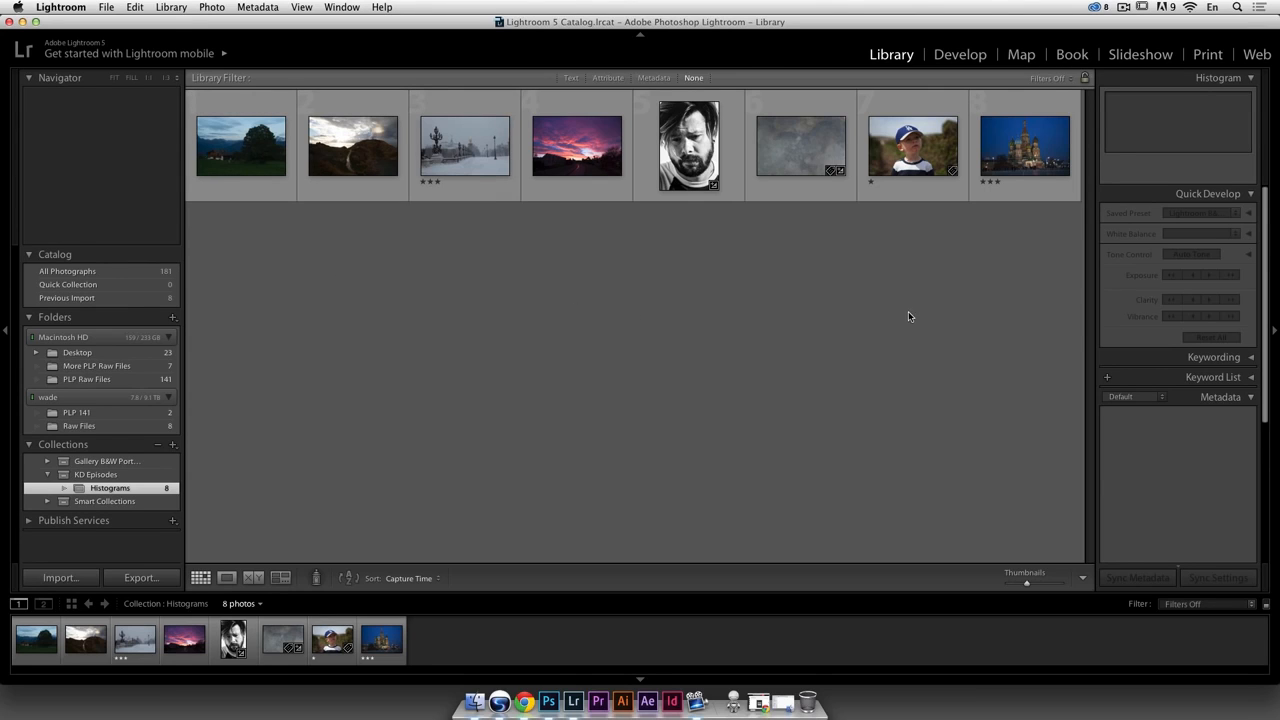
Switch to Chrome, view the Training Packages page and the define:histograms search, and return to the Lightroom library
{"action": "left_click", "coordinate": [758, 700]}
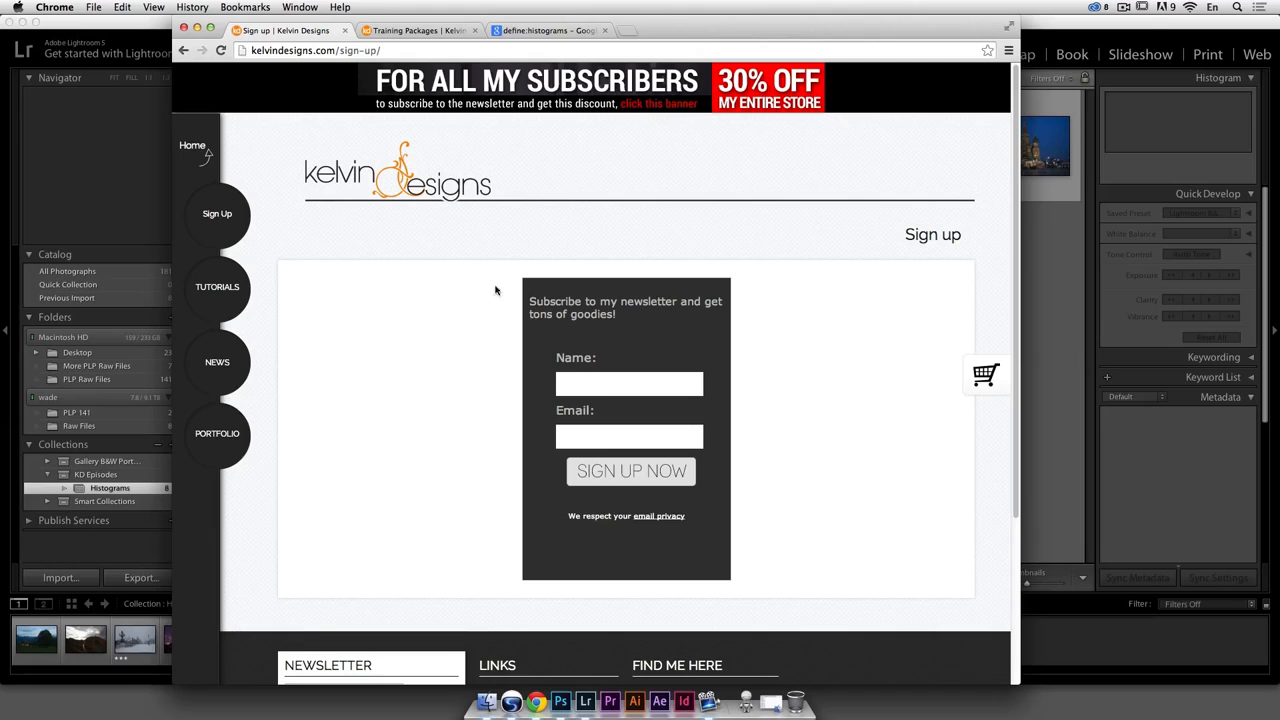
{"action": "left_click", "coordinate": [415, 30]}
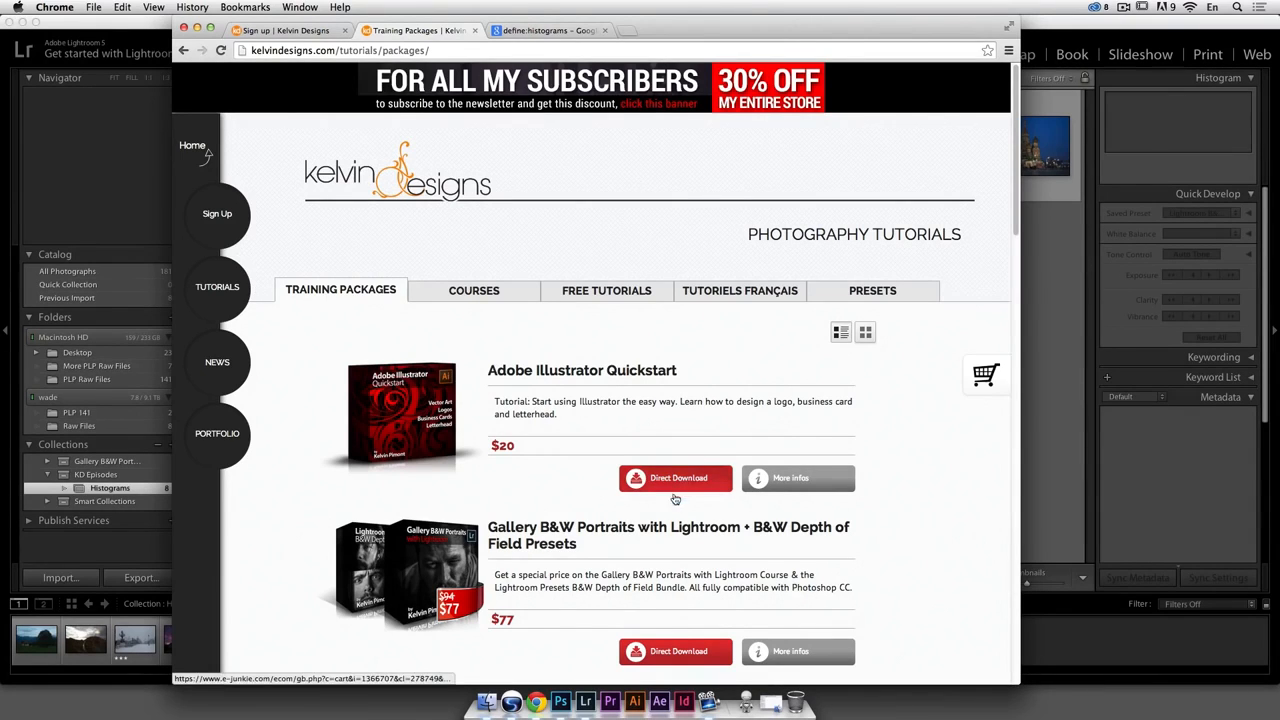
{"action": "scroll", "coordinate": [680, 556], "scroll_direction": "down", "scroll_amount": 1}
{"action": "scroll", "coordinate": [516, 535], "scroll_direction": "up", "scroll_amount": 1}
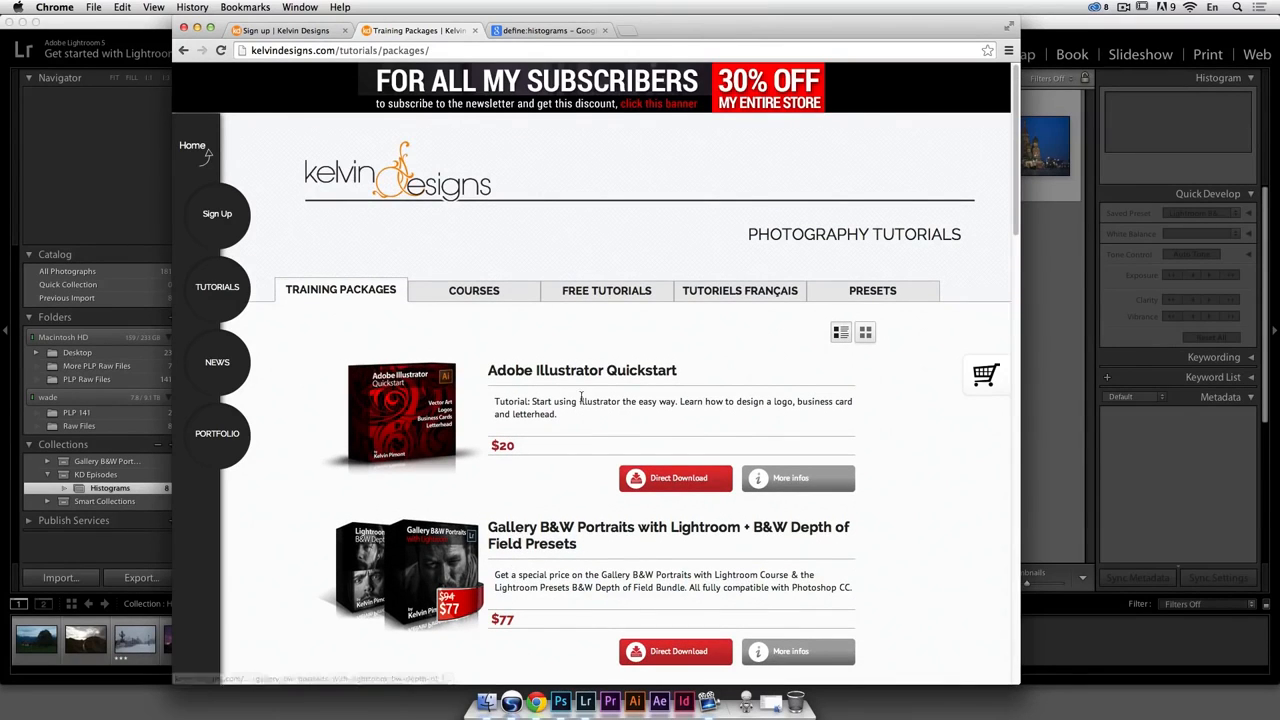
{"action": "left_click", "coordinate": [557, 32]}
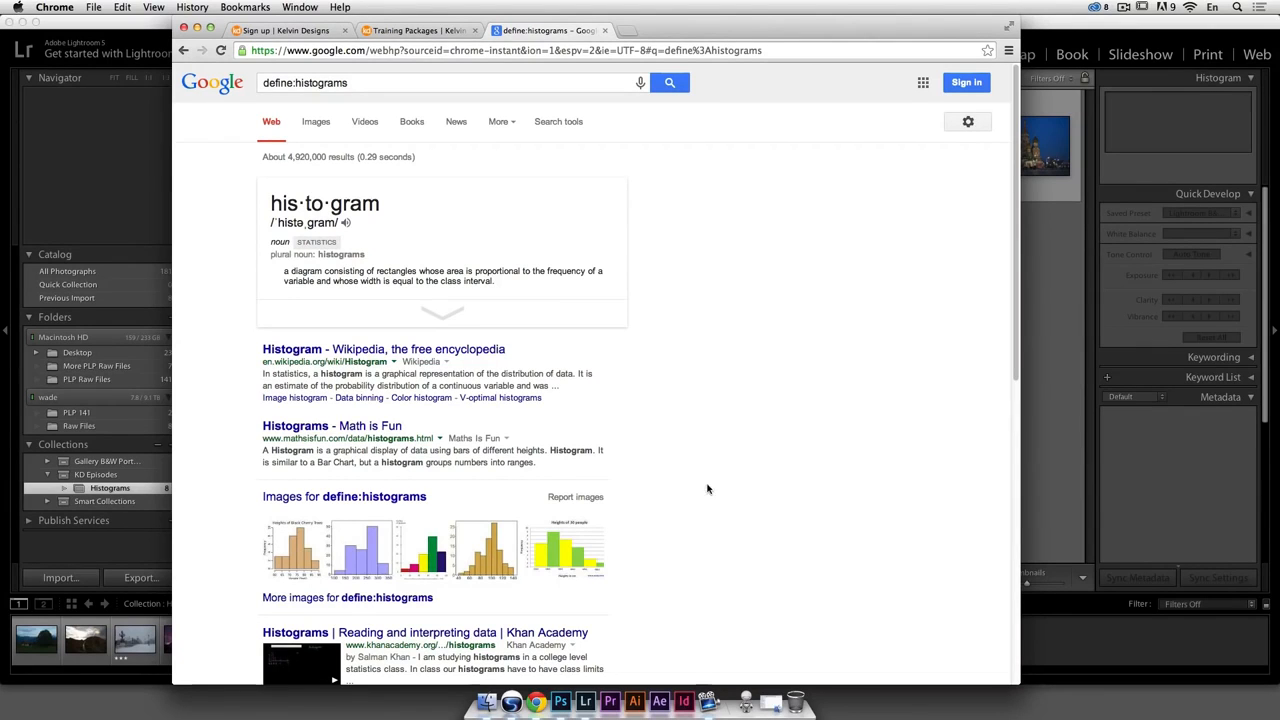
{"action": "left_click", "coordinate": [1052, 295]}
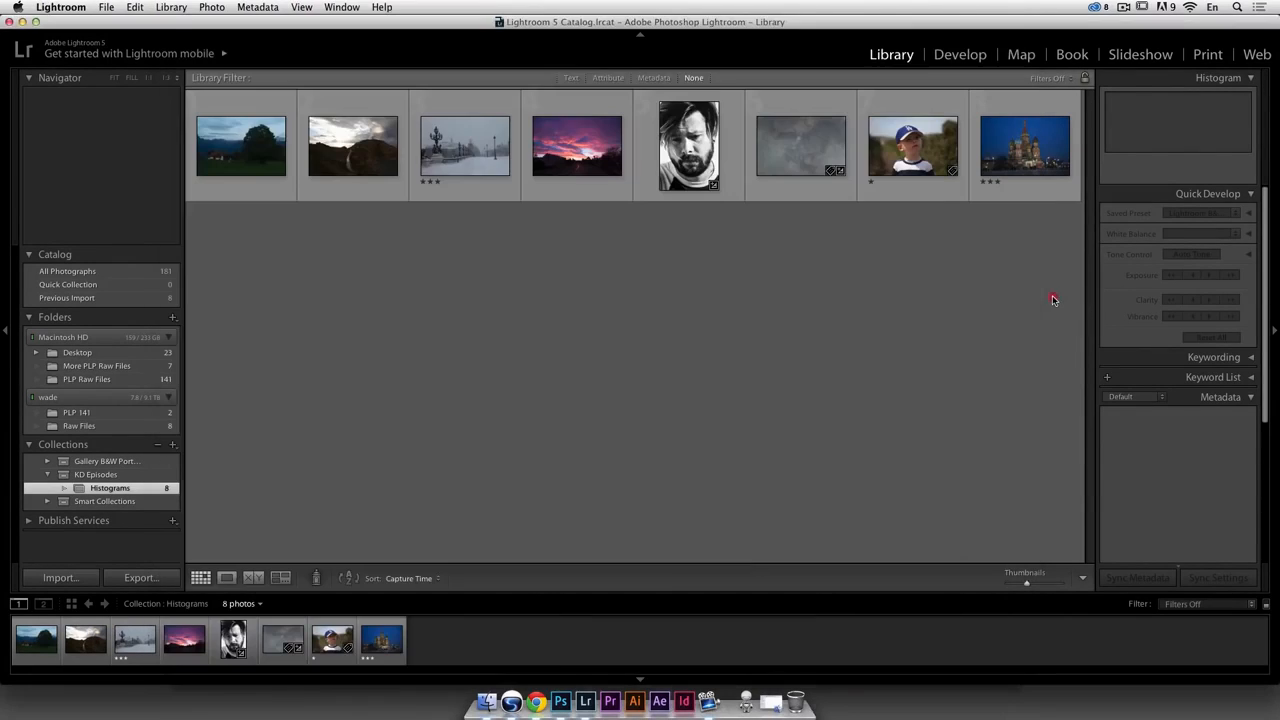
Select the first photo in the Histograms collection and compare its histogram with the definition in Chrome, returning to Lightroom
{"action": "left_click", "coordinate": [274, 108]}
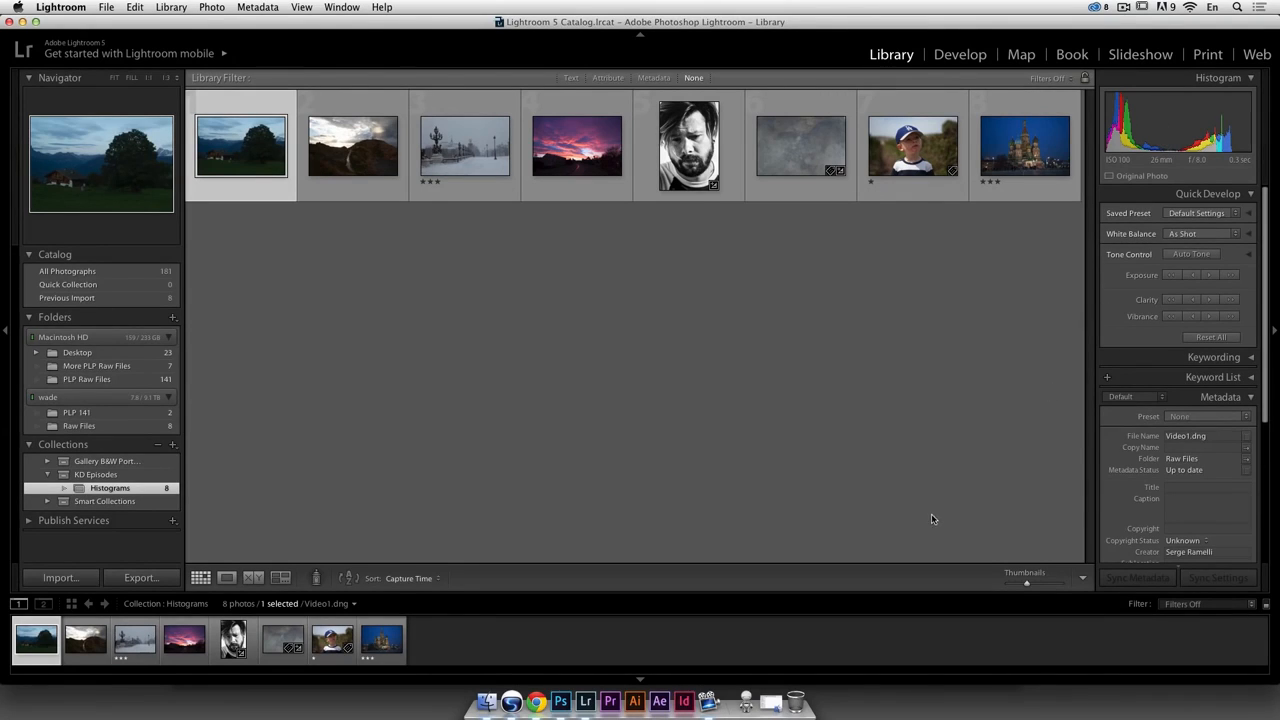
{"action": "left_click", "coordinate": [538, 704]}
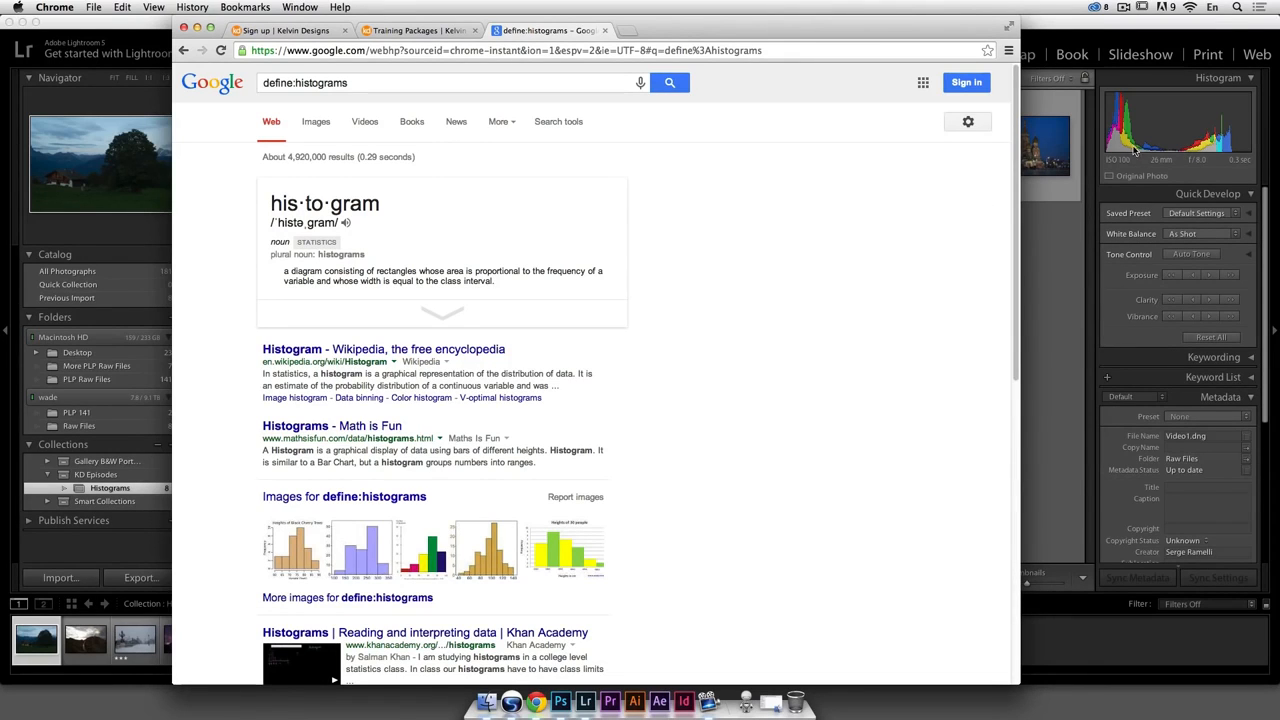
{"action": "left_click", "coordinate": [1082, 232]}
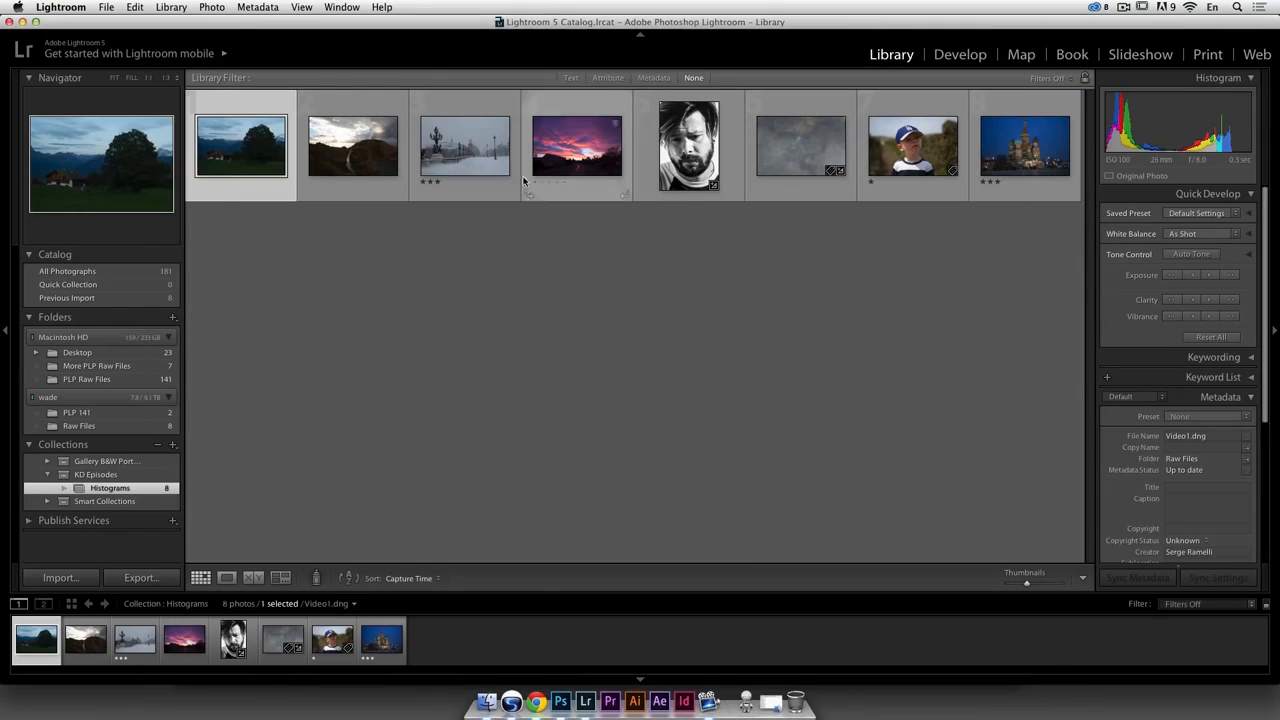
Enlarge the first photo, the landscape with the chalet and tree, and open it in the Develop module
{"action": "double_click", "coordinate": [248, 100]}
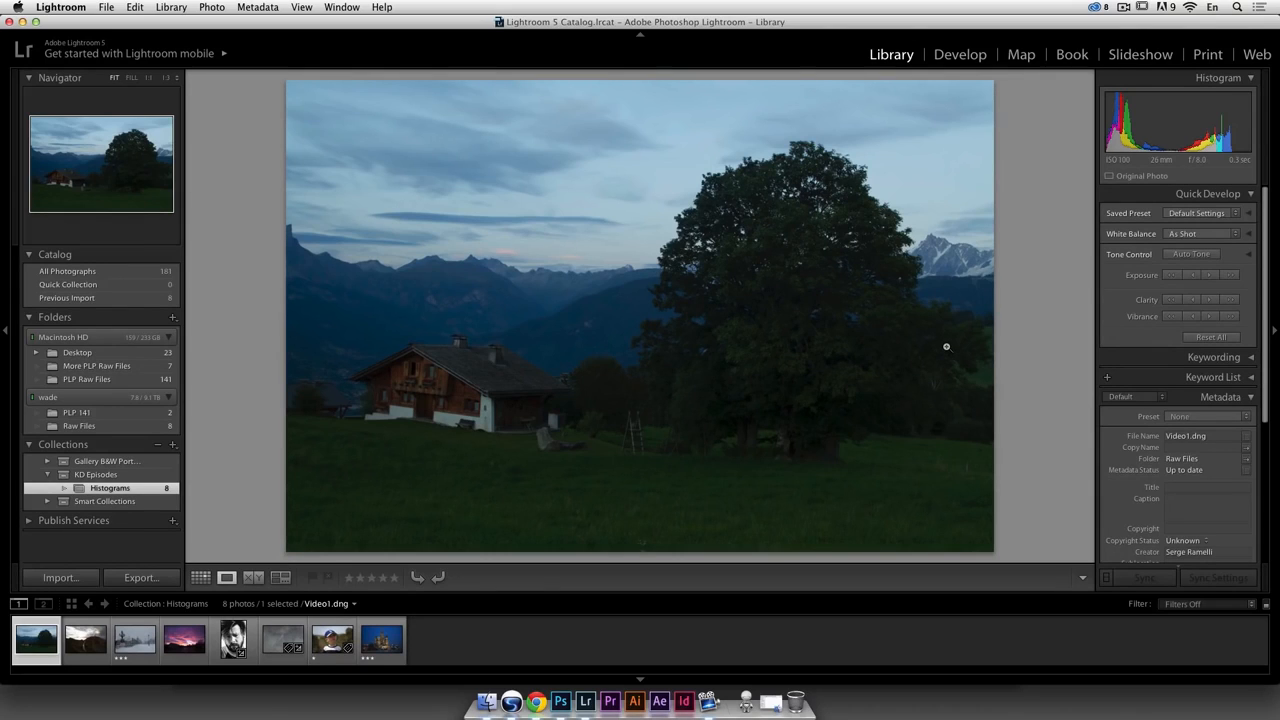
{"action": "left_click", "coordinate": [959, 58]}
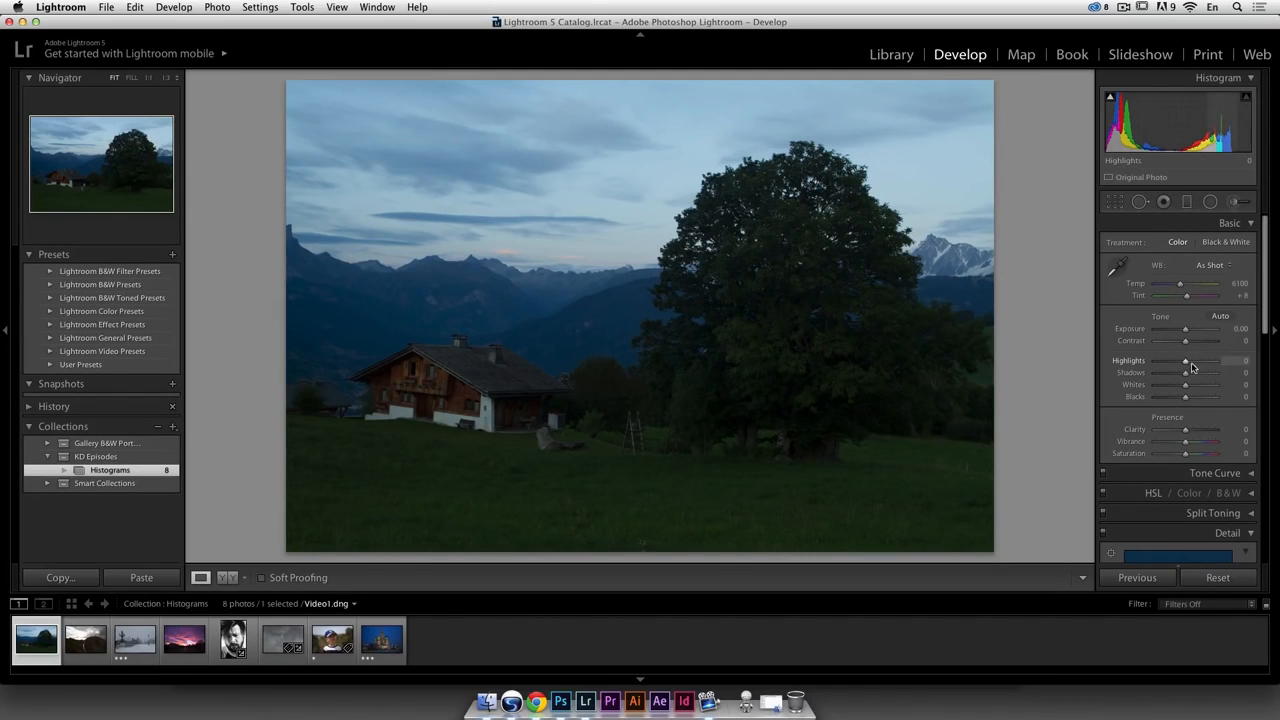
Try raising the photo's Shadows to +100 and lowering its Highlights, testing -52 and ending at -100
{"action": "left_click_drag", "start_coordinate": [1185, 374], "coordinate": [1217, 378]}
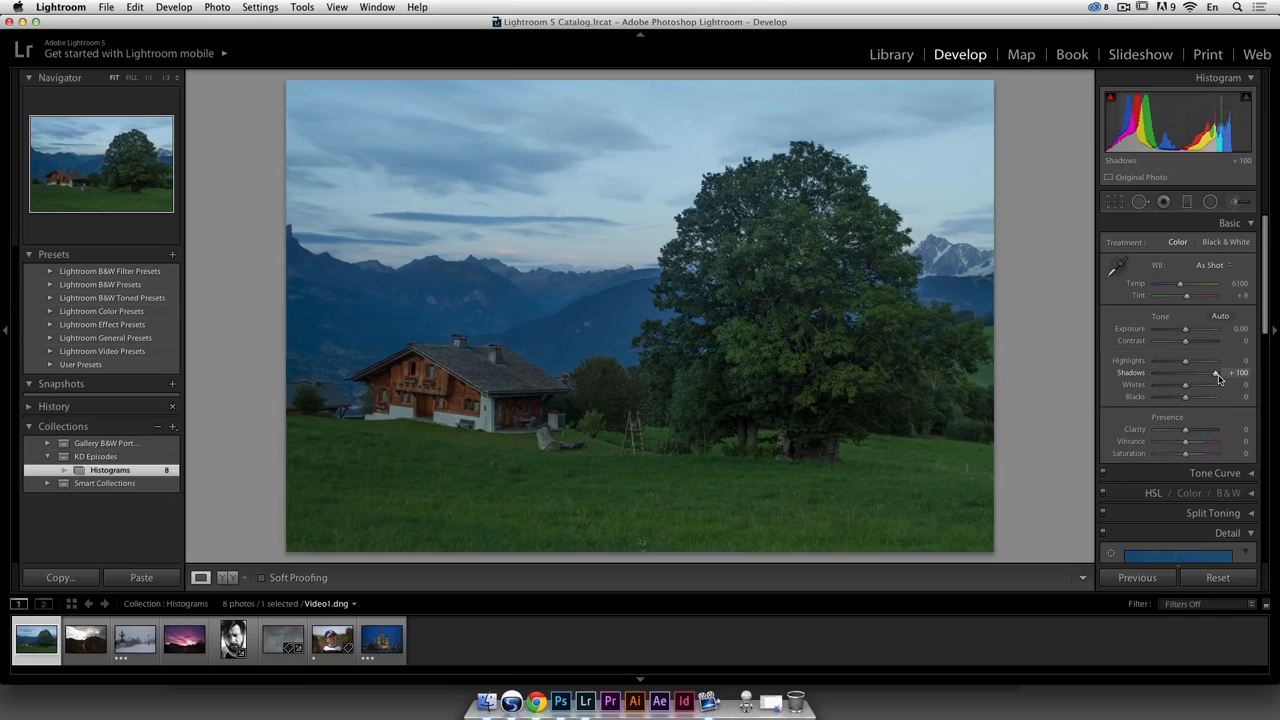
{"action": "left_click", "coordinate": [1219, 376]}
{"action": "left_click_drag", "start_coordinate": [1186, 364], "coordinate": [1143, 365]}
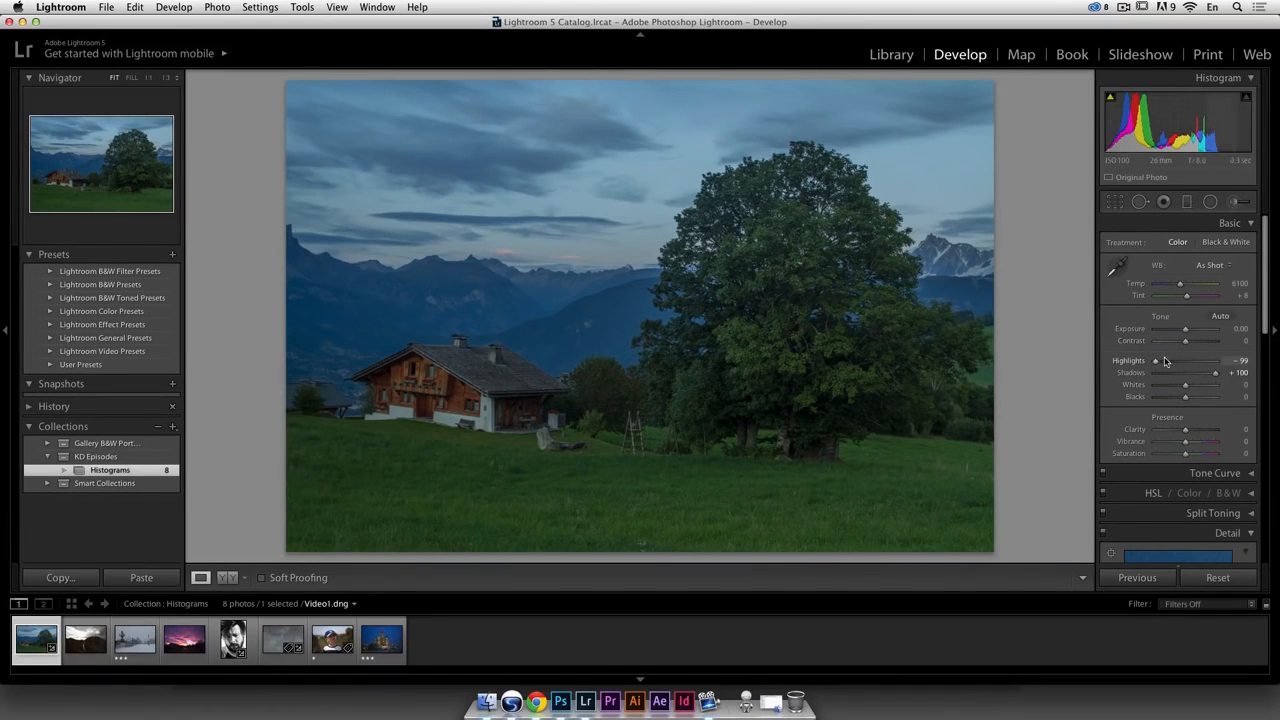
{"action": "left_click_drag", "start_coordinate": [1156, 362], "coordinate": [1170, 366]}
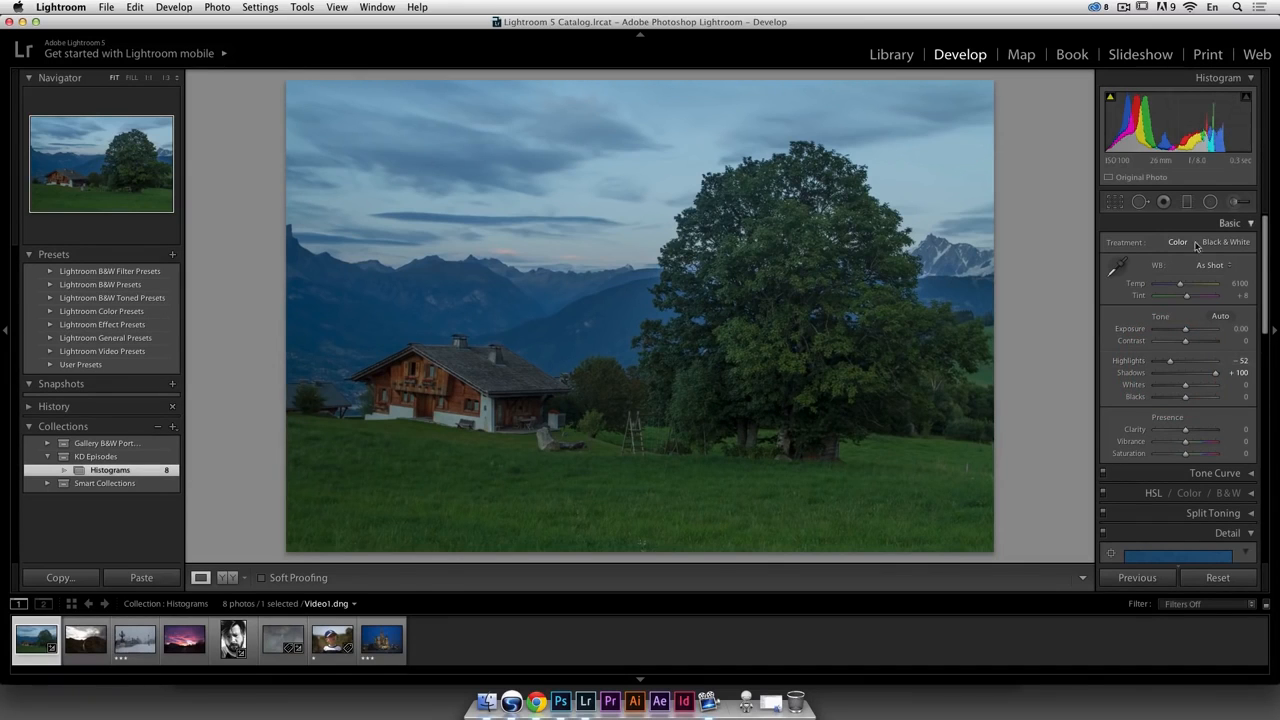
{"action": "mouse_move", "coordinate": [1165, 362]}
{"action": "left_mouse_down"}
{"action": "mouse_move", "coordinate": [1188, 366]}
{"action": "mouse_move", "coordinate": [1144, 366]}
{"action": "left_mouse_up"}
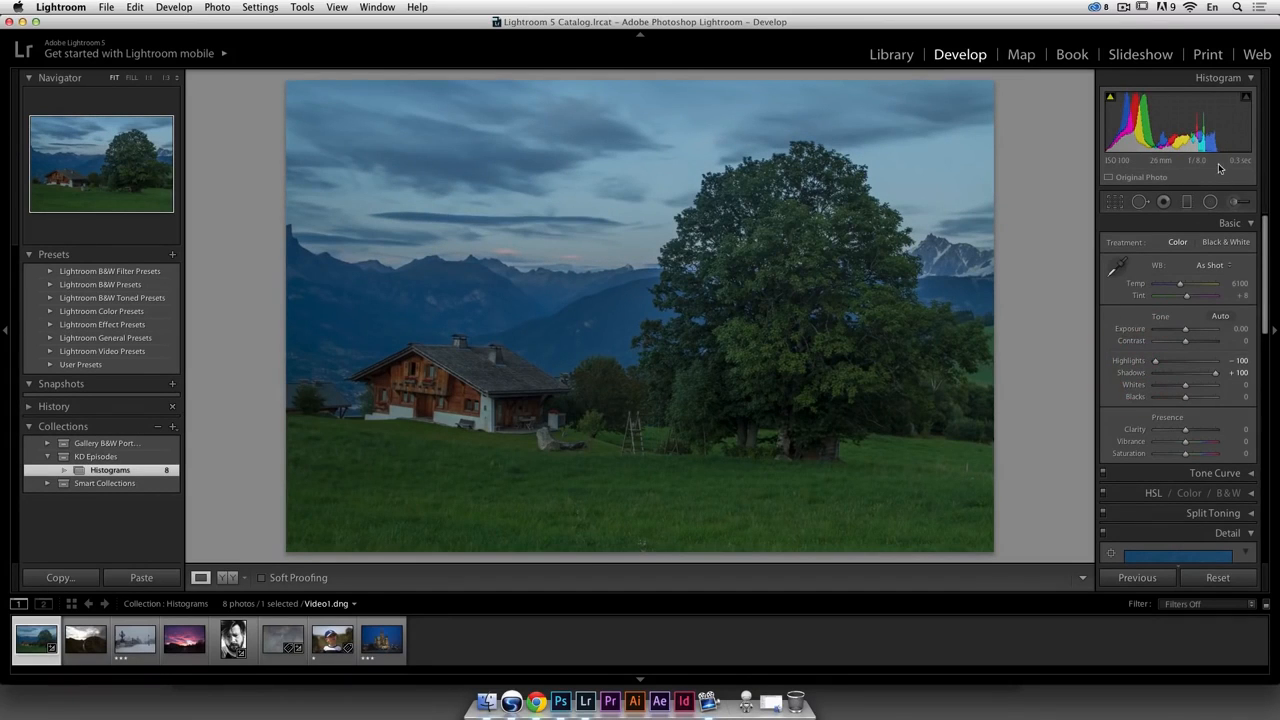
Reset the Highlights and Shadows of the chalet photo to their defaults
{"action": "left_click", "coordinate": [1133, 364]}
{"action": "double_click", "coordinate": [1131, 361]}
{"action": "double_click", "coordinate": [1131, 372]}
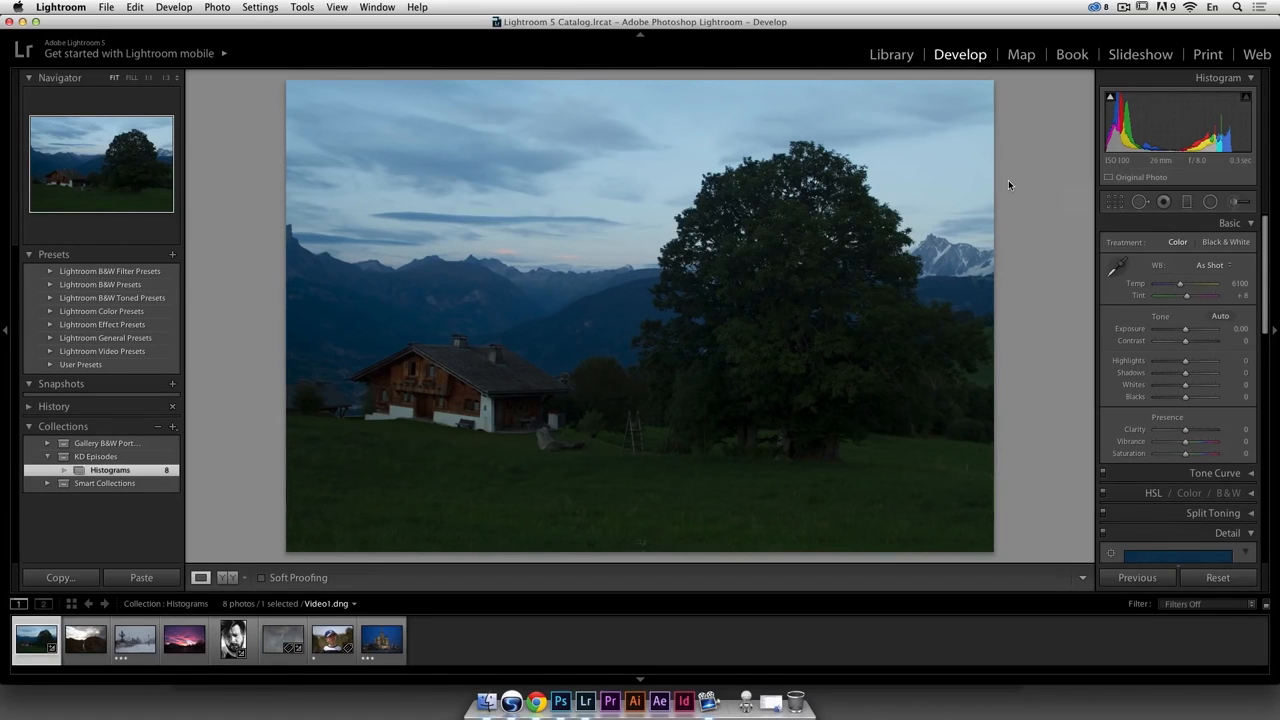
Set the chalet photo's tones to Highlights -100, Shadows +100 and Whites +61, checking for highlight clipping
{"action": "left_click_drag", "start_coordinate": [1186, 364], "coordinate": [1229, 372]}
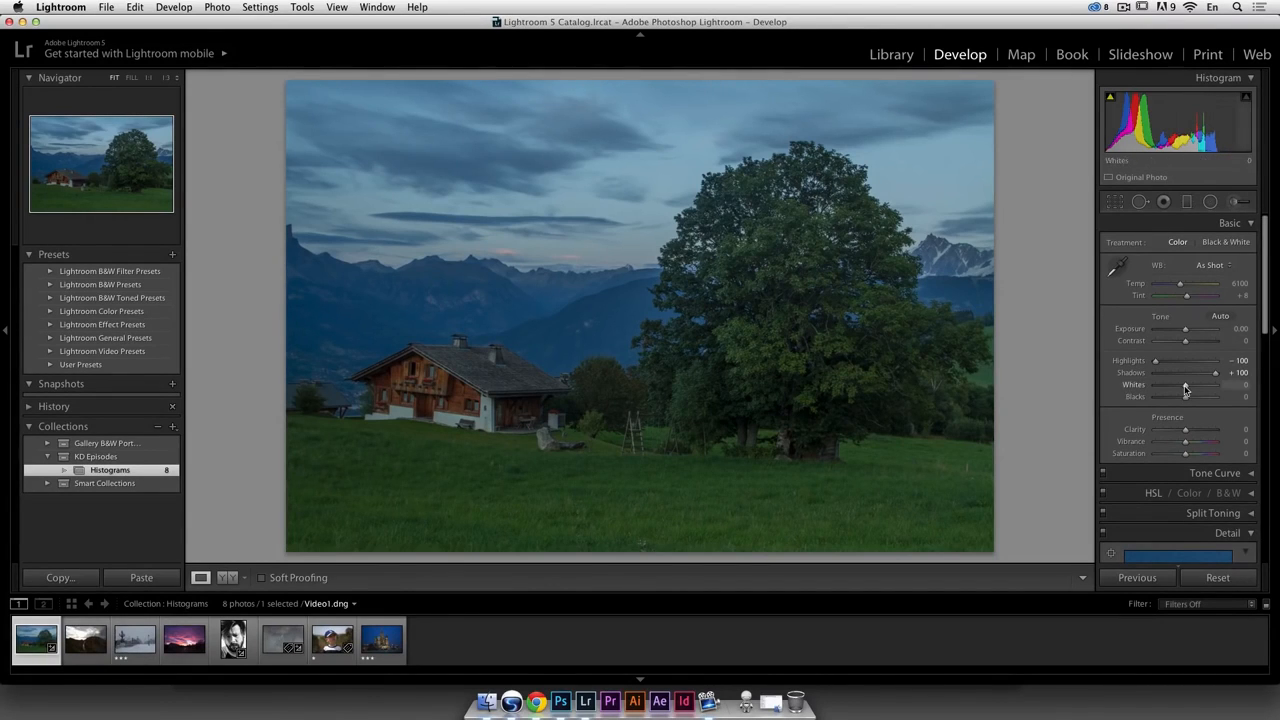
{"action": "left_click_drag", "start_coordinate": [1185, 388], "coordinate": [1200, 388]}
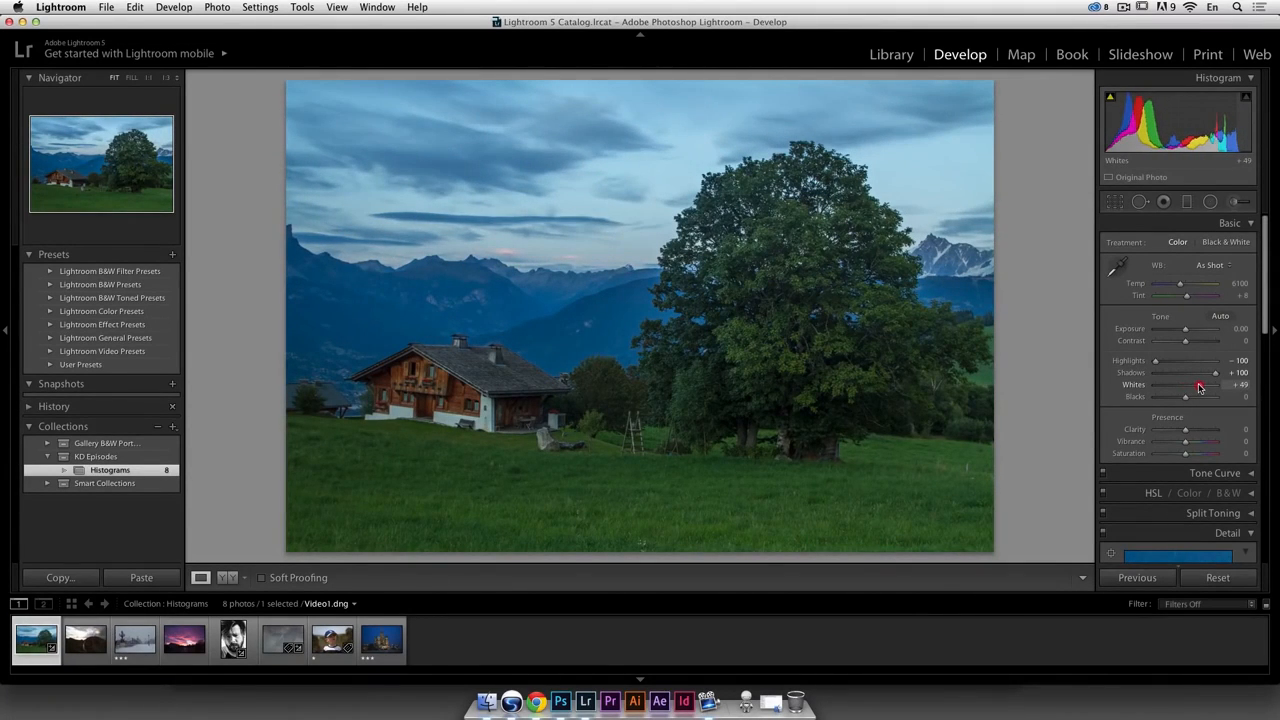
{"action": "left_click_drag", "start_coordinate": [1200, 388], "coordinate": [1208, 388]}
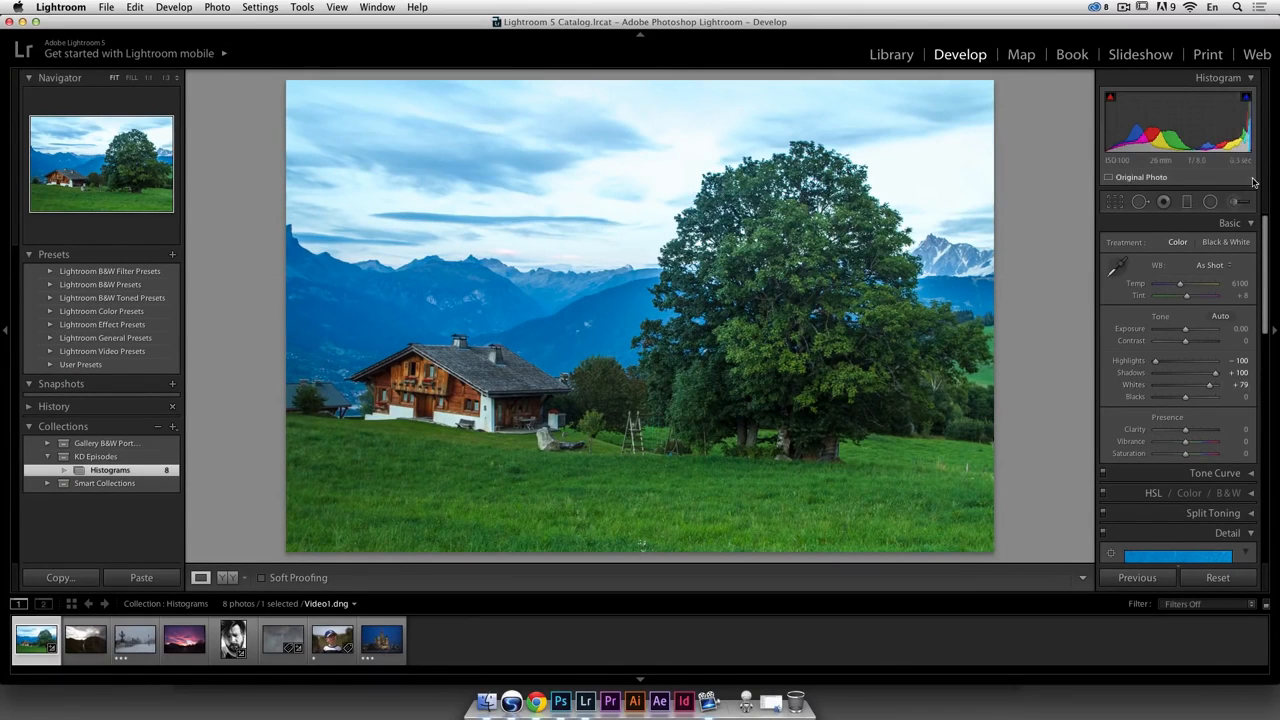
{"action": "left_click_drag", "start_coordinate": [1210, 390], "coordinate": [1200, 390]}
{"action": "left_click_drag", "start_coordinate": [1201, 389], "coordinate": [1204, 388]}
{"action": "key", "text": "alt"}
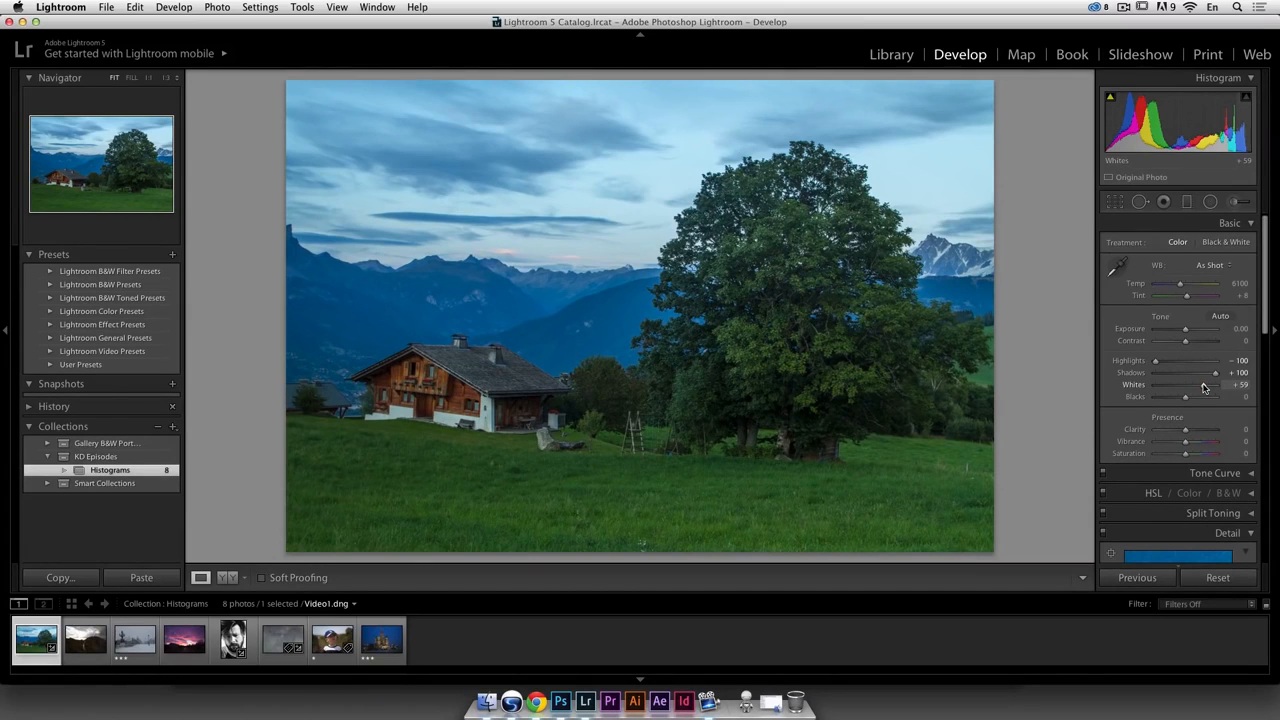
{"action": "left_click", "coordinate": [1205, 388]}
{"action": "left_click_drag", "start_coordinate": [1203, 386], "coordinate": [1204, 389]}
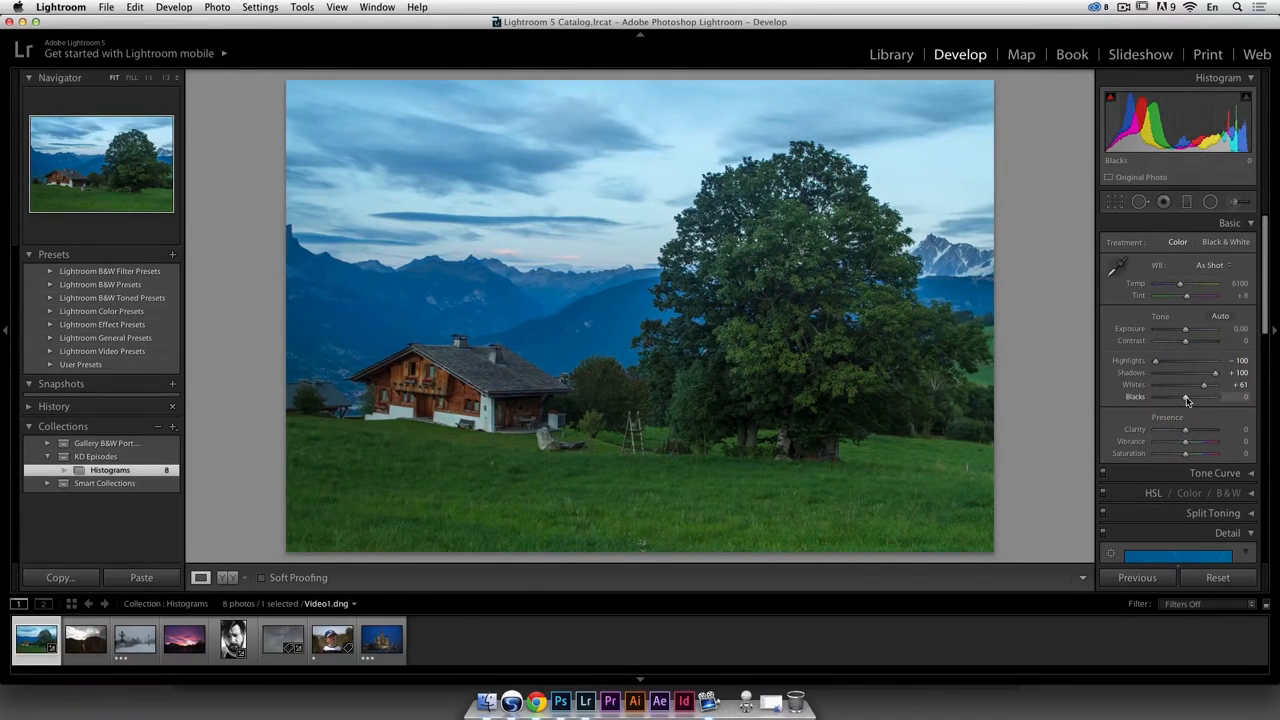
Test the Blacks at -100 and +13 for shadow clipping, and settle them at -11
{"action": "left_click_drag", "start_coordinate": [1184, 400], "coordinate": [1148, 400]}
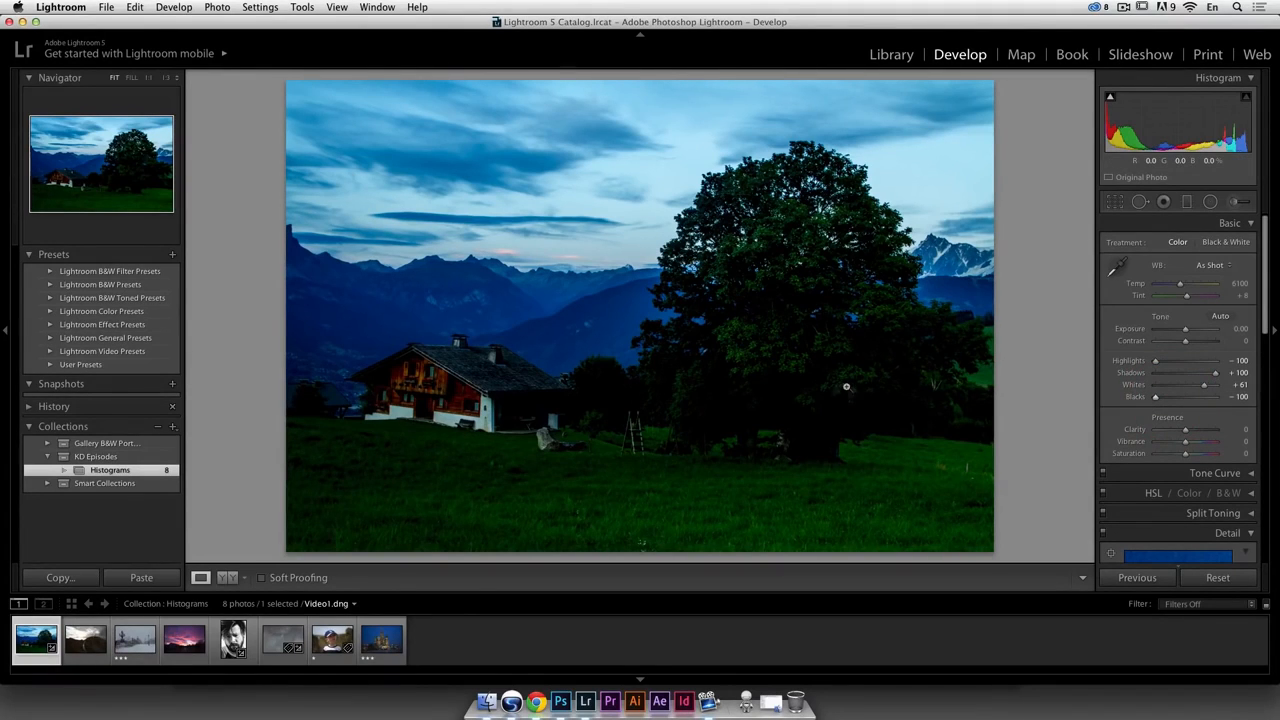
{"action": "left_click", "coordinate": [1155, 398], "text": "alt"}
{"action": "left_click", "coordinate": [1155, 400], "text": "alt"}
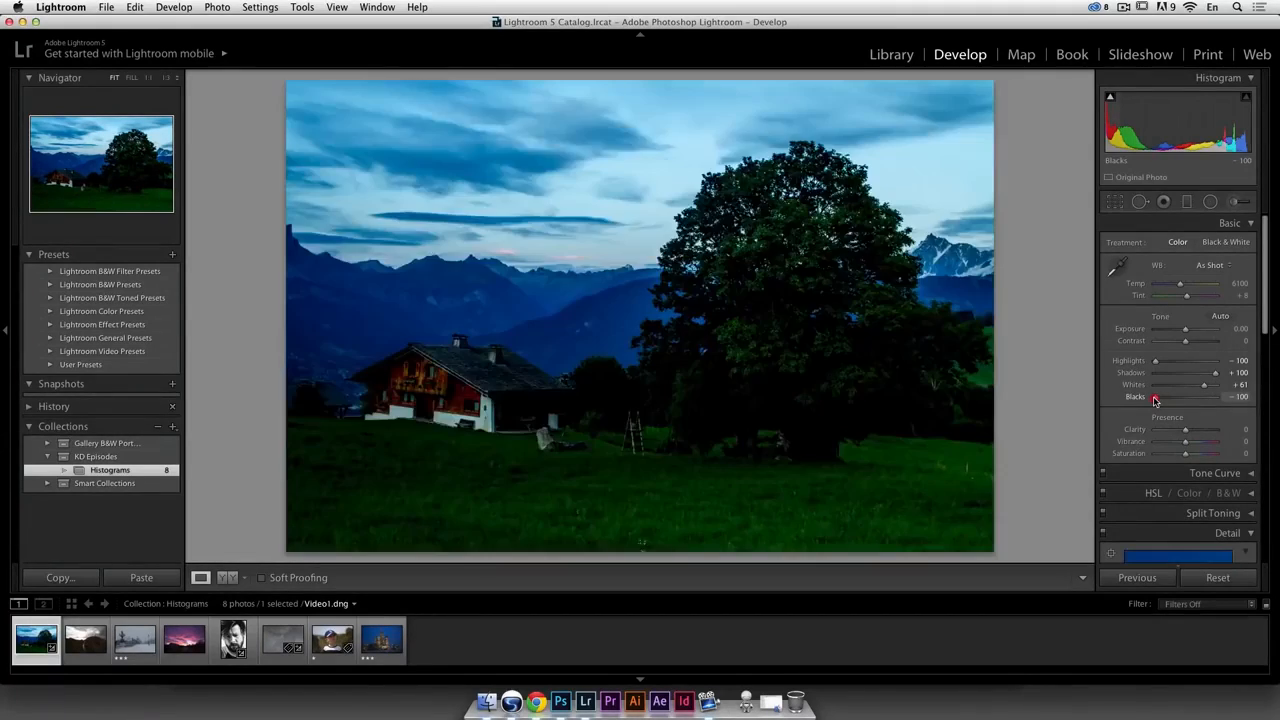
{"action": "left_click", "coordinate": [1155, 400], "text": "alt"}
{"action": "left_click_drag", "start_coordinate": [1155, 400], "coordinate": [1190, 400]}
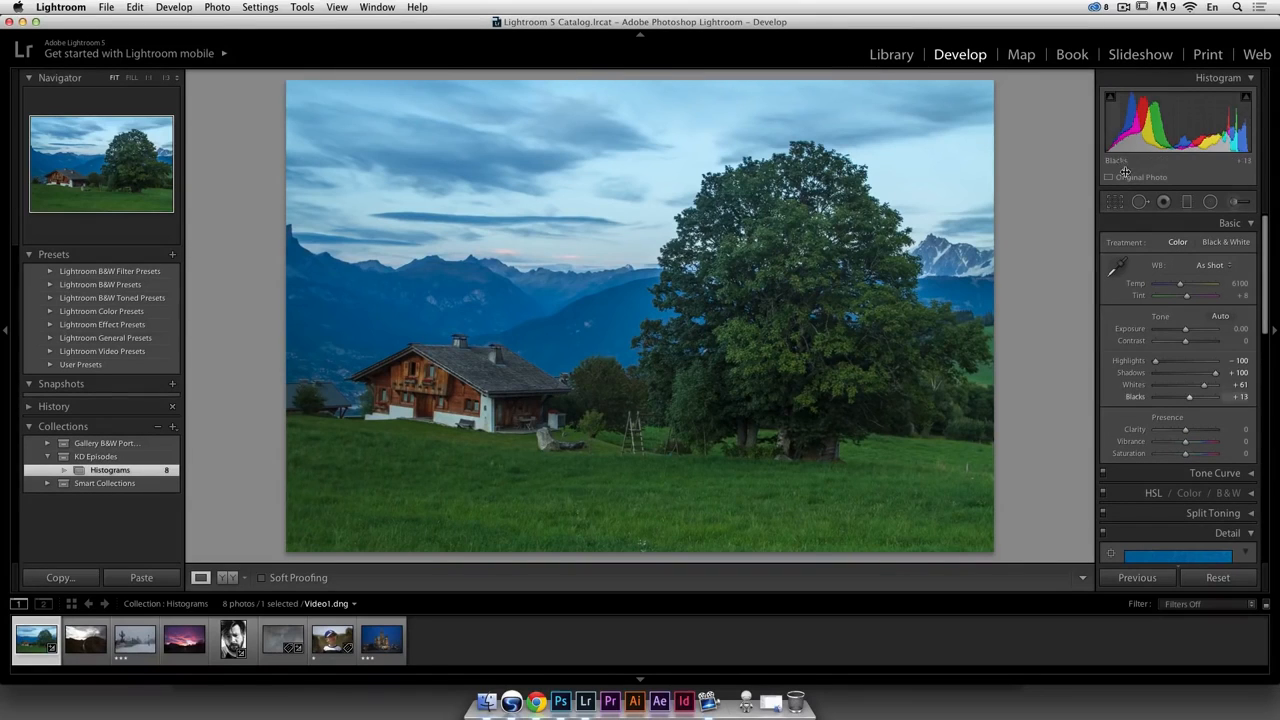
{"action": "left_click_drag", "start_coordinate": [1188, 396], "coordinate": [1182, 399]}
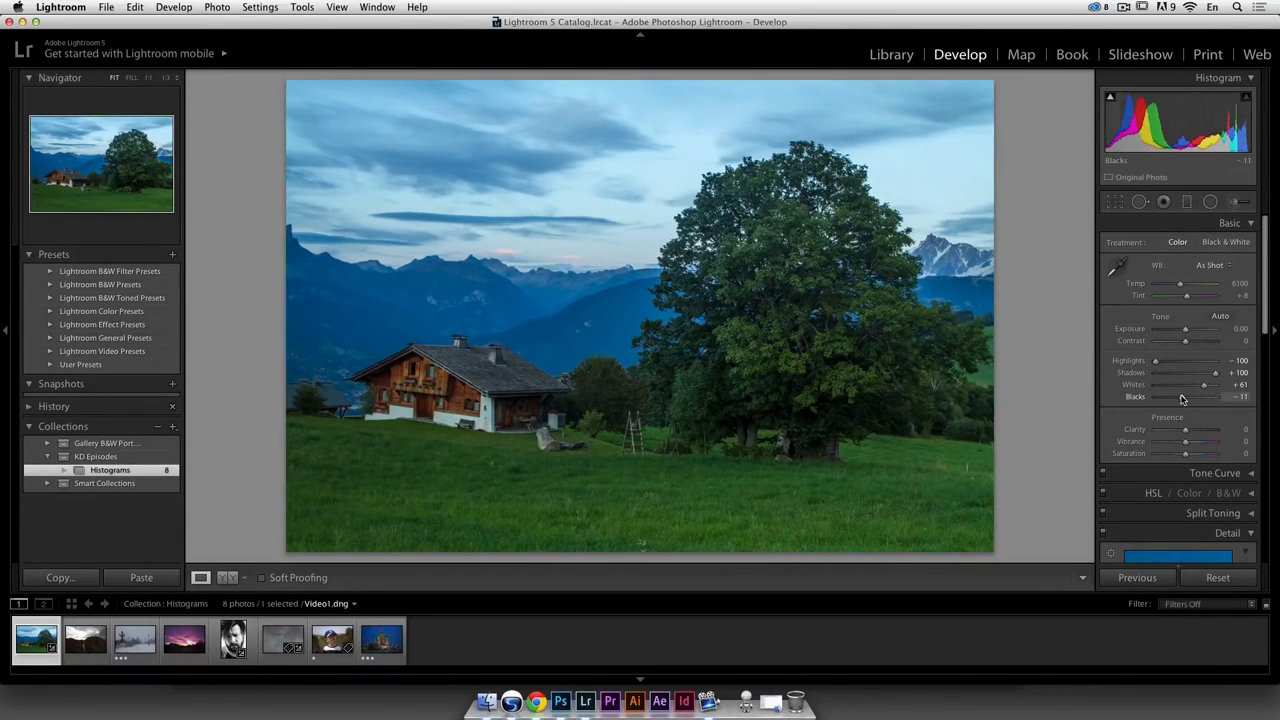
{"action": "mouse_move", "coordinate": [1110, 99]}
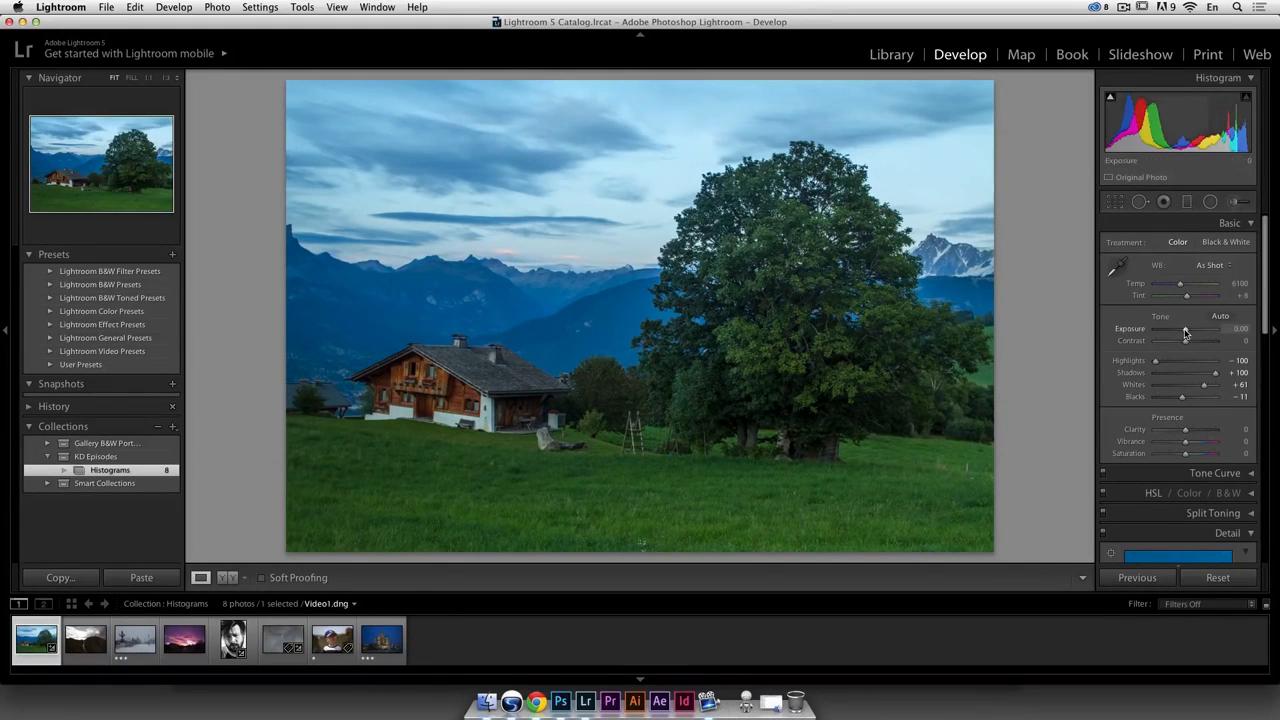
Try raising the Exposure to +0.90, and reset it to its default
{"action": "left_click_drag", "start_coordinate": [1185, 333], "coordinate": [1190, 333]}
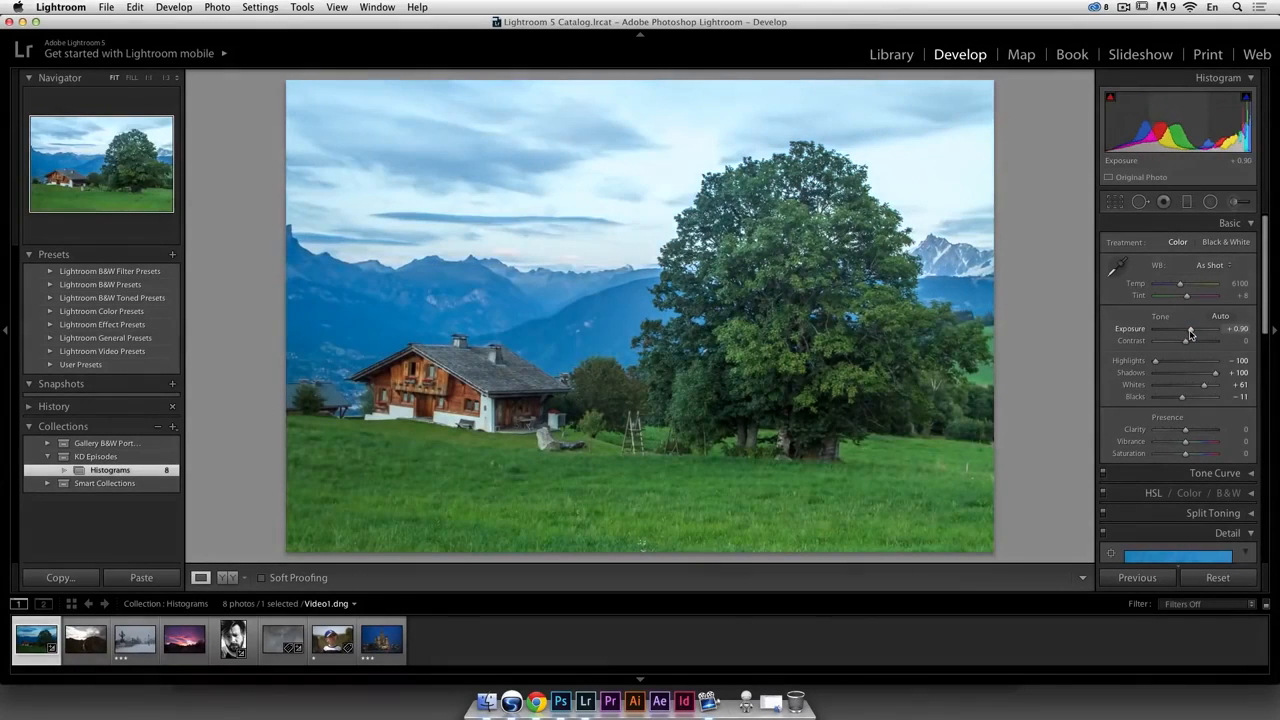
{"action": "double_click", "coordinate": [1134, 329]}
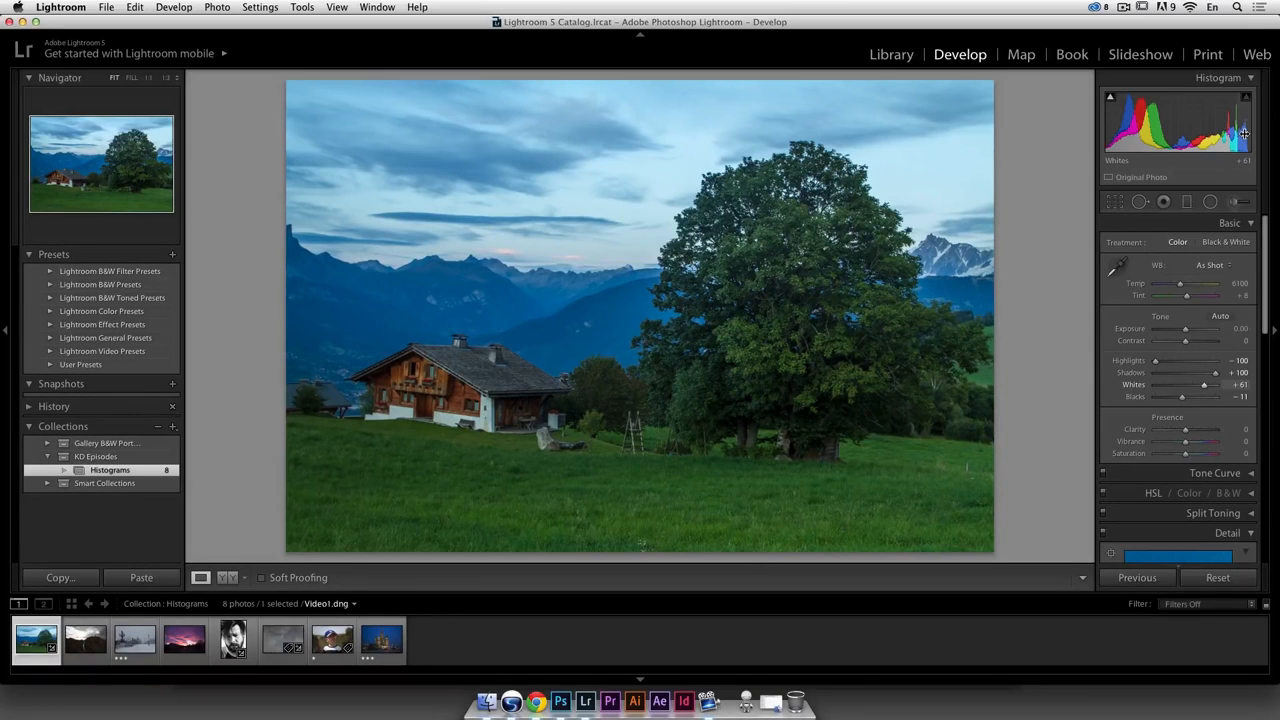
Select the second photo, corse-315.dng, in the Library and open it in the Develop module
{"action": "left_click", "coordinate": [904, 60]}
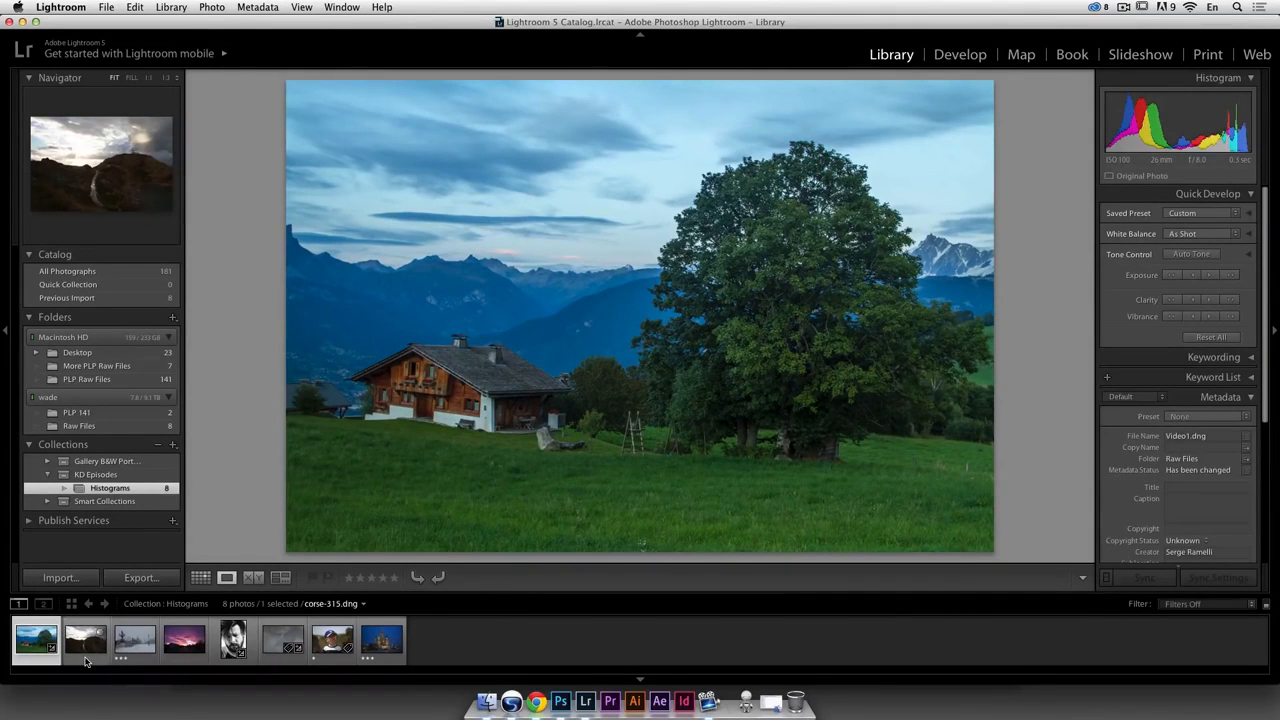
{"action": "left_click", "coordinate": [86, 655]}
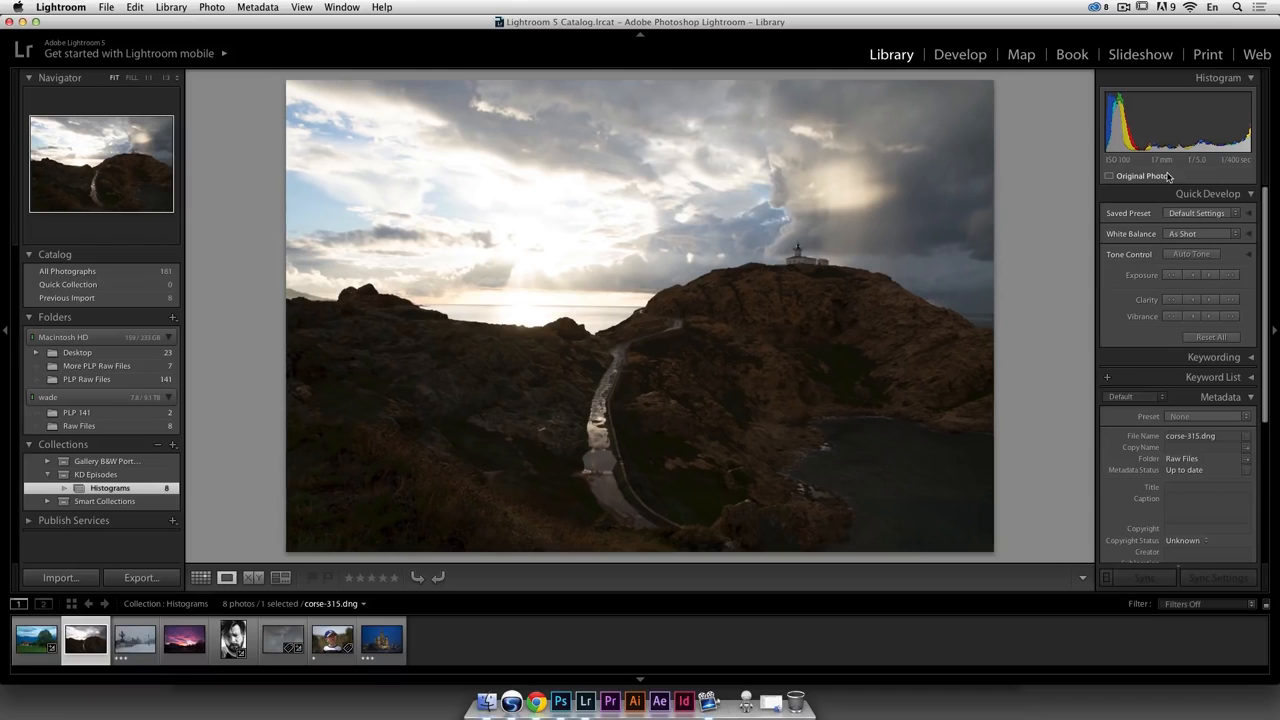
{"action": "left_click", "coordinate": [952, 55]}
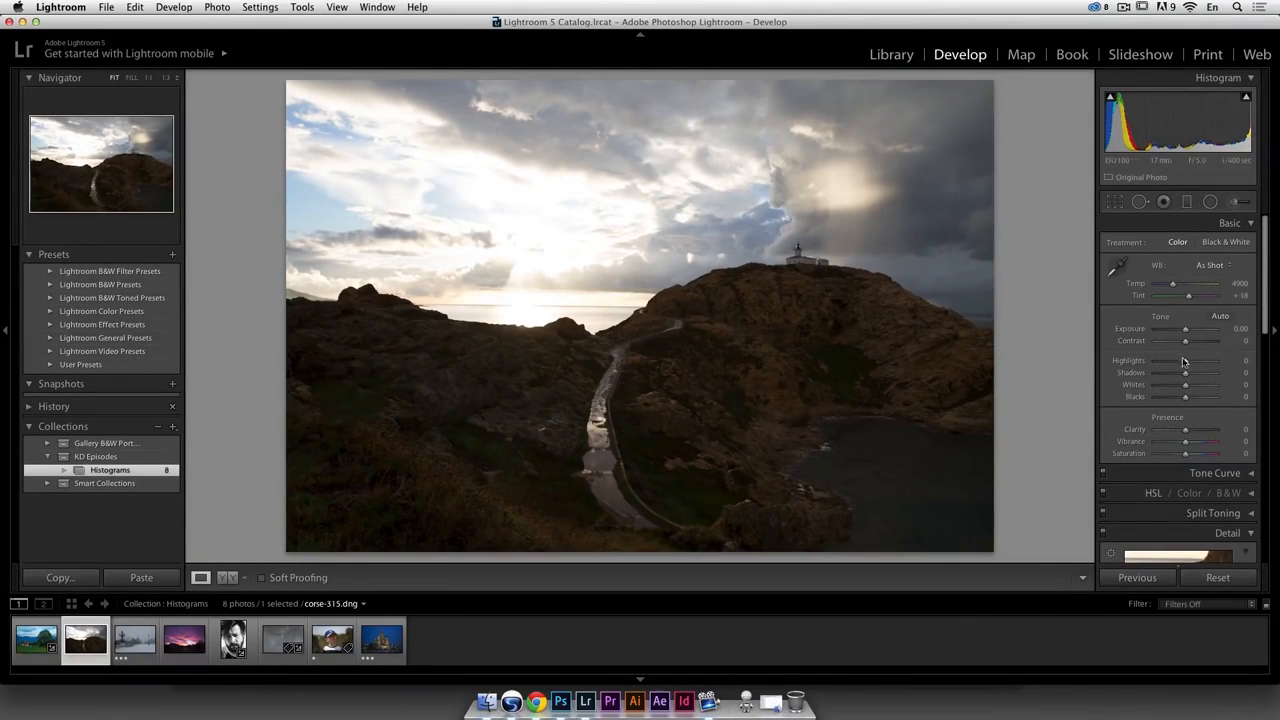
Set the Highlights to -100 and the Shadows to +100 on corse-315.dng, resetting the Shadows once to compare histograms
{"action": "mouse_move", "coordinate": [1186, 365]}
{"action": "left_mouse_down"}
{"action": "mouse_move", "coordinate": [1155, 366]}
{"action": "mouse_move", "coordinate": [1200, 361]}
{"action": "mouse_move", "coordinate": [1185, 362]}
{"action": "left_mouse_up"}
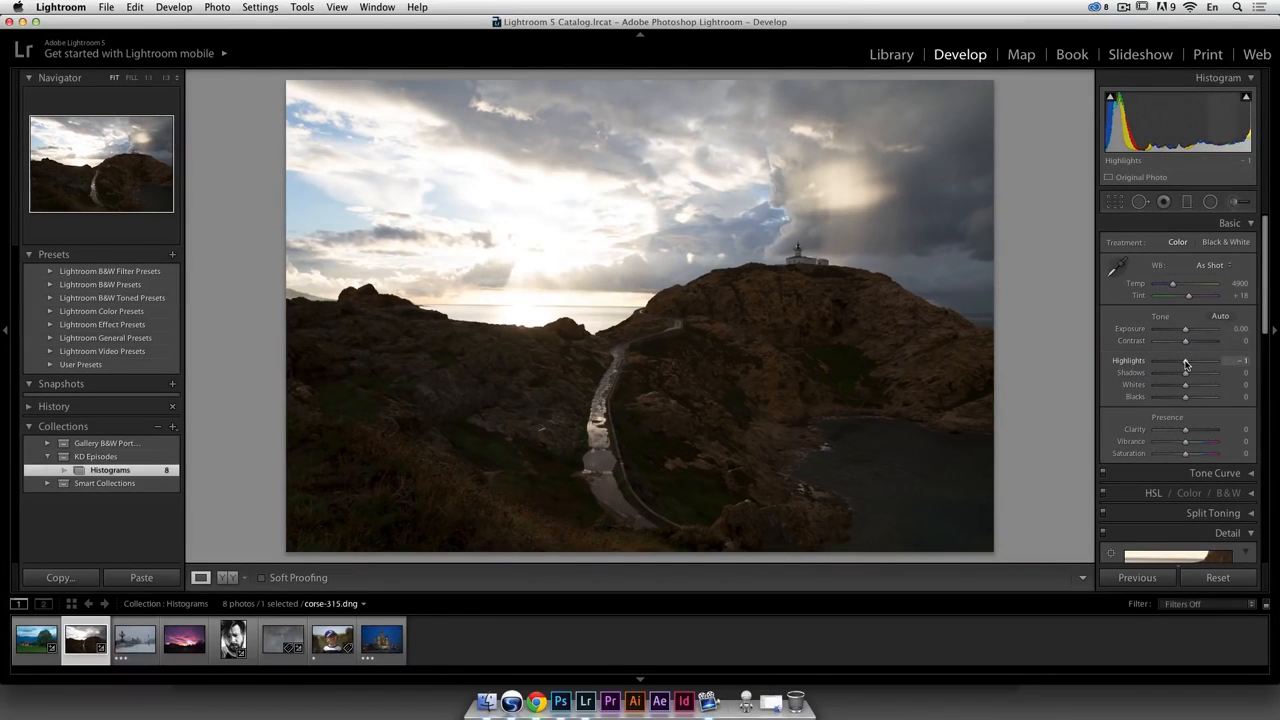
{"action": "left_click_drag", "start_coordinate": [1183, 365], "coordinate": [1157, 365]}
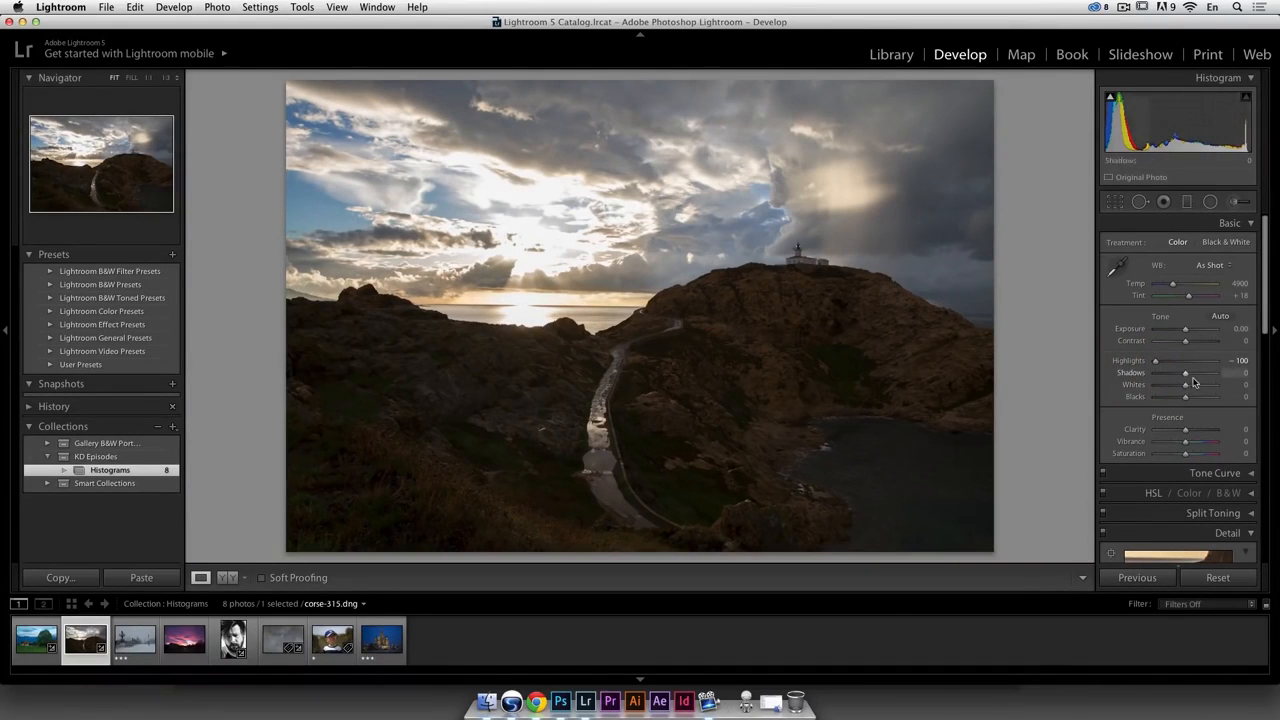
{"action": "left_click_drag", "start_coordinate": [1186, 376], "coordinate": [1216, 371]}
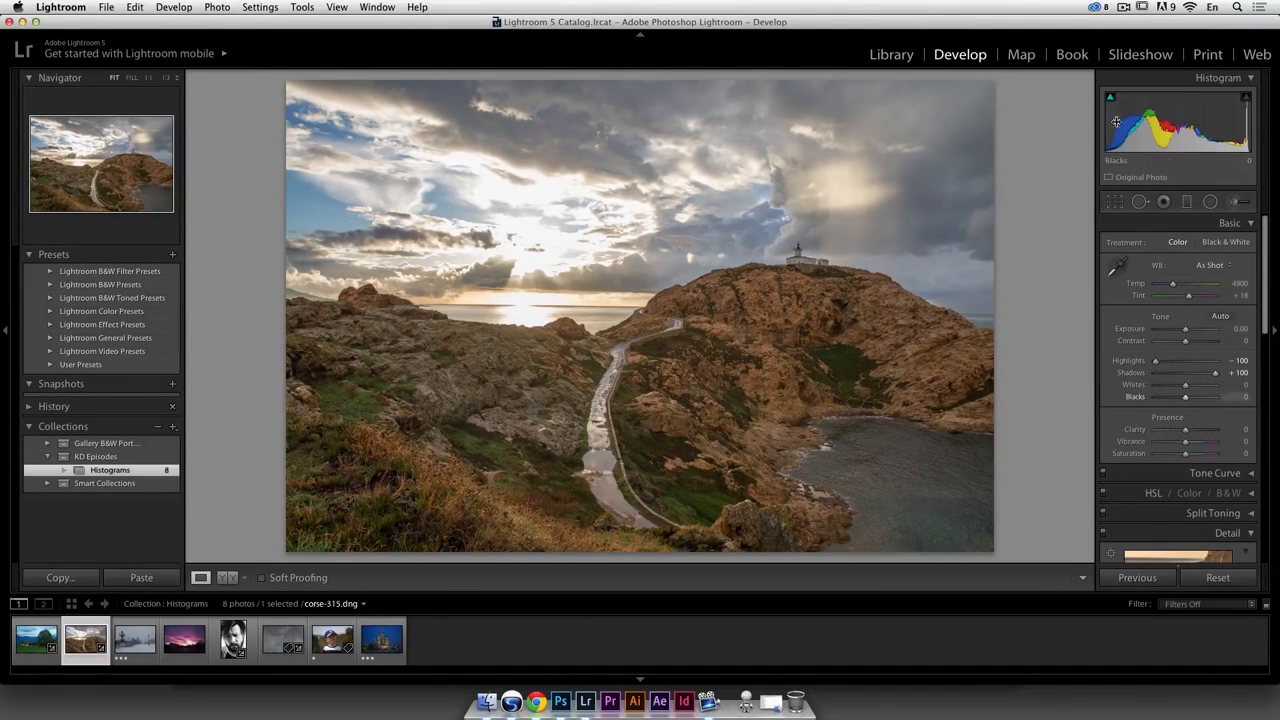
{"action": "double_click", "coordinate": [1131, 372]}
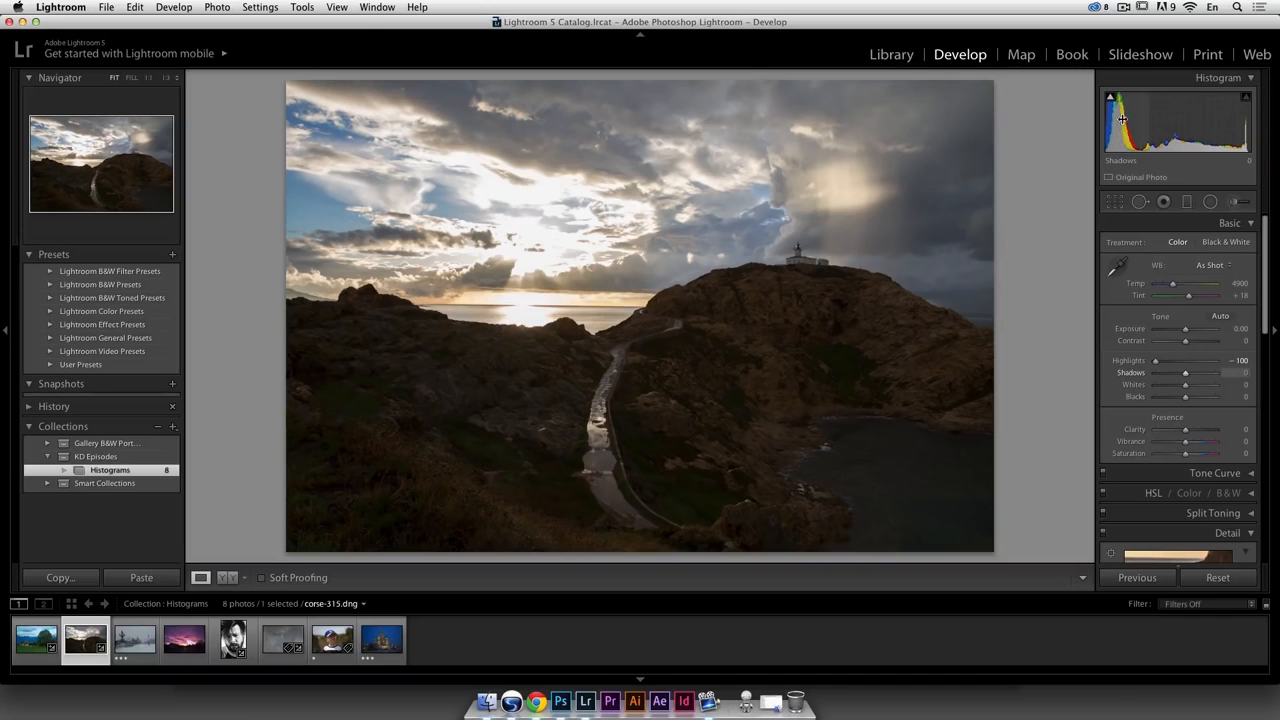
{"action": "left_click_drag", "start_coordinate": [1185, 373], "coordinate": [1226, 372]}
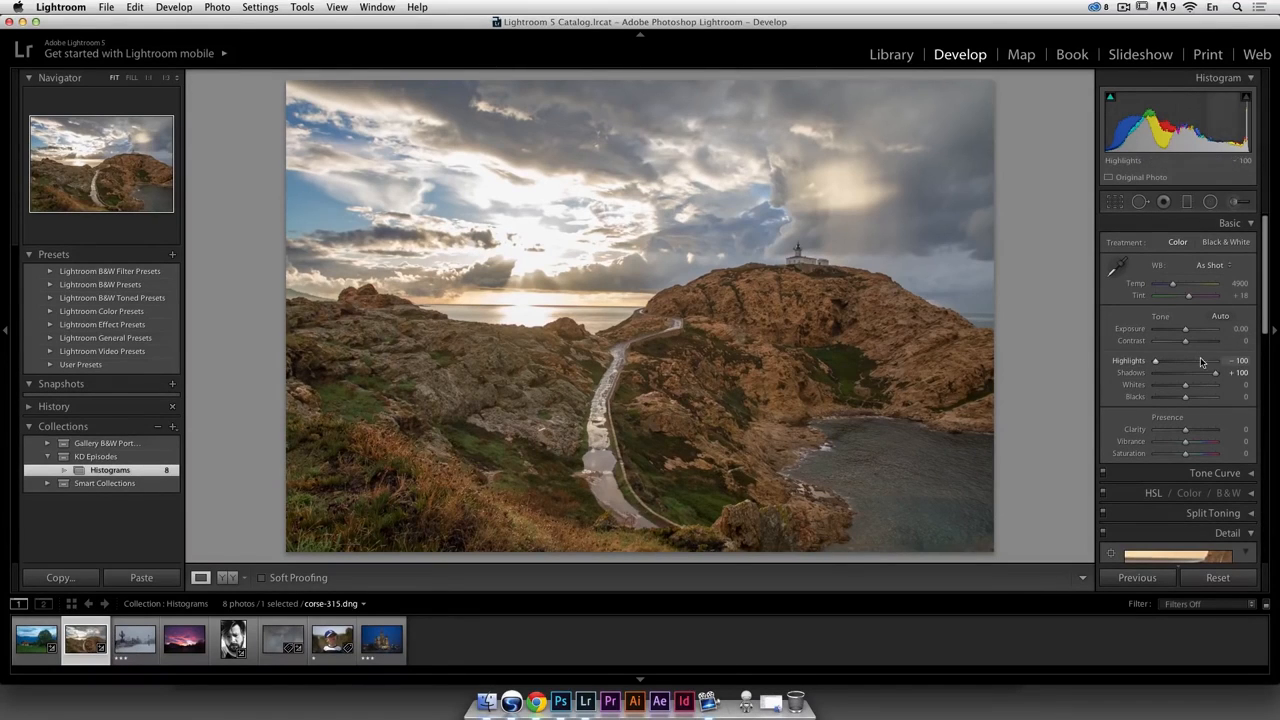
Set the Blacks to -23 and the Exposure to -0.06 on corse-315.dng, trying the Whites at +19 and resetting them
{"action": "left_click_drag", "start_coordinate": [1185, 388], "coordinate": [1178, 401]}
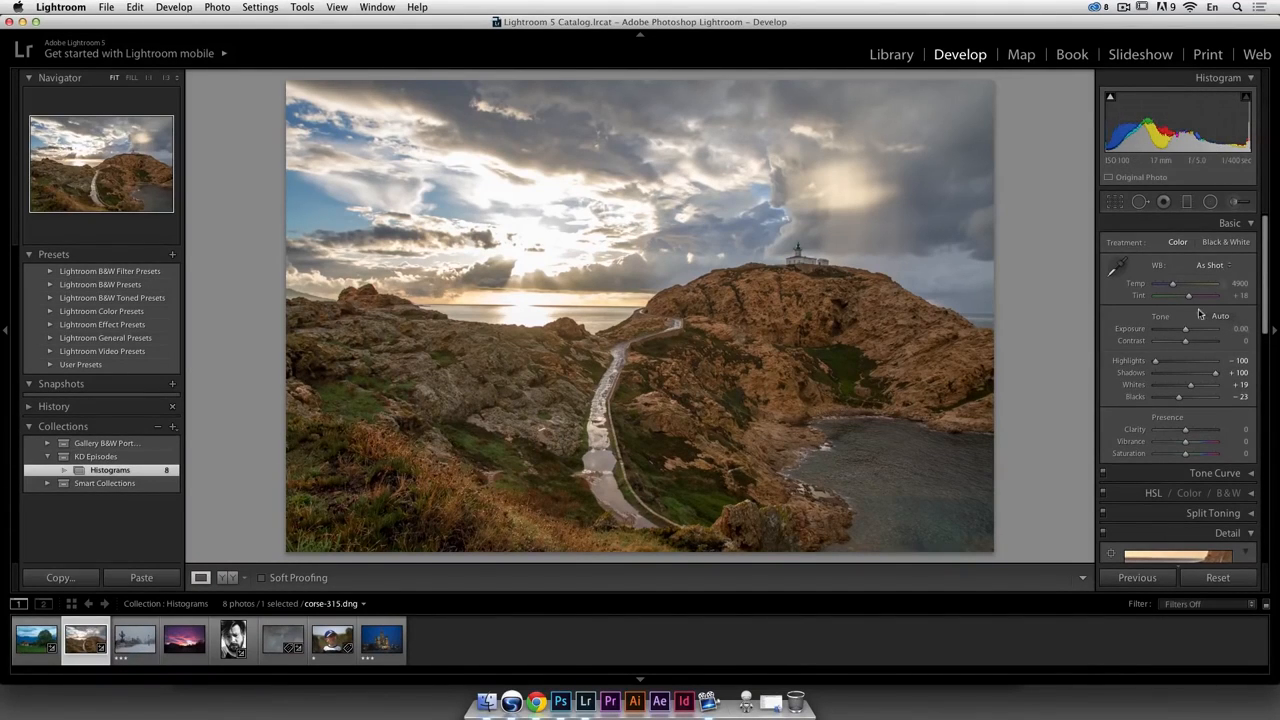
{"action": "left_click_drag", "start_coordinate": [1187, 332], "coordinate": [1187, 331]}
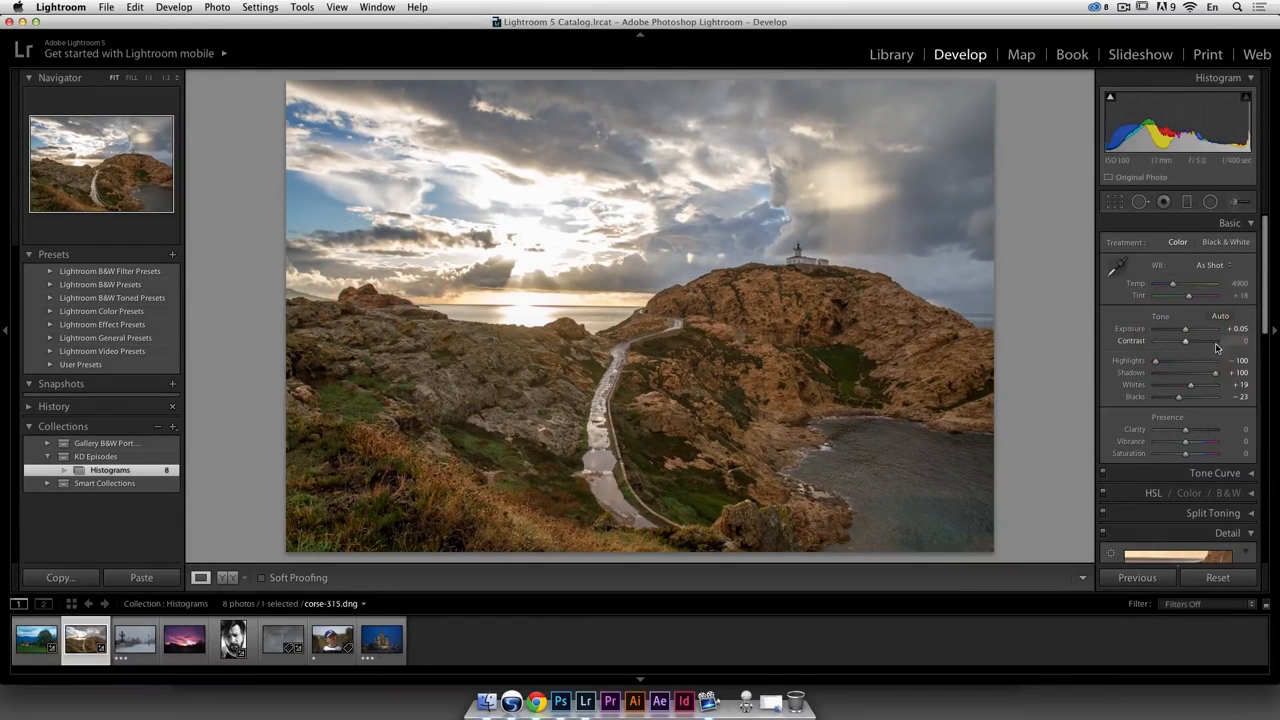
{"action": "double_click", "coordinate": [1133, 384]}
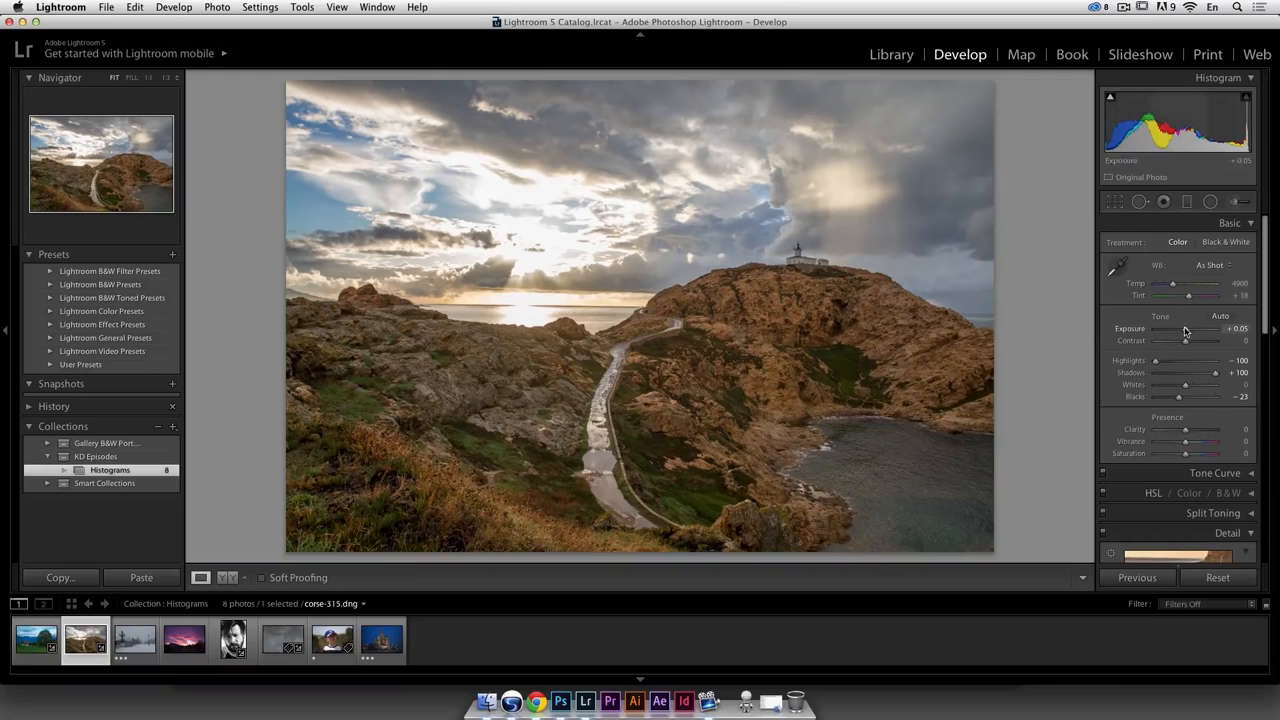
{"action": "left_click_drag", "start_coordinate": [1185, 331], "coordinate": [1184, 331]}
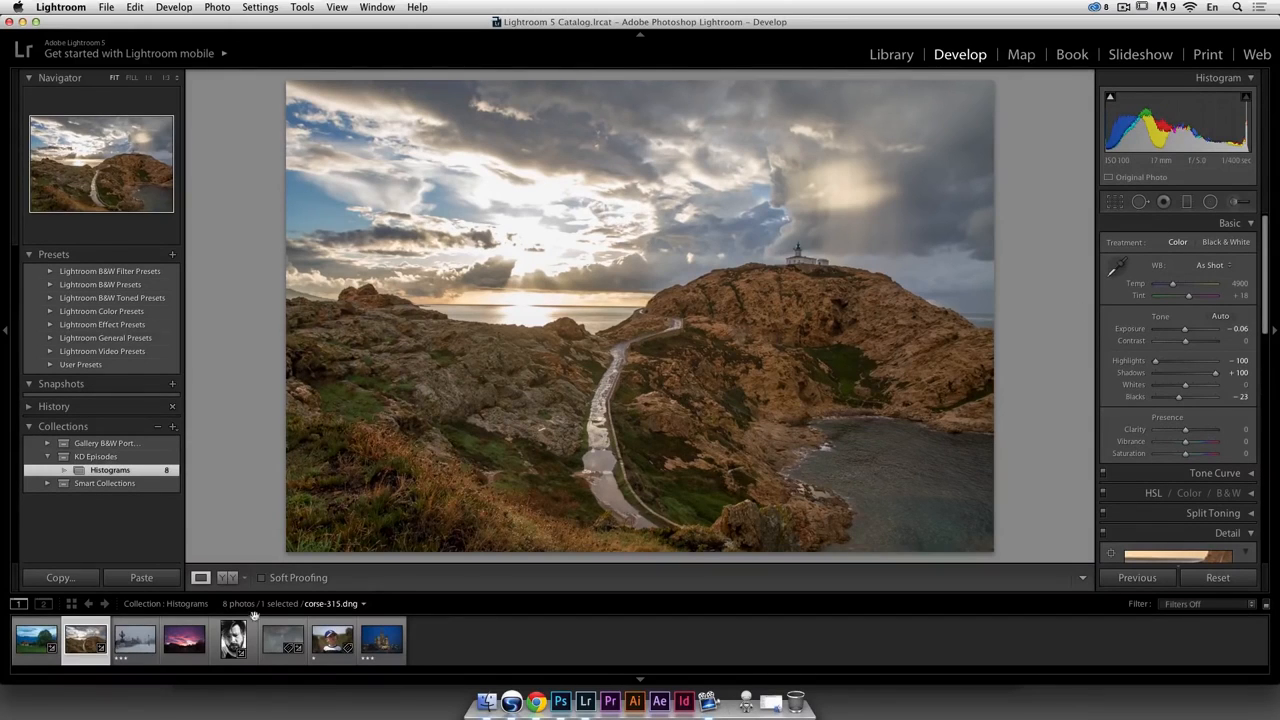
Open the snowy bridge photo Video8-1.dng and straighten it along the horizon with the Crop & Straighten tool, at an angle of 1.59
{"action": "left_click", "coordinate": [145, 625]}
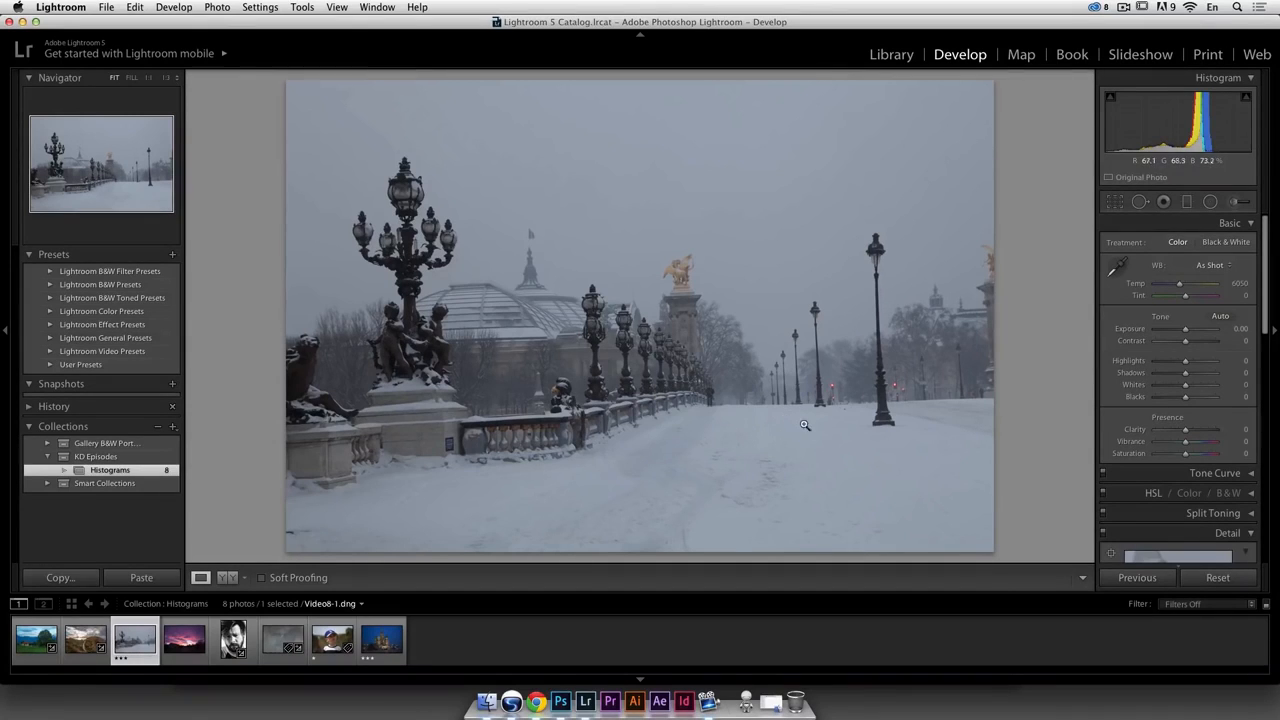
{"action": "left_click", "coordinate": [1116, 203]}
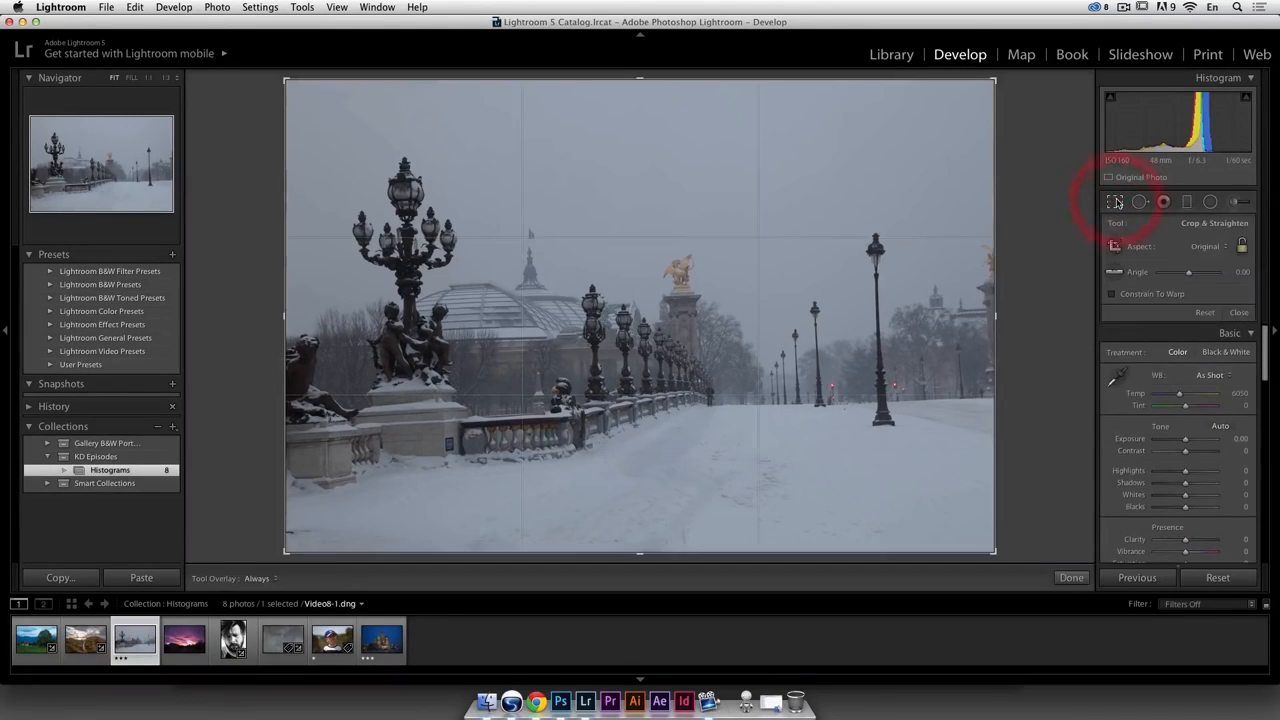
{"action": "left_click", "coordinate": [1114, 271]}
{"action": "left_click_drag", "start_coordinate": [712, 406], "coordinate": [988, 397]}
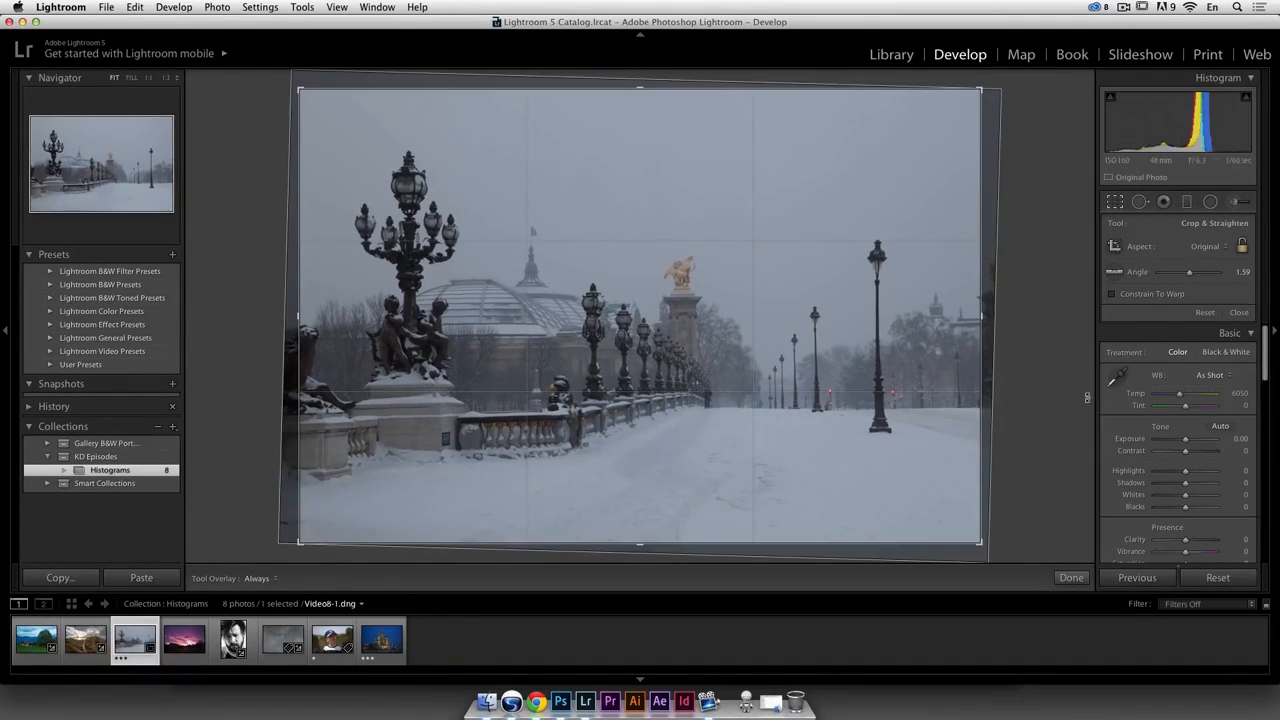
{"action": "left_click", "coordinate": [1116, 207]}
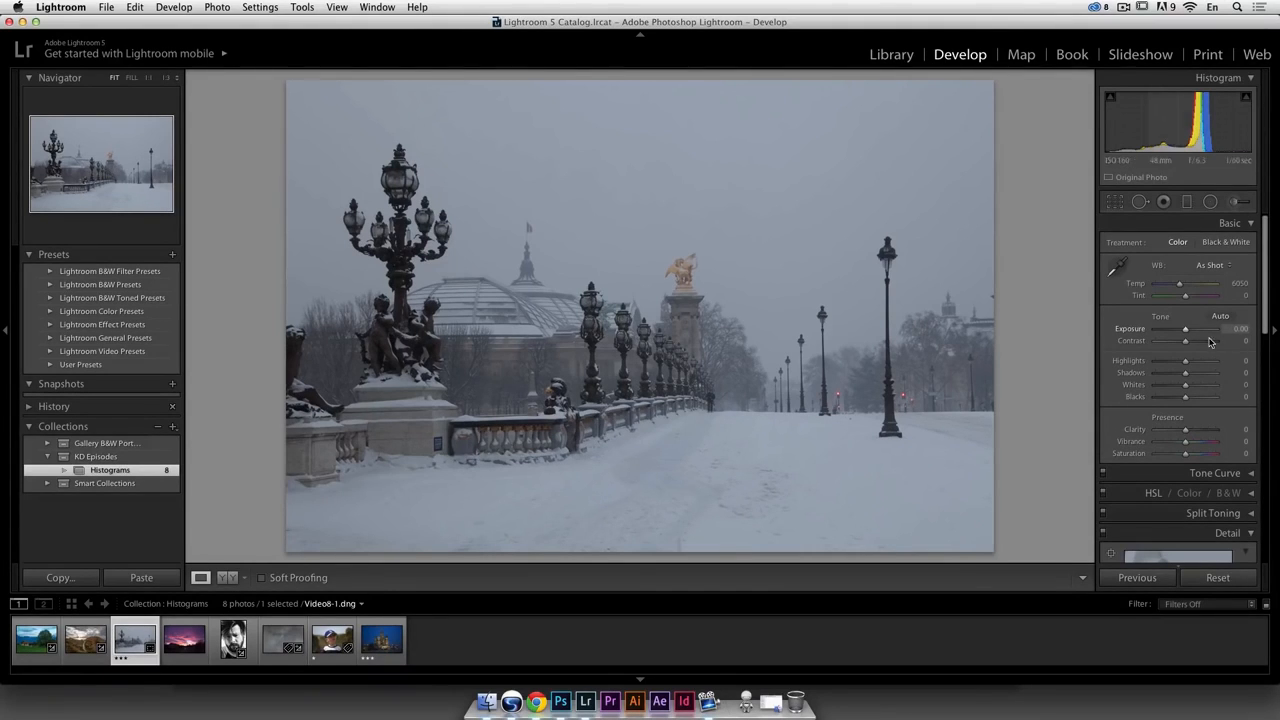
Set the Shadows to +73, Whites to +50 and Blacks to -51 on the snow photo, after trying lower Highlights and resetting them
{"action": "left_click_drag", "start_coordinate": [1186, 362], "coordinate": [1136, 365]}
{"action": "double_click", "coordinate": [1134, 363]}
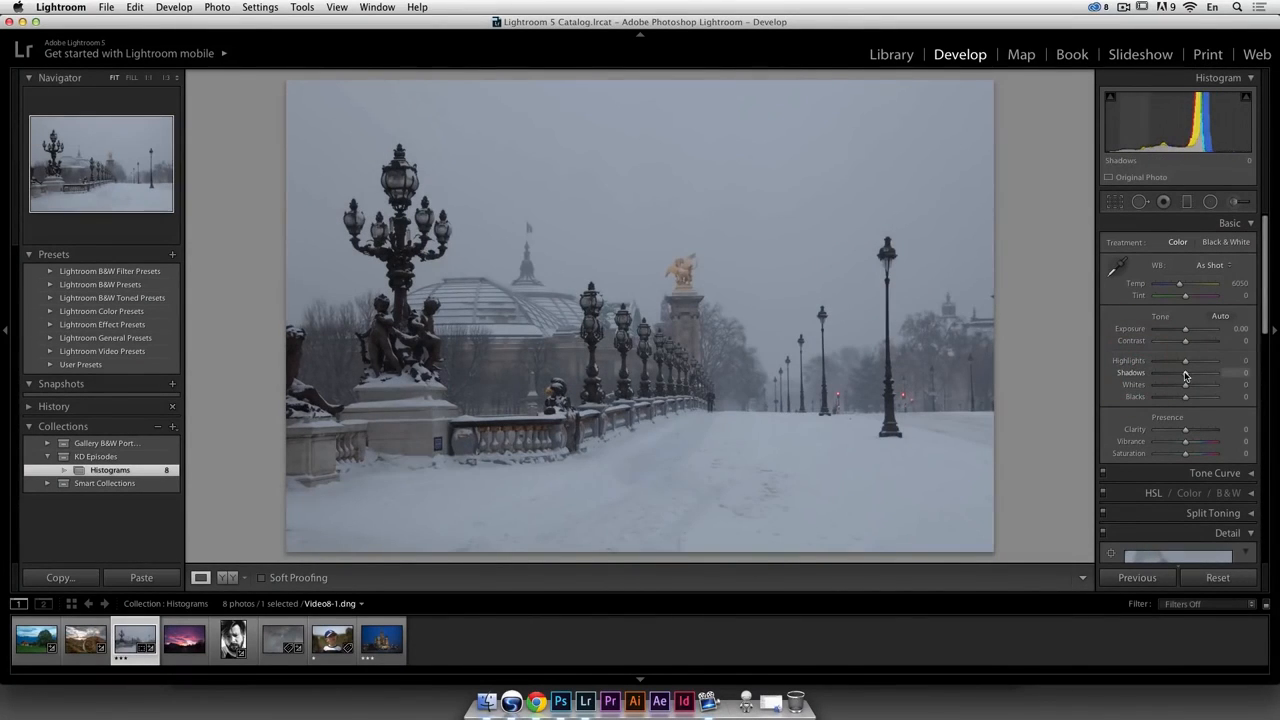
{"action": "left_click_drag", "start_coordinate": [1186, 376], "coordinate": [1207, 373]}
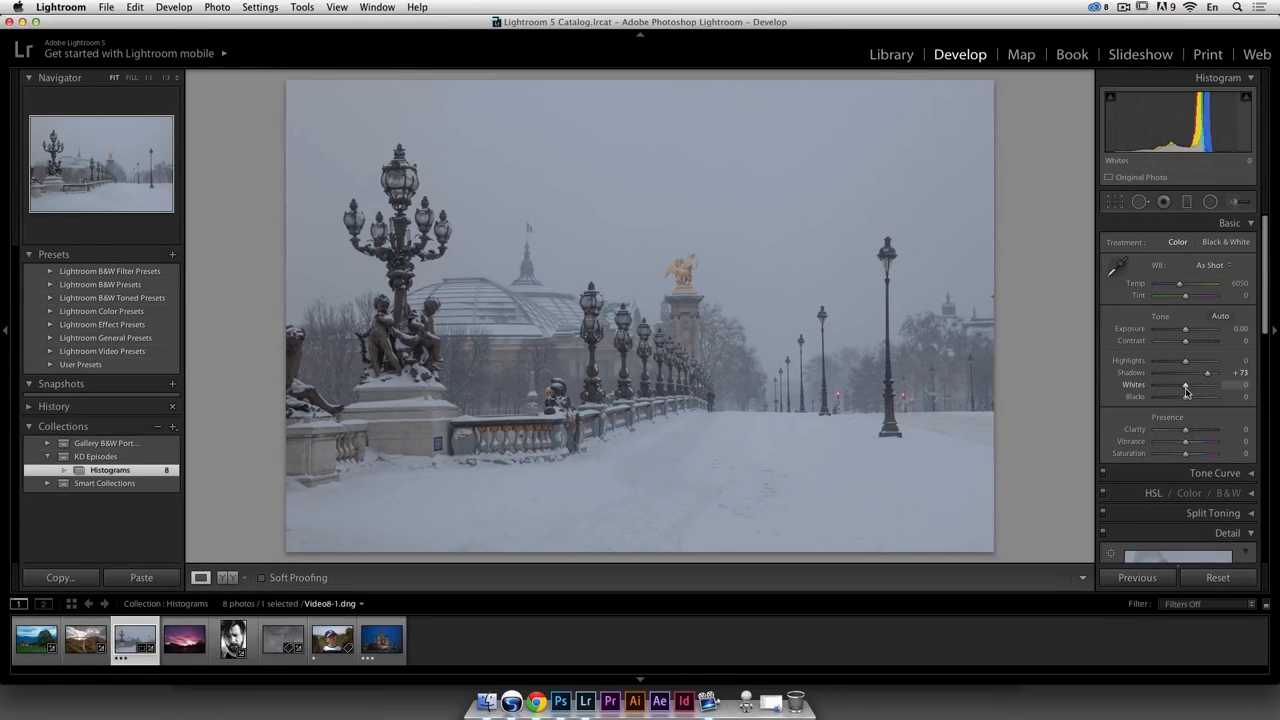
{"action": "left_click_drag", "start_coordinate": [1187, 390], "coordinate": [1203, 387]}
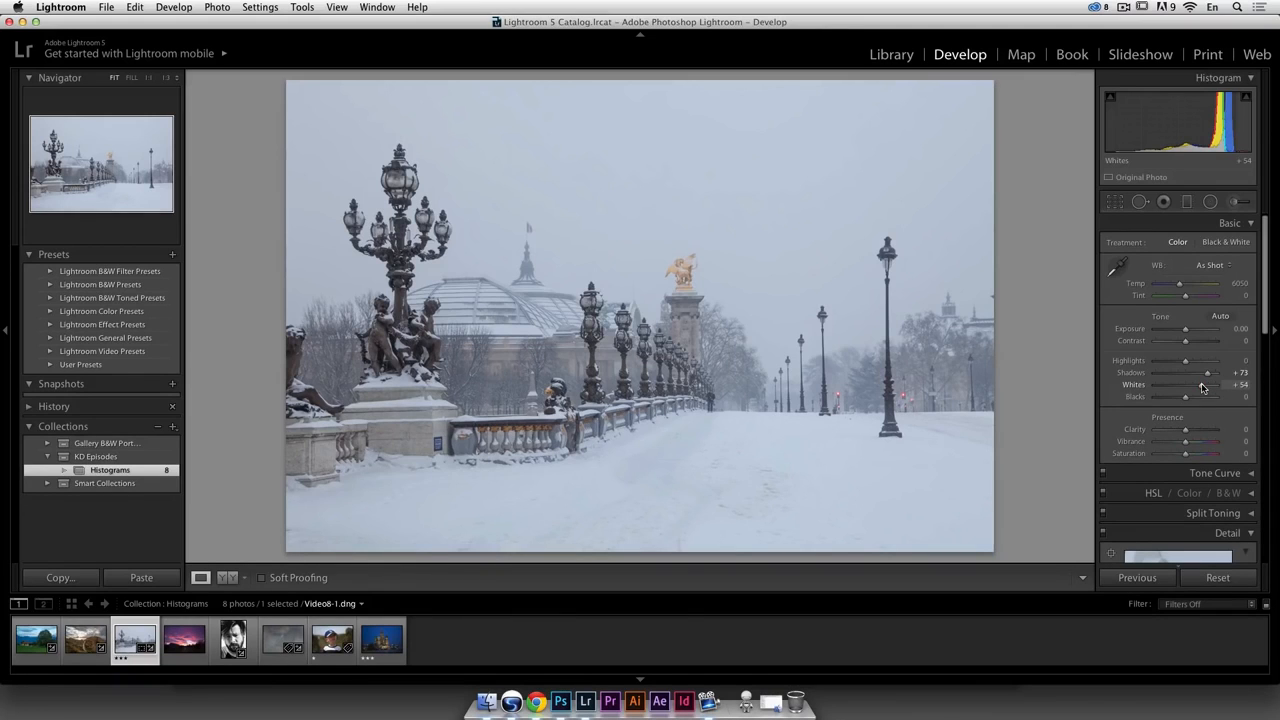
{"action": "left_click_drag", "start_coordinate": [1203, 388], "coordinate": [1205, 383]}
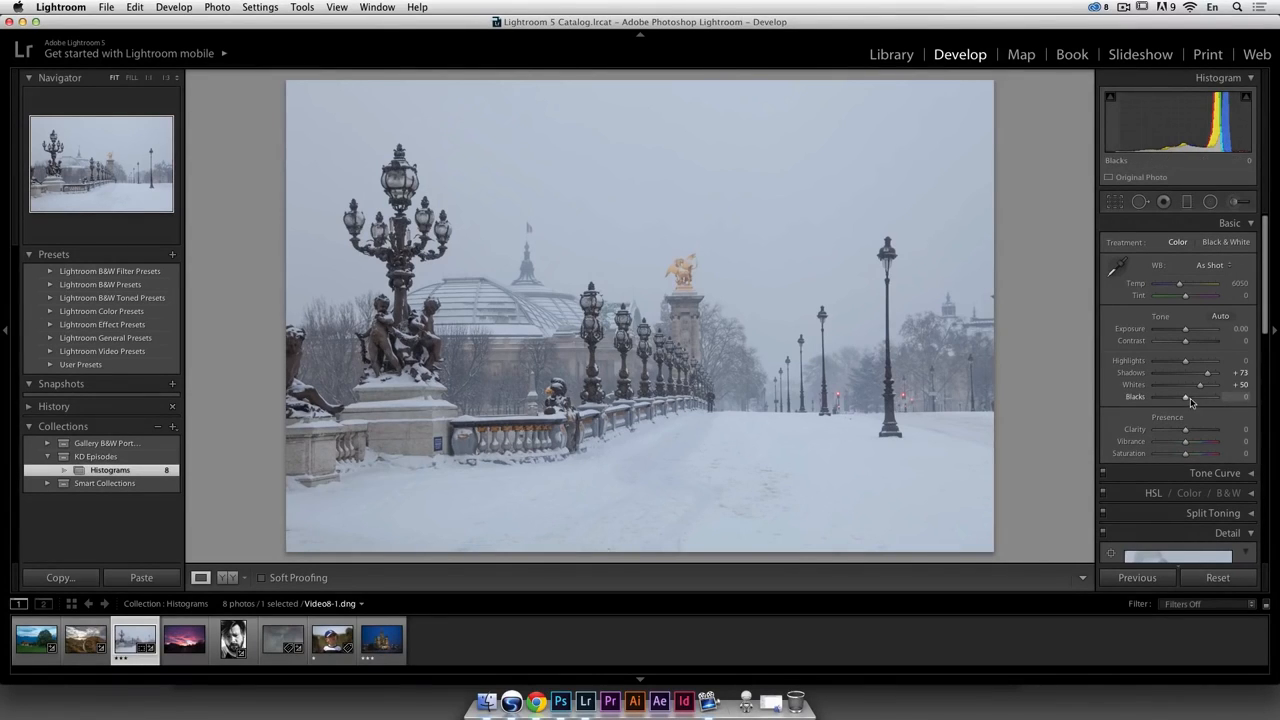
{"action": "left_click_drag", "start_coordinate": [1186, 401], "coordinate": [1172, 401]}
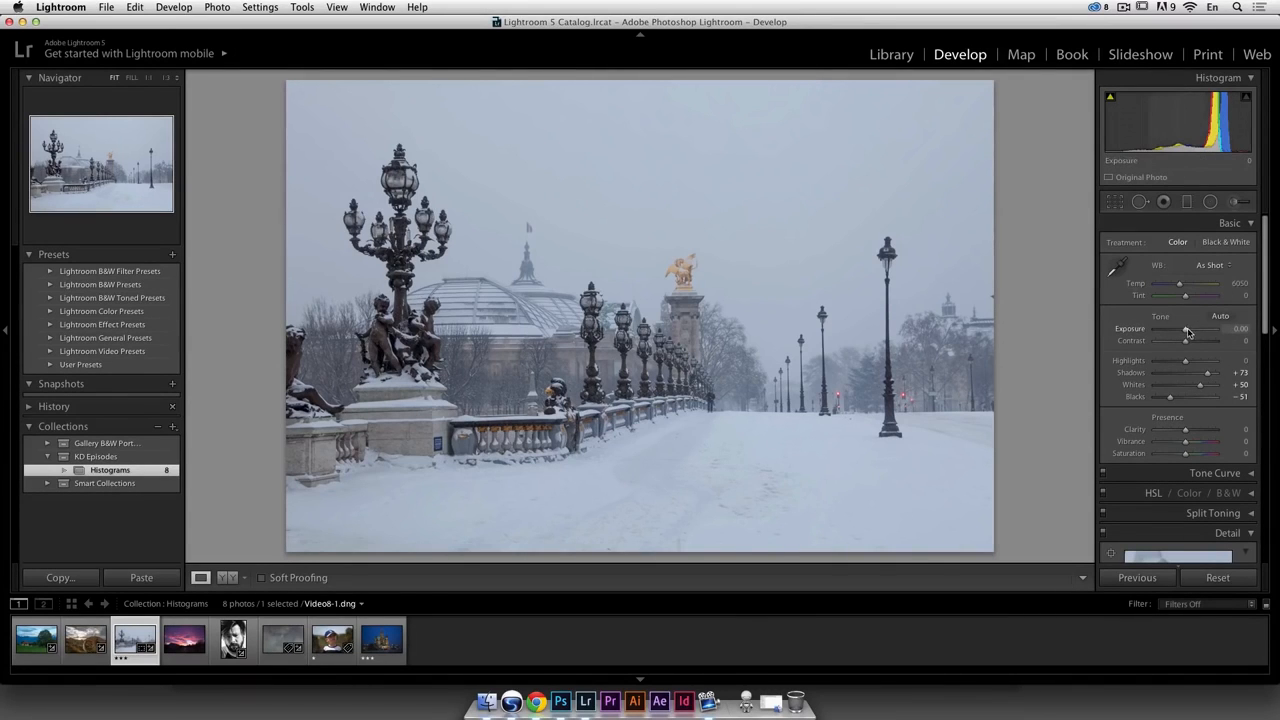
Refine the snow photo's tone with Exposure -0.50, Shadows +100, Highlights -100 and Whites +70, resetting the Highlights once to compare
{"action": "left_click_drag", "start_coordinate": [1187, 334], "coordinate": [1229, 371]}
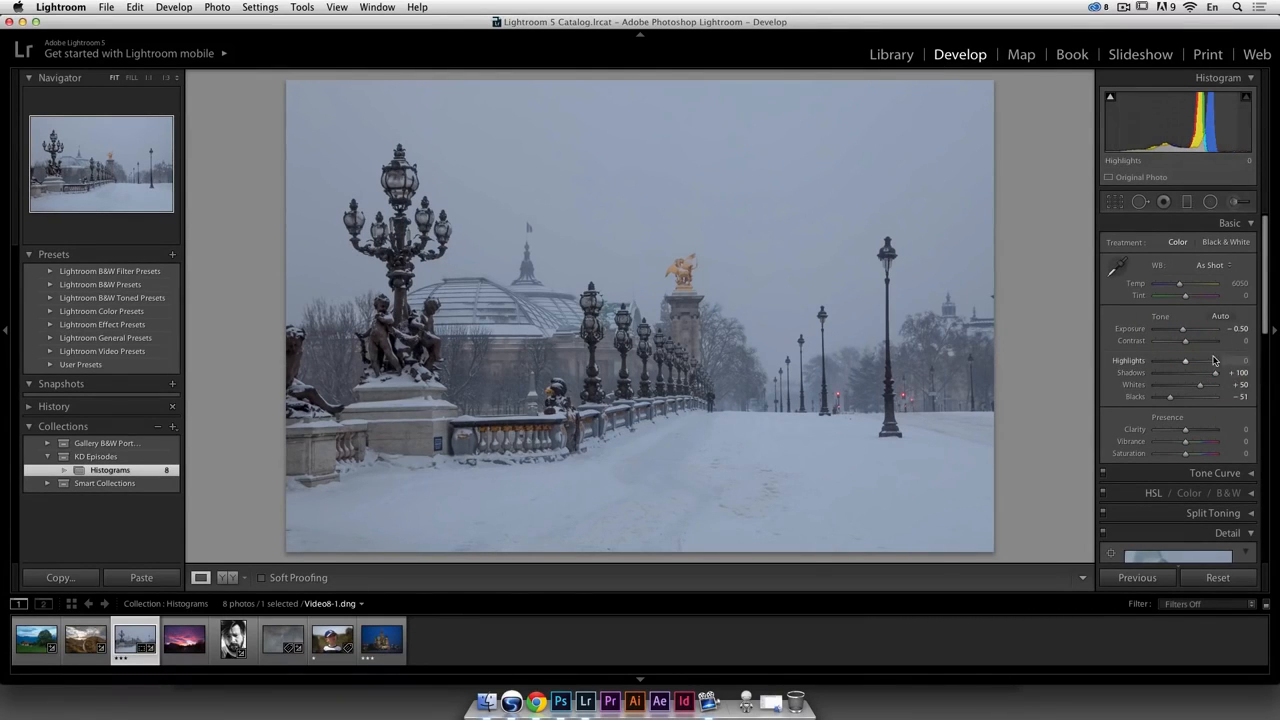
{"action": "left_click_drag", "start_coordinate": [1185, 364], "coordinate": [1172, 358]}
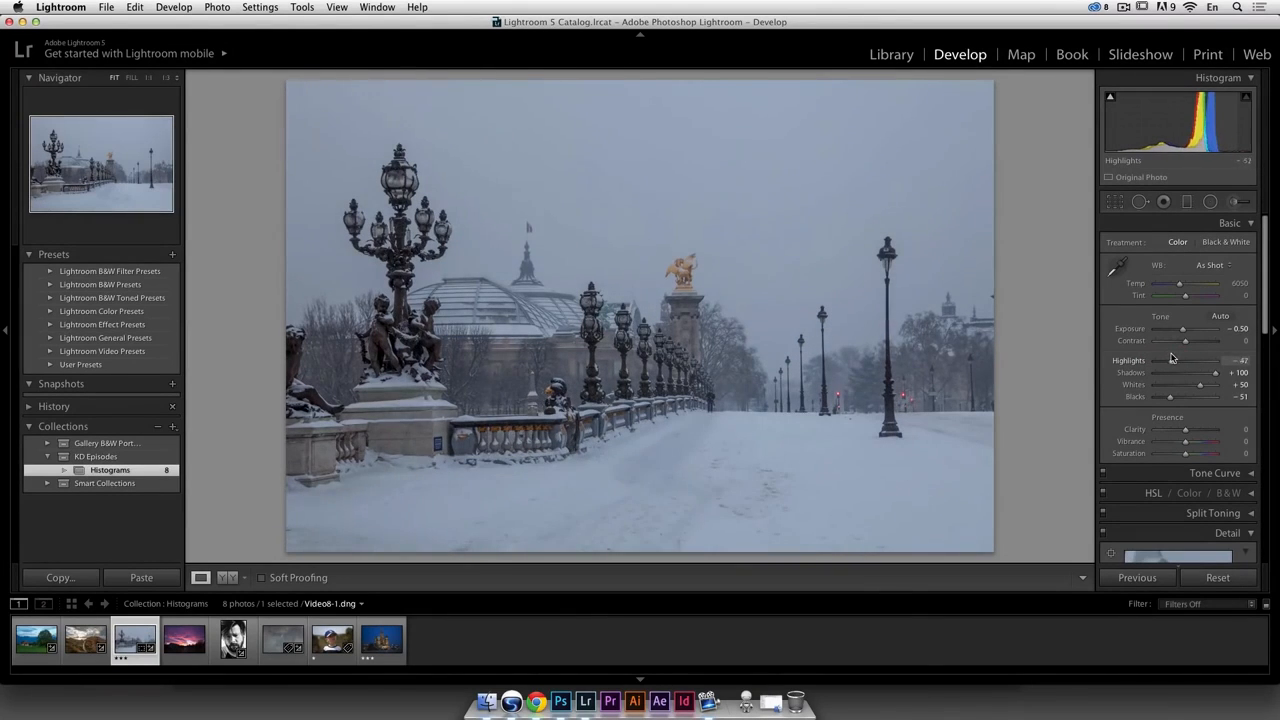
{"action": "double_click", "coordinate": [1181, 356]}
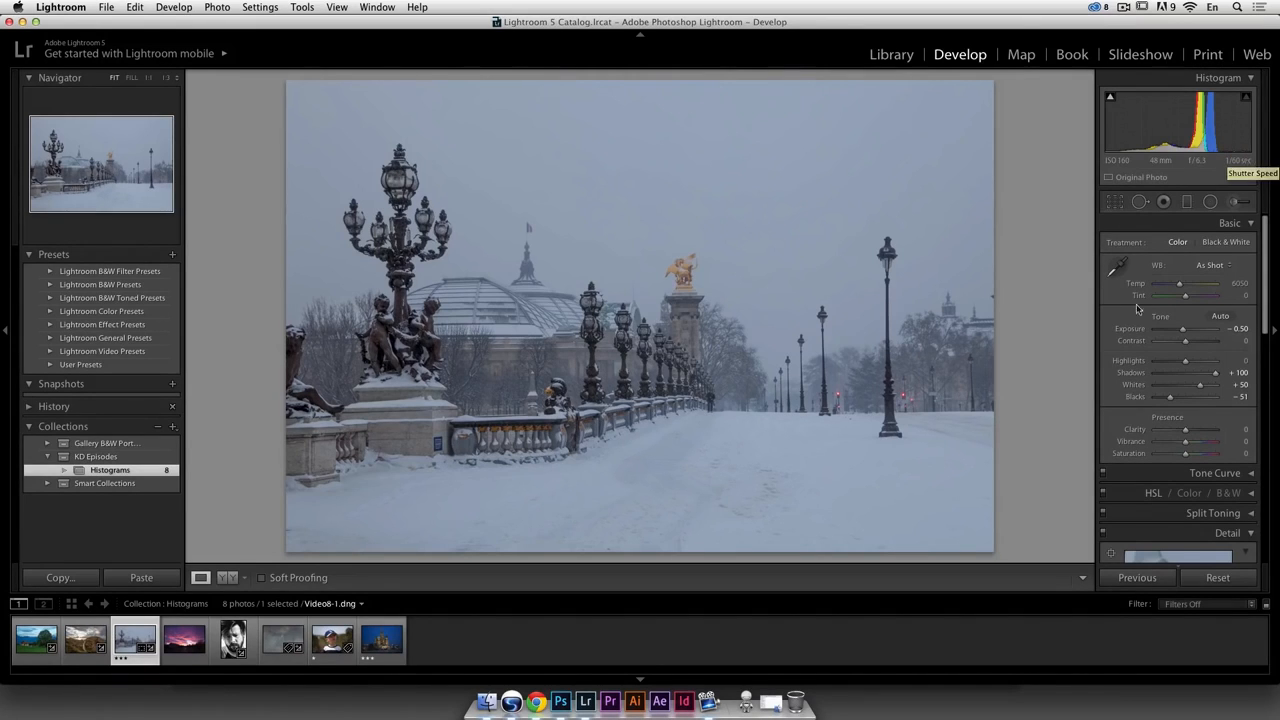
{"action": "left_click_drag", "start_coordinate": [1204, 390], "coordinate": [1206, 388]}
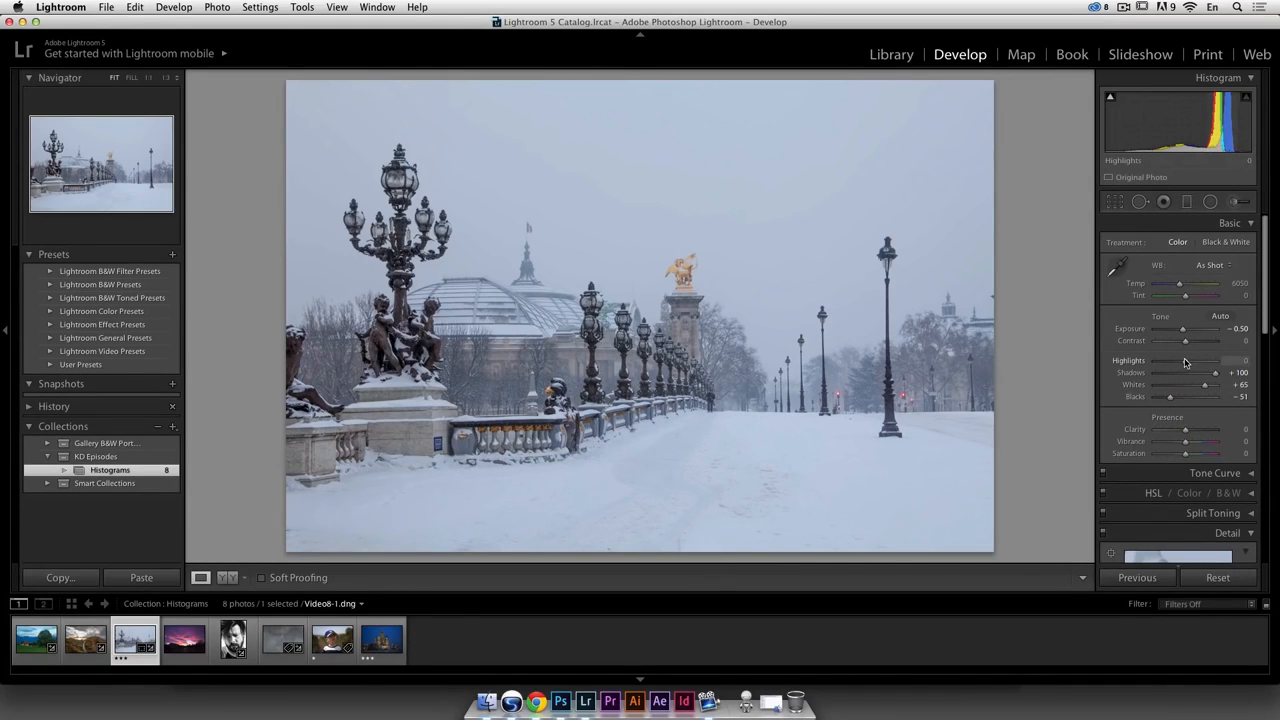
{"action": "left_click_drag", "start_coordinate": [1185, 363], "coordinate": [1147, 366]}
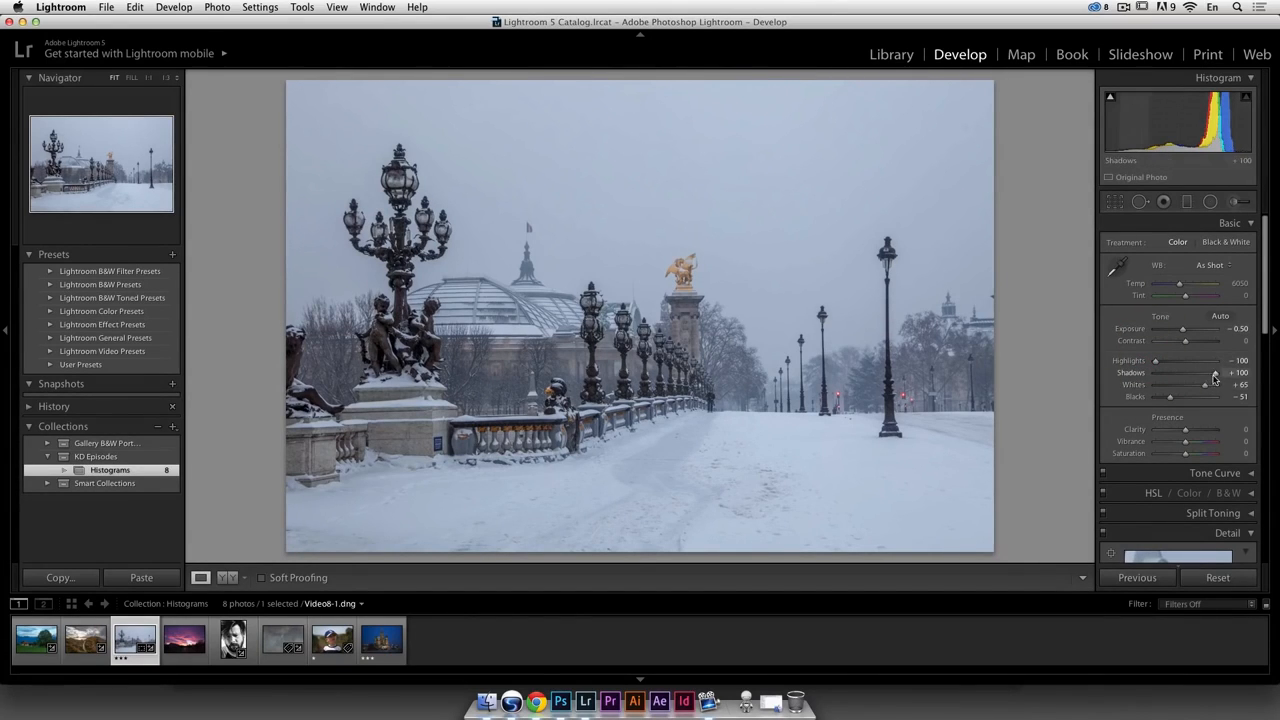
{"action": "left_click_drag", "start_coordinate": [1205, 388], "coordinate": [1206, 388]}
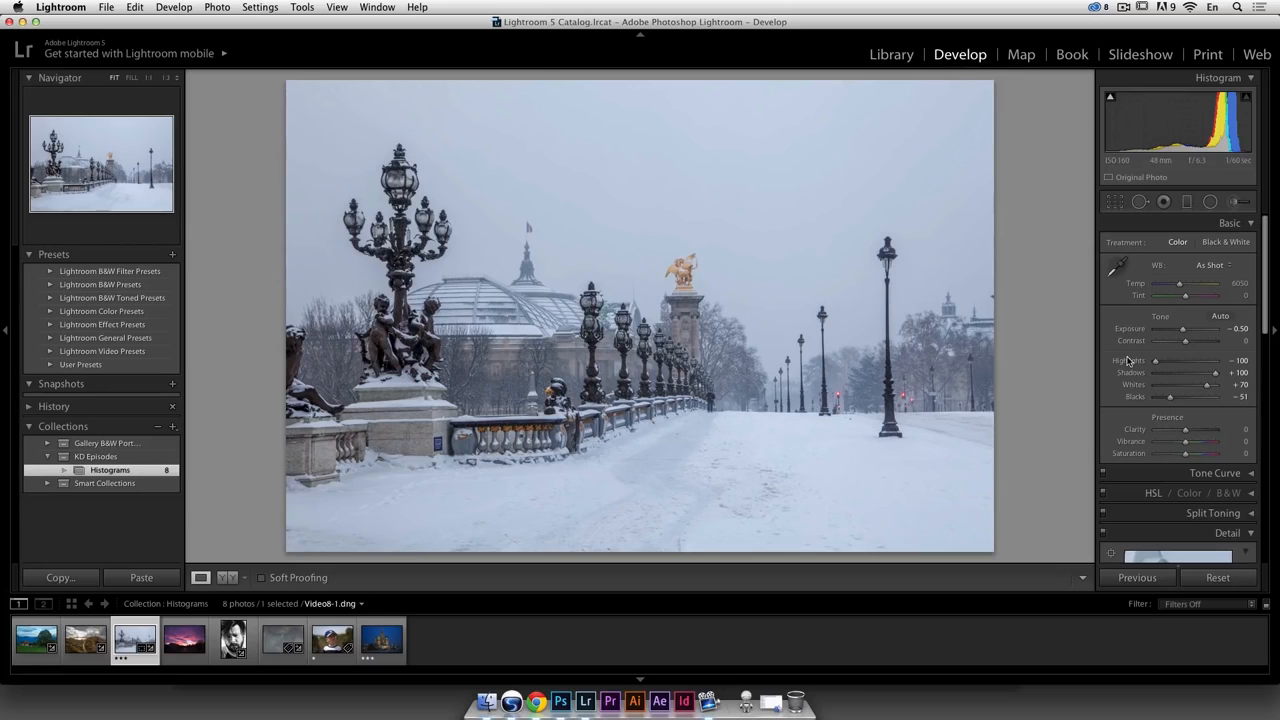
Compare the snow photo before and after the adjustments several times, and look over the Develop settings
{"action": "key", "text": "backslash"}
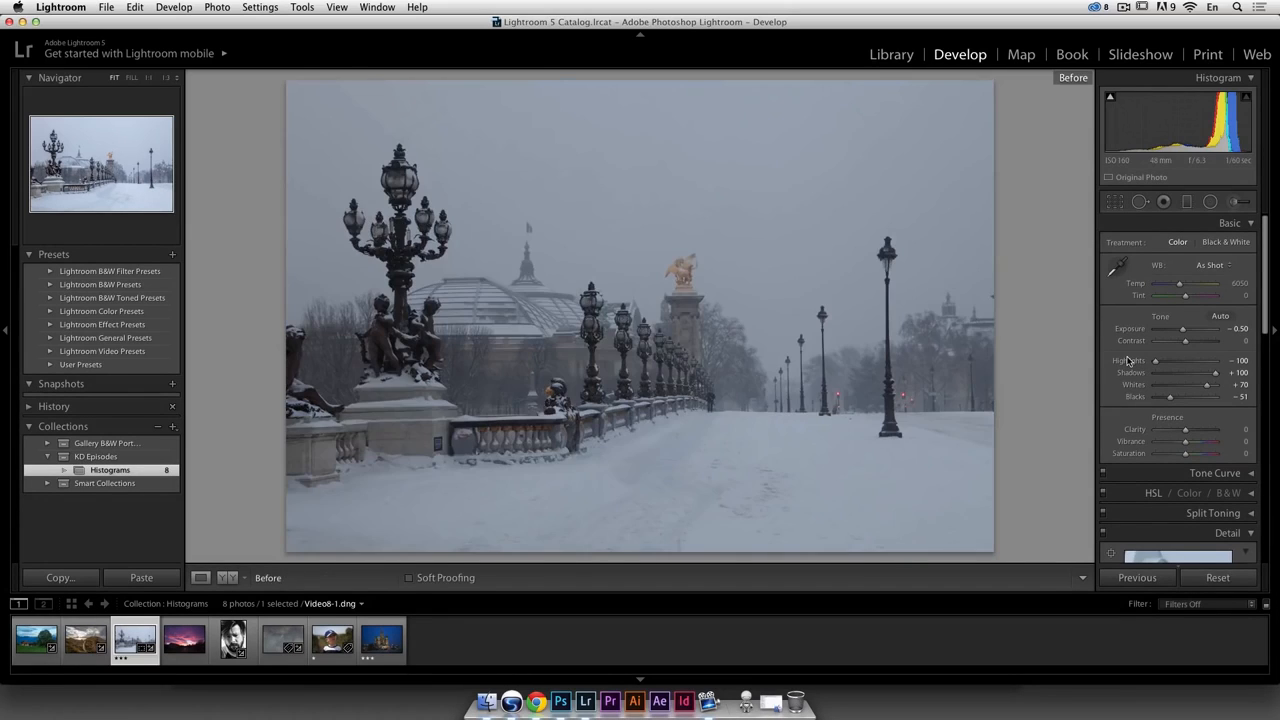
{"action": "key", "text": "backslash"}
{"action": "key", "text": "backslash"}
{"action": "key", "text": "backslash"}
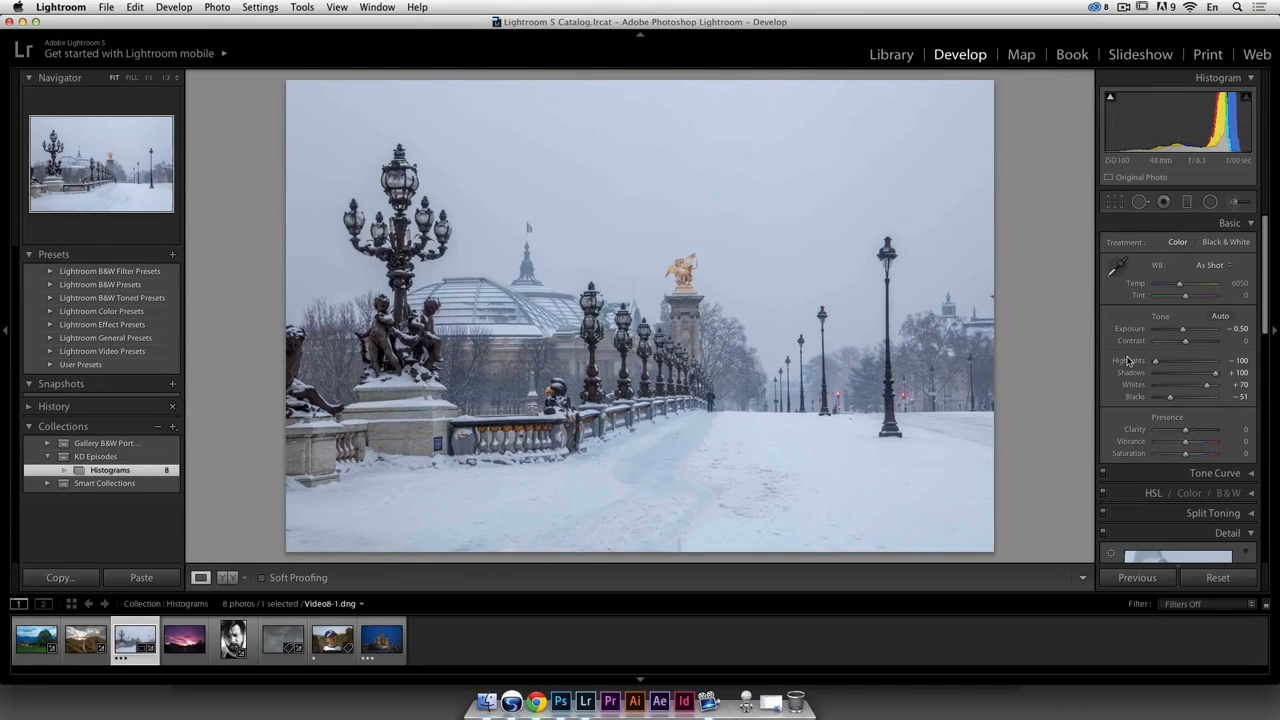
{"action": "key", "text": "backslash"}
{"action": "key", "text": "backslash"}
{"action": "scroll", "coordinate": [1189, 381], "scroll_direction": "down", "scroll_amount": 1}
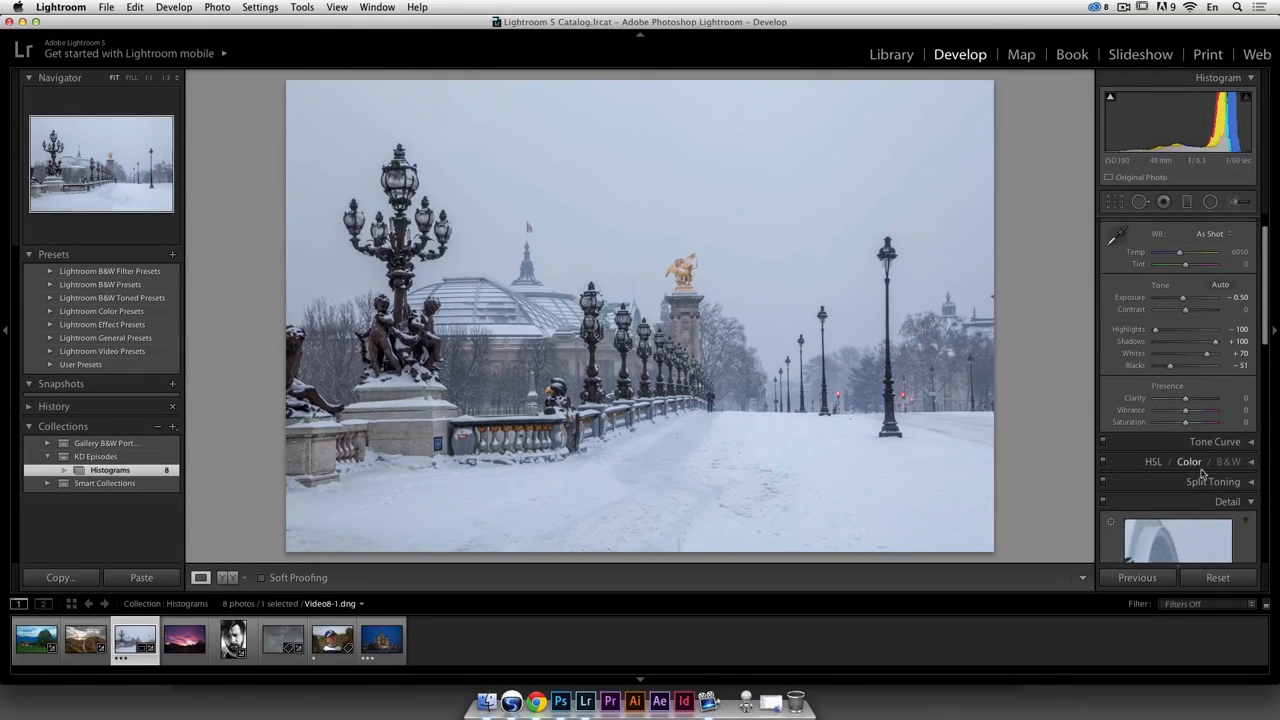
{"action": "scroll", "coordinate": [1184, 316], "scroll_direction": "up", "scroll_amount": 1}
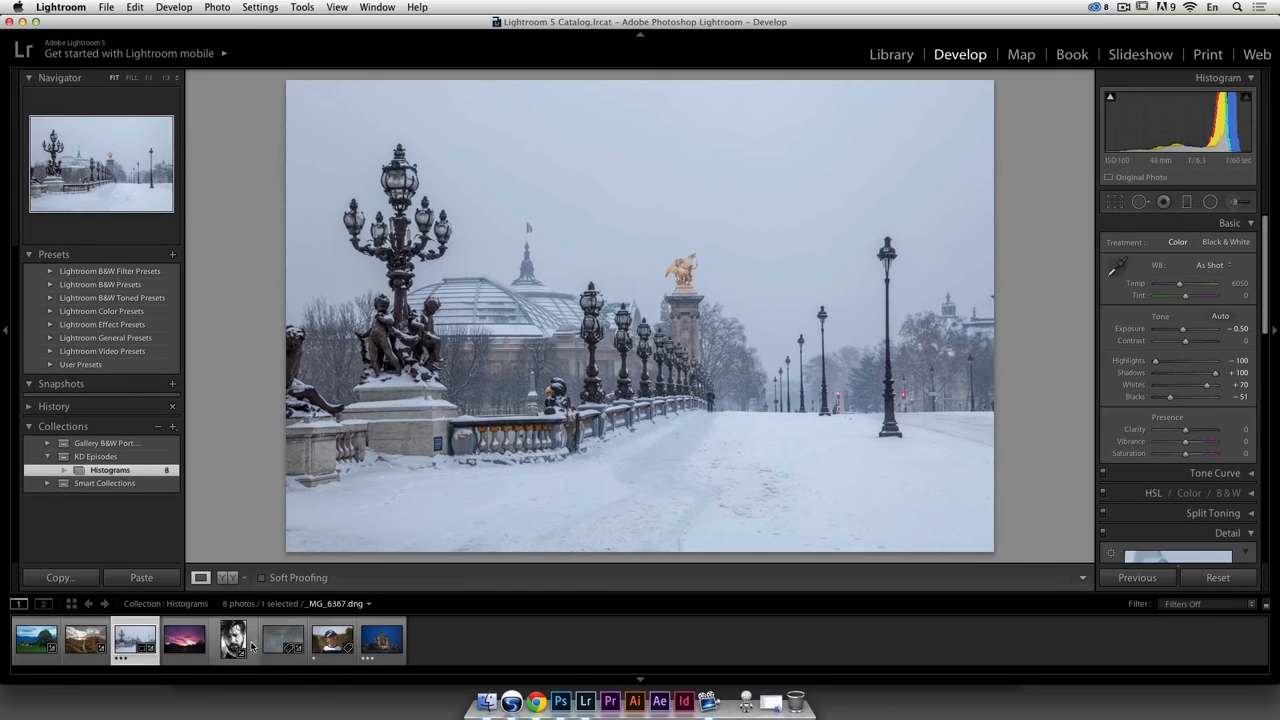
Try Shadows +100, Exposure +0.60 and Highlights -41 on the sunset photo _MG_5995.dng, and reset all its settings
{"action": "left_click", "coordinate": [186, 627]}
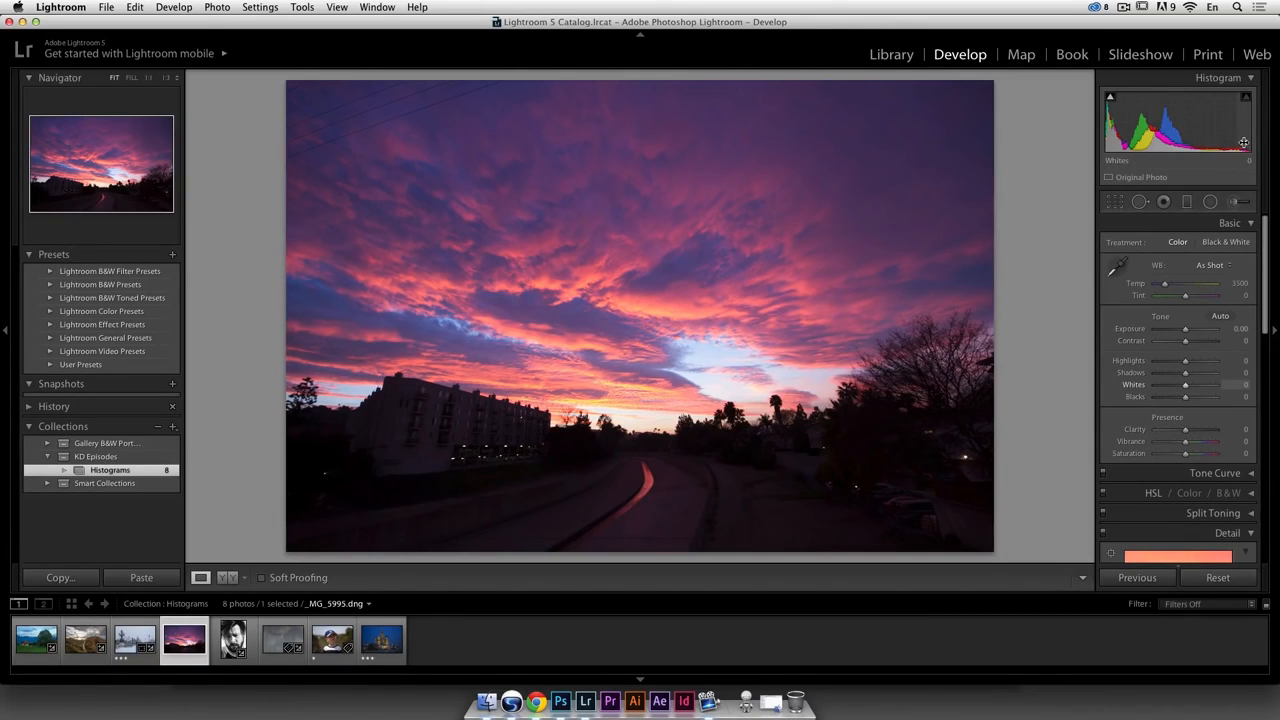
{"action": "left_click_drag", "start_coordinate": [1186, 374], "coordinate": [1233, 375]}
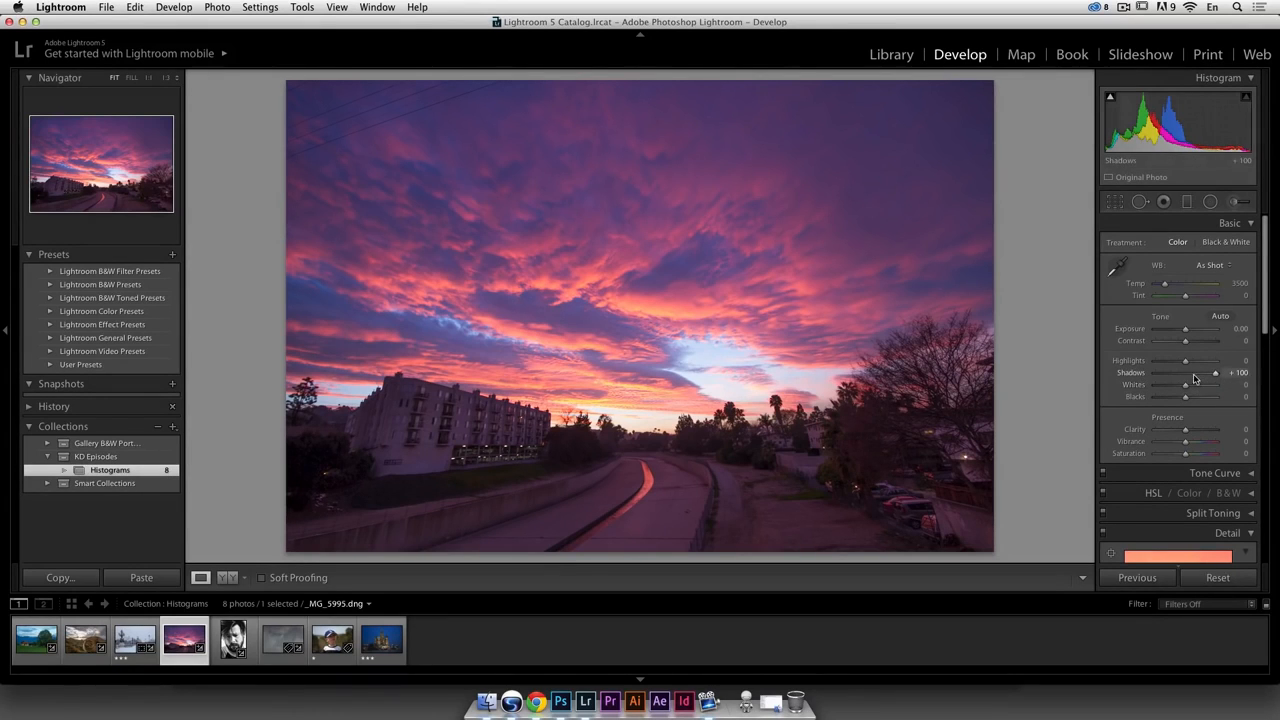
{"action": "left_click_drag", "start_coordinate": [1185, 361], "coordinate": [1136, 367]}
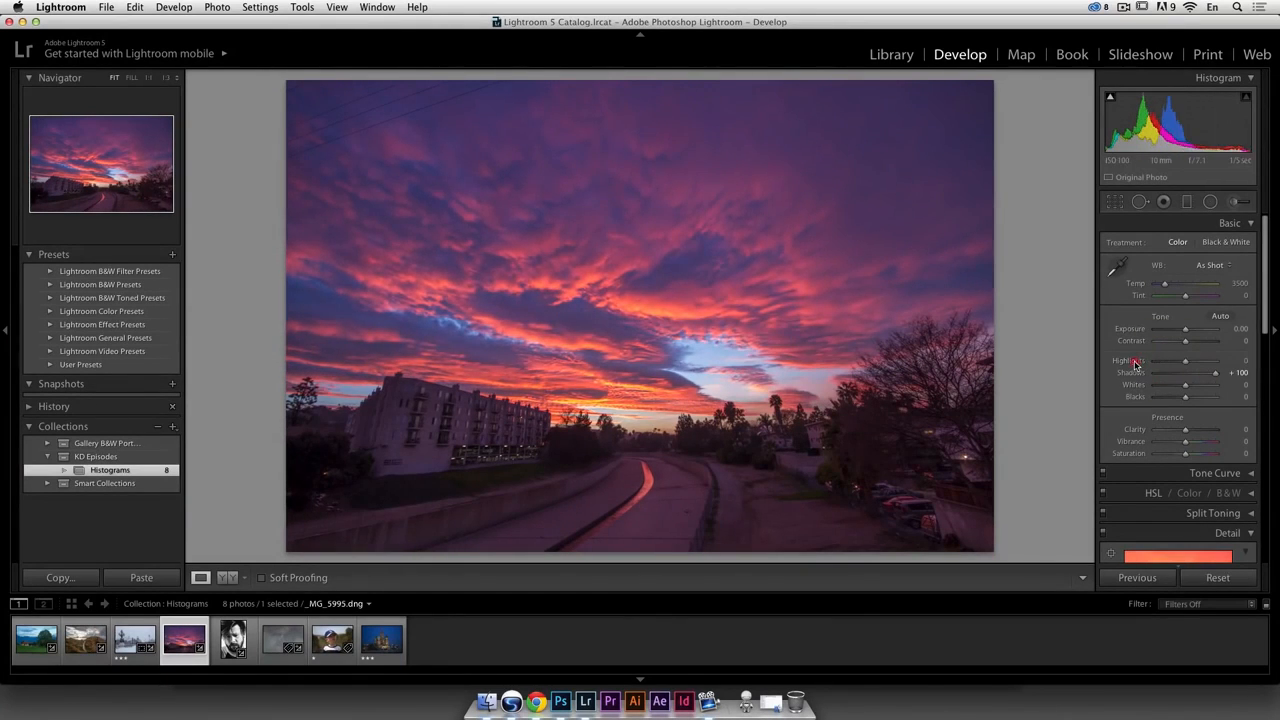
{"action": "double_click", "coordinate": [1130, 362]}
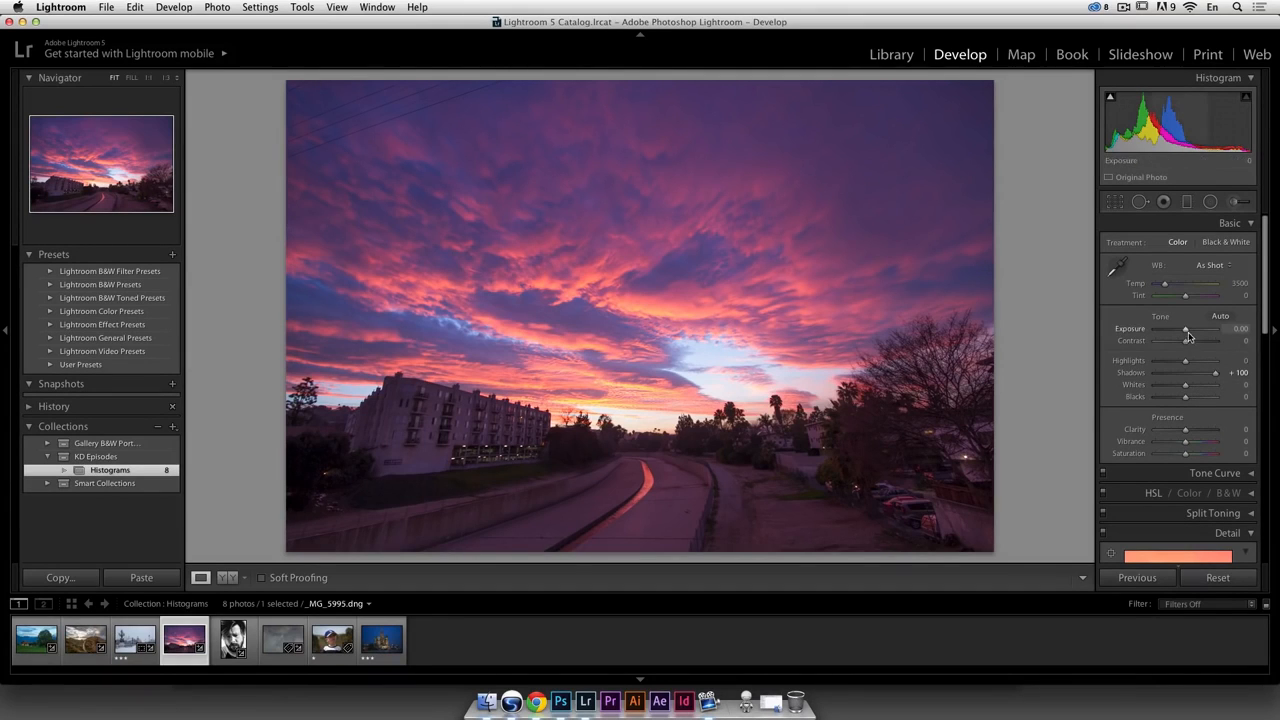
{"action": "mouse_move", "coordinate": [1187, 332]}
{"action": "left_mouse_down"}
{"action": "mouse_move", "coordinate": [1171, 364]}
{"action": "mouse_move", "coordinate": [1187, 332]}
{"action": "left_mouse_up"}
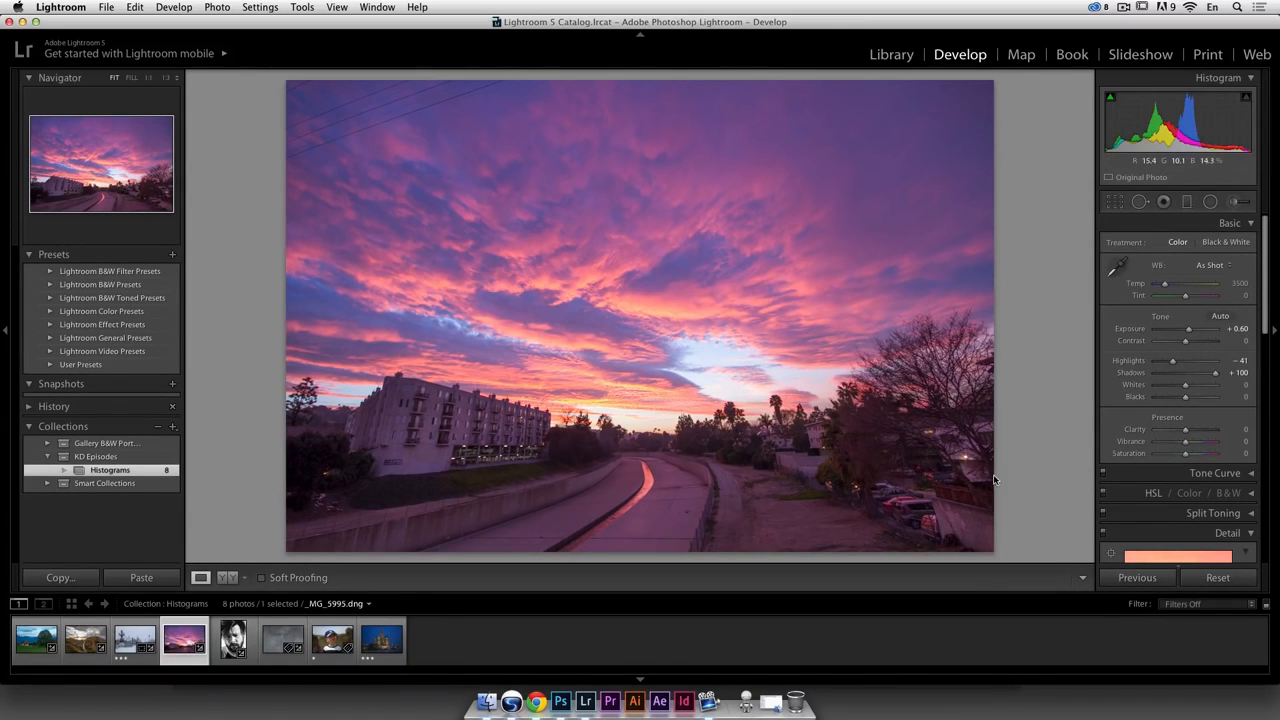
{"action": "left_click", "coordinate": [1218, 579]}
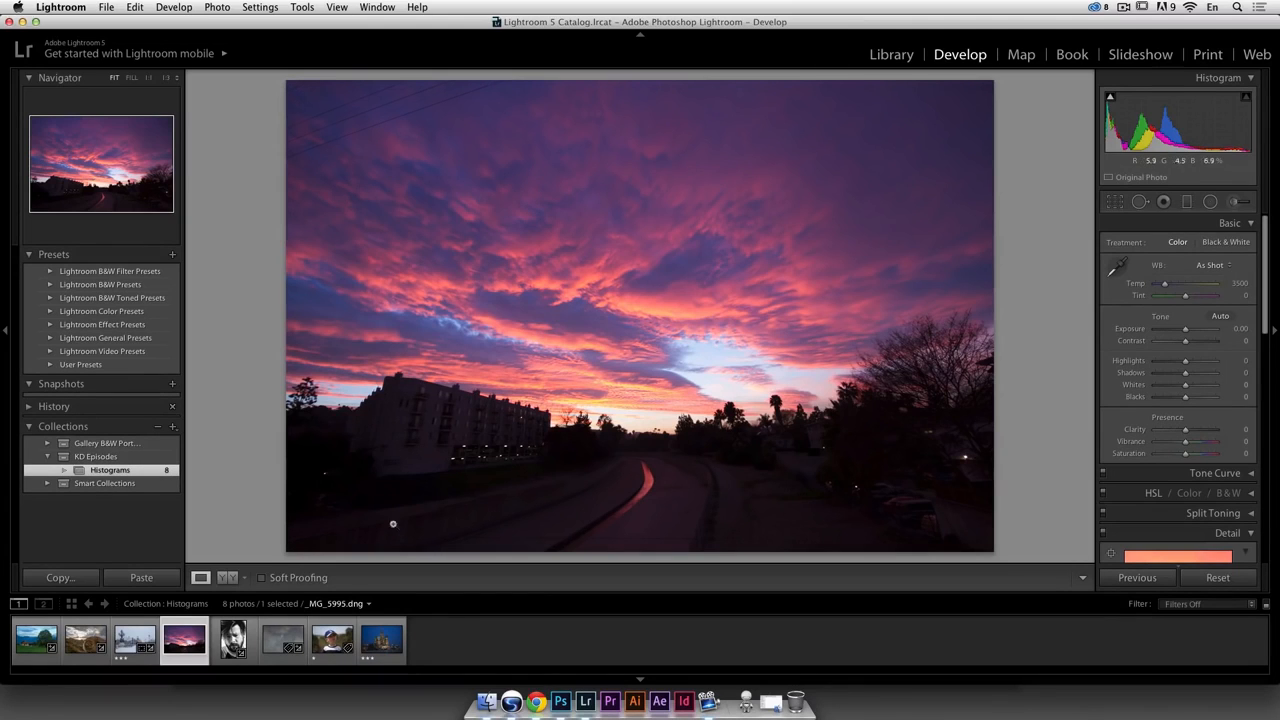
Create a virtual copy of the black-and-white portrait _MG_6235.dng with its settings reset, and compare it with the original
{"action": "left_click", "coordinate": [252, 637]}
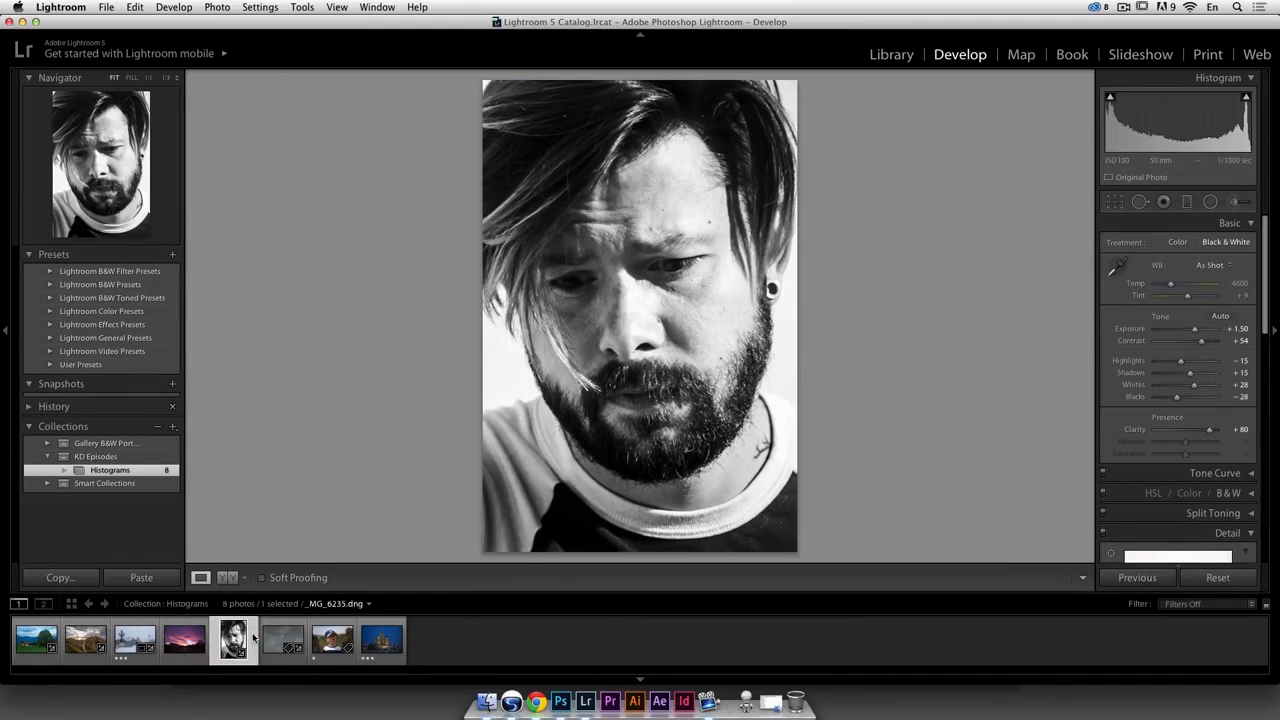
{"action": "right_click", "coordinate": [253, 638]}
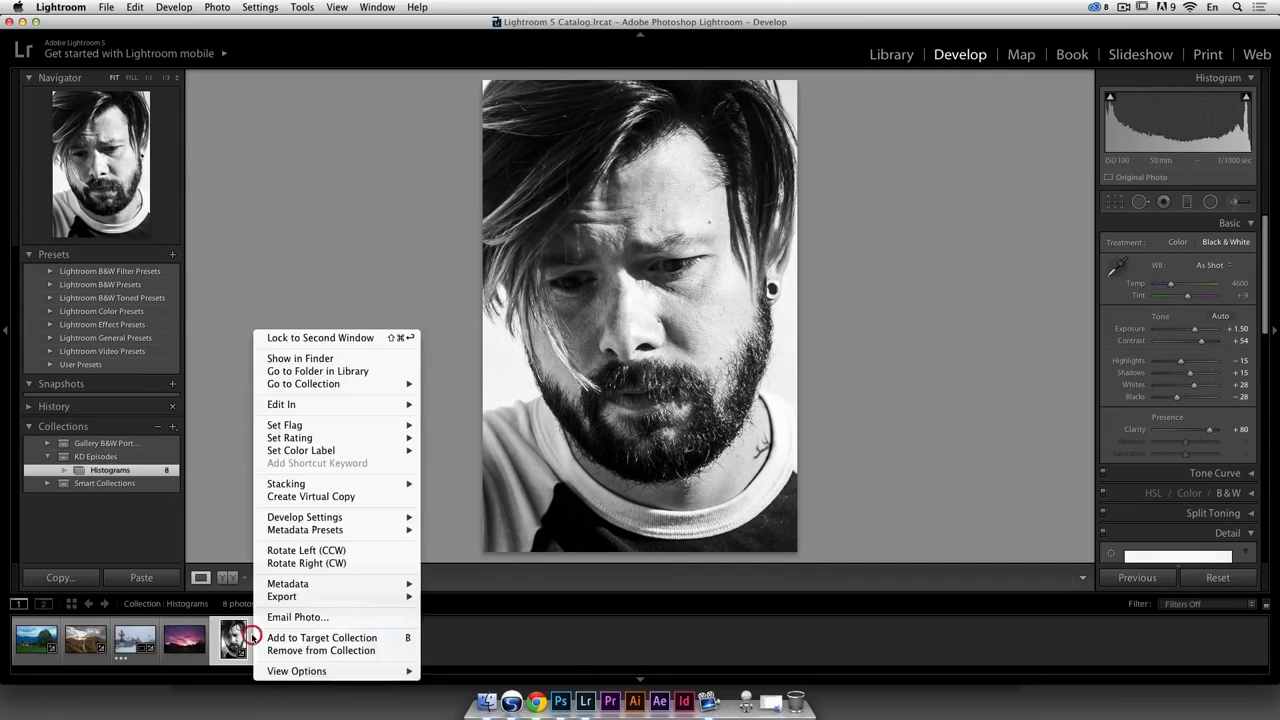
{"action": "left_click", "coordinate": [314, 496]}
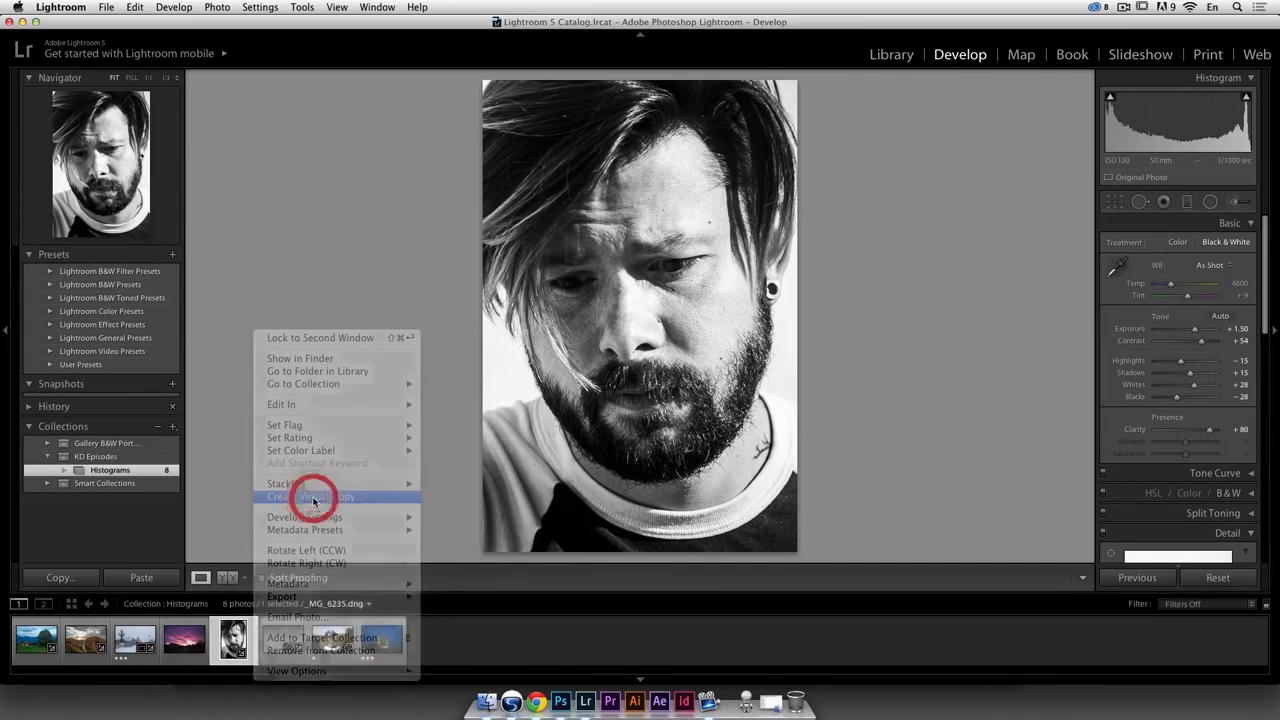
{"action": "left_click", "coordinate": [1217, 577]}
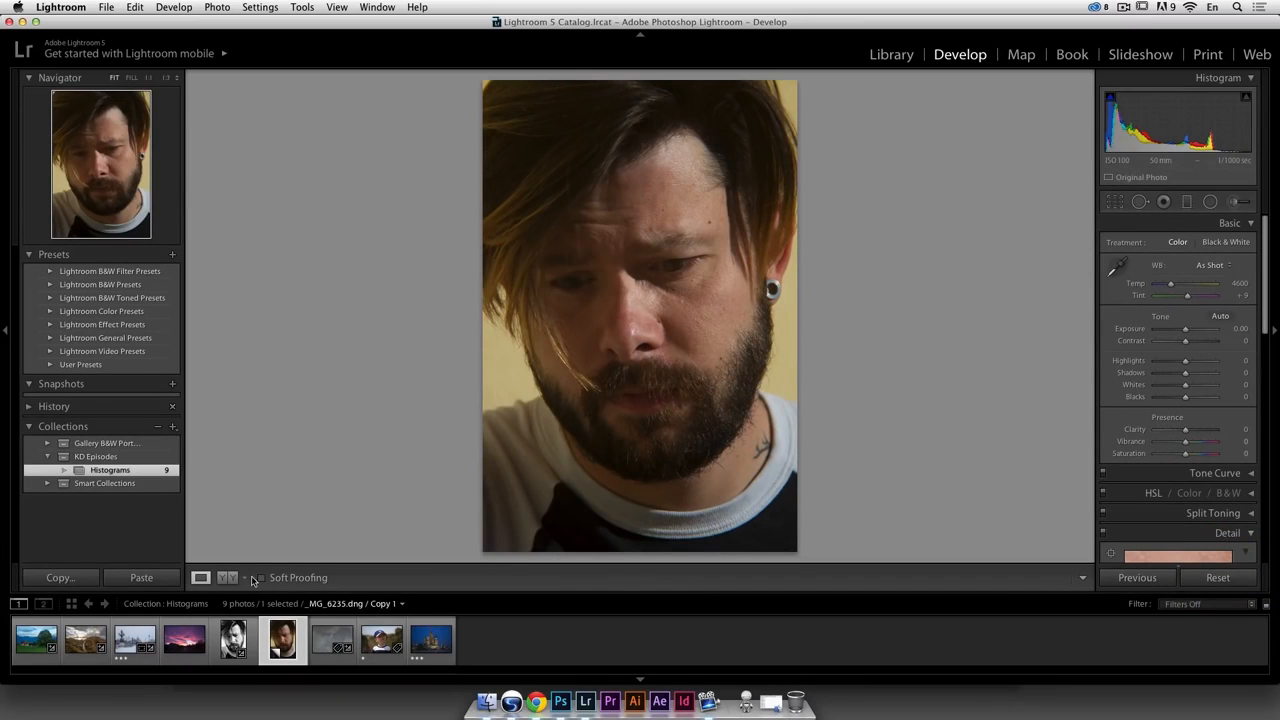
{"action": "left_click", "coordinate": [252, 635]}
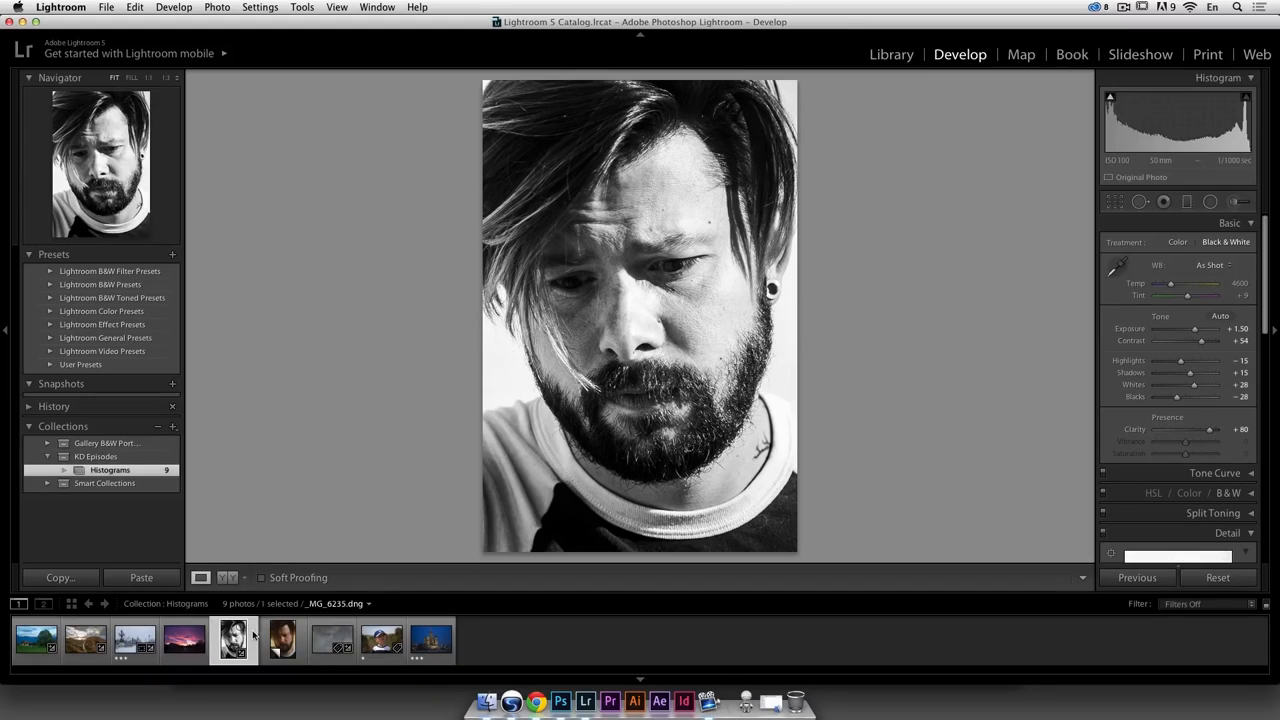
{"action": "left_click", "coordinate": [298, 640]}
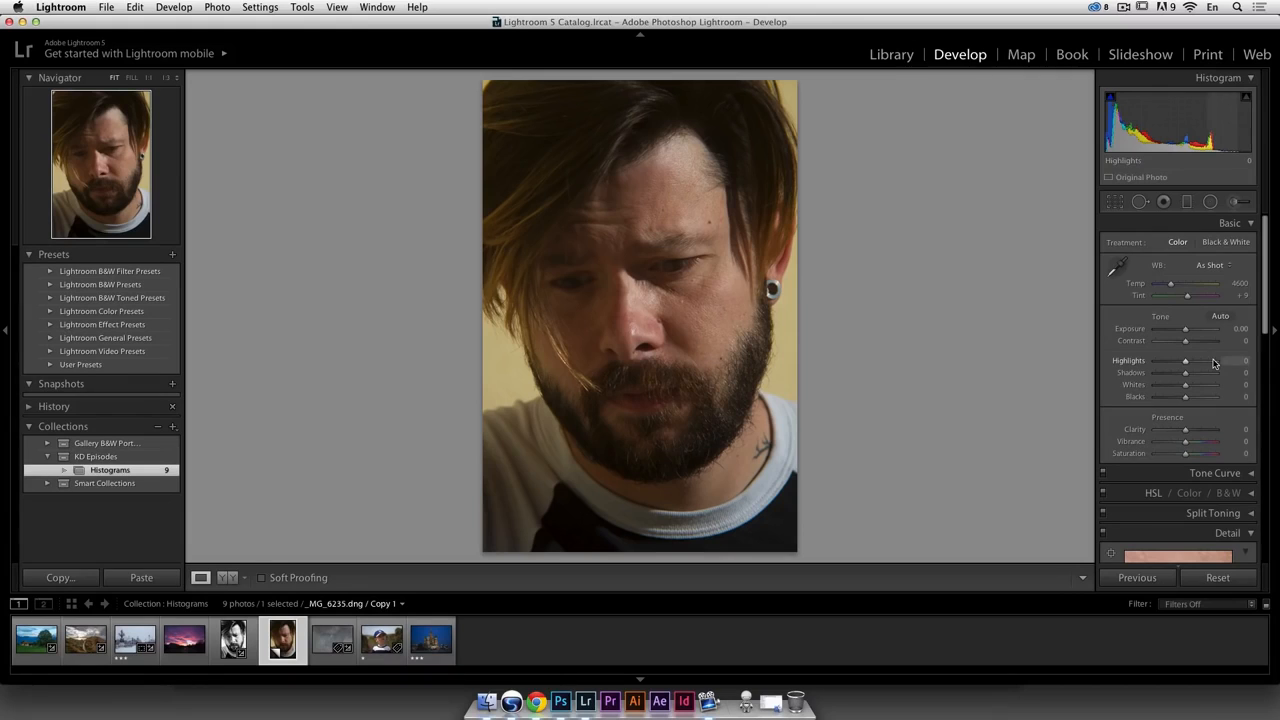
Check the black-and-white original against its color virtual copy once more, and delete the virtual copy
{"action": "left_click", "coordinate": [235, 638]}
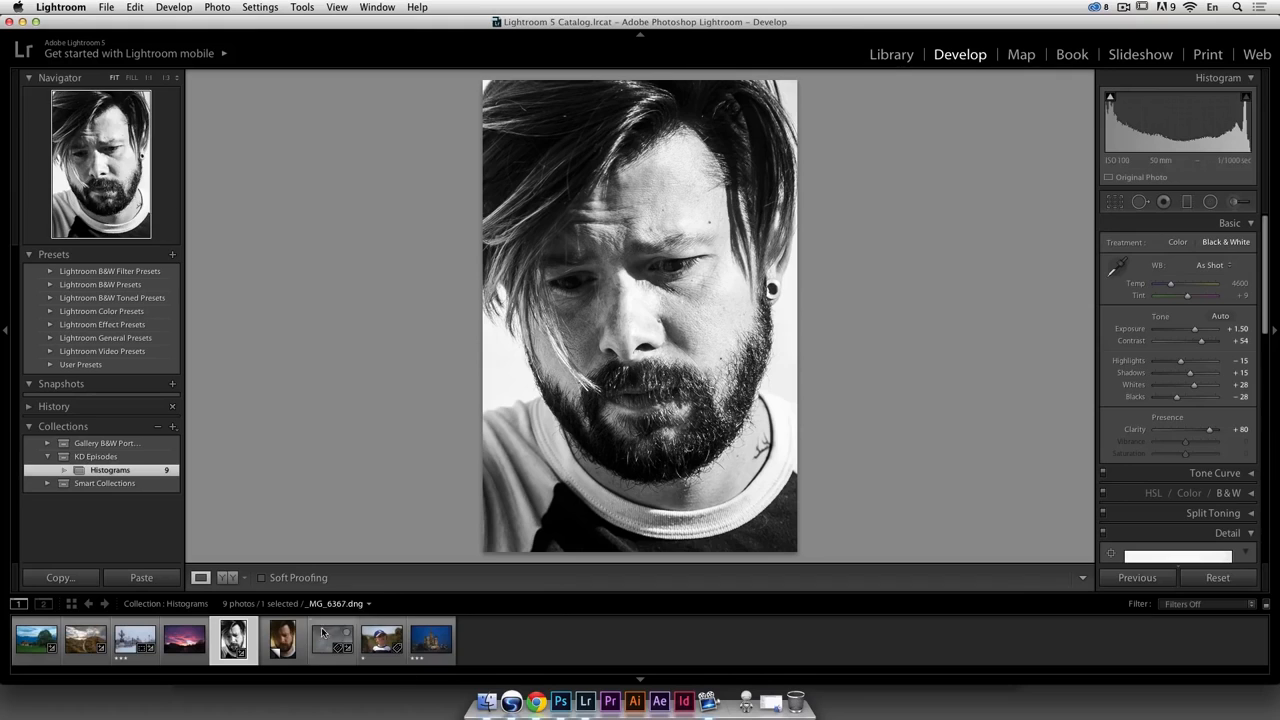
{"action": "left_click", "coordinate": [285, 638]}
{"action": "key", "text": "Delete"}
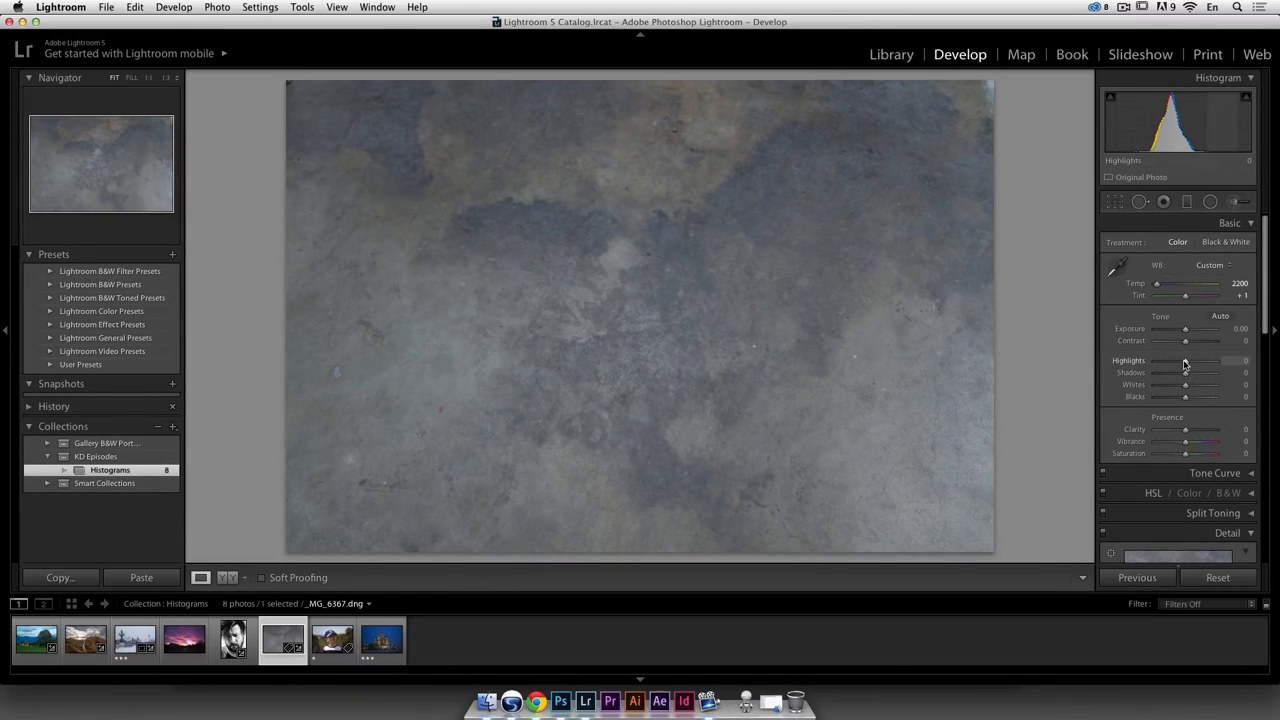
On the texture photo _MG_6367.dng, try lower Highlights and reset them, and set Whites +76, Blacks -100 and Exposure -0.95
{"action": "left_click_drag", "start_coordinate": [1185, 364], "coordinate": [1150, 363]}
{"action": "double_click", "coordinate": [1150, 363]}
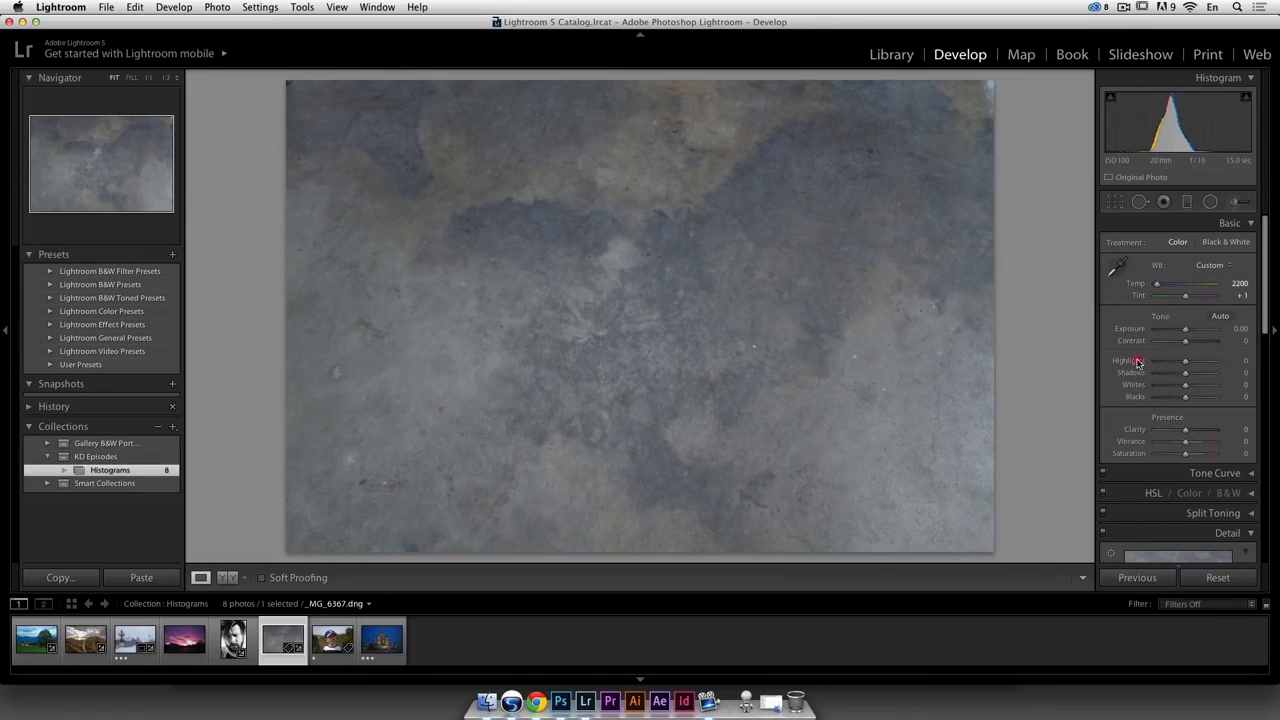
{"action": "left_click_drag", "start_coordinate": [1185, 389], "coordinate": [1155, 397]}
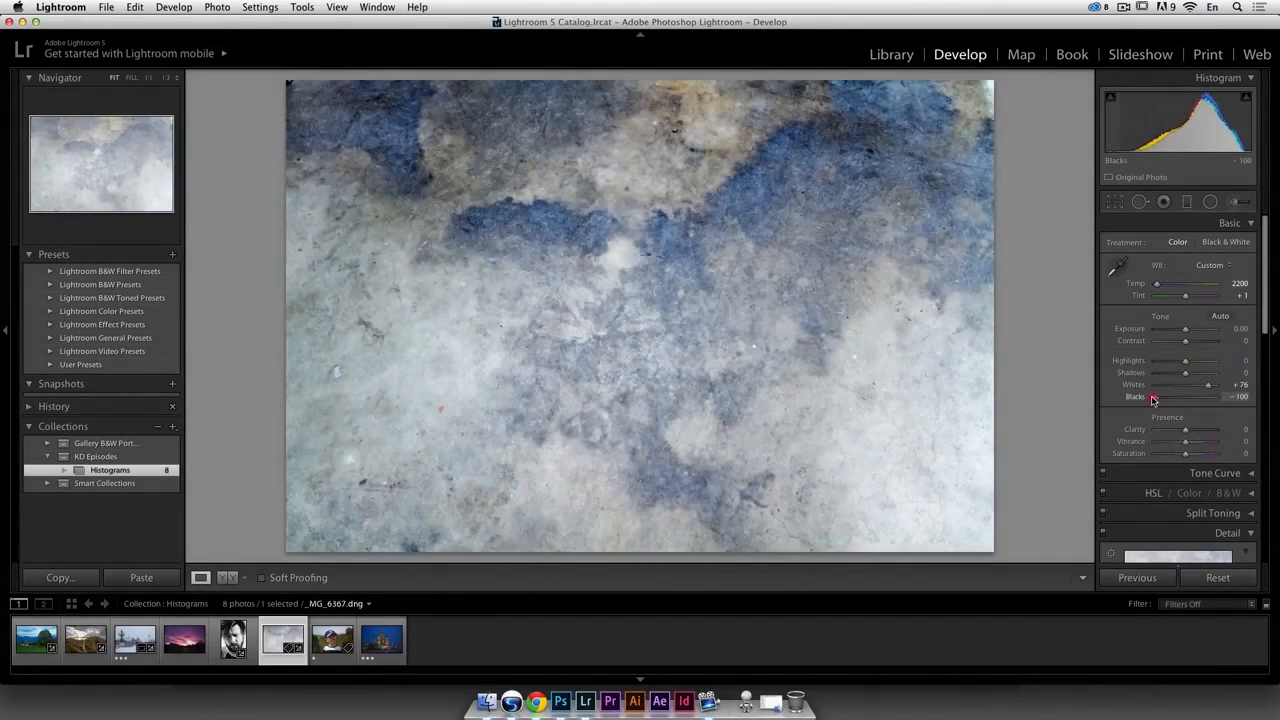
{"action": "left_click_drag", "start_coordinate": [1185, 331], "coordinate": [1178, 331]}
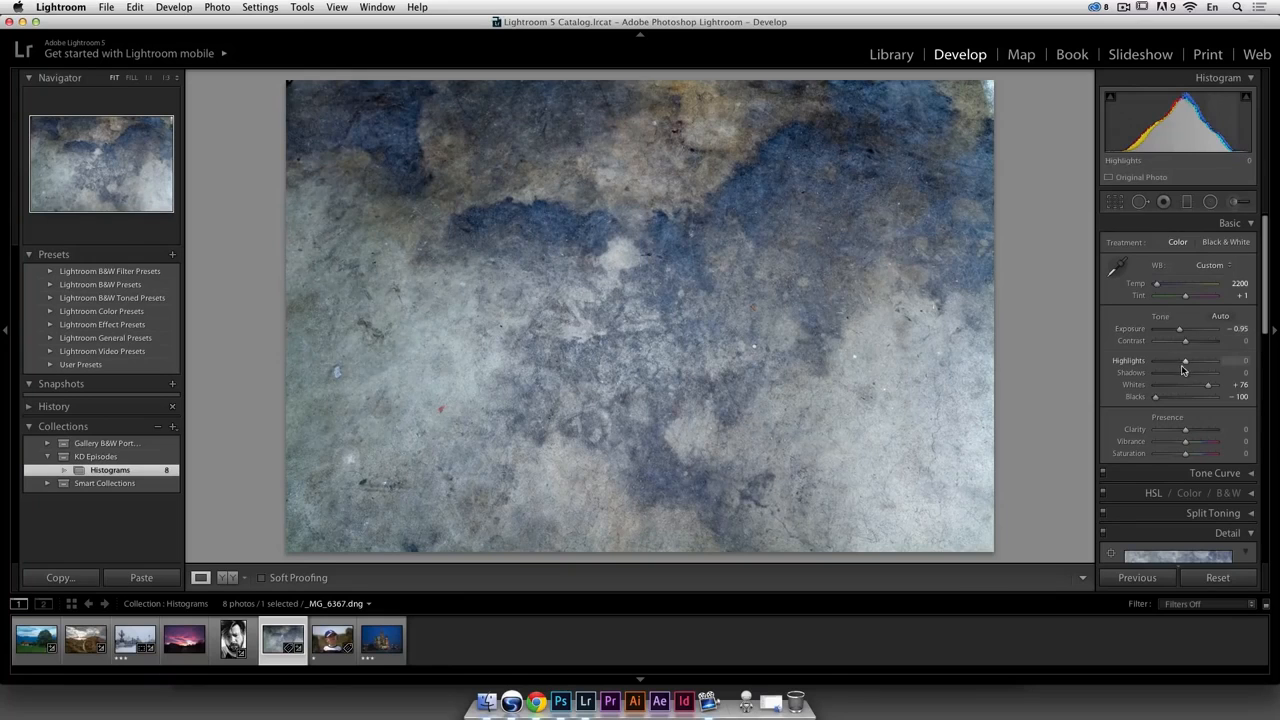
Strengthen the texture photo with Contrast +100, Whites +81 and Exposure -1.55
{"action": "left_click_drag", "start_coordinate": [1186, 342], "coordinate": [1197, 345]}
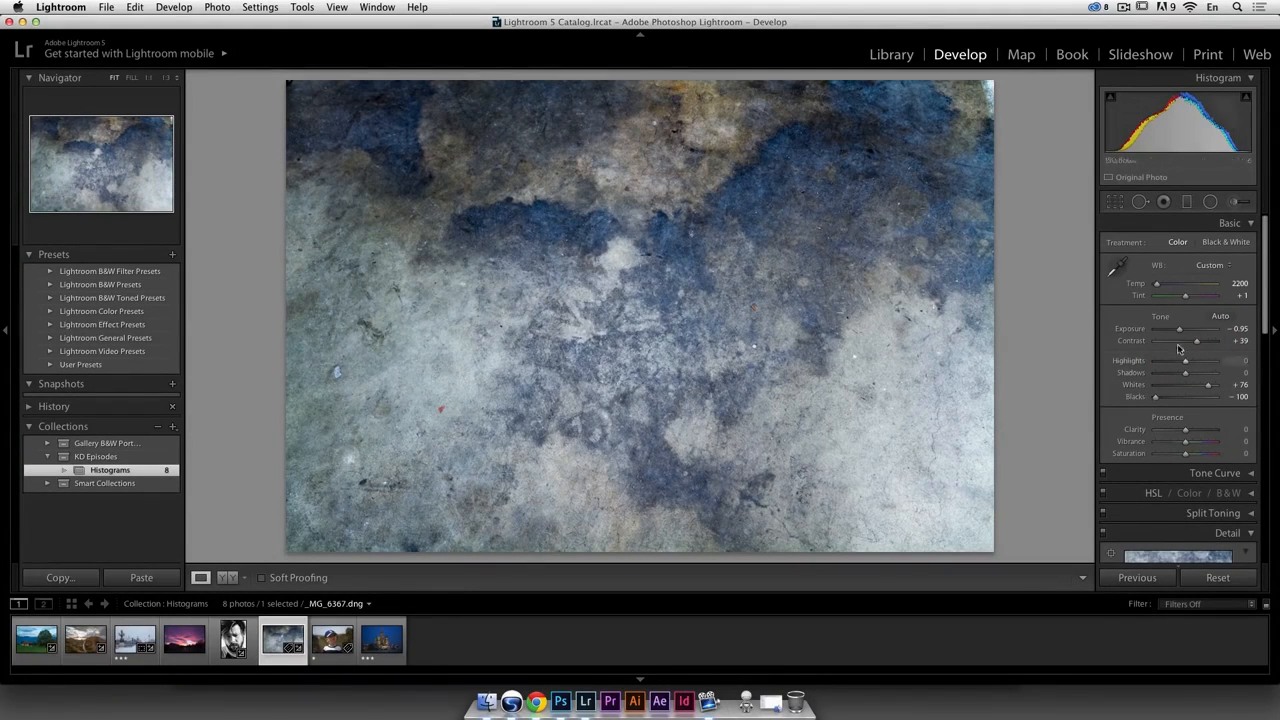
{"action": "left_click_drag", "start_coordinate": [1199, 340], "coordinate": [1229, 343]}
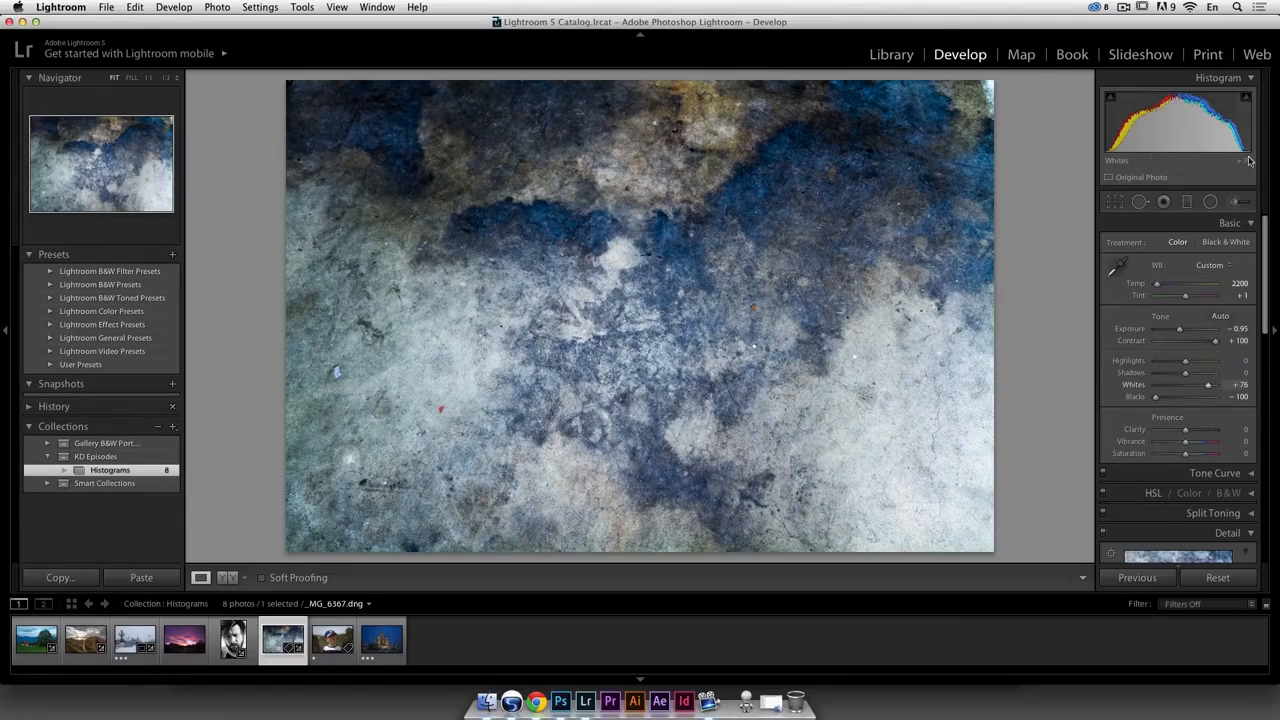
{"action": "left_click_drag", "start_coordinate": [1209, 387], "coordinate": [1211, 387]}
{"action": "left_click_drag", "start_coordinate": [1181, 334], "coordinate": [1178, 333]}
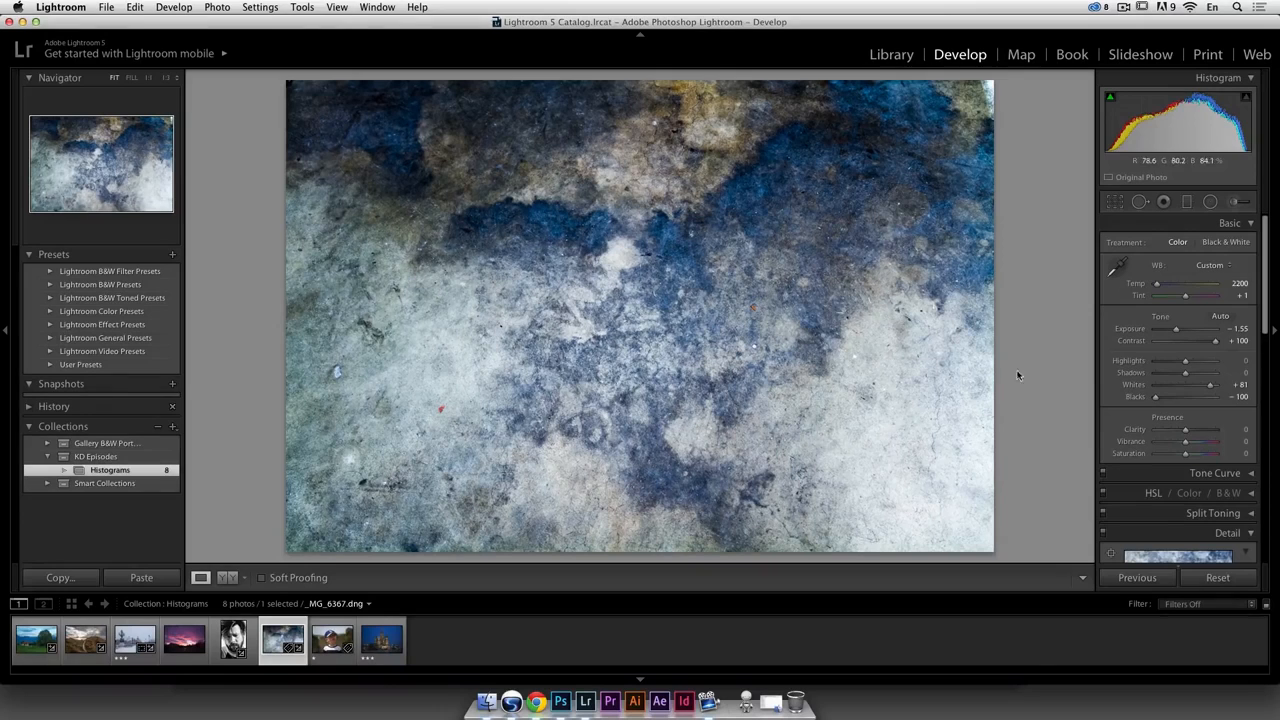
Adjust the boy's photo IMG_5885.dng with Highlights -100, Shadows +100, Whites +37, Blacks -34 and Exposure +0.30
{"action": "left_click", "coordinate": [332, 622]}
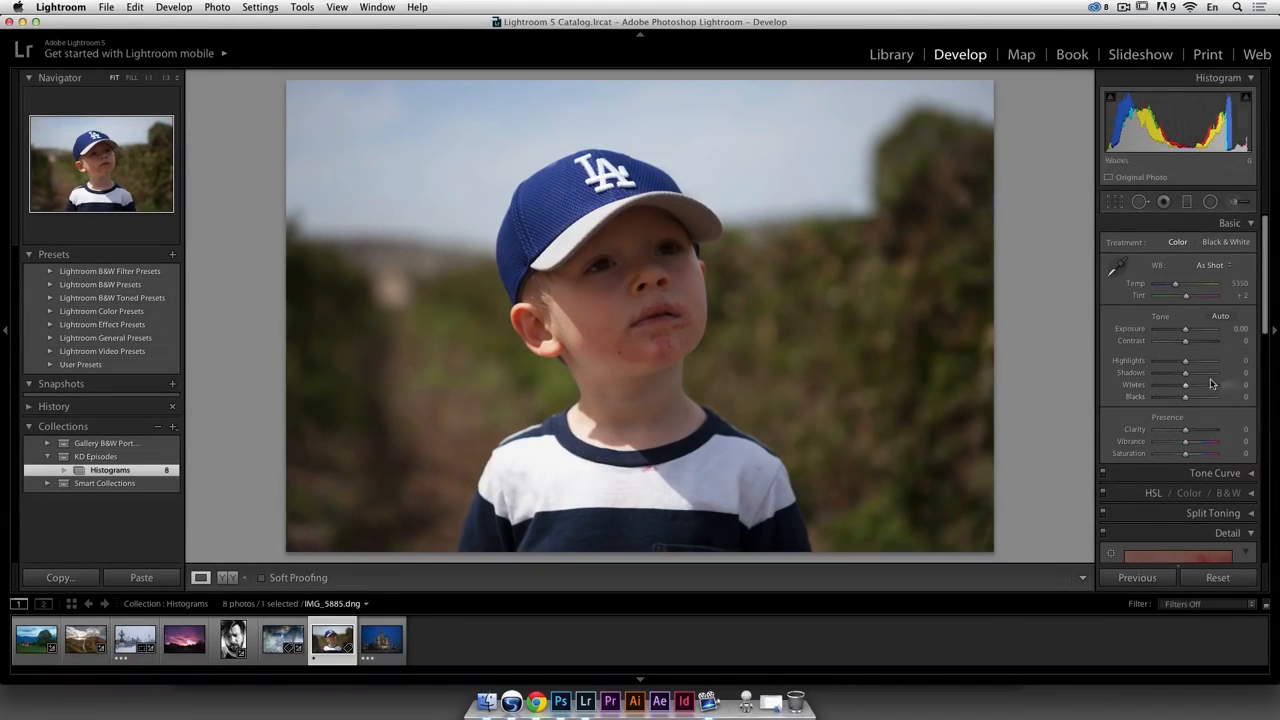
{"action": "left_click_drag", "start_coordinate": [1186, 367], "coordinate": [1220, 377]}
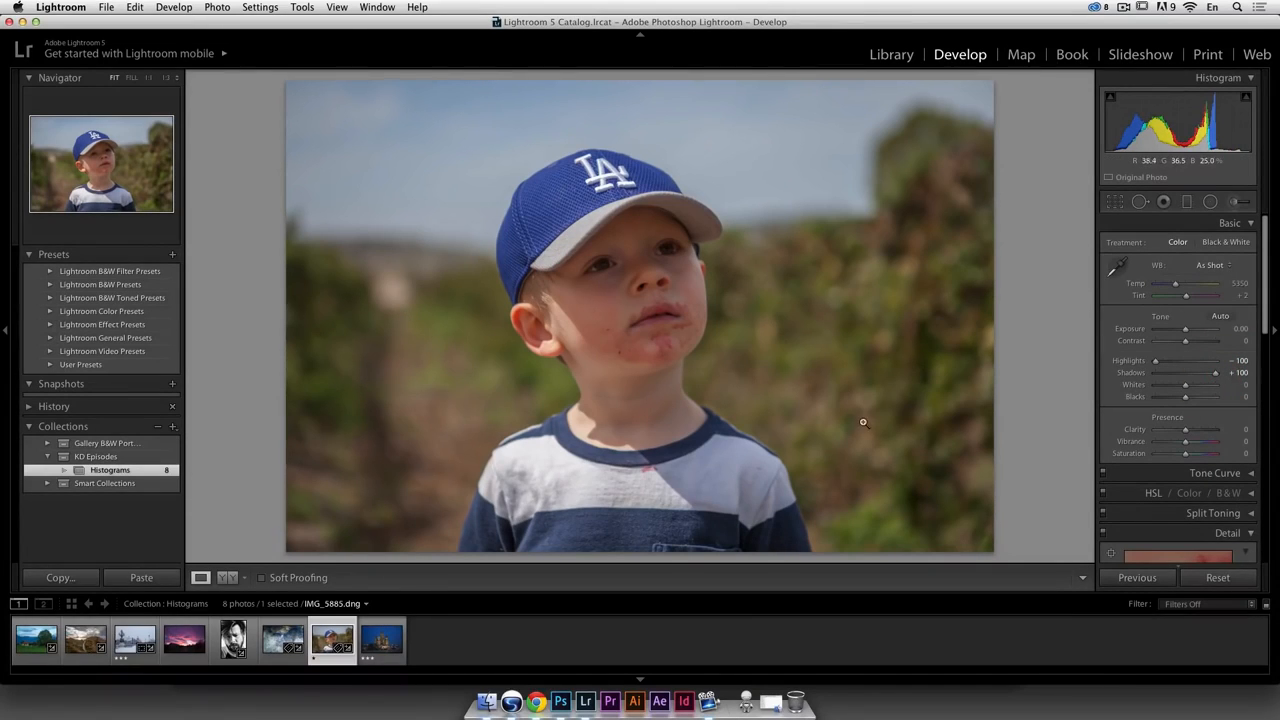
{"action": "mouse_move", "coordinate": [1186, 393]}
{"action": "left_mouse_down"}
{"action": "mouse_move", "coordinate": [1200, 384]}
{"action": "mouse_move", "coordinate": [1174, 400]}
{"action": "left_mouse_up"}
{"action": "left_click_drag", "start_coordinate": [1186, 332], "coordinate": [1185, 335]}
{"action": "double_click", "coordinate": [1136, 331]}
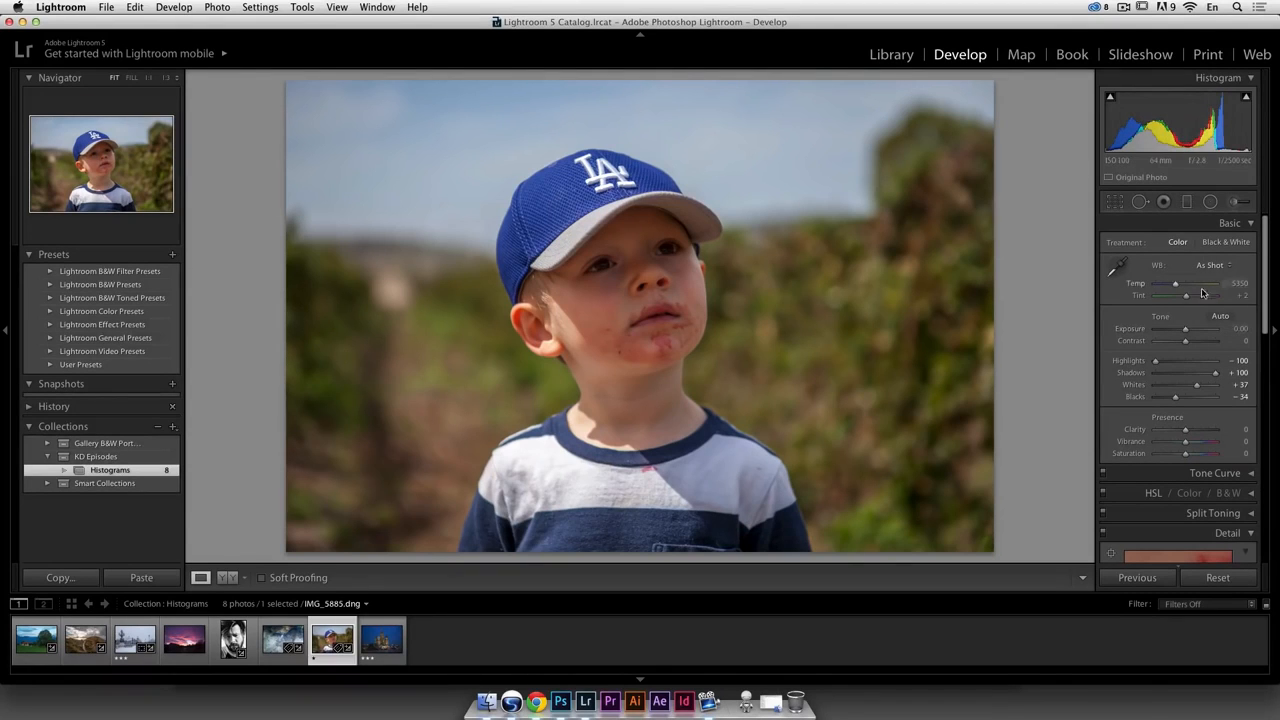
{"action": "left_click_drag", "start_coordinate": [1185, 331], "coordinate": [1187, 331]}
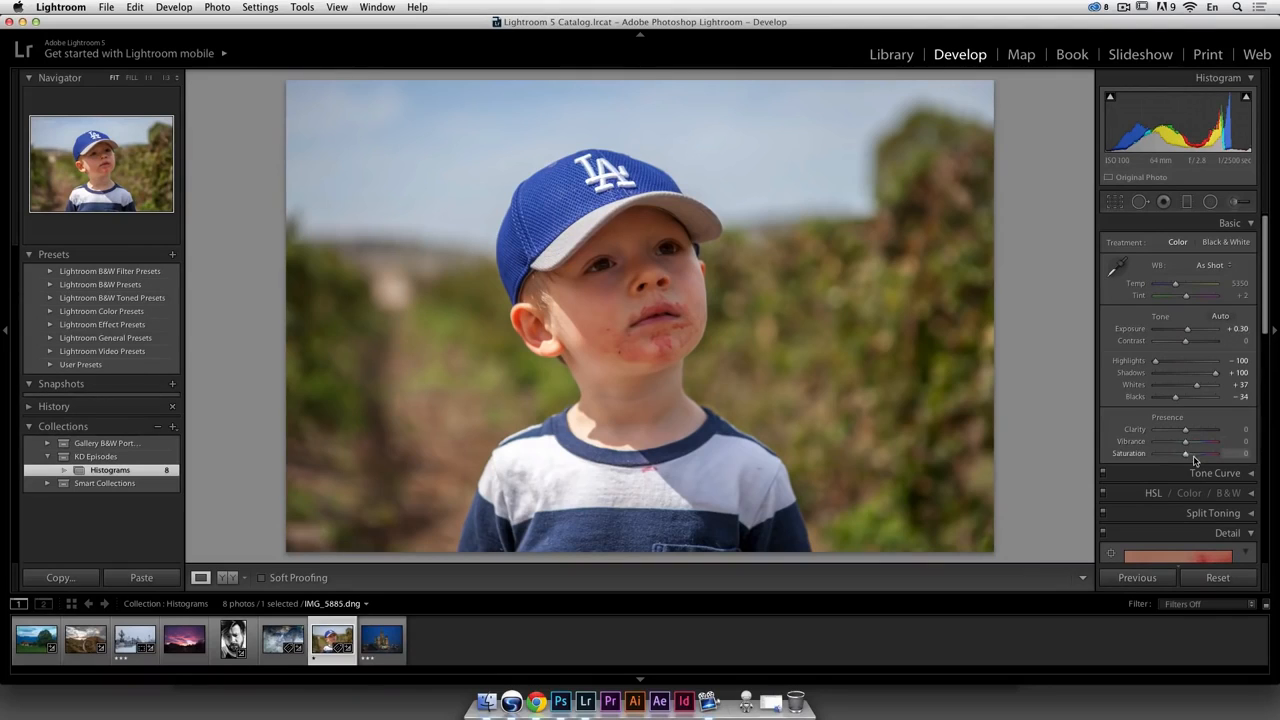
Try Saturation -23 on the boy's photo and reset the Saturation
{"action": "left_click_drag", "start_coordinate": [1183, 457], "coordinate": [1177, 456]}
{"action": "left_click_drag", "start_coordinate": [1177, 457], "coordinate": [1180, 456]}
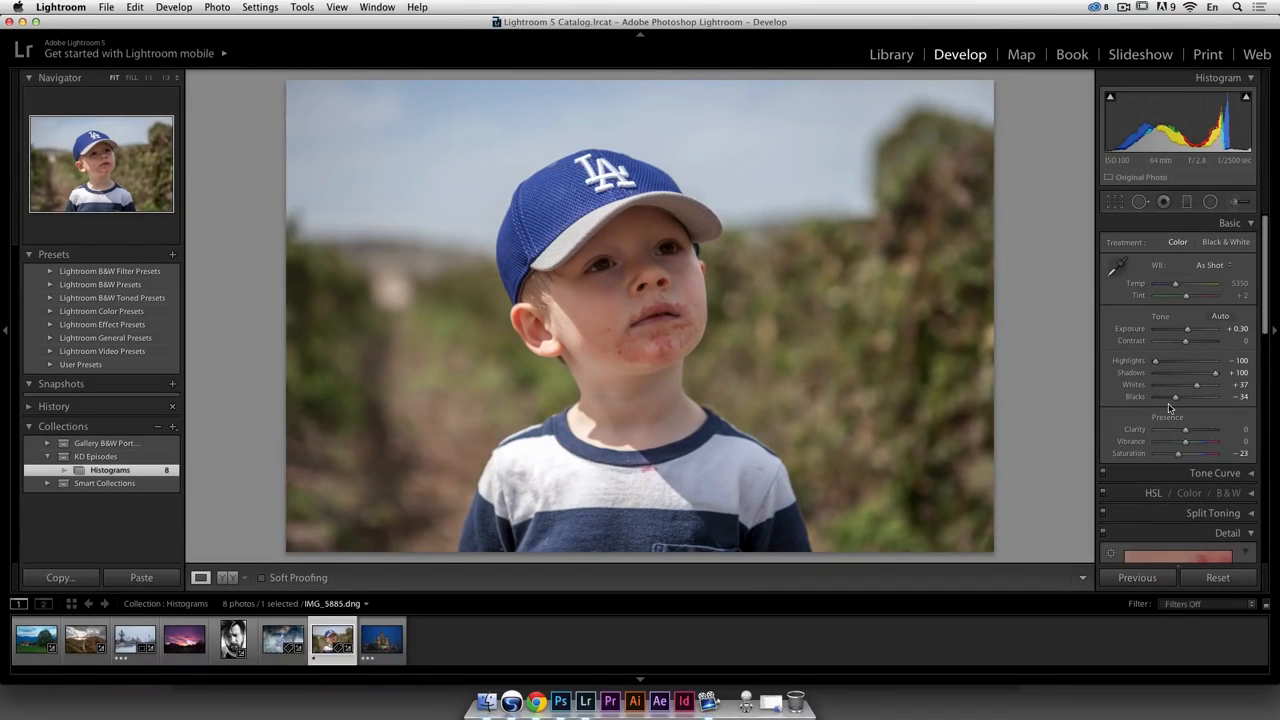
{"action": "double_click", "coordinate": [1129, 455]}
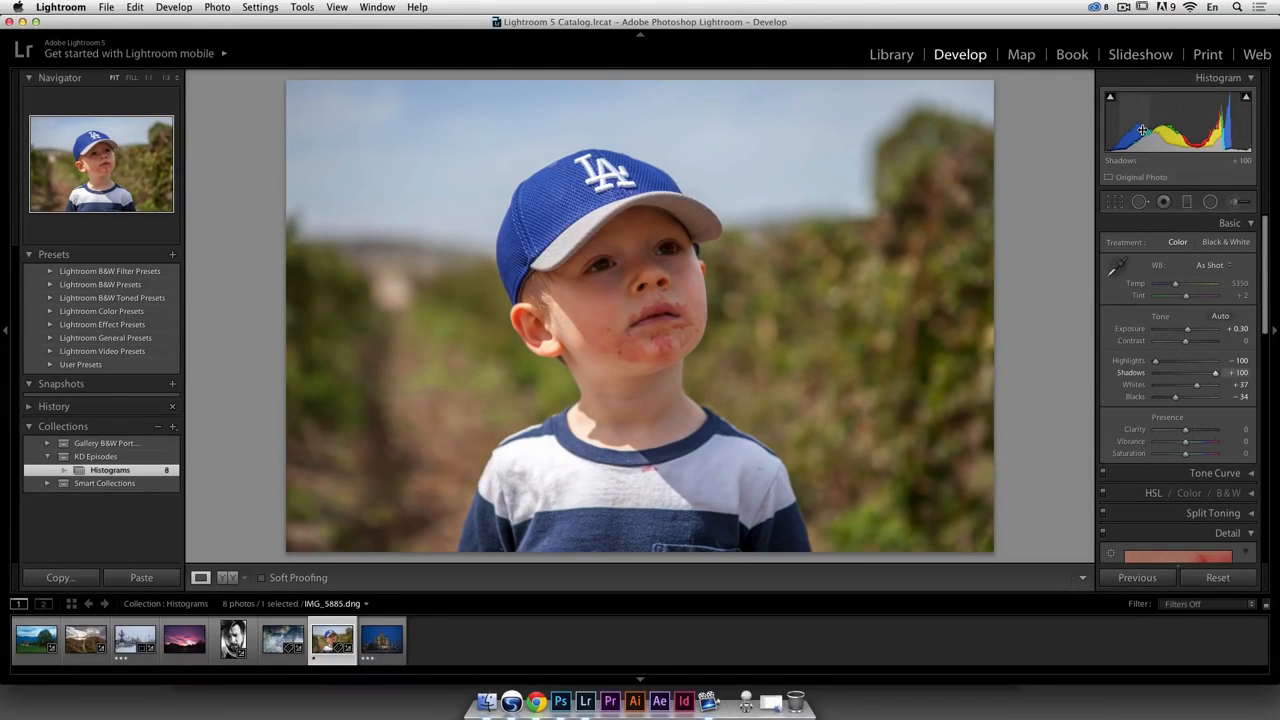
Reset all settings of the boy's photo and set milder values: Highlights -55, Shadows +86, Whites +29 and Blacks -22
{"action": "left_click", "coordinate": [1214, 580]}
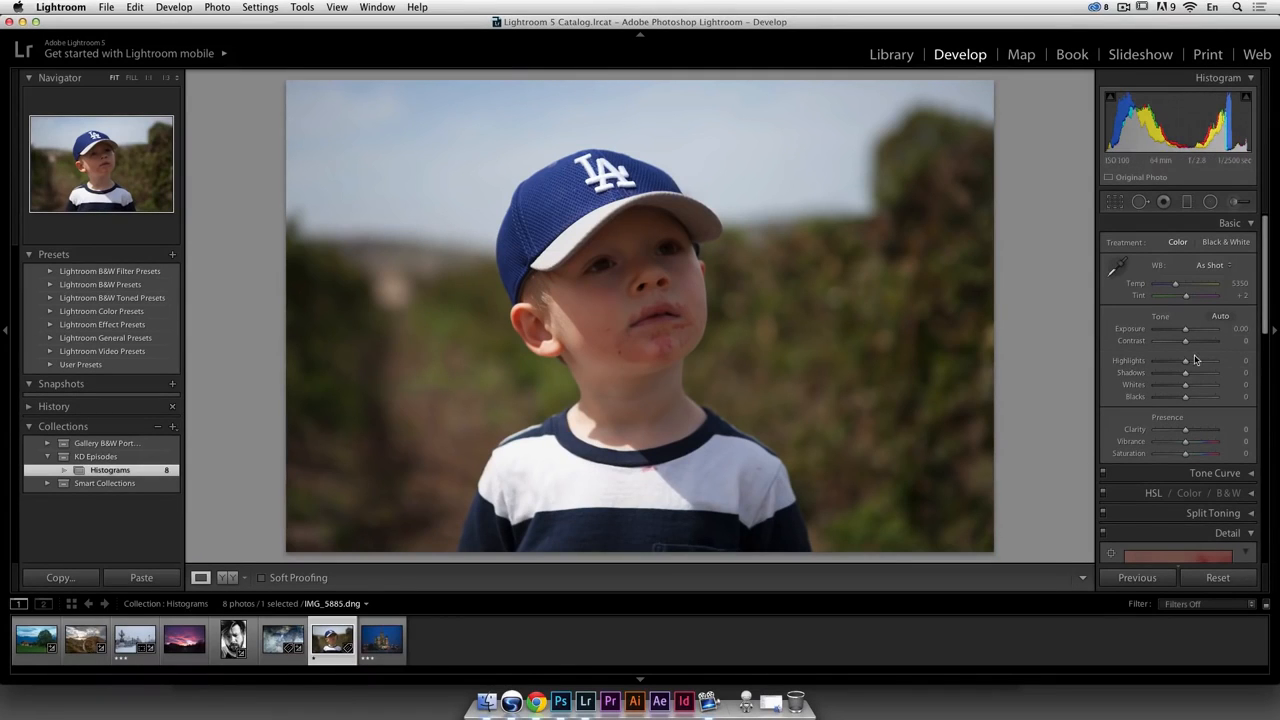
{"action": "mouse_move", "coordinate": [1176, 366]}
{"action": "left_mouse_down"}
{"action": "mouse_move", "coordinate": [1213, 378]}
{"action": "mouse_move", "coordinate": [1178, 399]}
{"action": "left_mouse_up"}
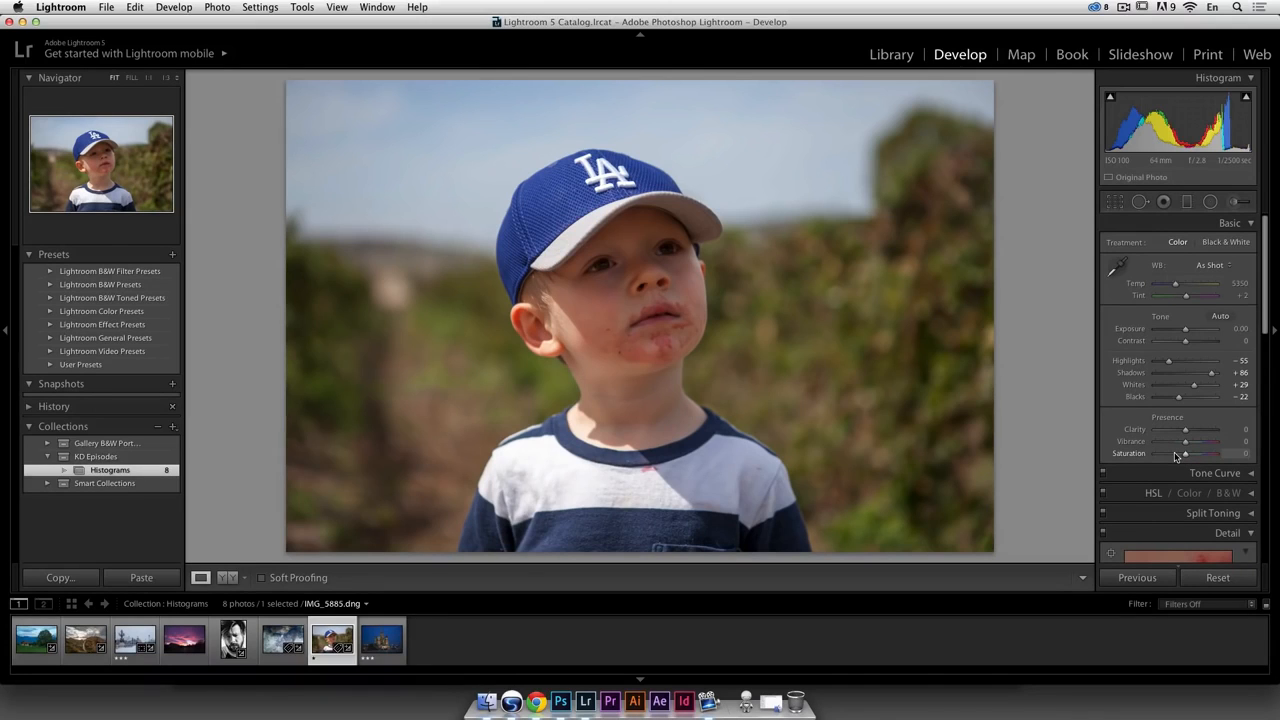
Straighten the cathedral photo IMG_6079.dng along the ground line, first at an angle of 3.16 and finally at 2.51
{"action": "left_click", "coordinate": [383, 638]}
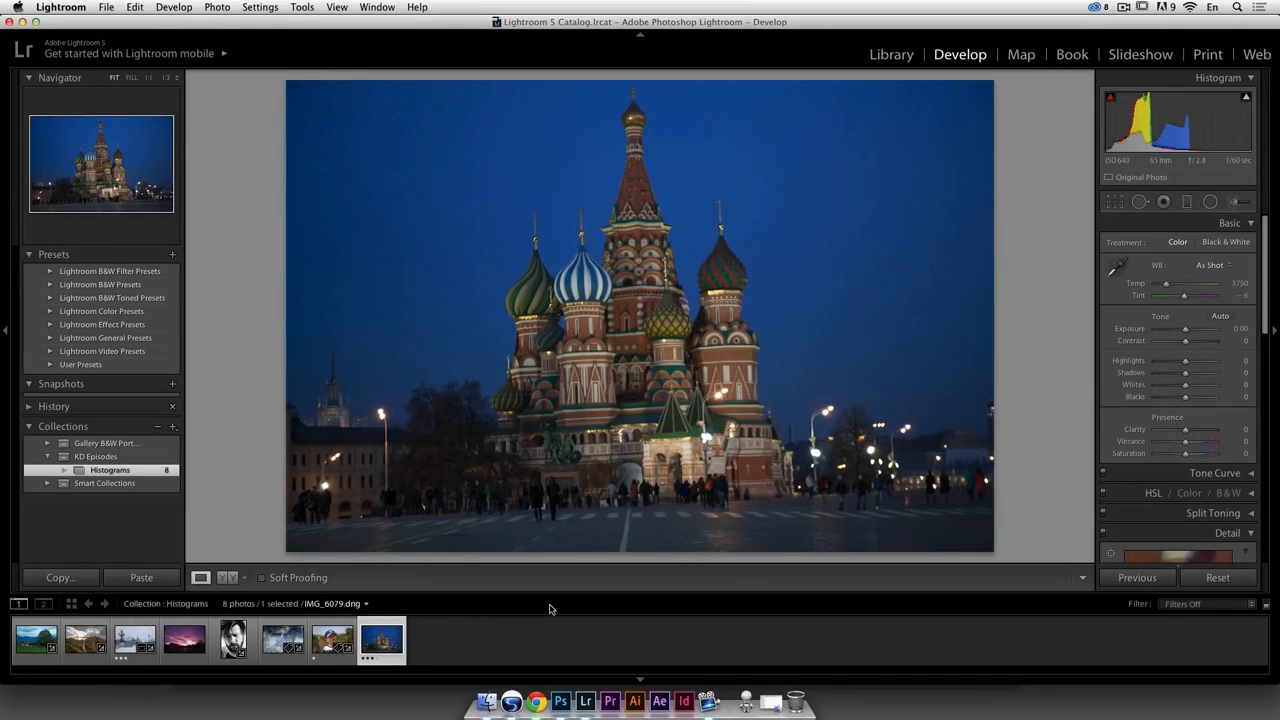
{"action": "left_click", "coordinate": [1115, 201]}
{"action": "left_click", "coordinate": [1114, 271]}
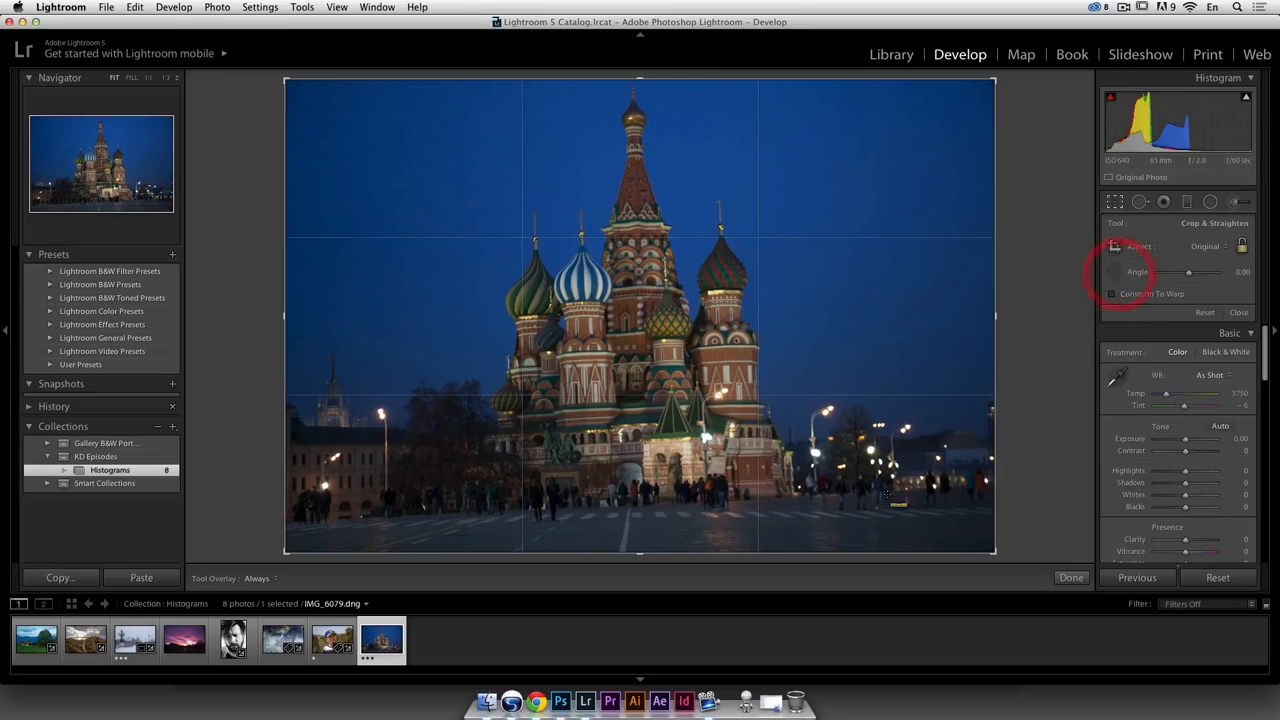
{"action": "left_click_drag", "start_coordinate": [913, 487], "coordinate": [351, 518]}
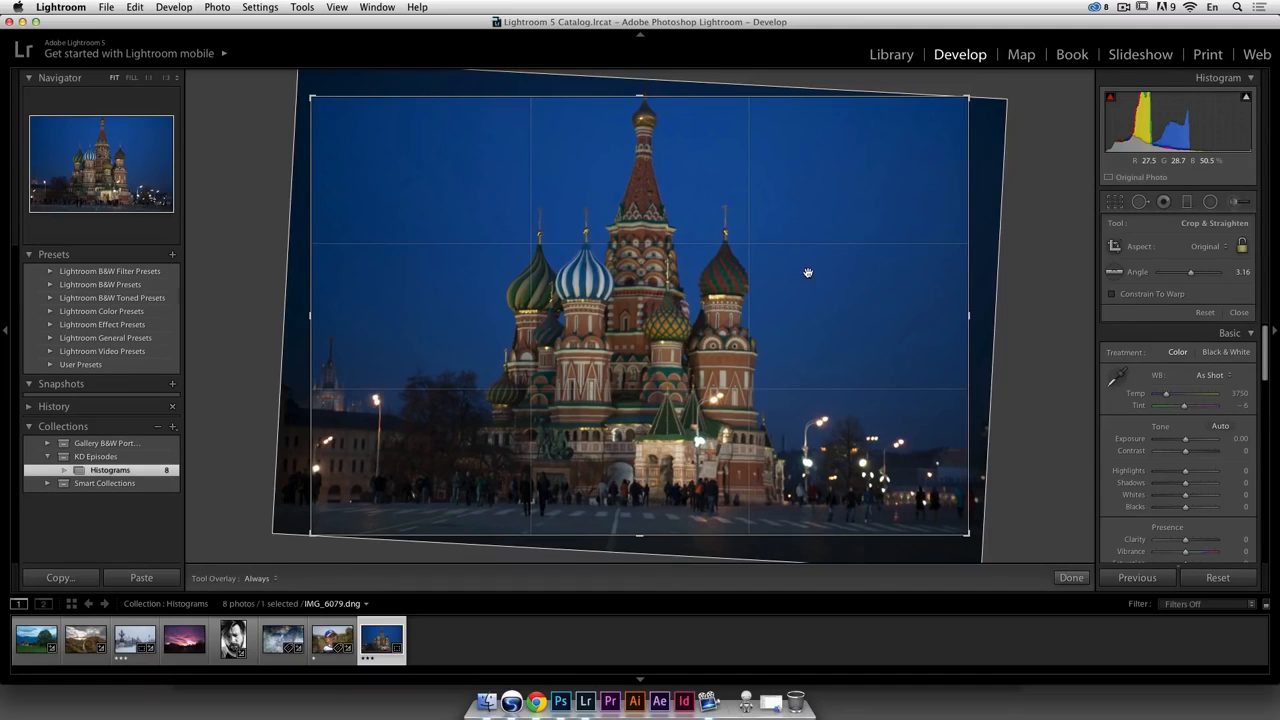
{"action": "key", "text": "Return"}
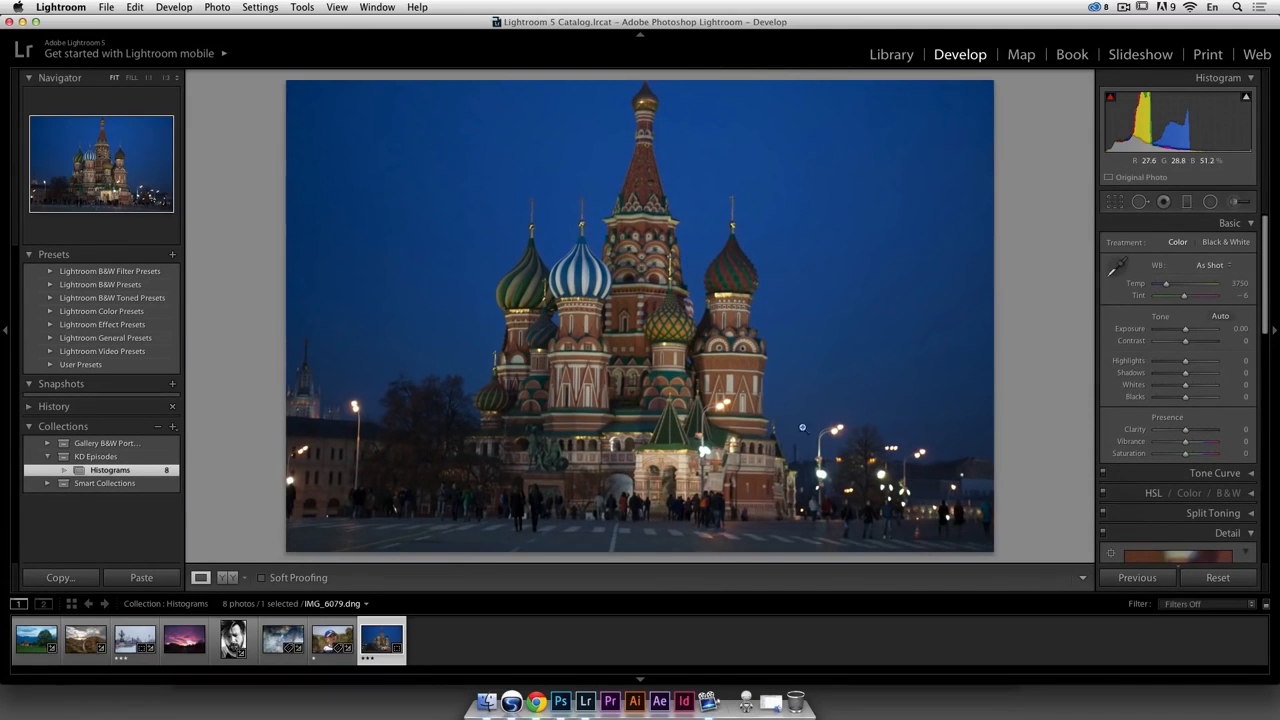
{"action": "left_click", "coordinate": [1115, 201]}
{"action": "left_click", "coordinate": [1114, 271]}
{"action": "left_click_drag", "start_coordinate": [338, 501], "coordinate": [945, 508]}
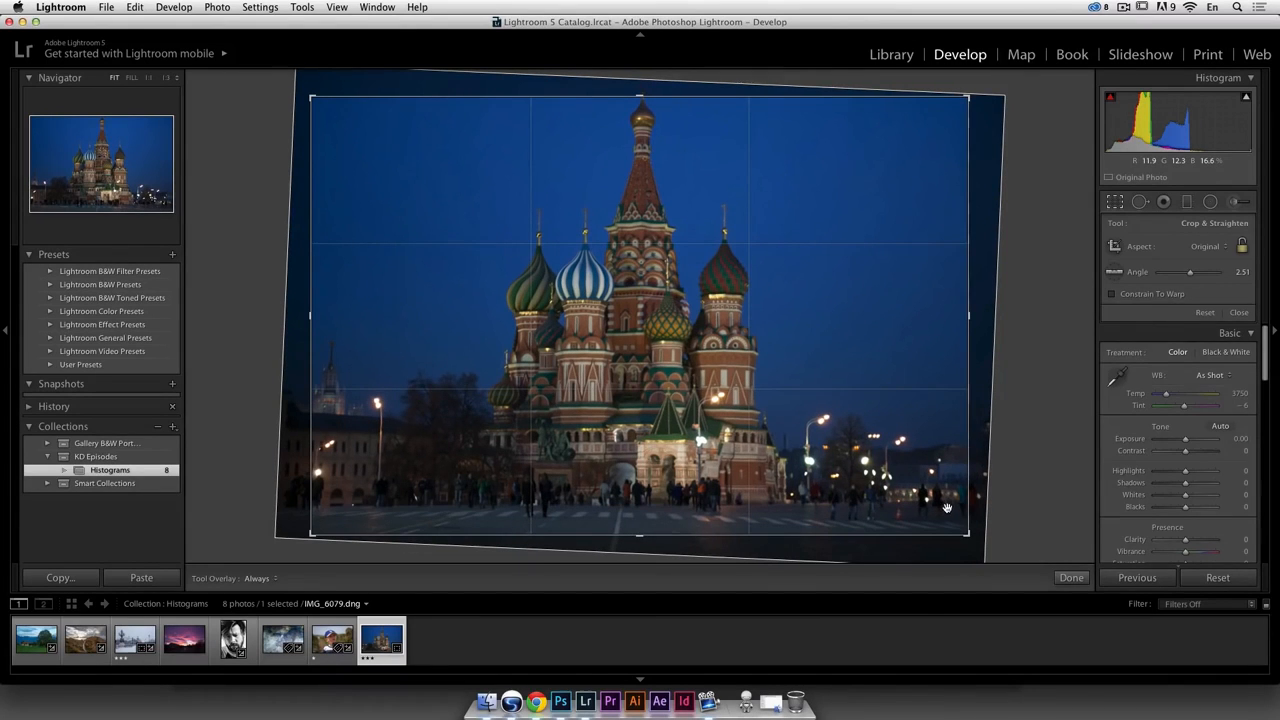
{"action": "key", "text": "Return"}
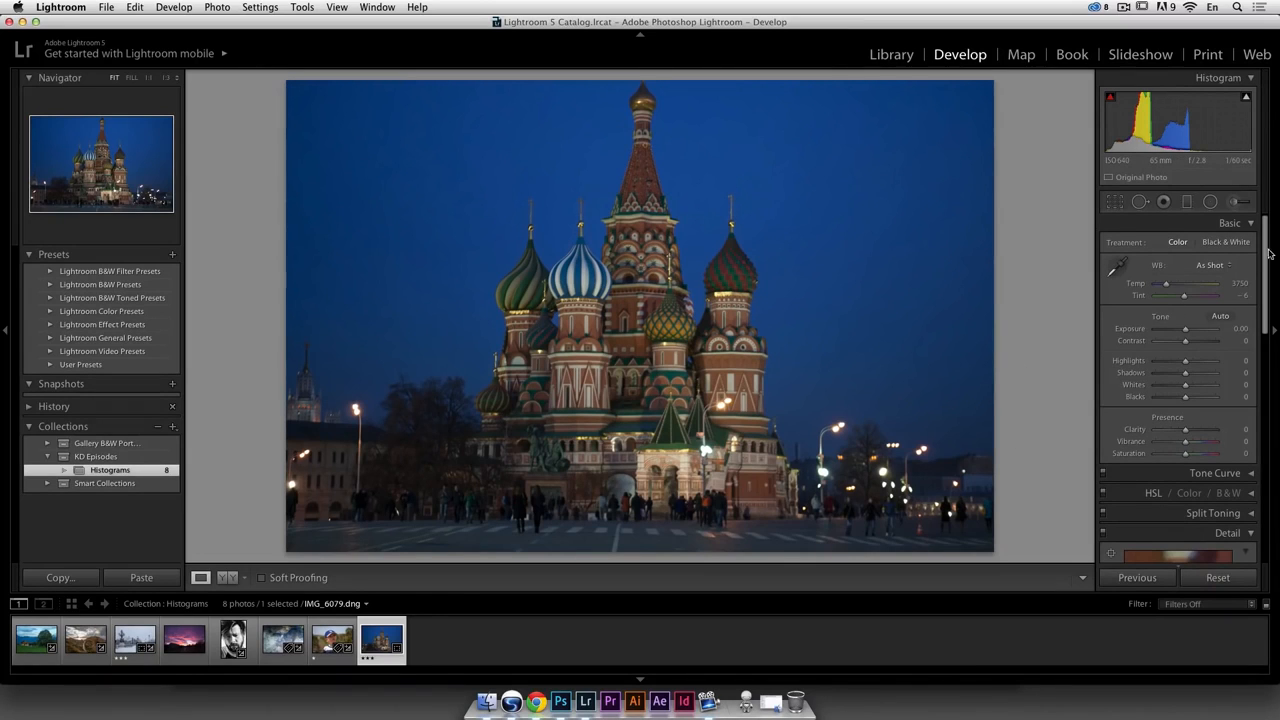
Crop the cathedral photo slightly at its lower edge to trim the foreground, and apply the crop
{"action": "left_click", "coordinate": [1120, 208]}
{"action": "left_click_drag", "start_coordinate": [640, 536], "coordinate": [640, 522]}
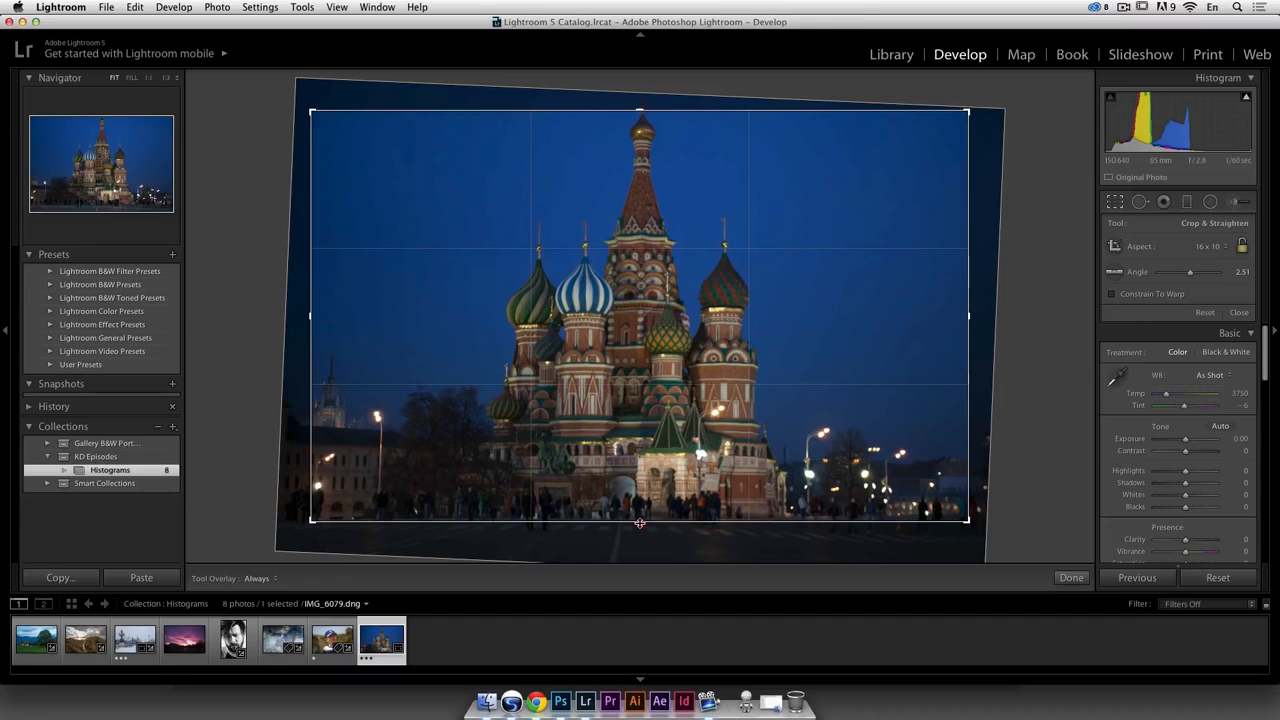
{"action": "left_click_drag", "start_coordinate": [640, 522], "coordinate": [640, 530]}
{"action": "left_click", "coordinate": [1113, 202]}
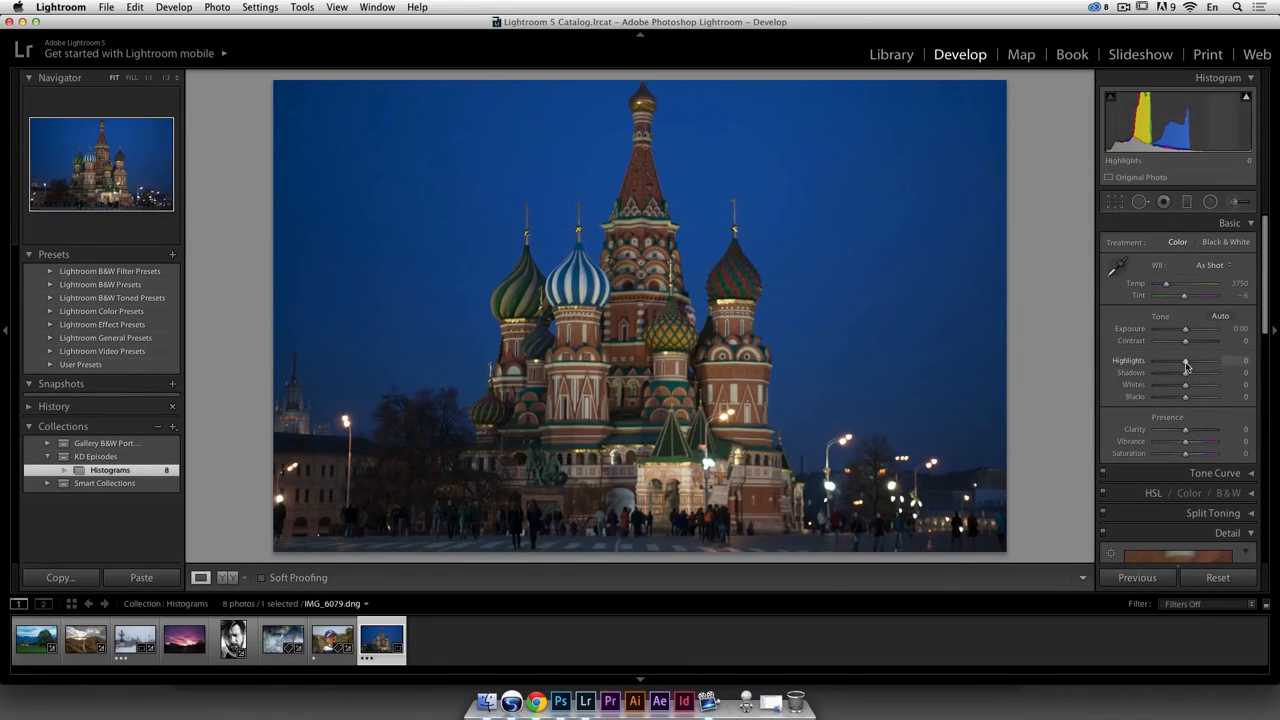
Set the cathedral photo's tone to Shadows +100, Highlights -9, Exposure +0.30, Whites +39 and Blacks -16
{"action": "left_click_drag", "start_coordinate": [1185, 375], "coordinate": [1240, 374]}
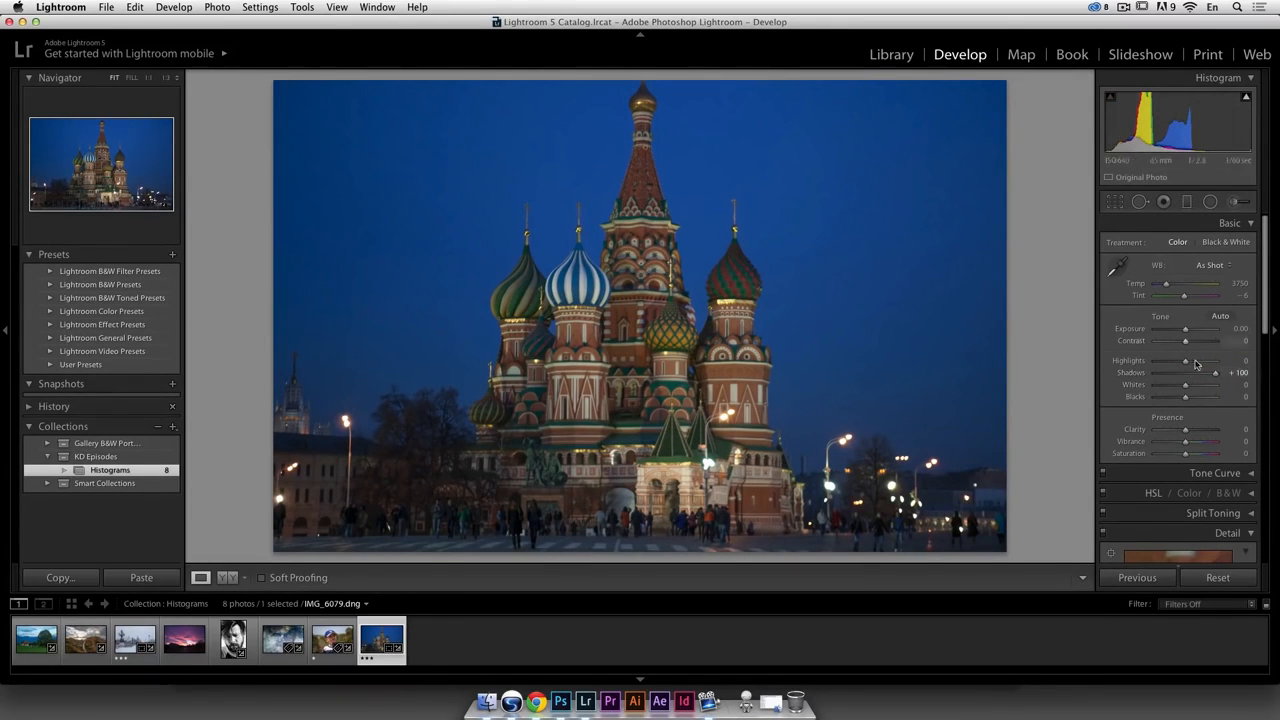
{"action": "mouse_move", "coordinate": [1185, 360]}
{"action": "left_mouse_down"}
{"action": "mouse_move", "coordinate": [1164, 360]}
{"action": "mouse_move", "coordinate": [1198, 357]}
{"action": "mouse_move", "coordinate": [1183, 357]}
{"action": "left_mouse_up"}
{"action": "left_click_drag", "start_coordinate": [1186, 333], "coordinate": [1188, 333]}
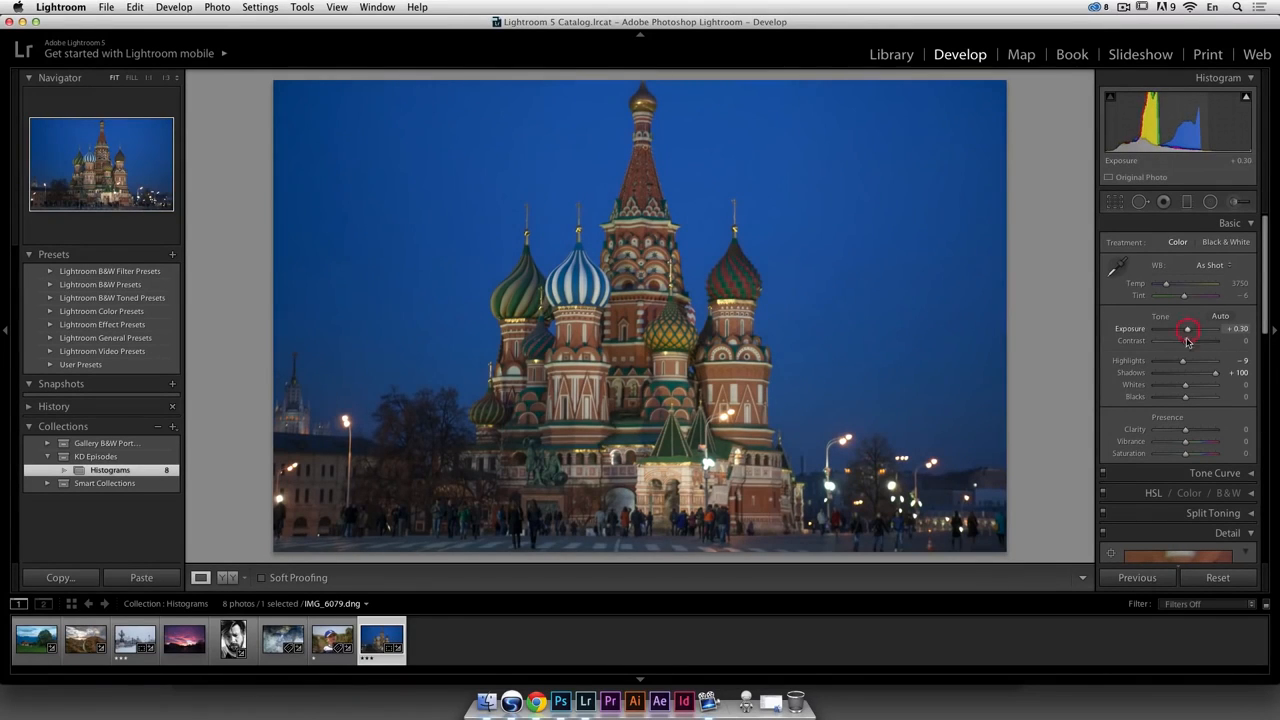
{"action": "mouse_move", "coordinate": [1186, 390]}
{"action": "left_mouse_down"}
{"action": "mouse_move", "coordinate": [1212, 390]}
{"action": "mouse_move", "coordinate": [1182, 399]}
{"action": "left_mouse_up"}
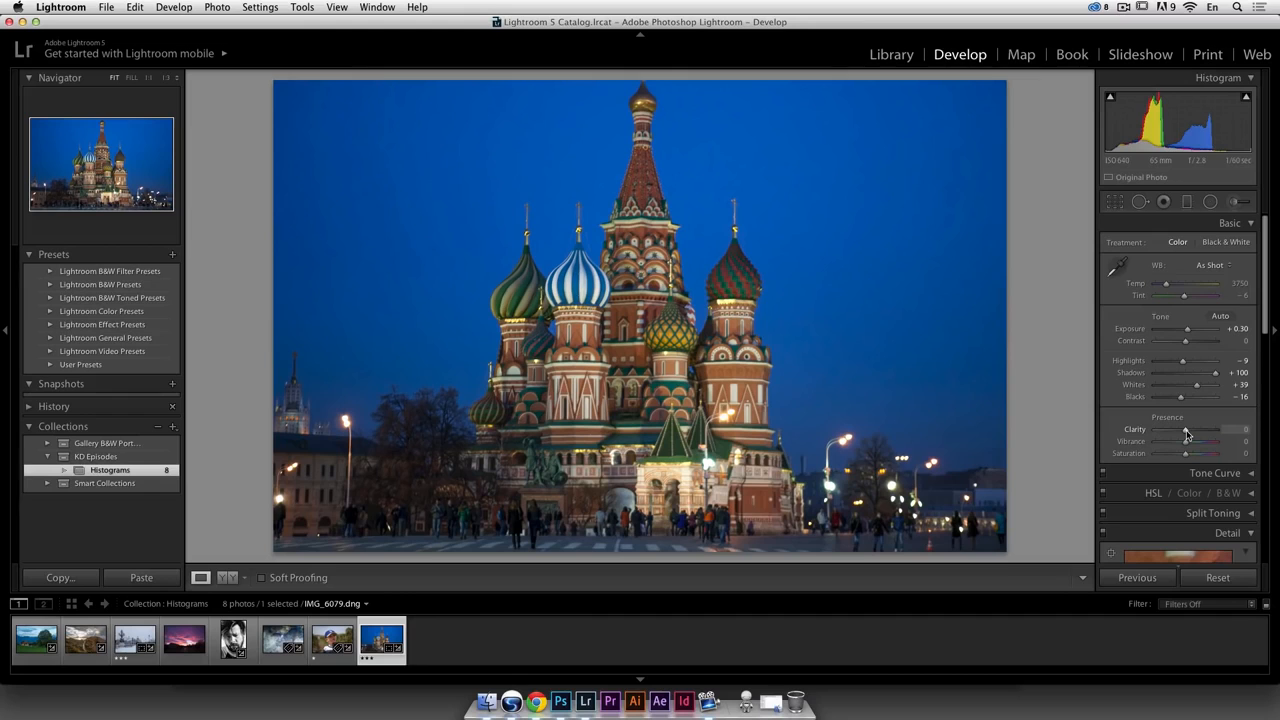
Try several Clarity amounts on the cathedral photo, resetting between them to compare, and set Clarity to +67
{"action": "left_click_drag", "start_coordinate": [1187, 432], "coordinate": [1203, 430]}
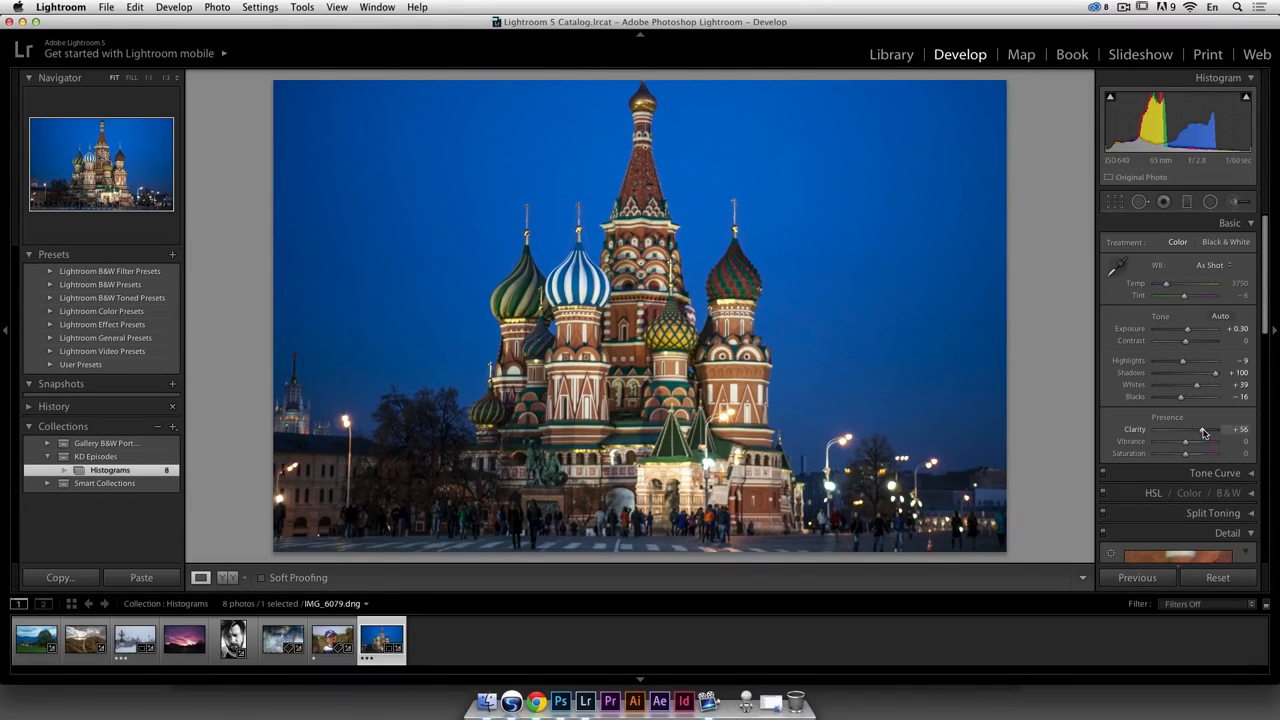
{"action": "double_click", "coordinate": [1135, 430]}
{"action": "left_click_drag", "start_coordinate": [1185, 431], "coordinate": [1204, 432]}
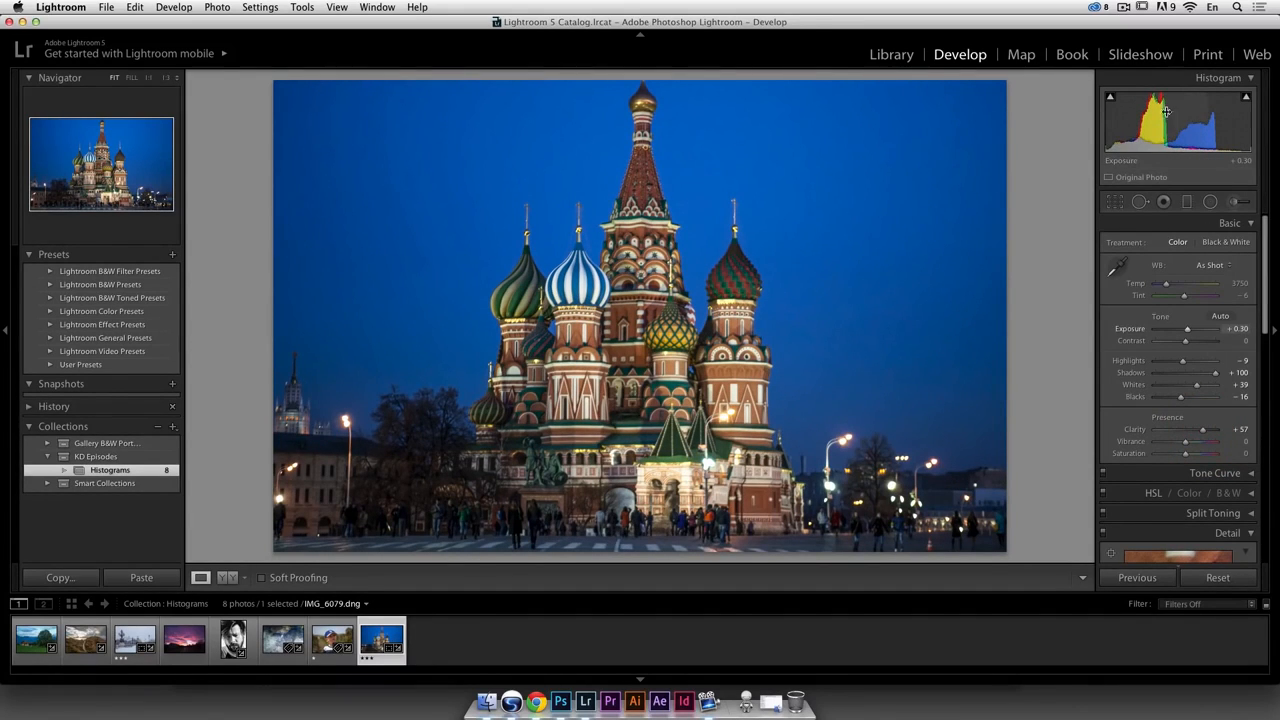
{"action": "left_click_drag", "start_coordinate": [1203, 432], "coordinate": [1200, 432]}
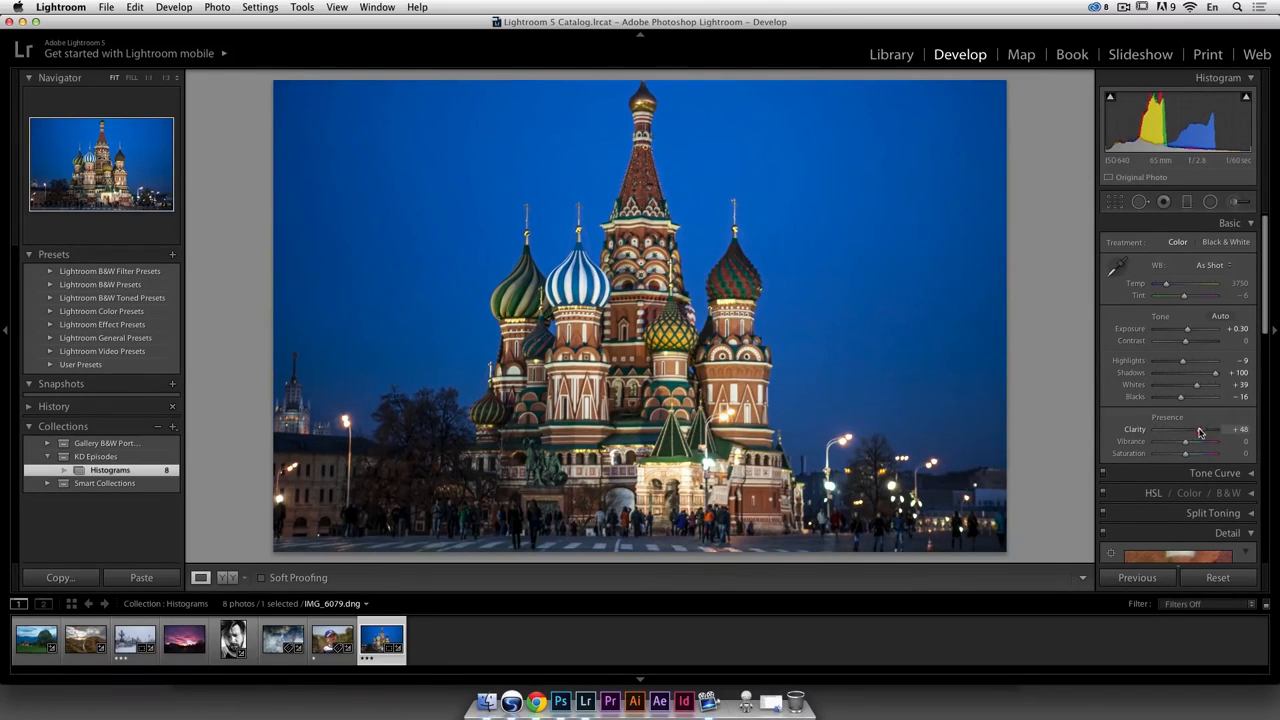
{"action": "double_click", "coordinate": [1136, 432]}
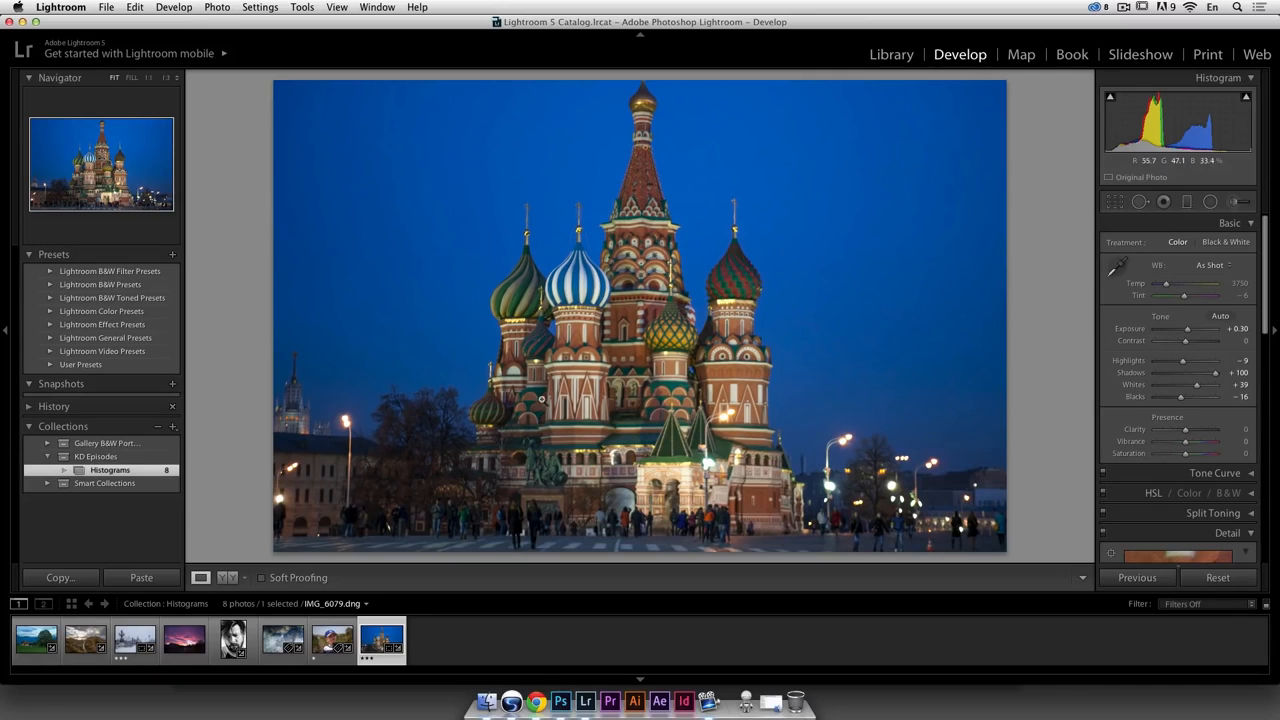
{"action": "left_click", "coordinate": [1206, 432]}
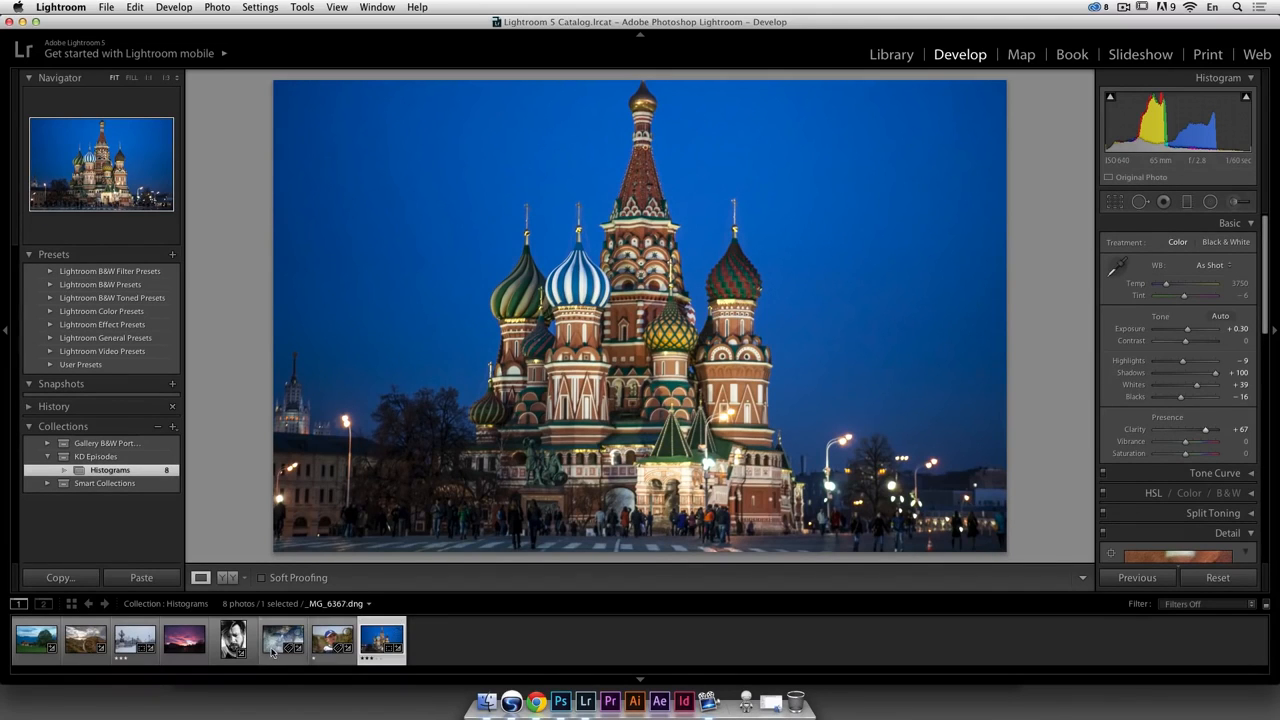
Select the purple sunset photo _MG_5995.dng together with the cathedral photo IMG_6079.dng
{"action": "left_click", "coordinate": [192, 625]}
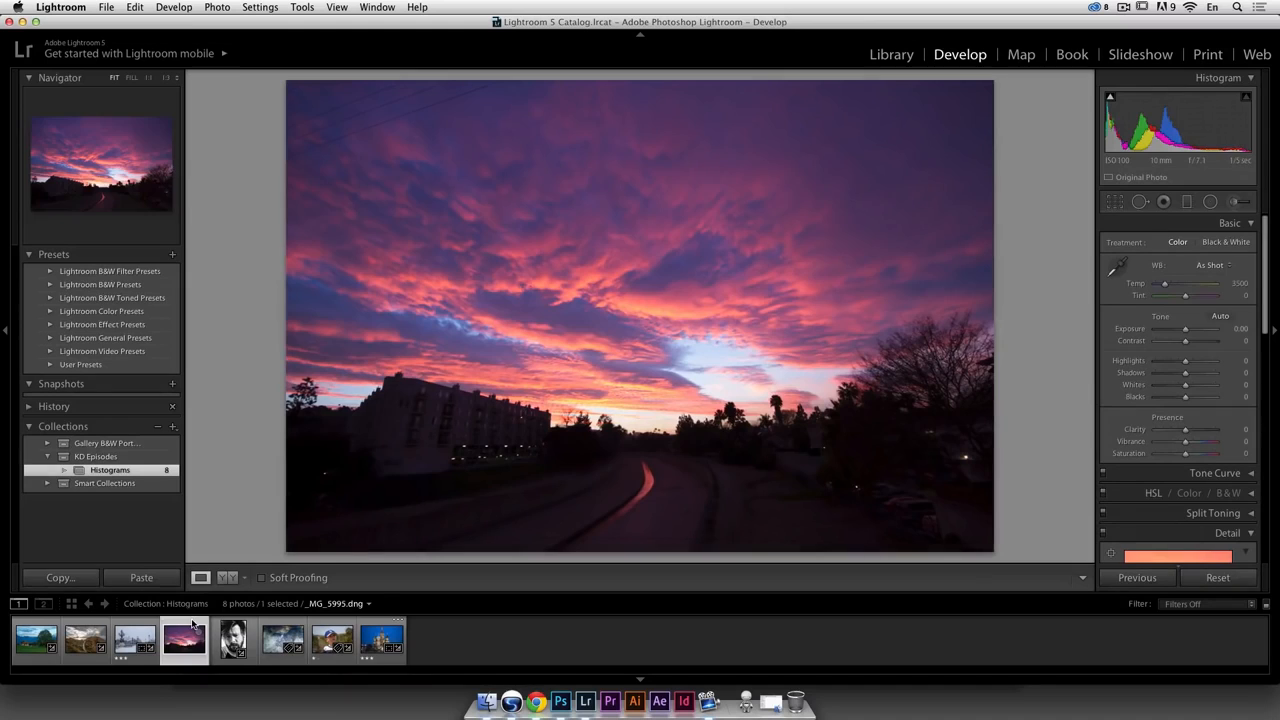
{"action": "left_click", "coordinate": [383, 625]}
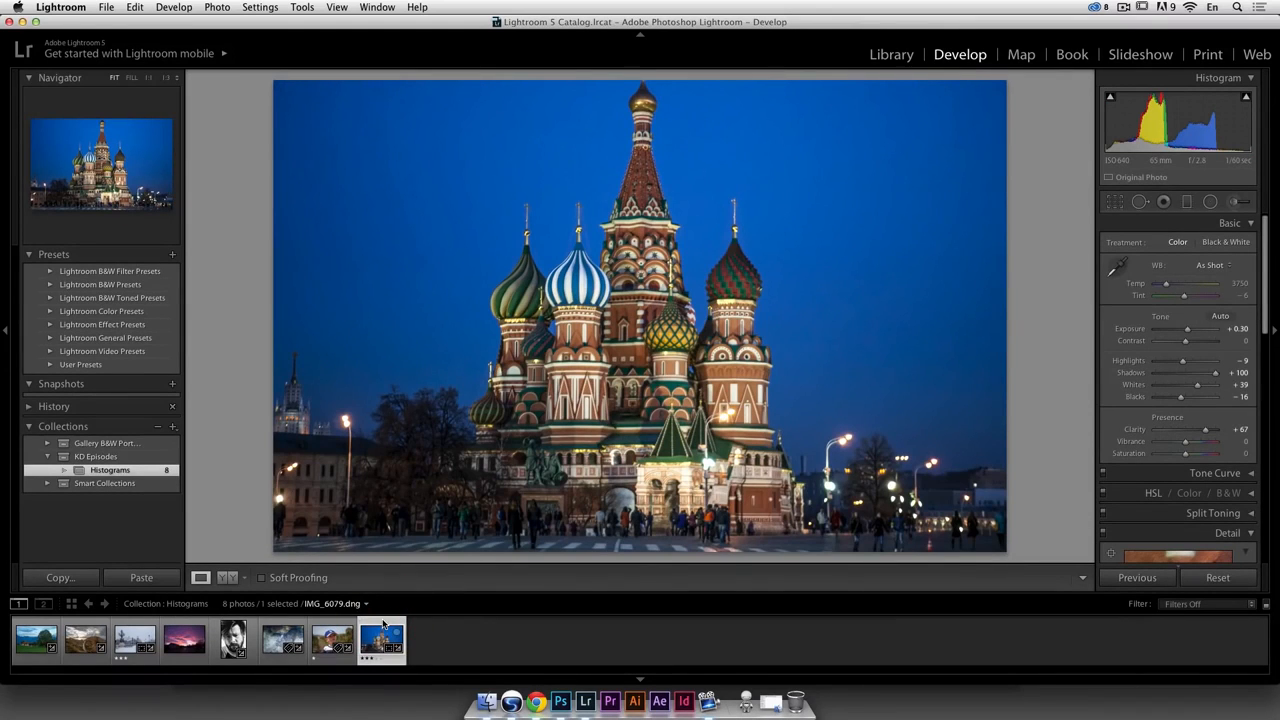
{"action": "left_click", "coordinate": [187, 624], "text": "super"}
{"action": "right_click", "coordinate": [188, 625]}
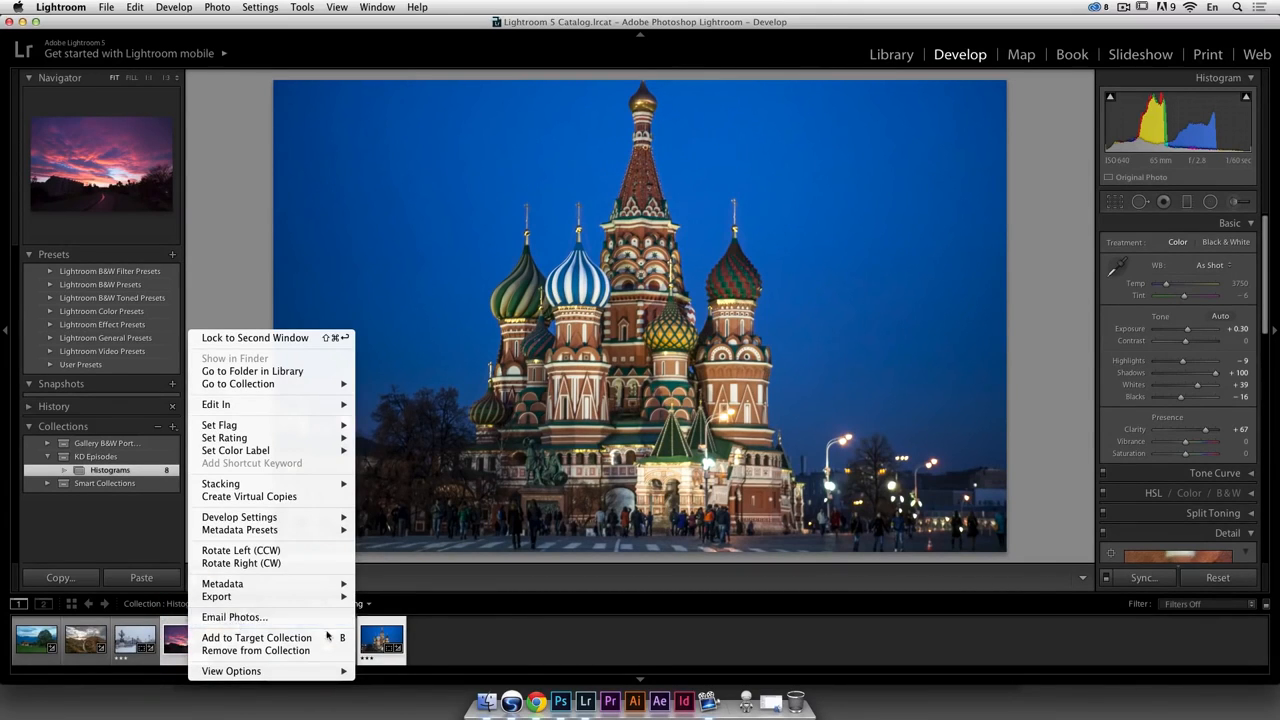
{"action": "left_click", "coordinate": [472, 625]}
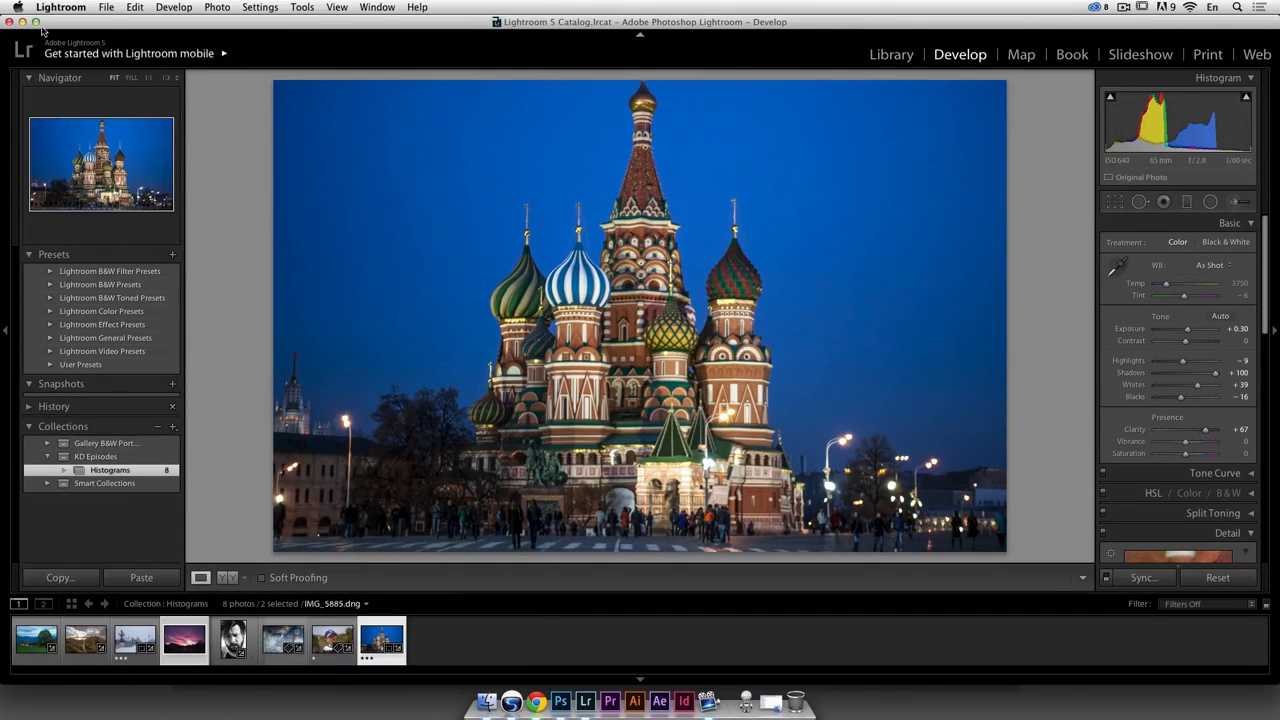
Start exporting the two selected photos, with the desktop folder Episode-004-Source-Files as the destination
{"action": "left_click", "coordinate": [108, 7]}
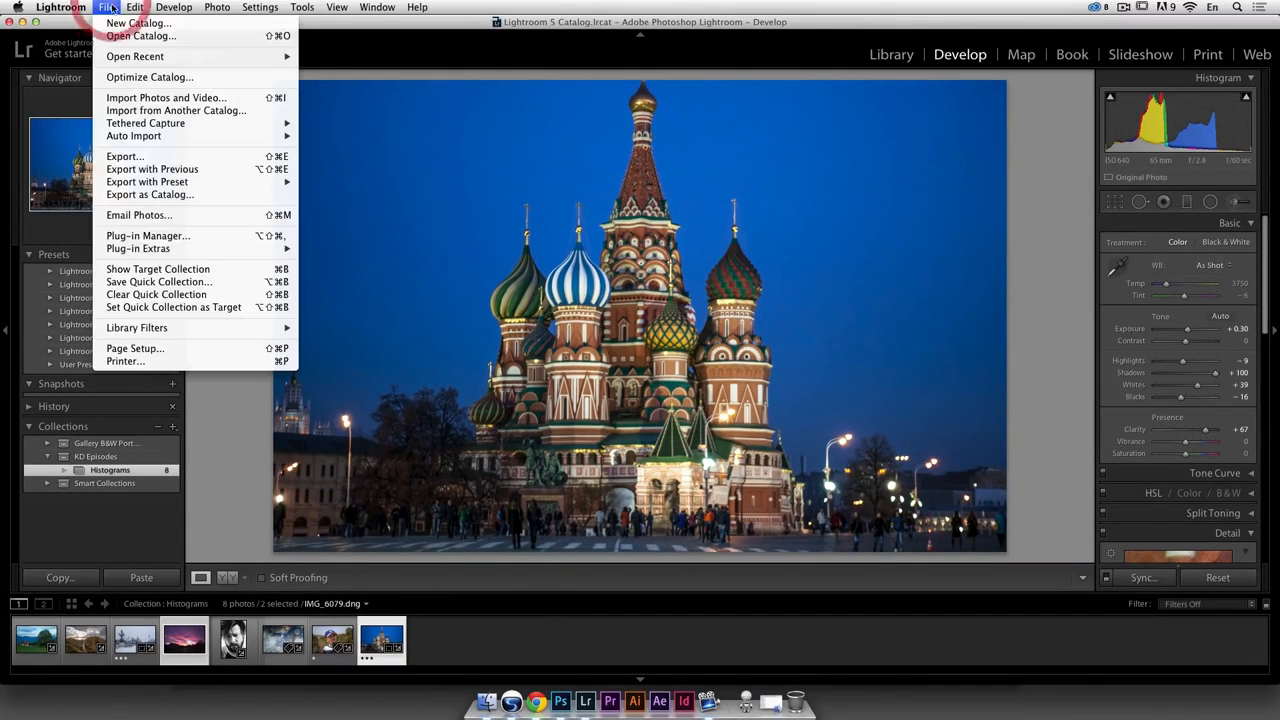
{"action": "left_click", "coordinate": [170, 156]}
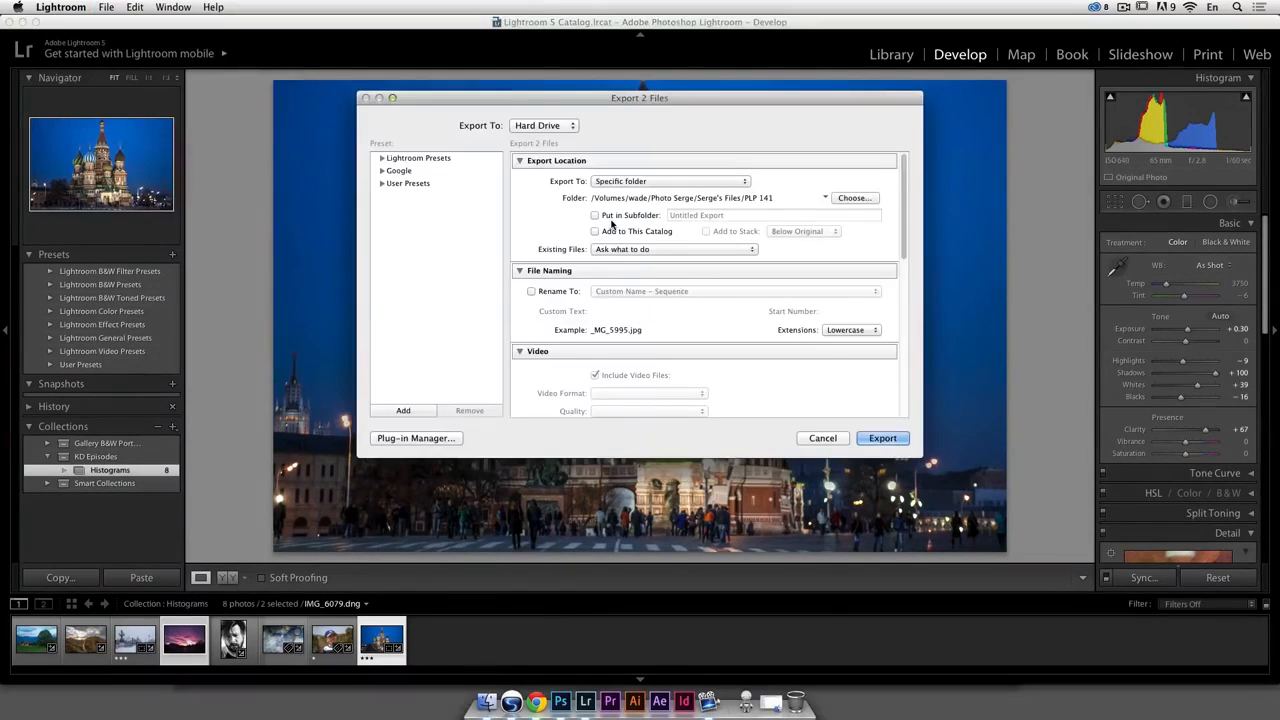
{"action": "left_click", "coordinate": [846, 199]}
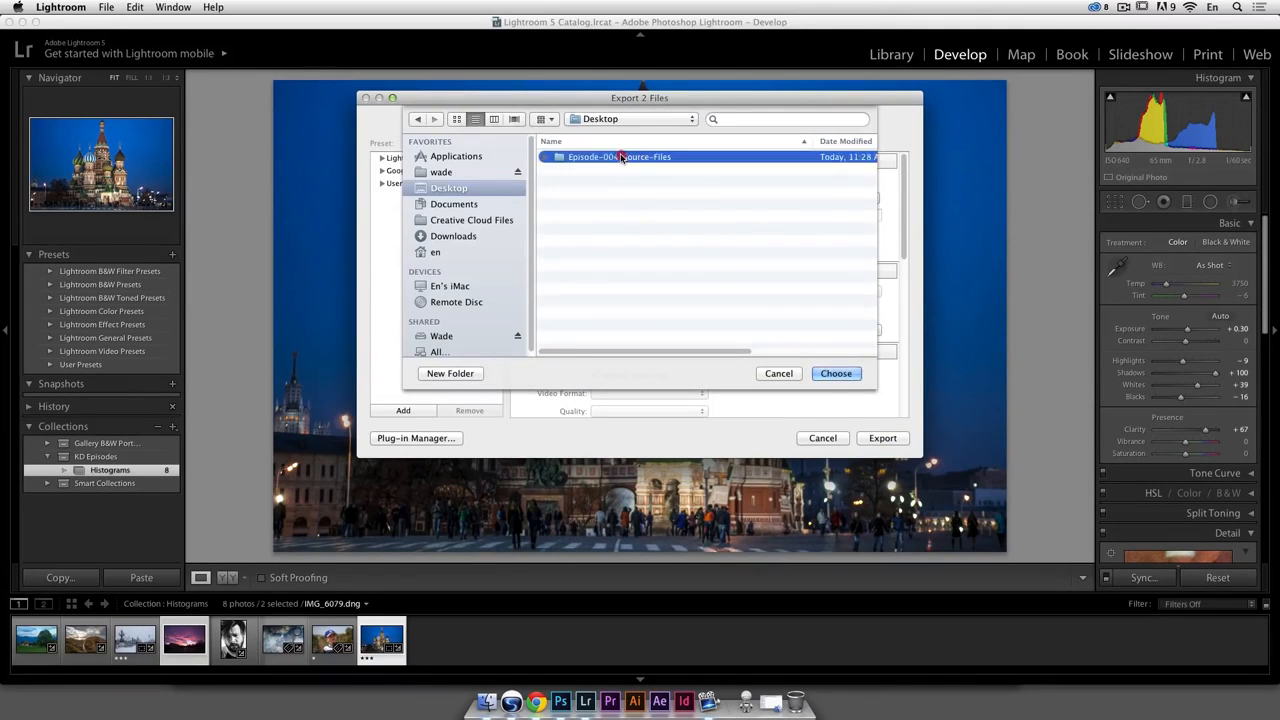
{"action": "double_click", "coordinate": [611, 157]}
{"action": "left_click", "coordinate": [833, 373]}
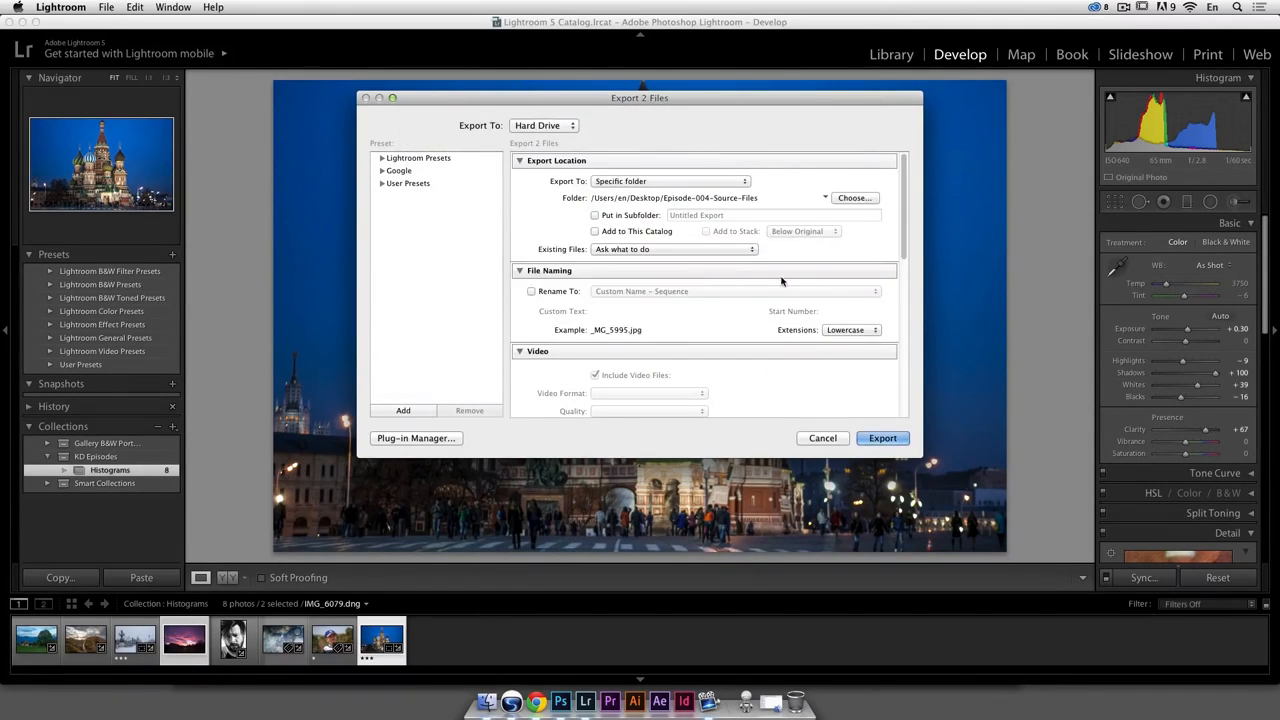
Set the export image format to DNG, review the export settings, and export the two photos
{"action": "scroll", "coordinate": [706, 330], "scroll_direction": "down", "scroll_amount": 5}
{"action": "left_click", "coordinate": [700, 364]}
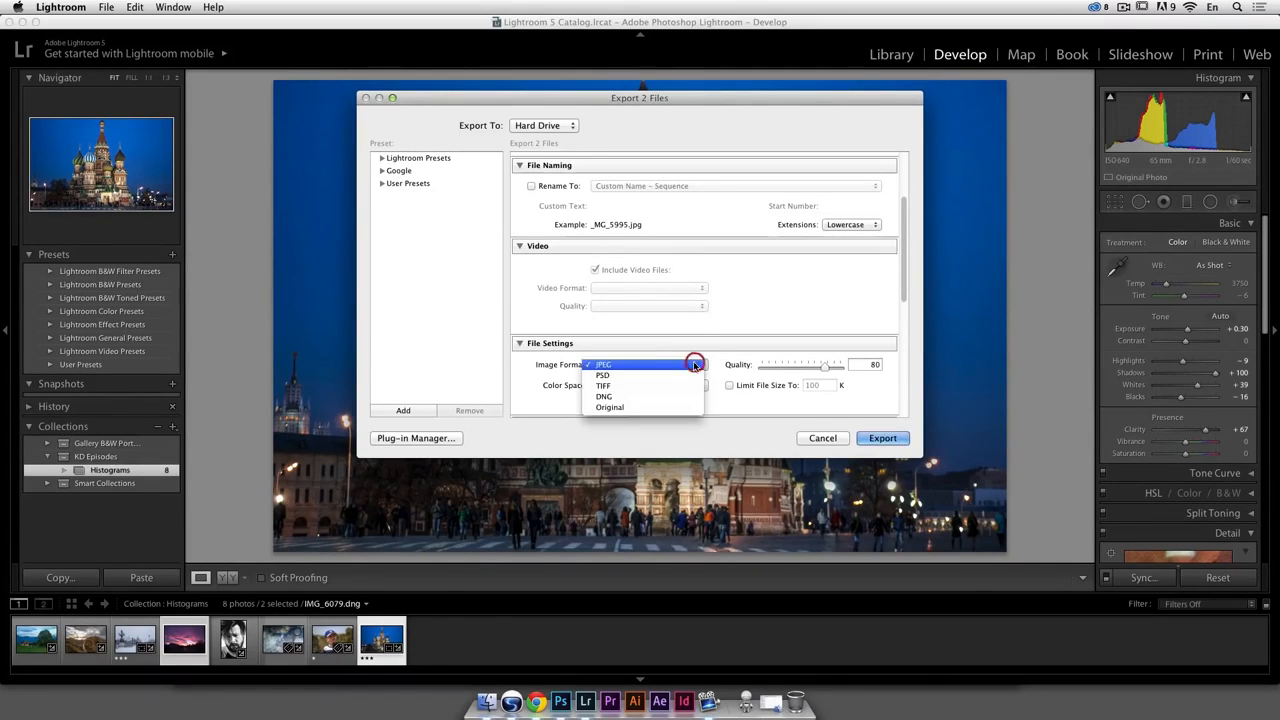
{"action": "left_click", "coordinate": [686, 395]}
{"action": "scroll", "coordinate": [775, 382], "scroll_direction": "down", "scroll_amount": 2}
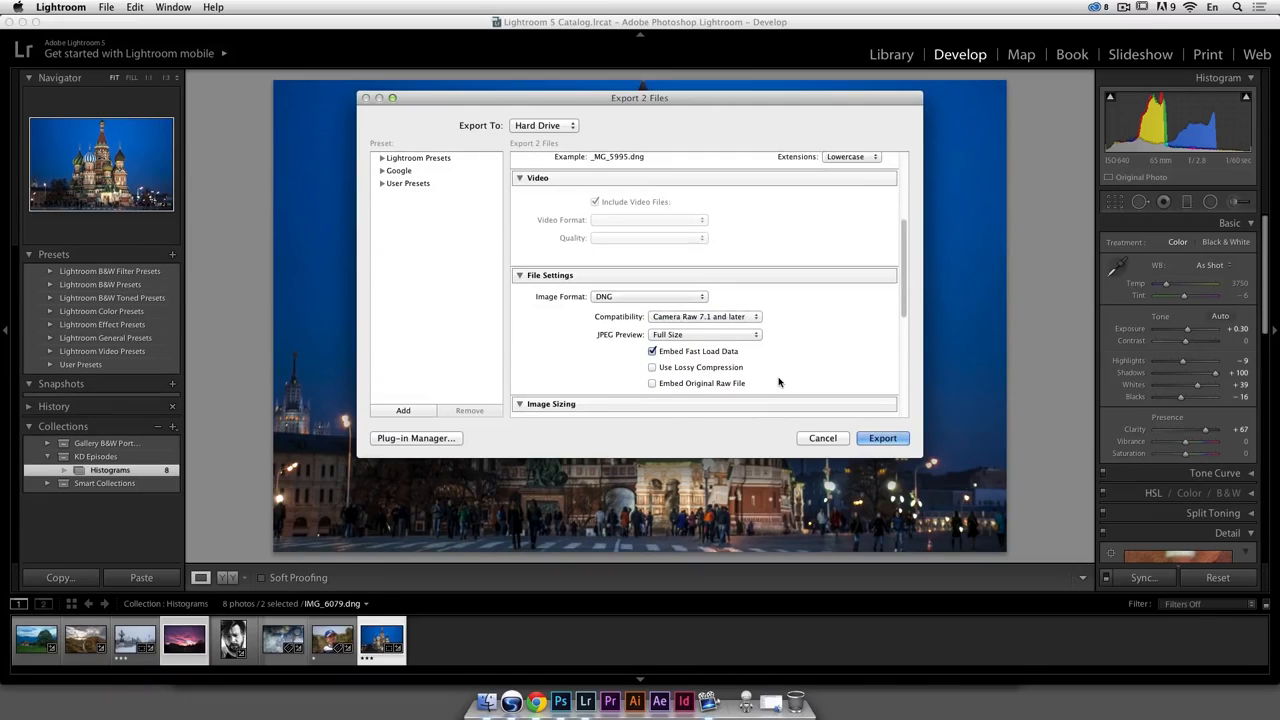
{"action": "scroll", "coordinate": [779, 381], "scroll_direction": "up", "scroll_amount": 3}
{"action": "scroll", "coordinate": [779, 382], "scroll_direction": "up", "scroll_amount": 3}
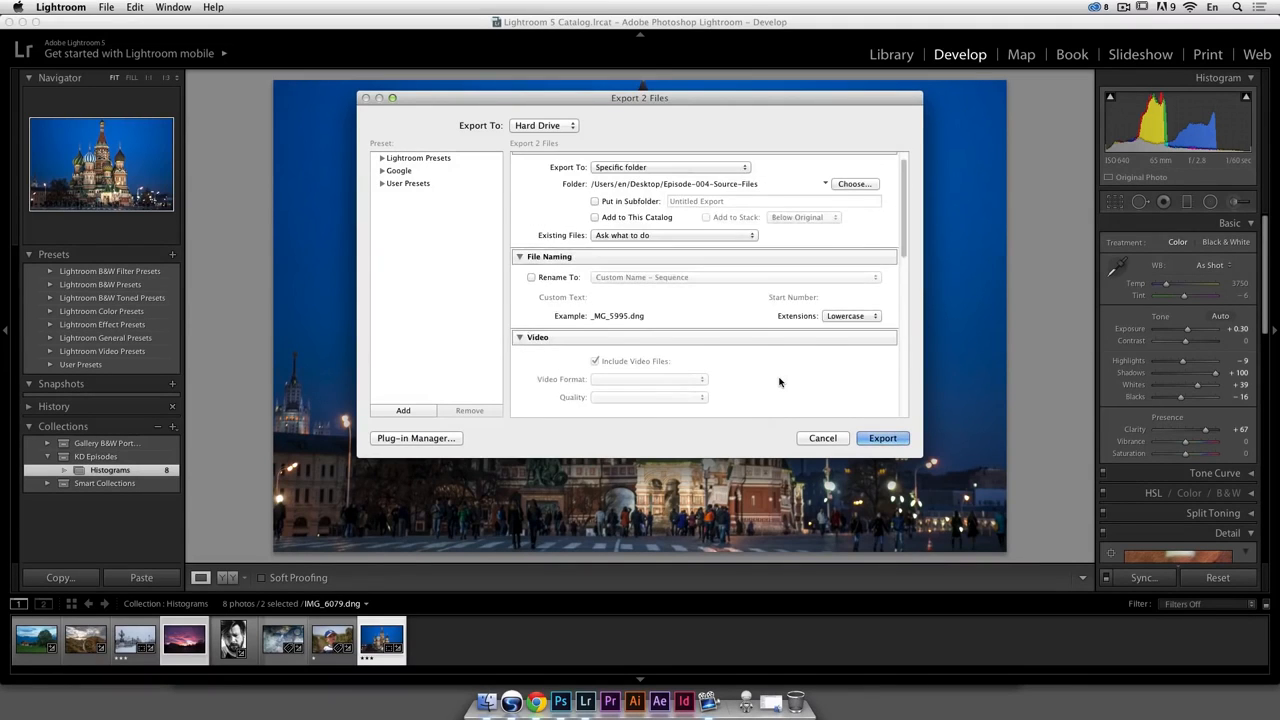
{"action": "scroll", "coordinate": [779, 383], "scroll_direction": "down", "scroll_amount": 10}
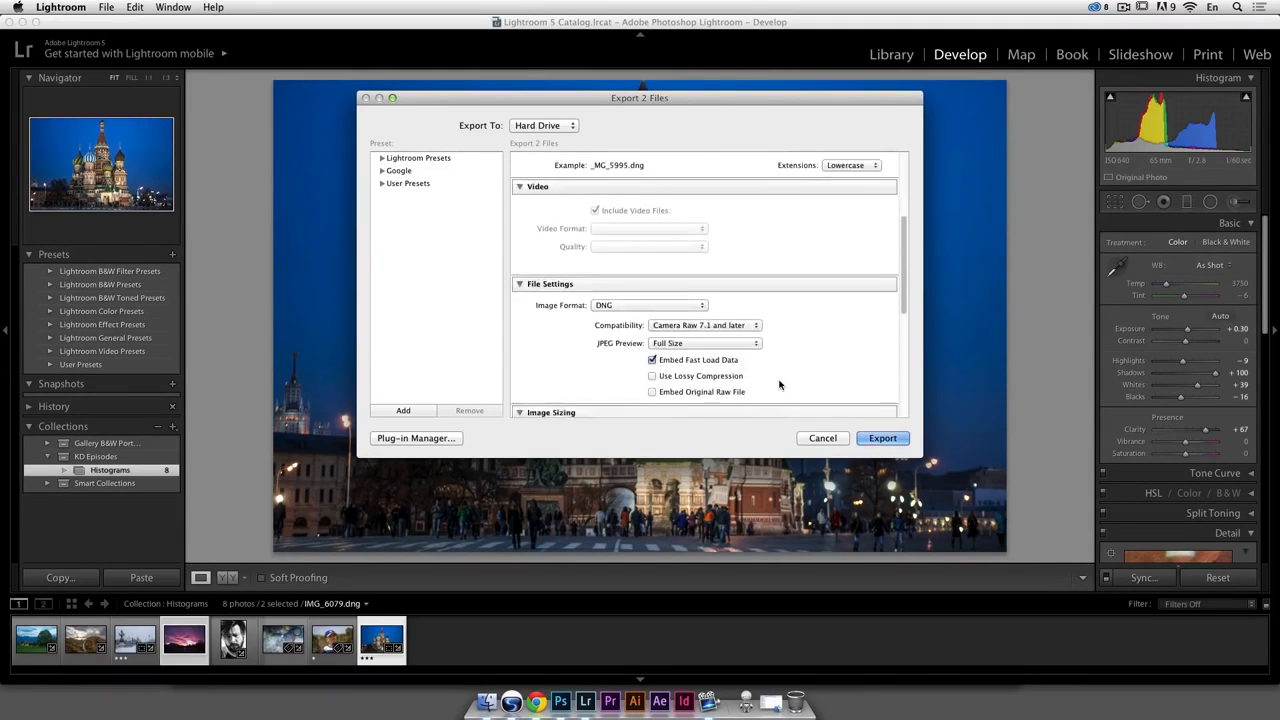
{"action": "left_click", "coordinate": [880, 438]}
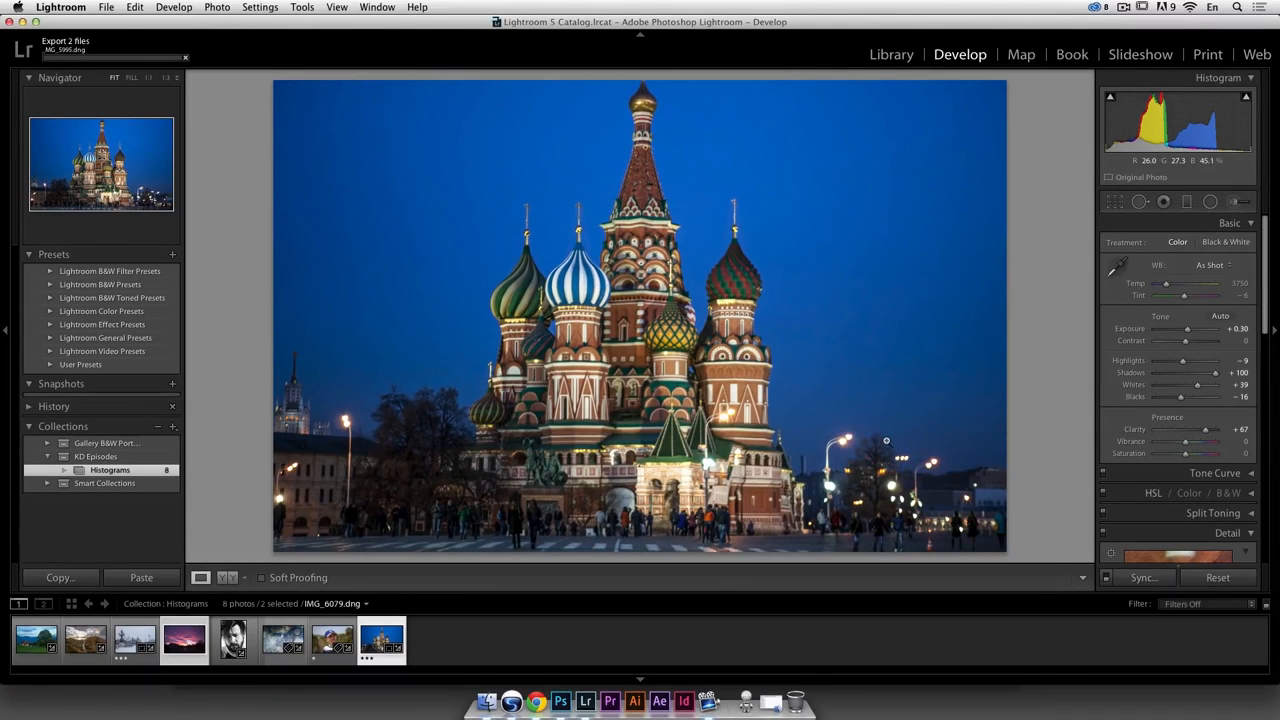
Switch to Finder and open the exported IMG_6079.dng in Photoshop through Camera Raw, keeping its adjustments
{"action": "left_click", "coordinate": [486, 702]}
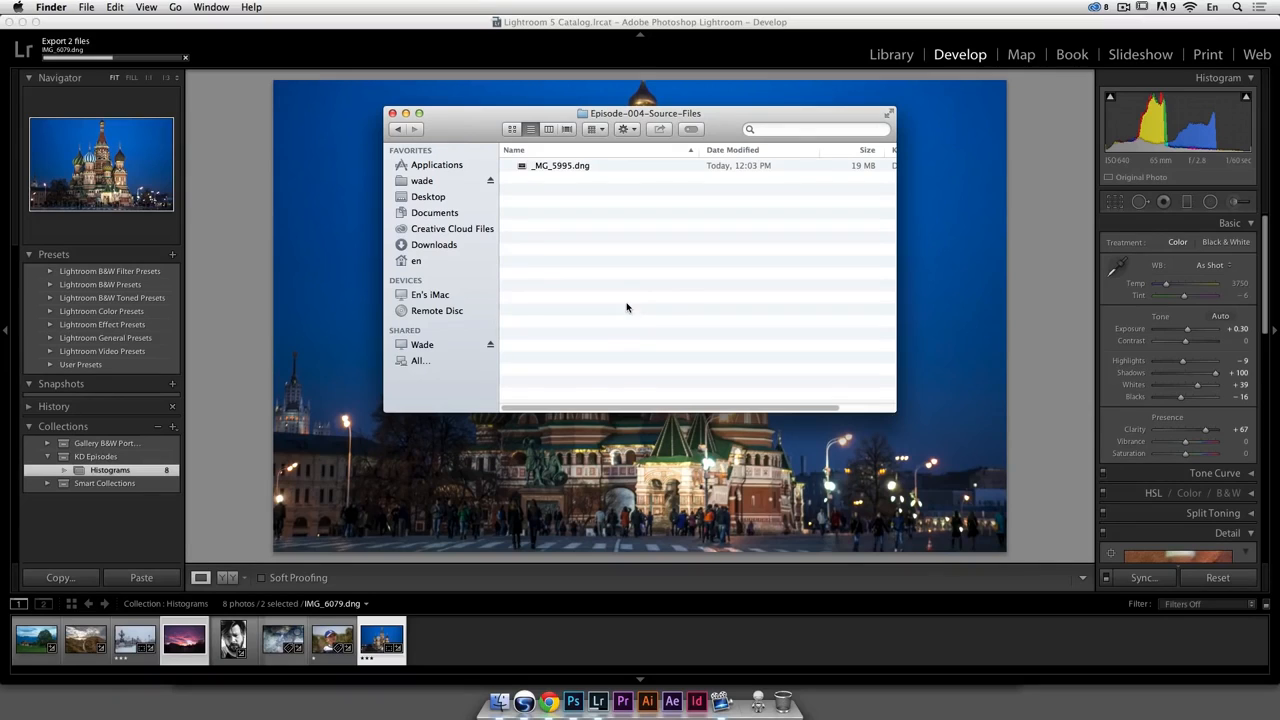
{"action": "left_click", "coordinate": [626, 211]}
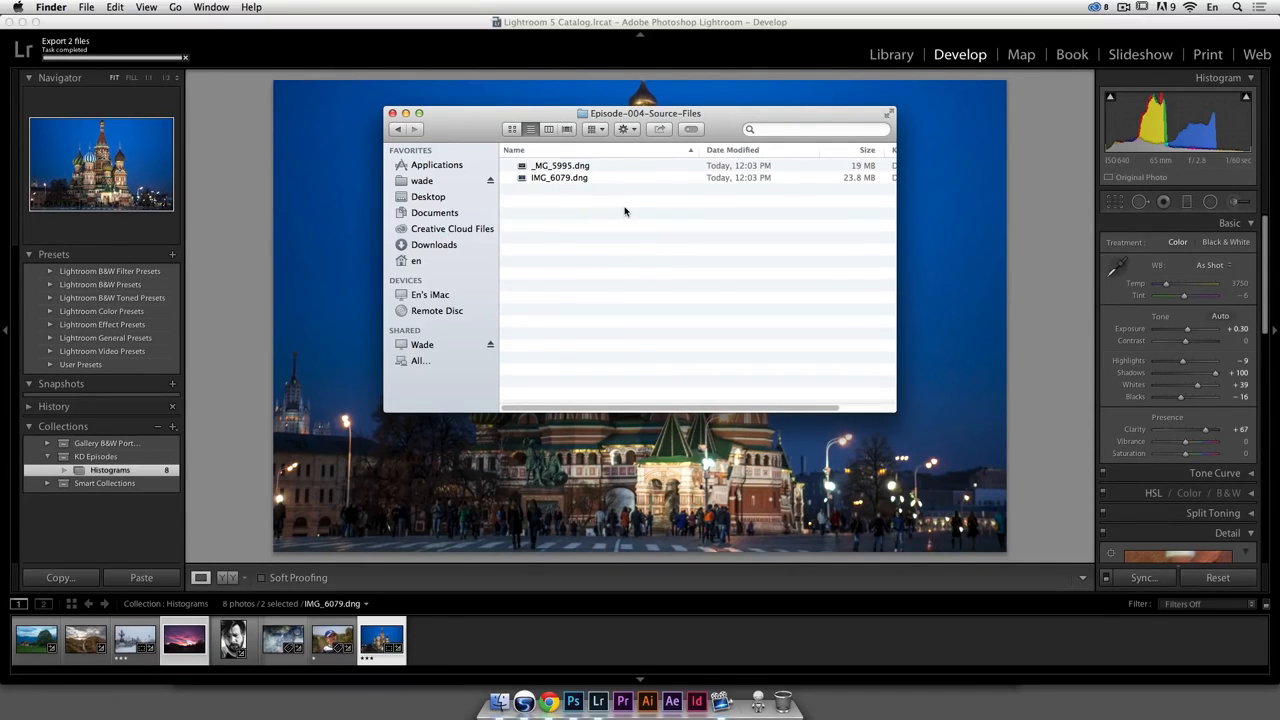
{"action": "left_click", "coordinate": [609, 180]}
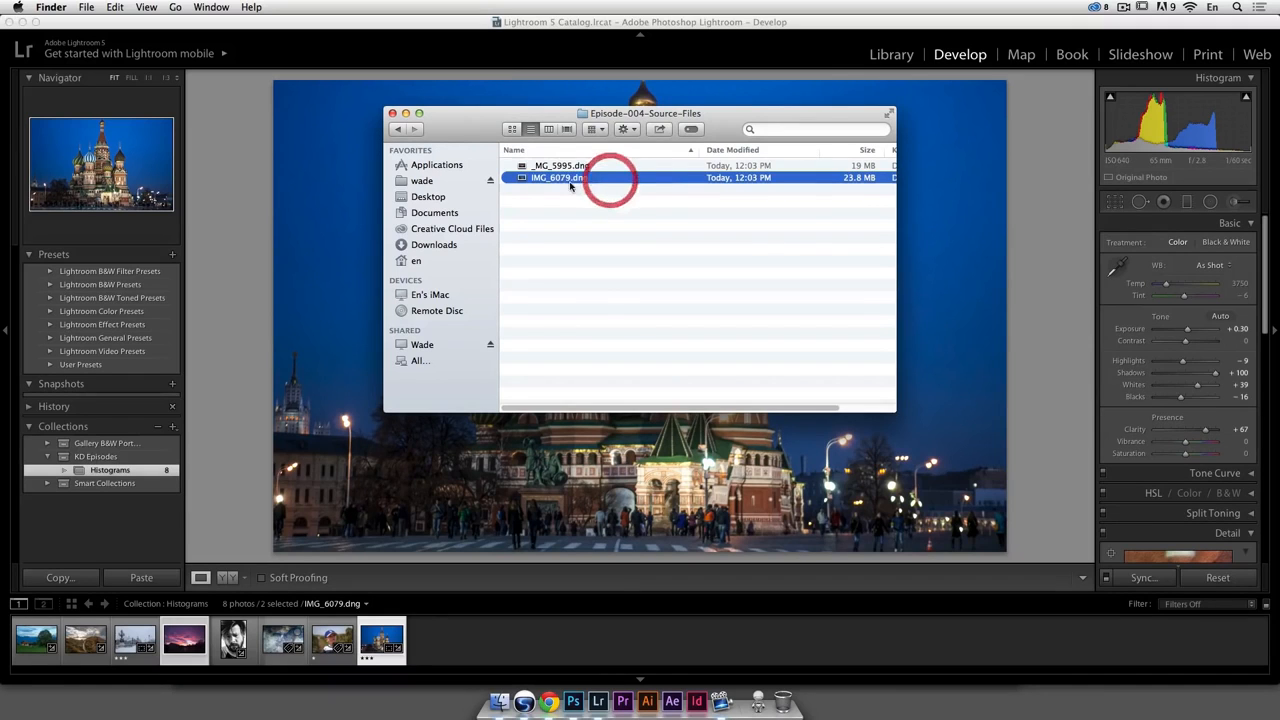
{"action": "left_click_drag", "start_coordinate": [563, 180], "coordinate": [576, 707]}
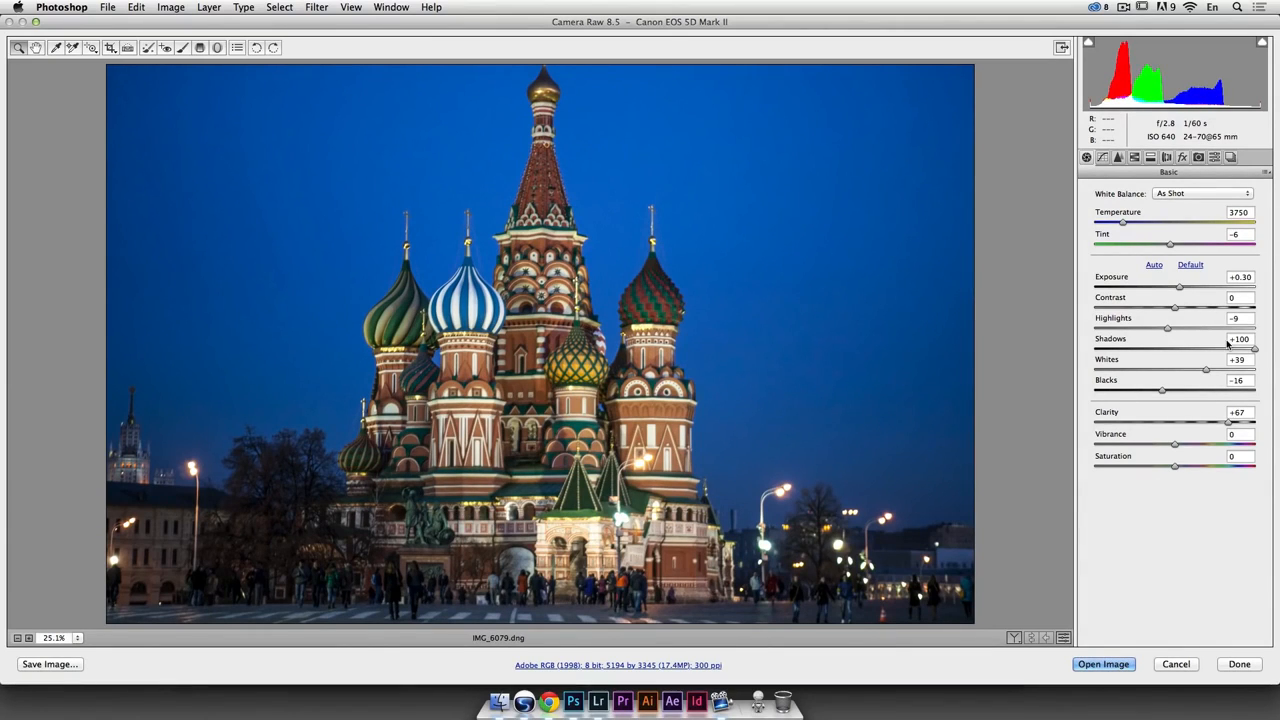
{"action": "left_click", "coordinate": [1106, 664]}
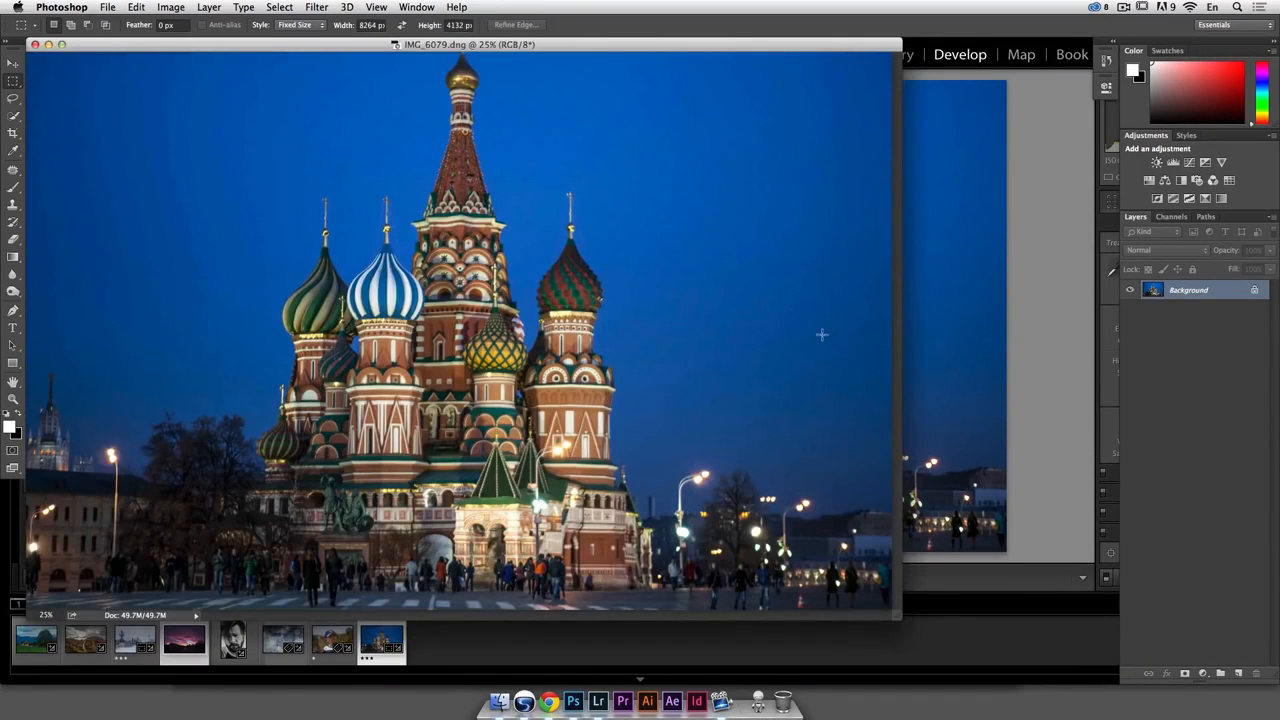
From Finder, open the exported _MG_5995.dng in Photoshop through Camera Raw with its default settings
{"action": "left_click", "coordinate": [499, 701]}
{"action": "left_click", "coordinate": [580, 234]}
{"action": "left_click_drag", "start_coordinate": [560, 165], "coordinate": [573, 701]}
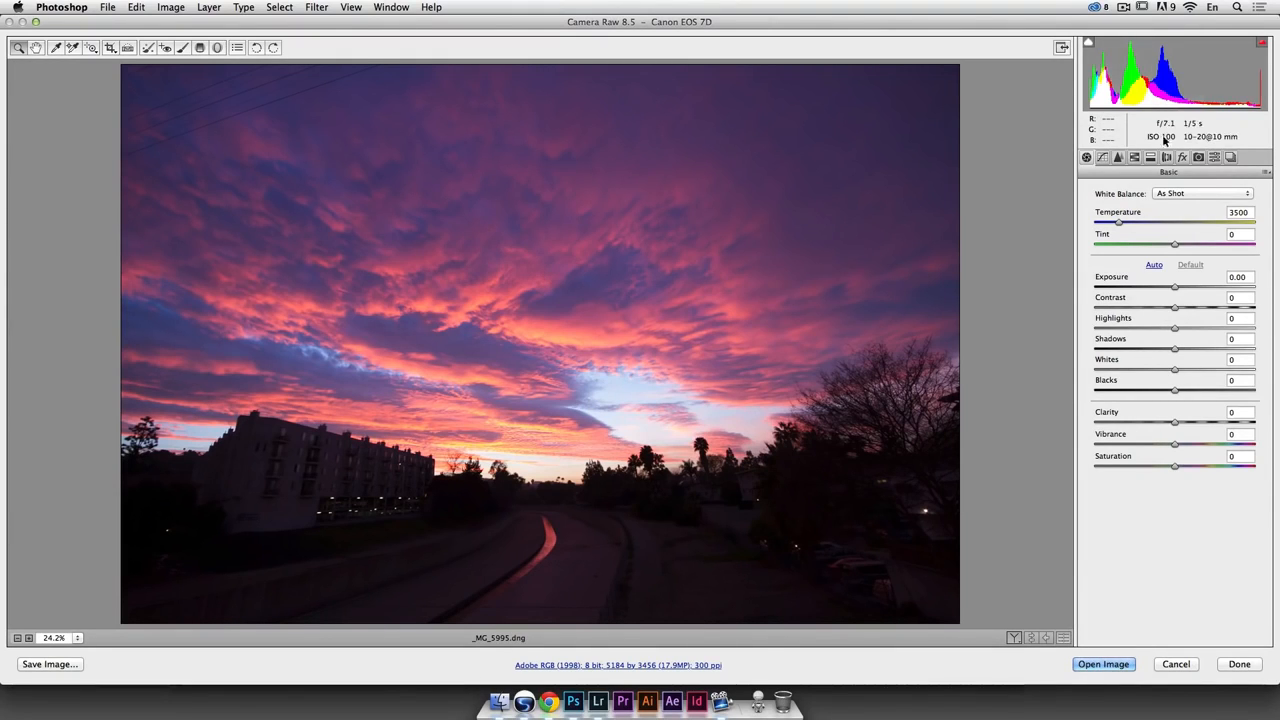
{"action": "left_click", "coordinate": [1115, 667]}
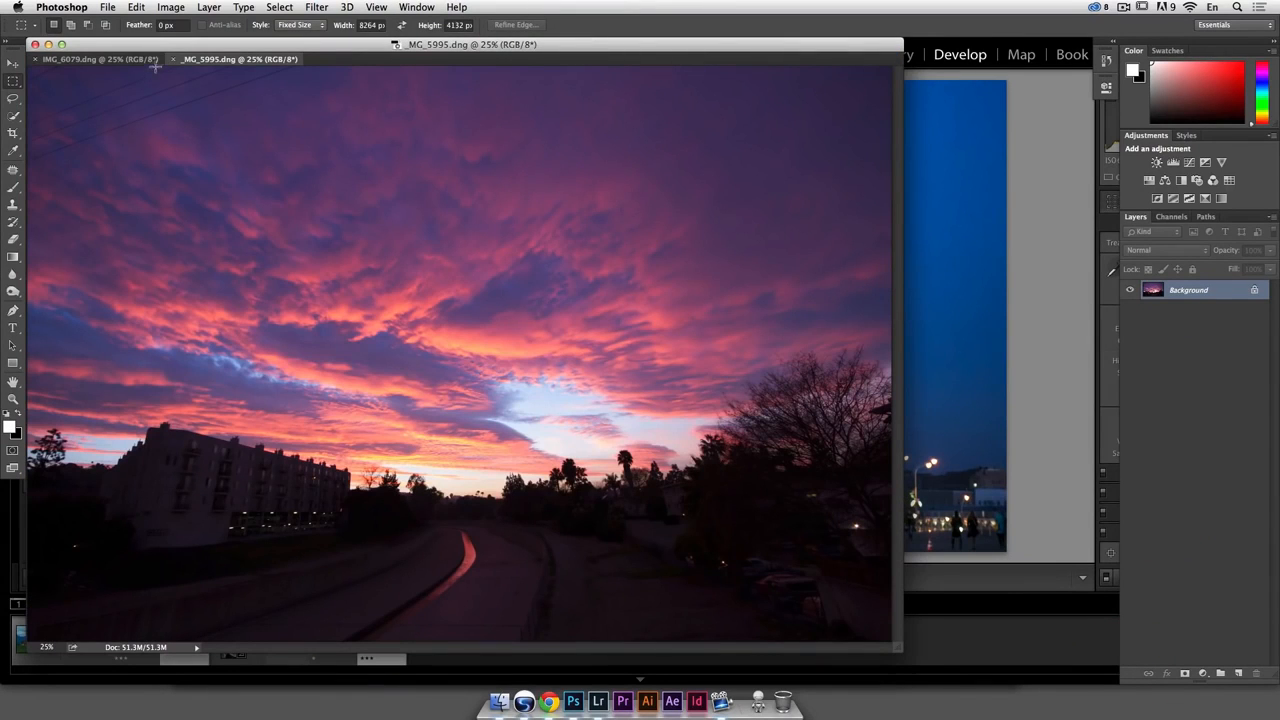
Float the sunset document in its own window, copy its image into the cathedral document with the Move tool, and align it over the cathedral photo
{"action": "left_click", "coordinate": [13, 63]}
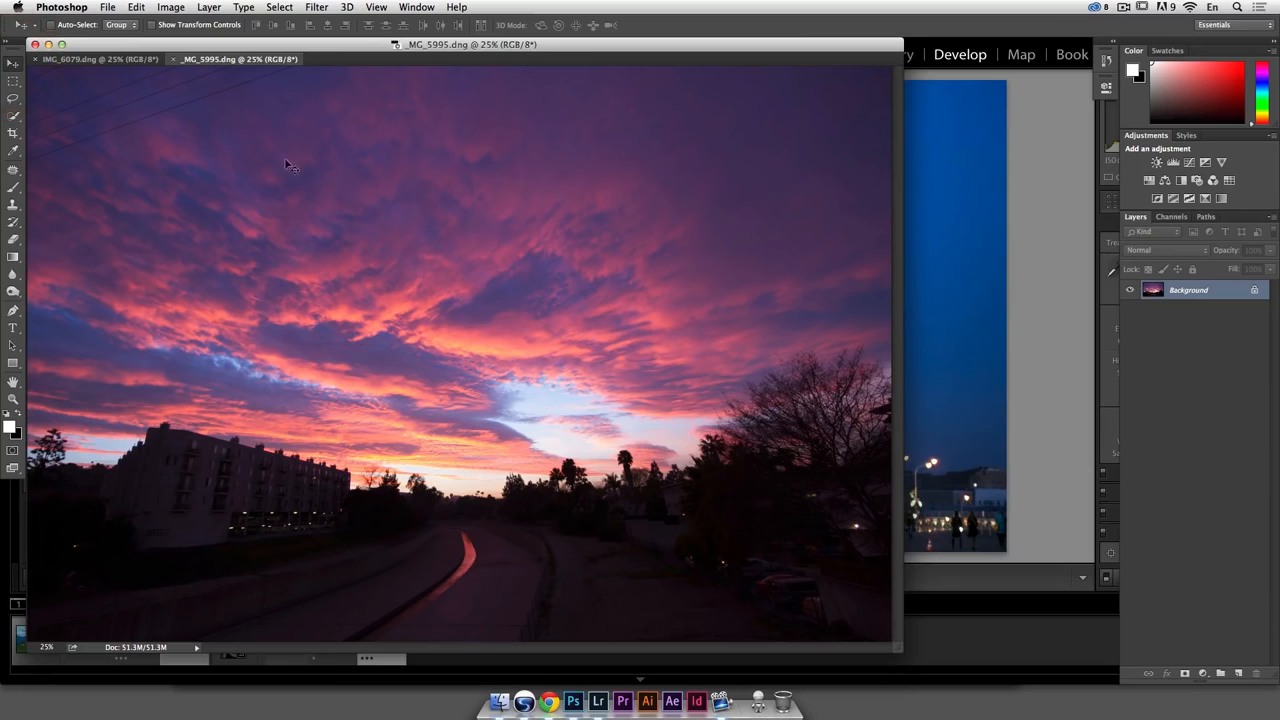
{"action": "left_click_drag", "start_coordinate": [254, 63], "coordinate": [400, 133]}
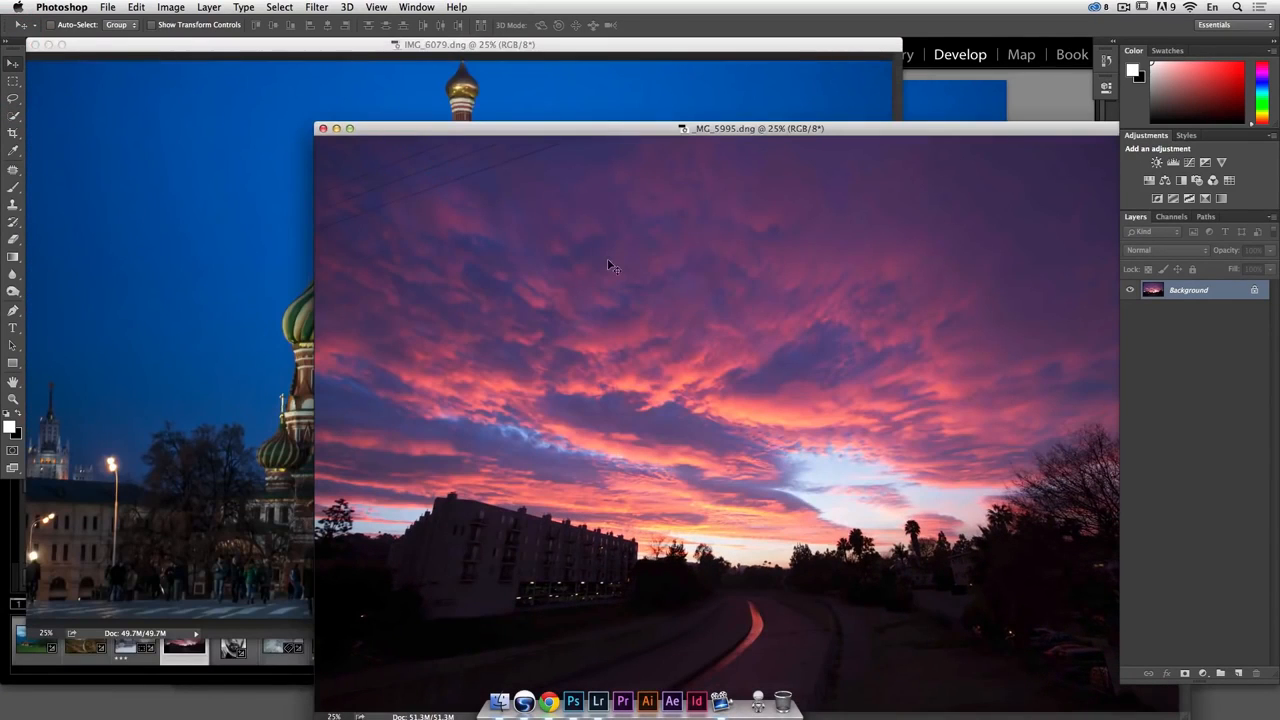
{"action": "left_click_drag", "start_coordinate": [580, 245], "coordinate": [286, 151]}
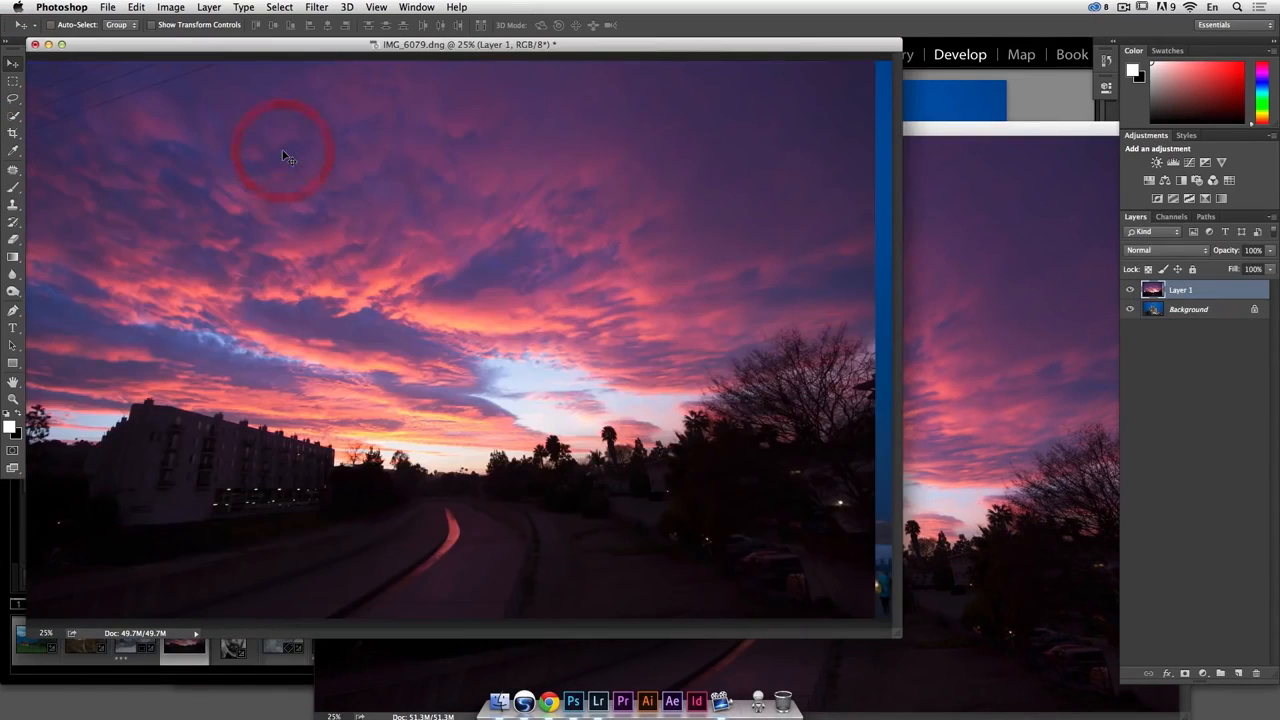
{"action": "mouse_move", "coordinate": [752, 366]}
{"action": "left_mouse_down"}
{"action": "mouse_move", "coordinate": [767, 364]}
{"action": "mouse_move", "coordinate": [765, 384]}
{"action": "left_mouse_up"}
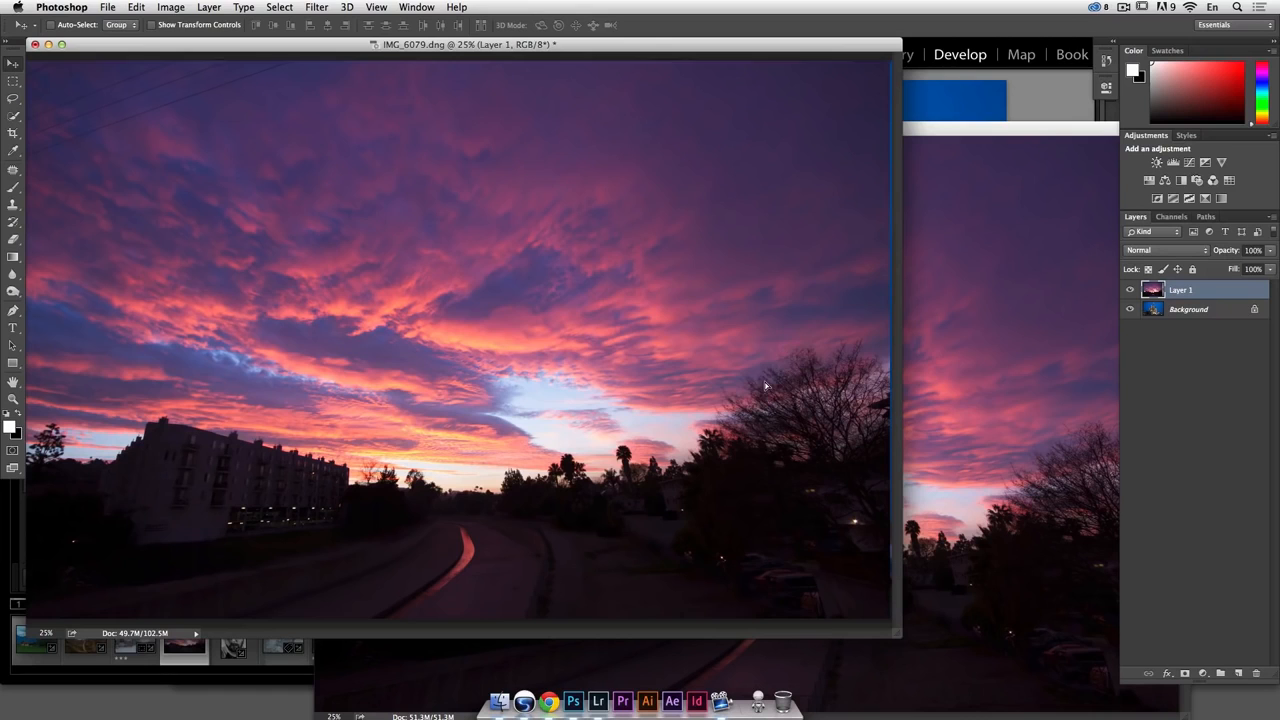
Hide the sunset layer and display the Histogram as a floating window beside the cathedral photo
{"action": "left_click", "coordinate": [1131, 291]}
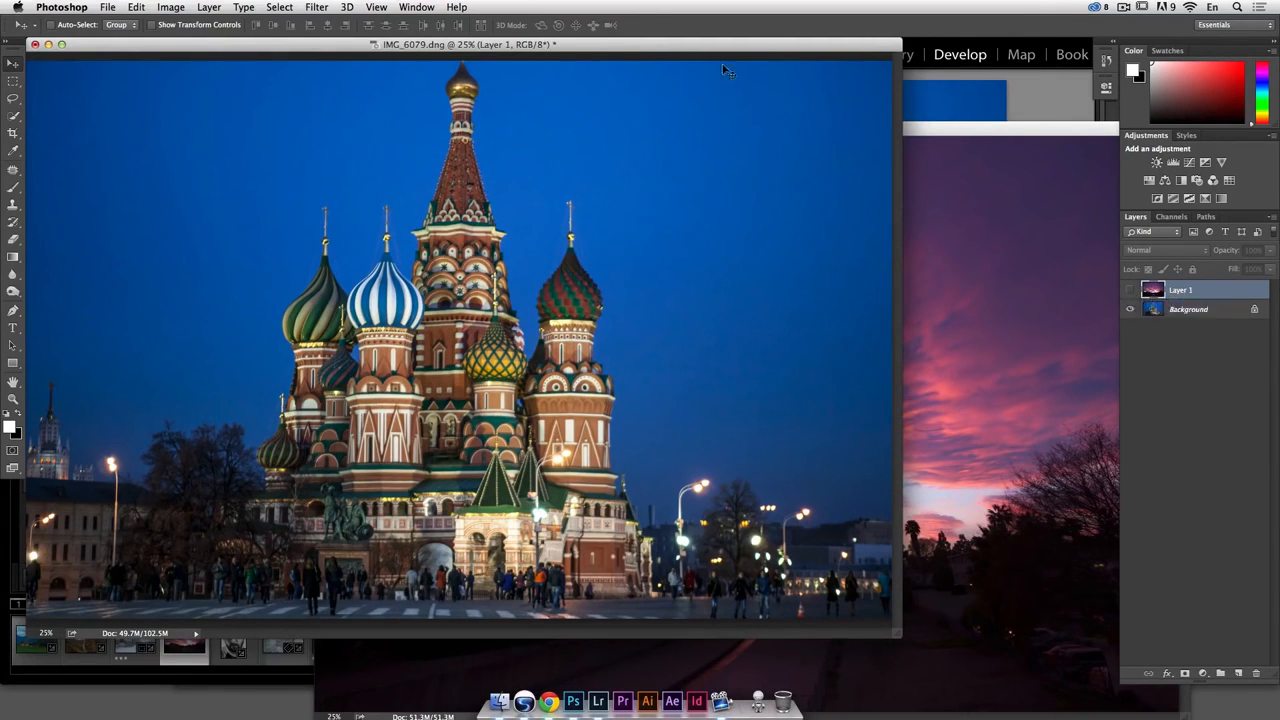
{"action": "left_click", "coordinate": [417, 7]}
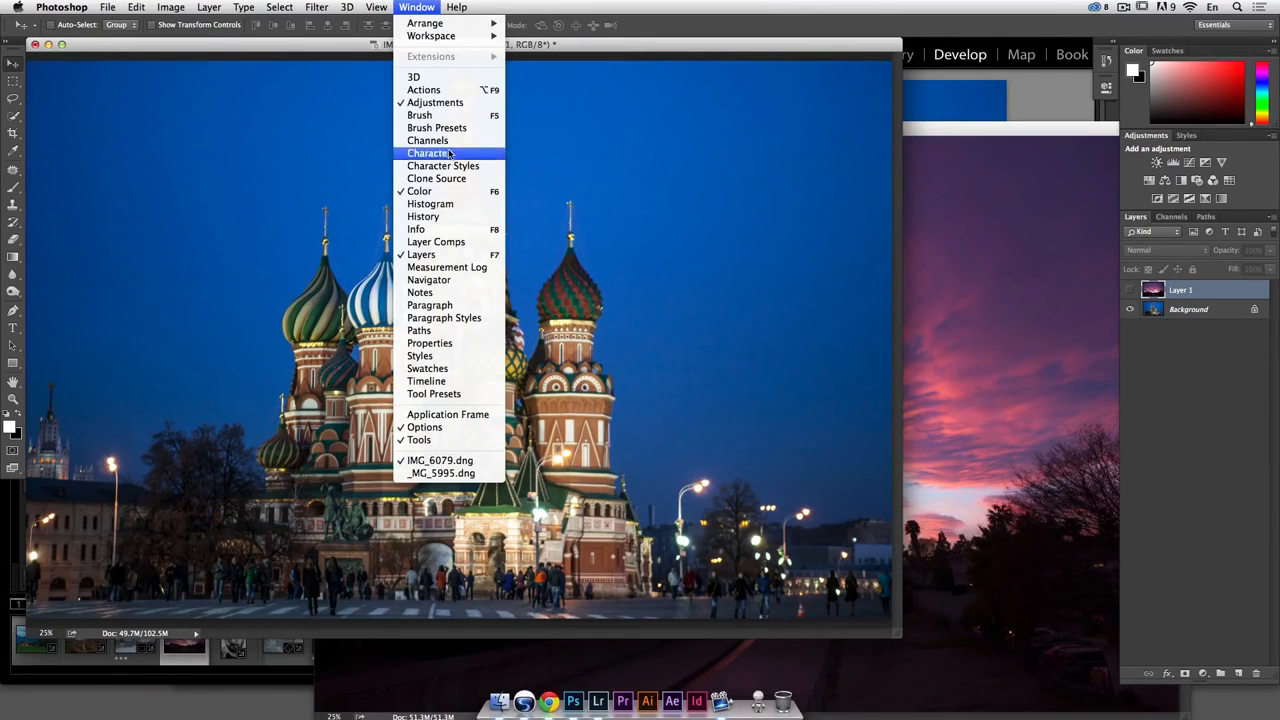
{"action": "left_click", "coordinate": [449, 203]}
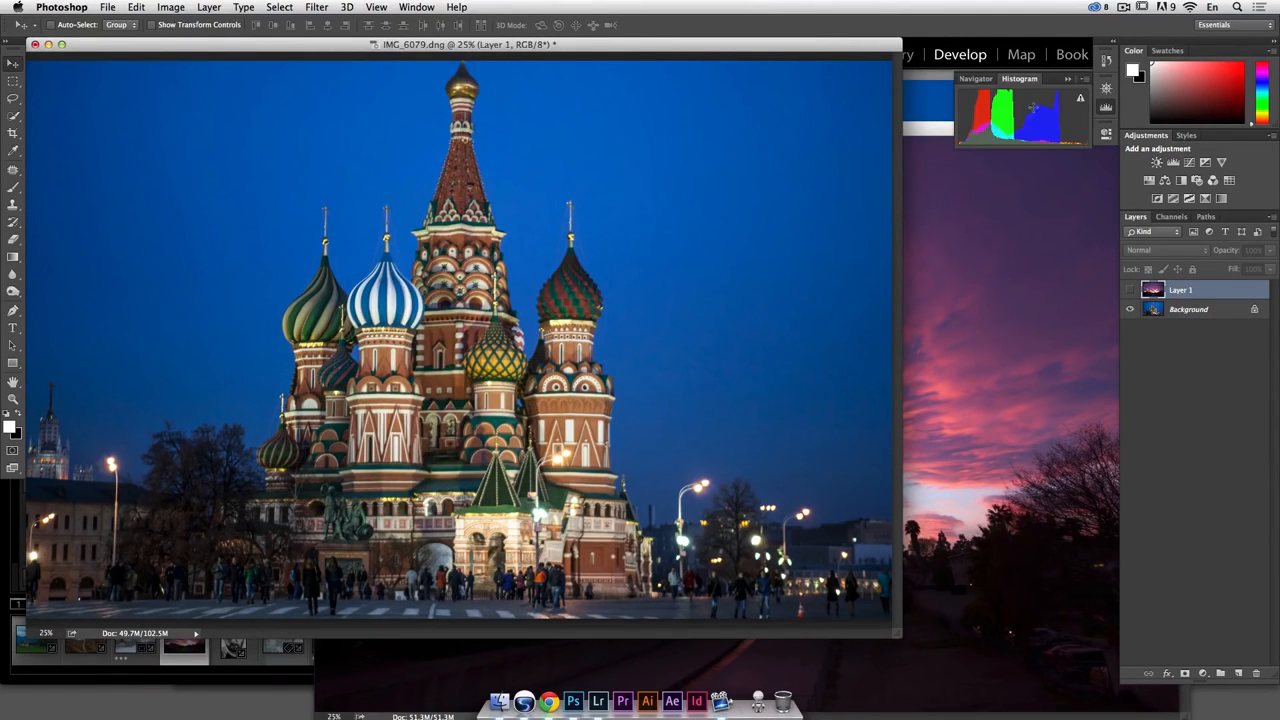
{"action": "left_click_drag", "start_coordinate": [1028, 84], "coordinate": [888, 192]}
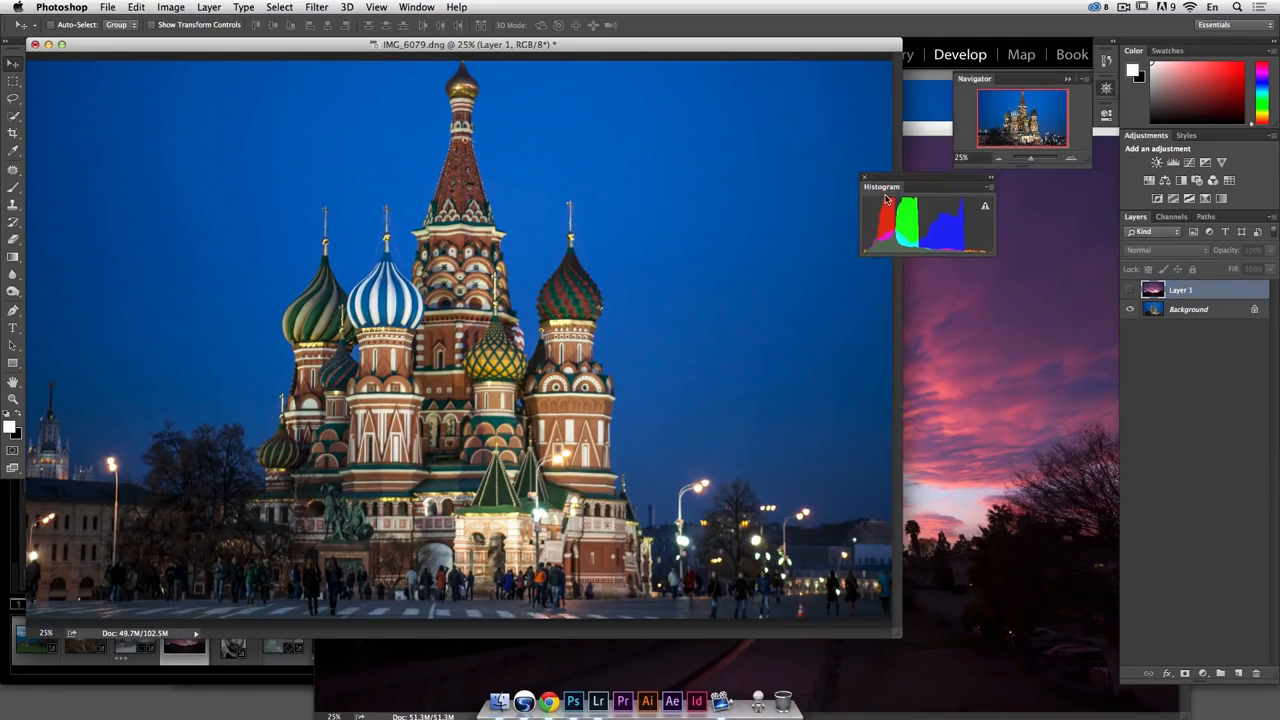
{"action": "left_click", "coordinate": [1106, 89]}
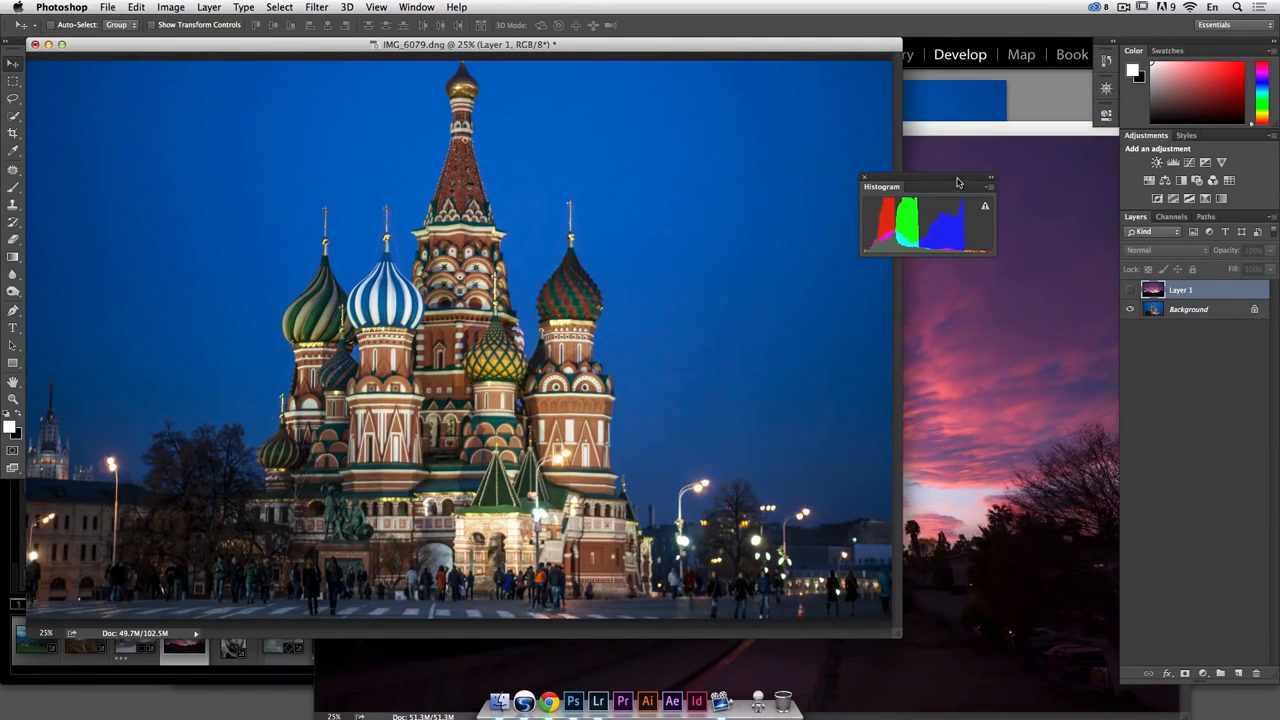
{"action": "left_click_drag", "start_coordinate": [972, 186], "coordinate": [942, 163]}
Switch the Histogram to Expanded View, extend it to All Channels View, and place it clear of the cathedral photo
{"action": "left_click", "coordinate": [953, 163]}
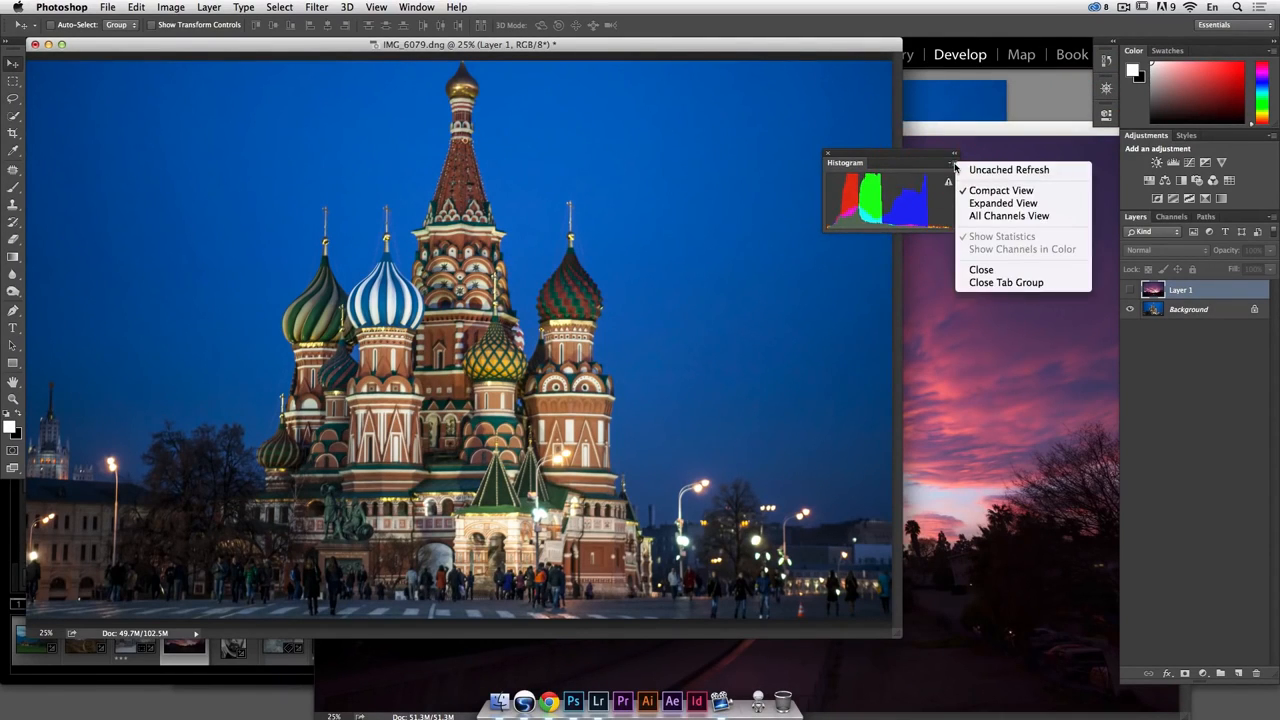
{"action": "left_click", "coordinate": [1001, 203]}
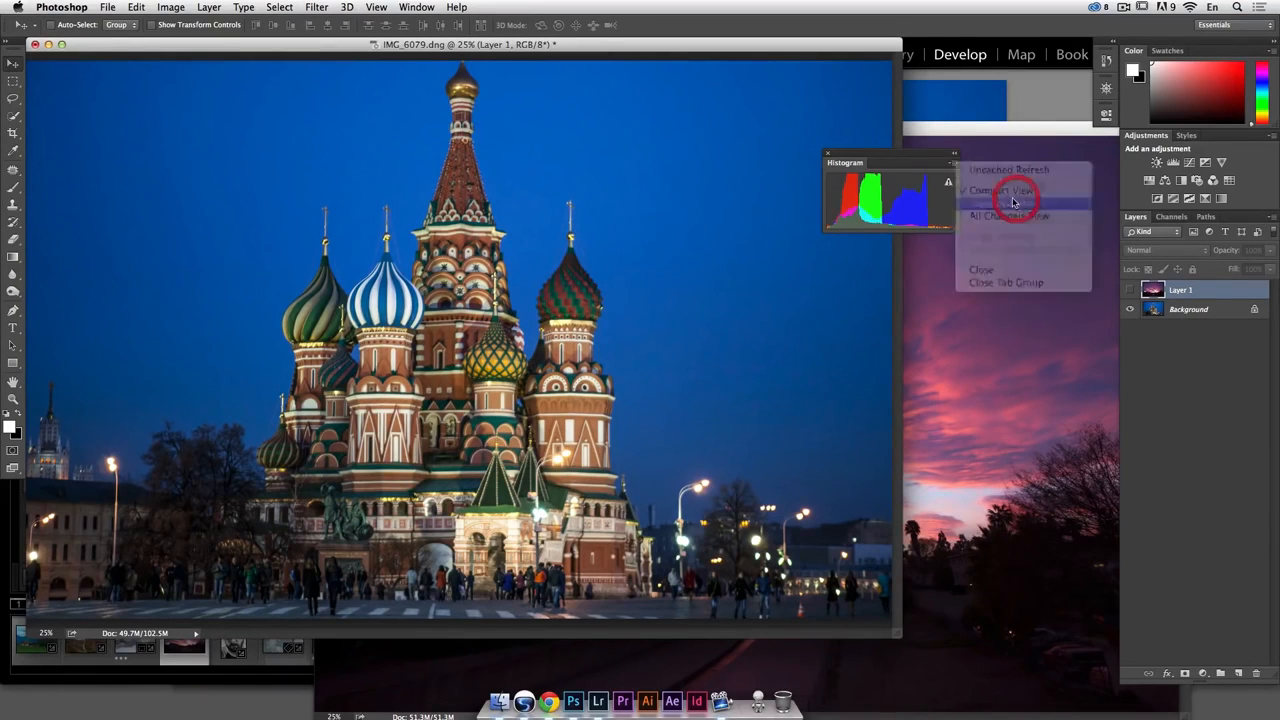
{"action": "left_click", "coordinate": [999, 163]}
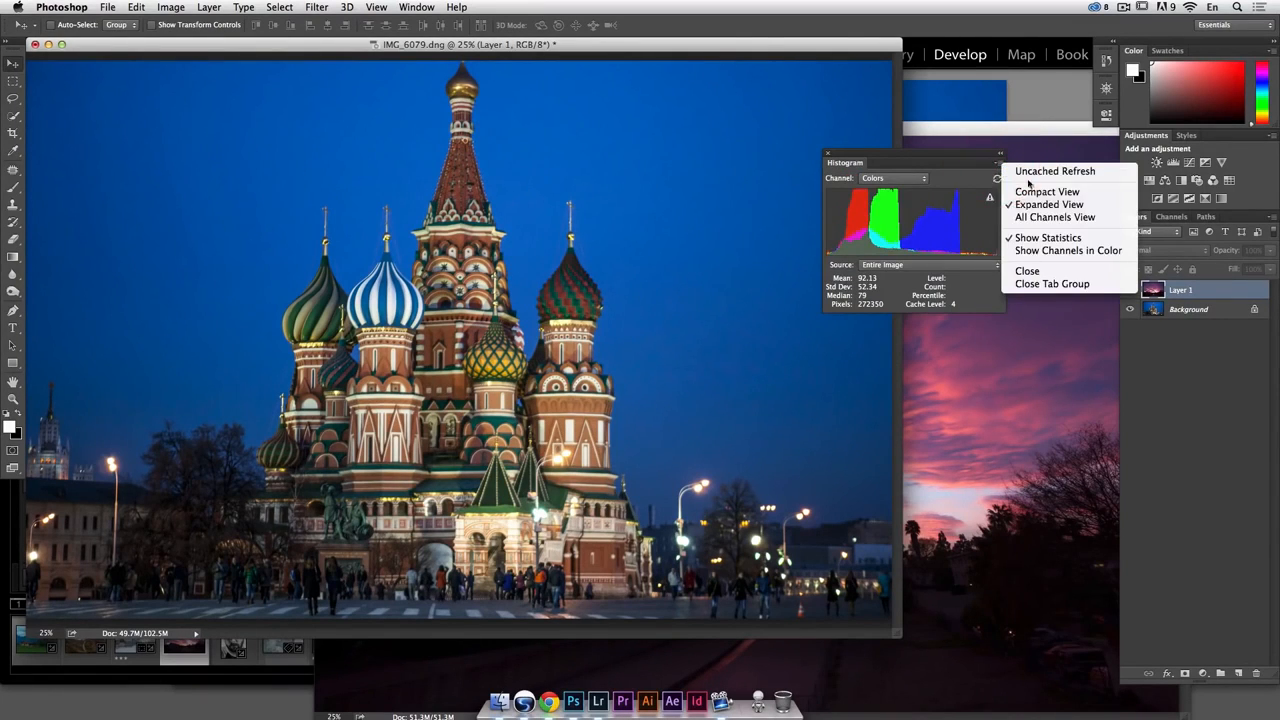
{"action": "left_click", "coordinate": [1045, 218]}
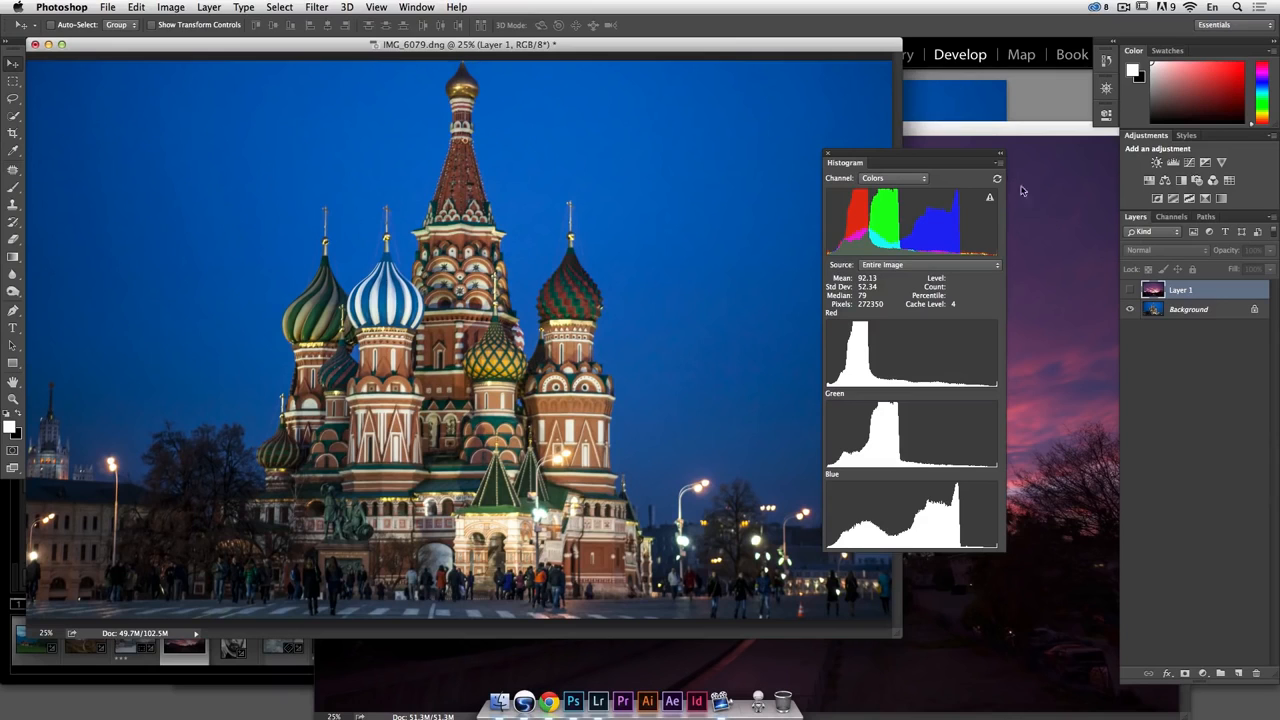
{"action": "left_click_drag", "start_coordinate": [955, 158], "coordinate": [1050, 147]}
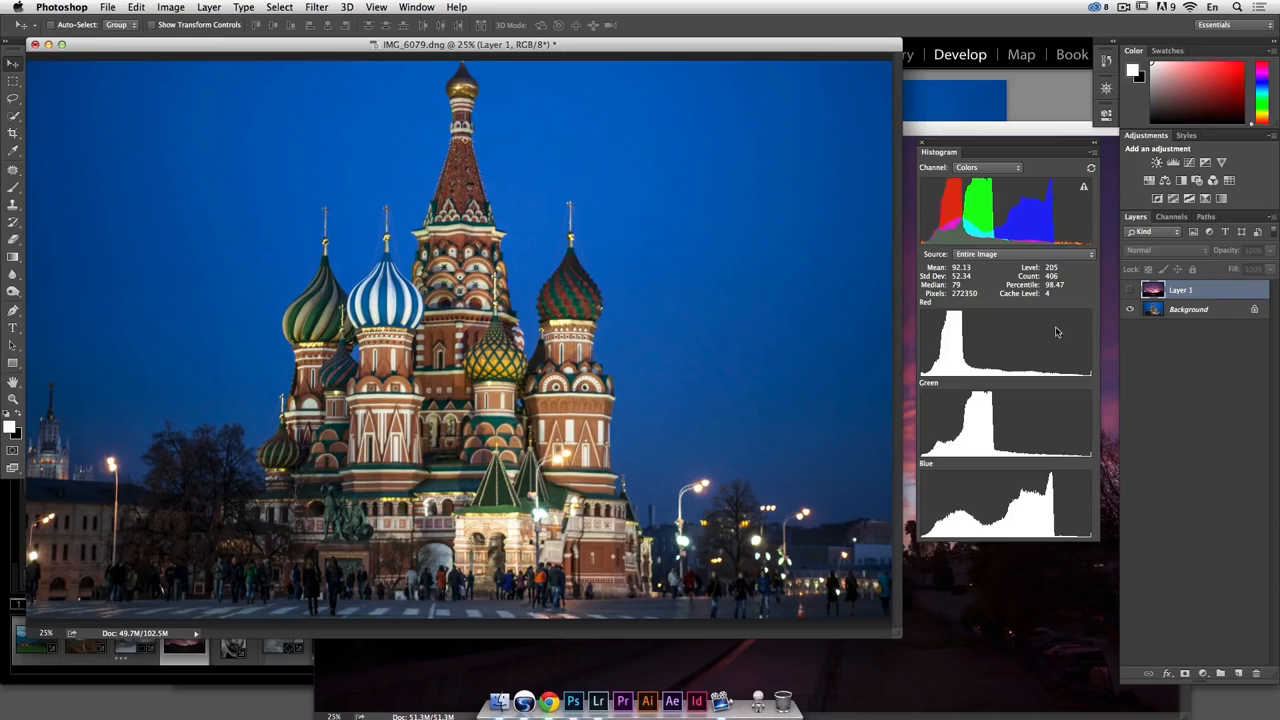
Show the Histogram's separate red, green and blue channels in color
{"action": "left_click", "coordinate": [1094, 152]}
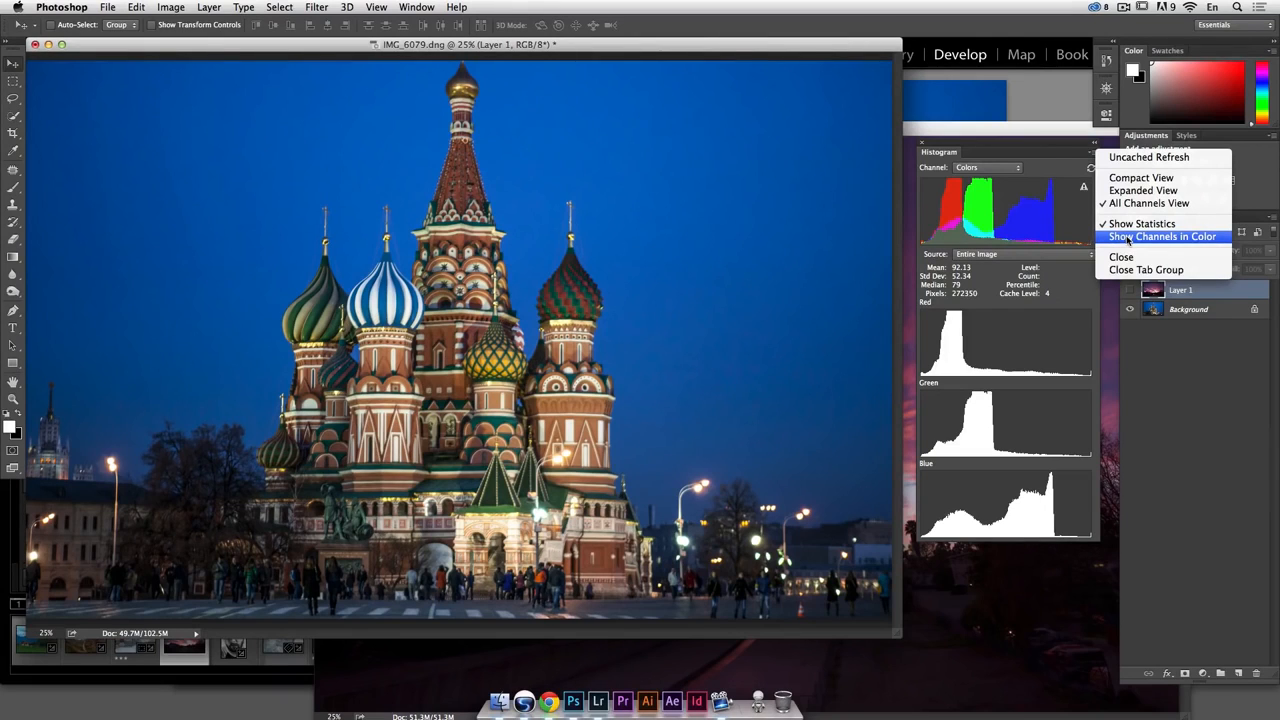
{"action": "left_click", "coordinate": [1125, 237]}
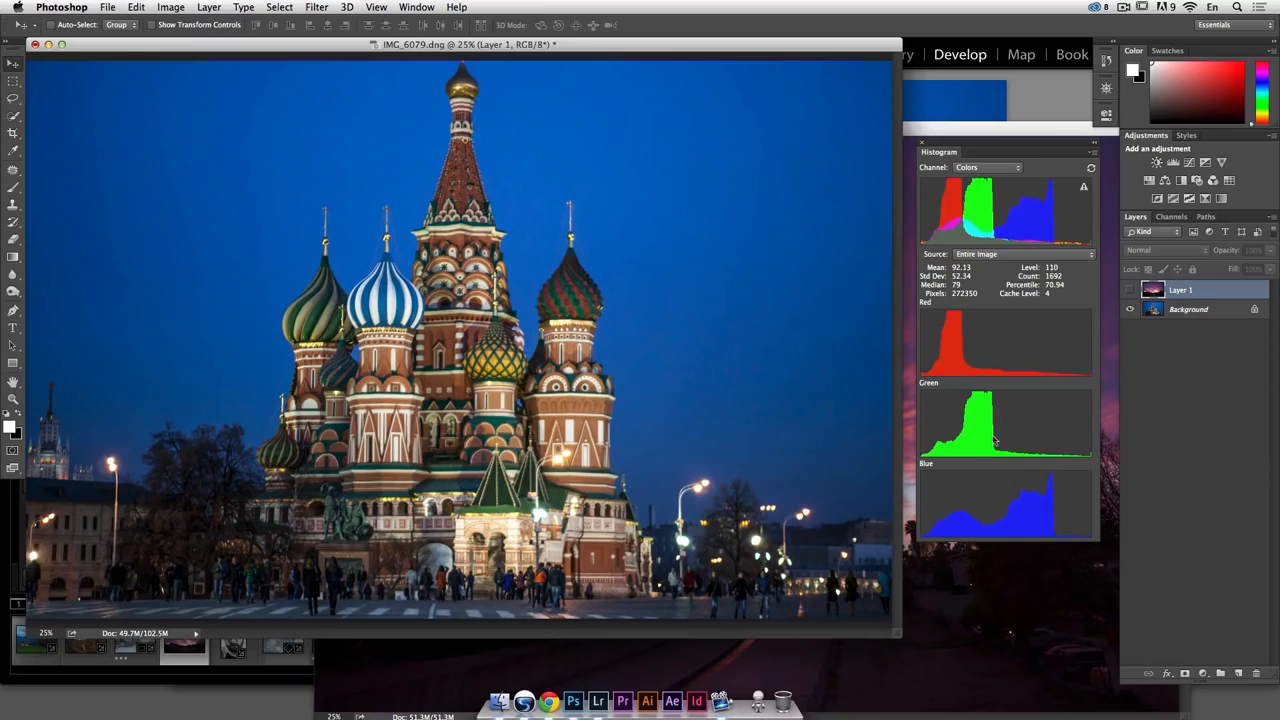
{"action": "left_click", "coordinate": [1094, 152]}
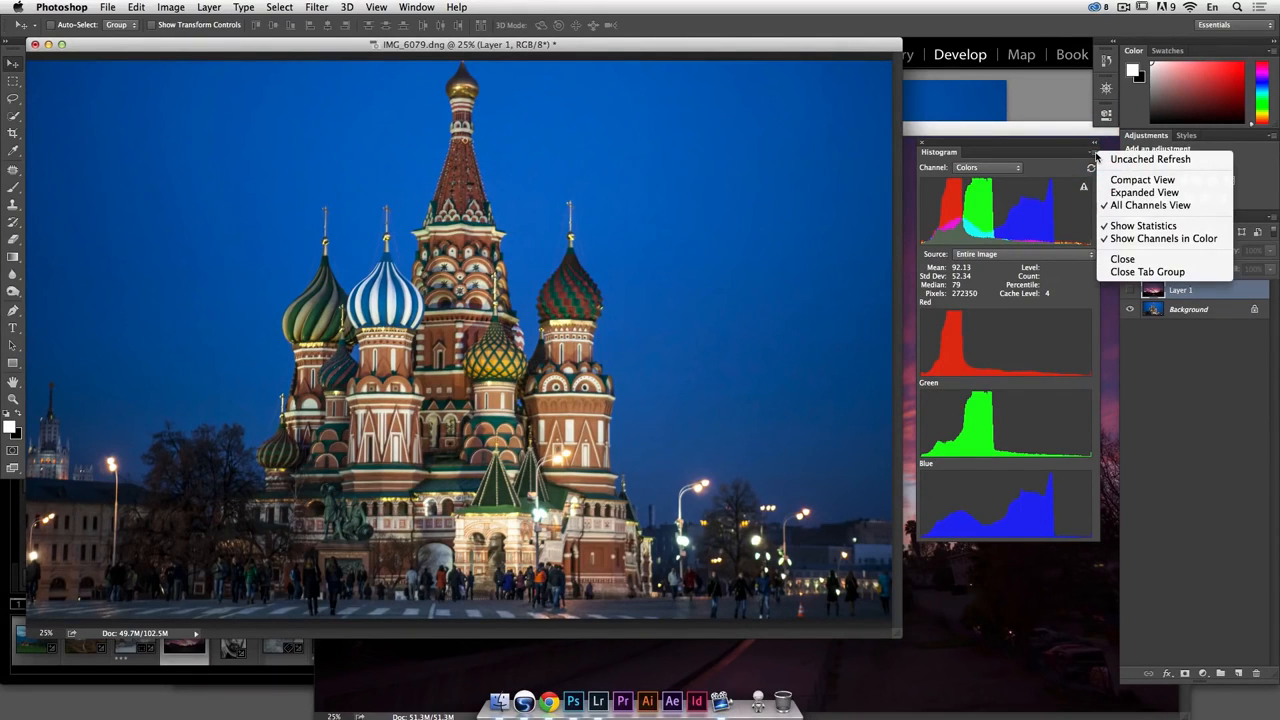
{"action": "left_click", "coordinate": [1060, 158]}
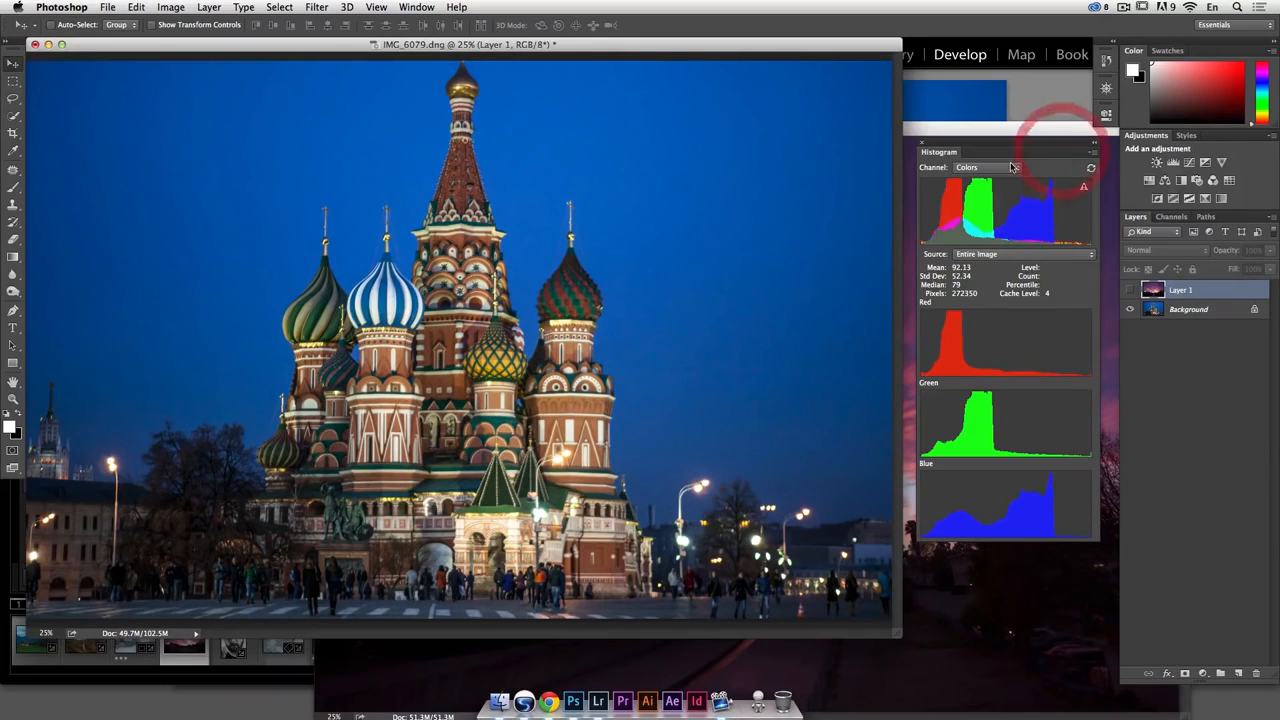
{"action": "left_click", "coordinate": [1012, 168]}
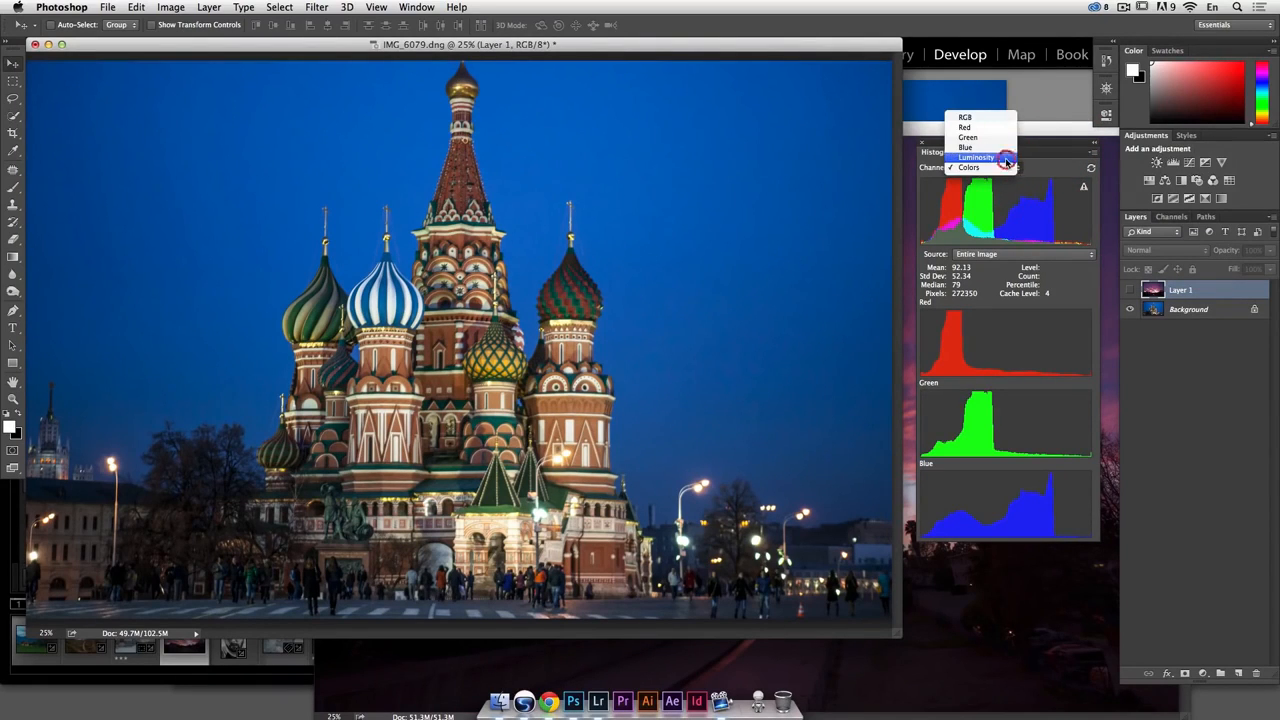
{"action": "left_click", "coordinate": [1006, 158]}
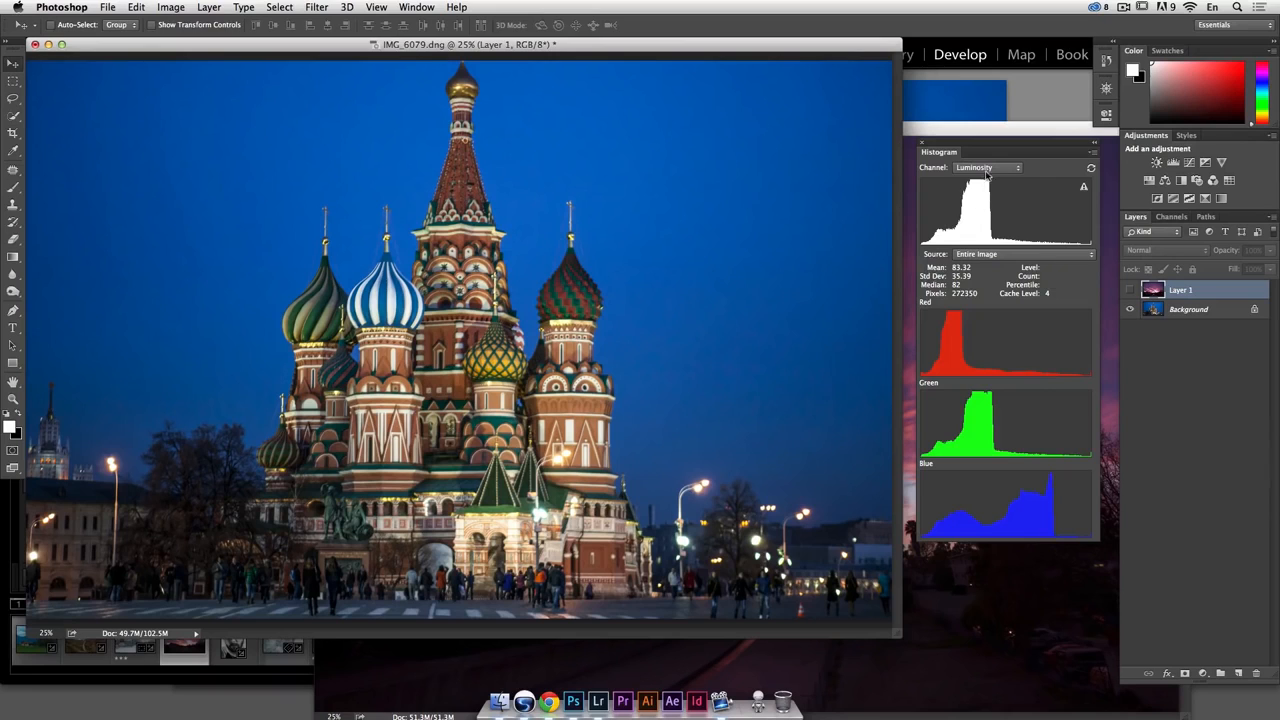
{"action": "left_click_drag", "start_coordinate": [1005, 150], "coordinate": [1017, 145]}
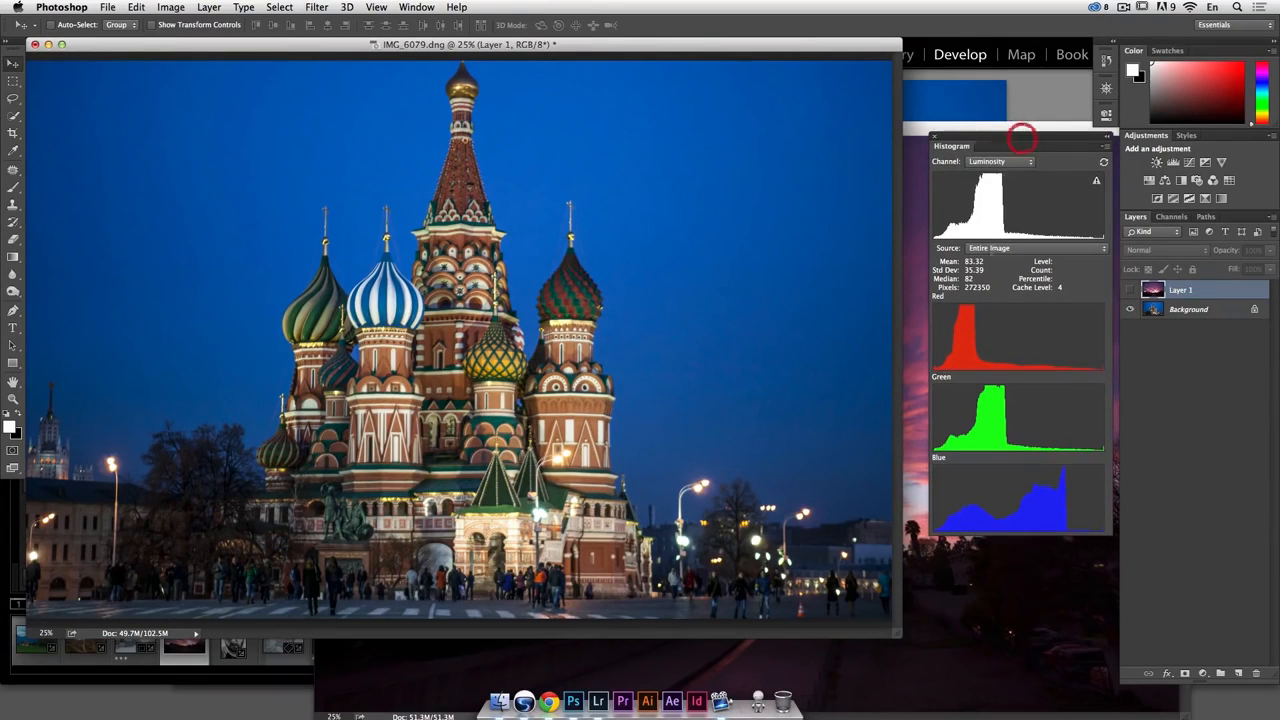
{"action": "left_click", "coordinate": [1010, 163]}
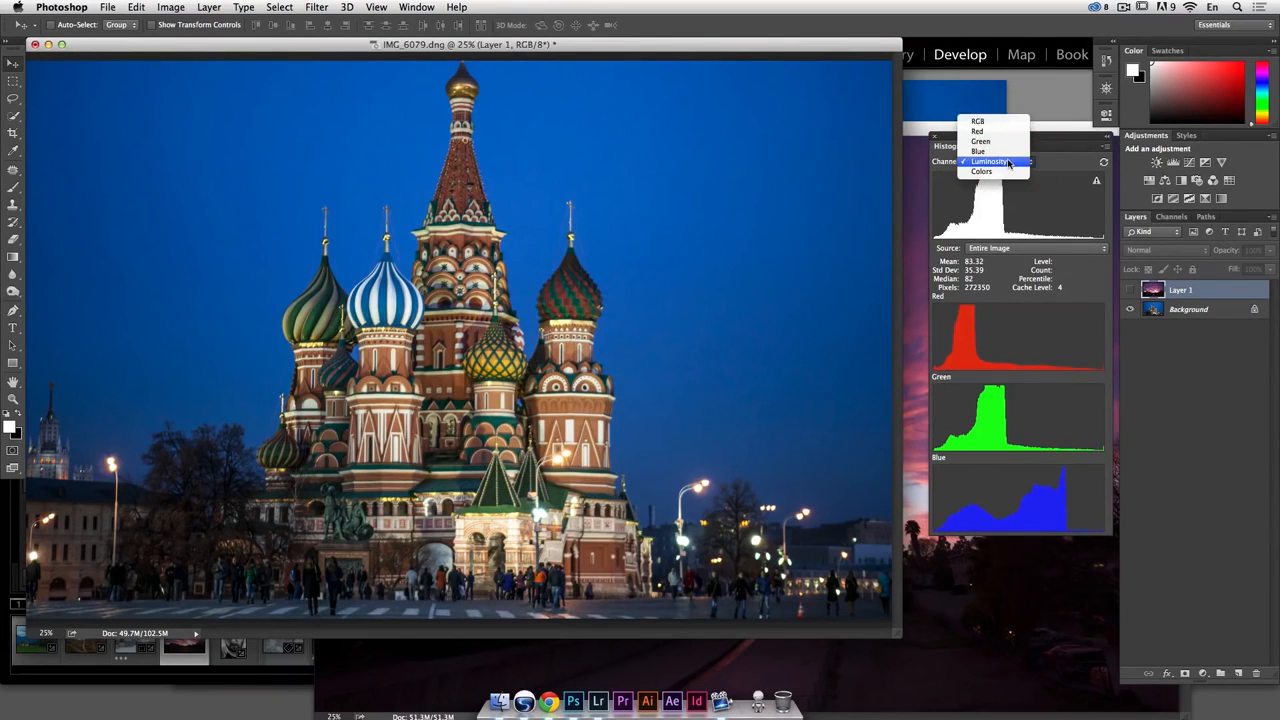
{"action": "left_click", "coordinate": [1000, 171]}
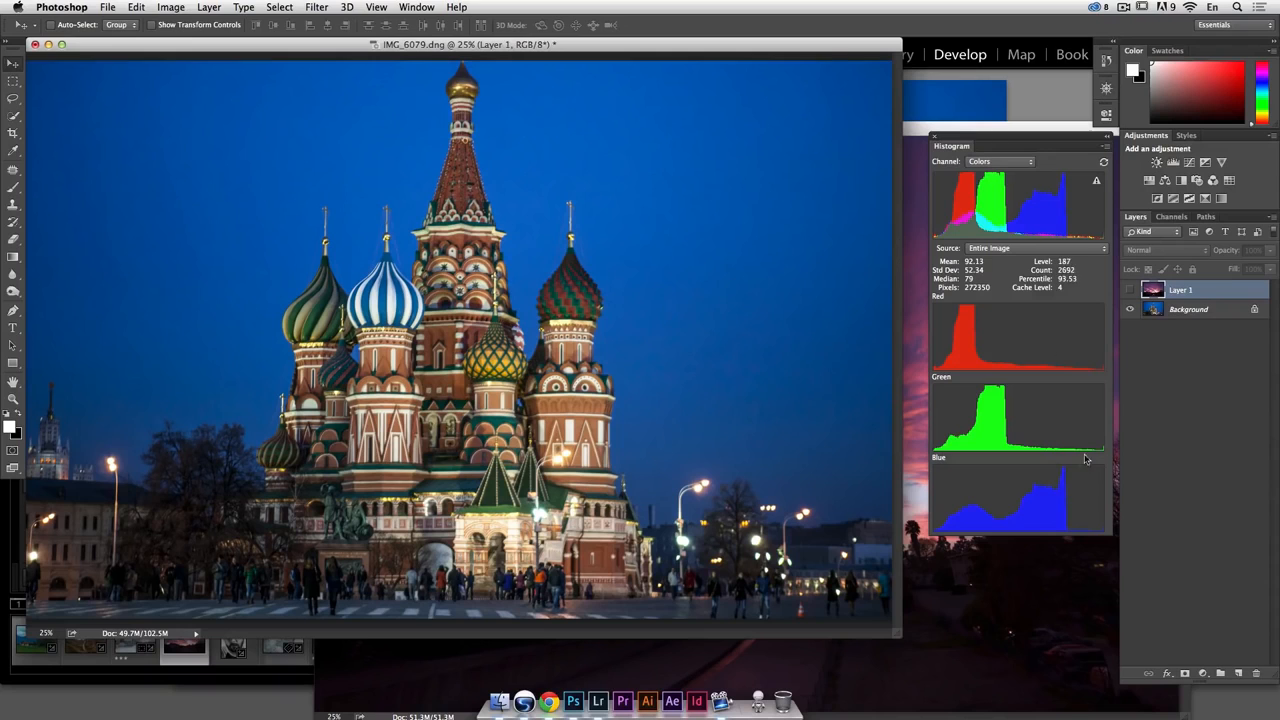
{"action": "left_click", "coordinate": [1024, 162]}
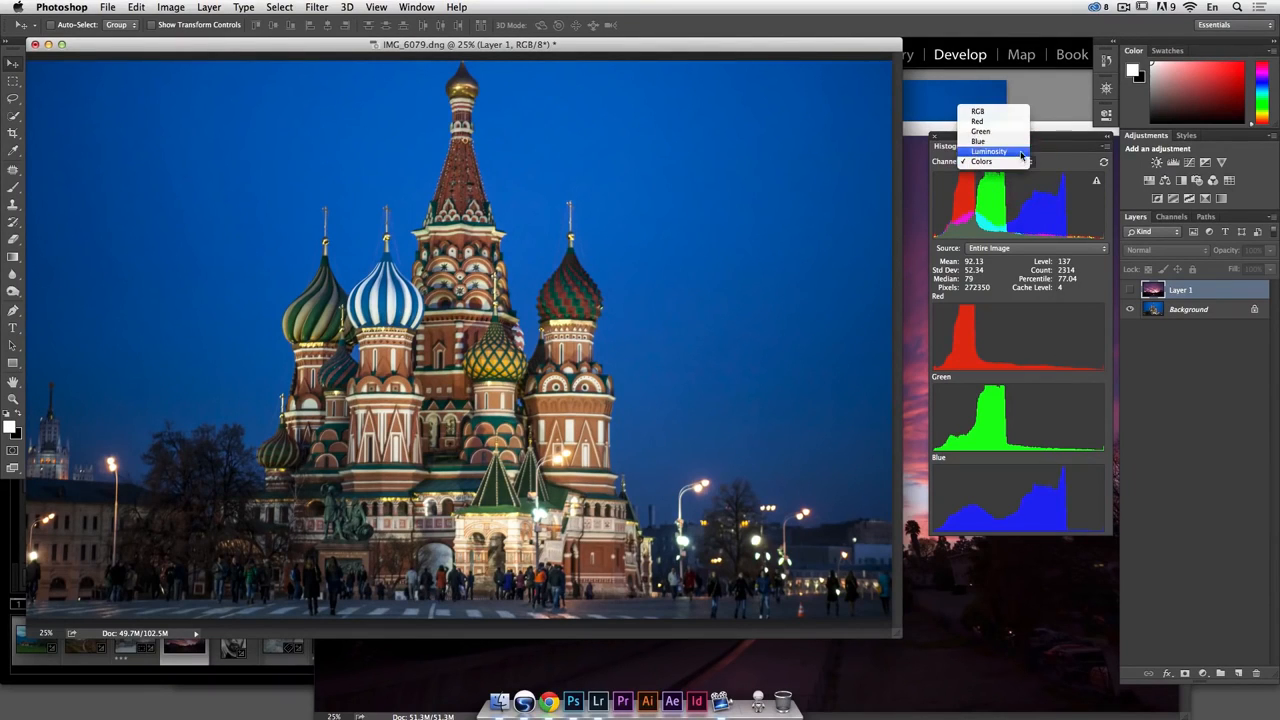
{"action": "left_click", "coordinate": [1020, 111]}
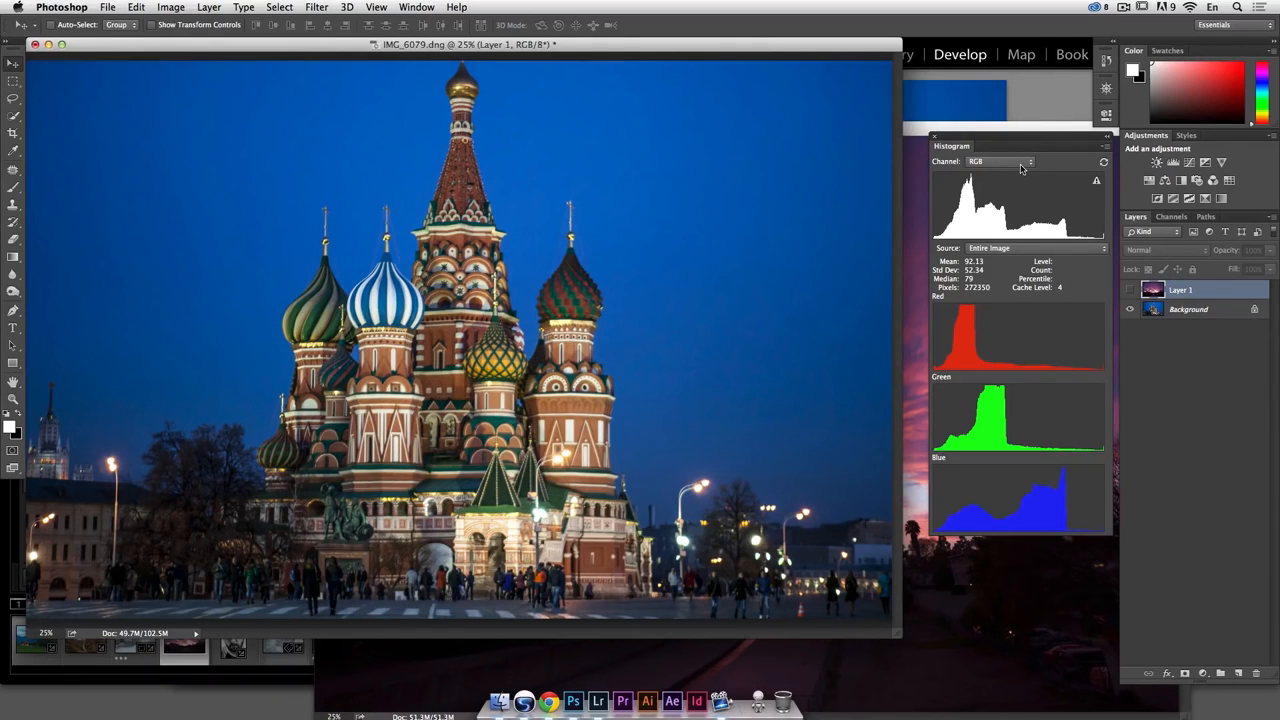
{"action": "left_click", "coordinate": [1020, 165]}
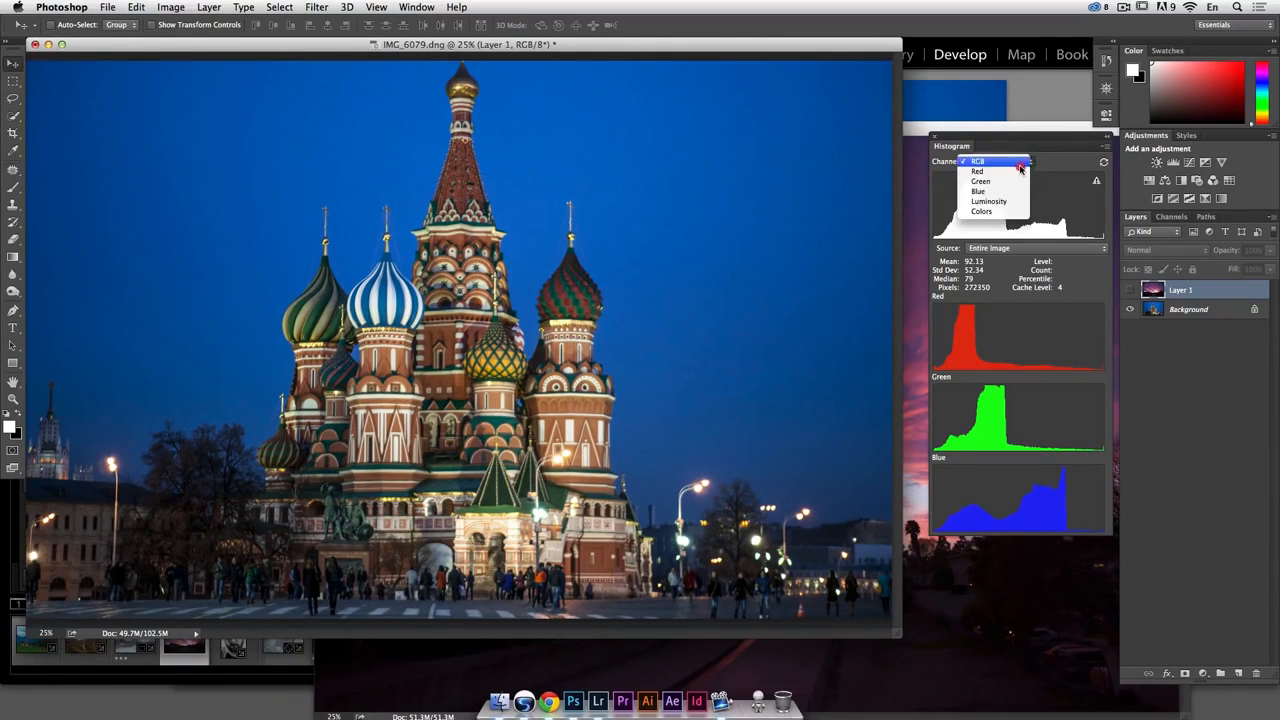
{"action": "left_click", "coordinate": [1012, 209]}
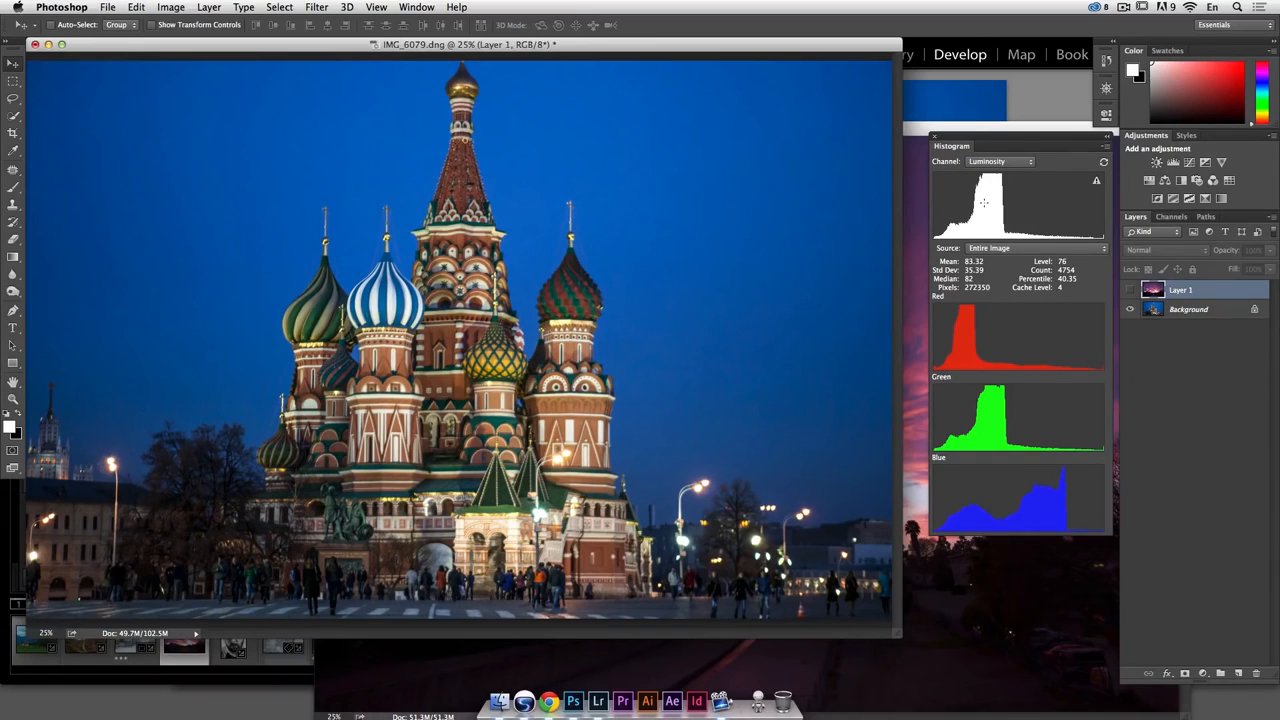
{"action": "left_click_drag", "start_coordinate": [1019, 141], "coordinate": [1008, 141]}
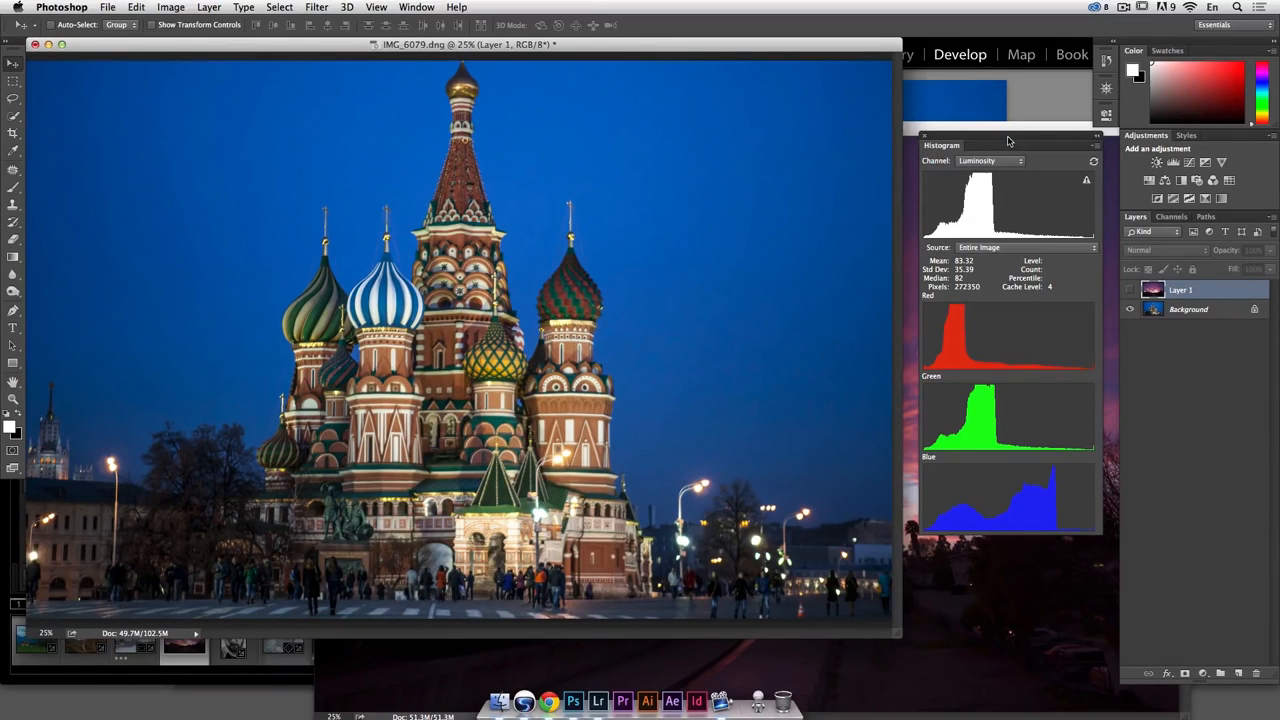
{"action": "mouse_move", "coordinate": [986, 188]}
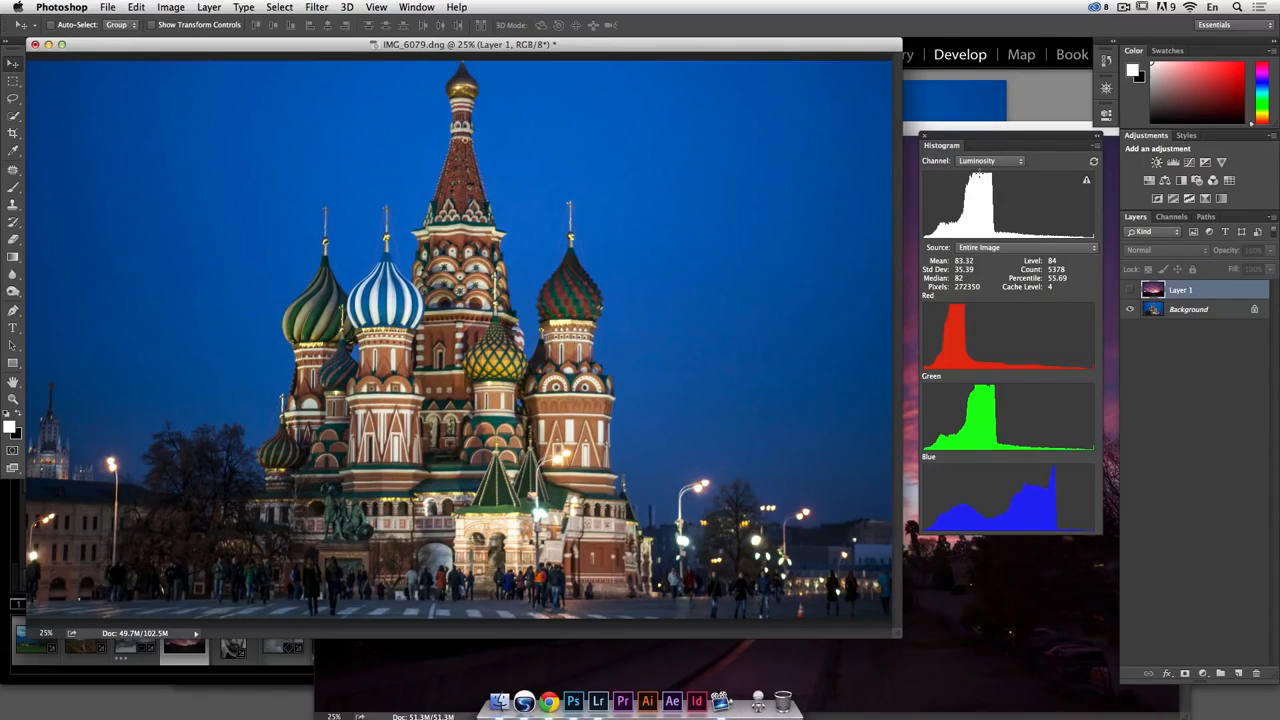
{"action": "left_click", "coordinate": [988, 161]}
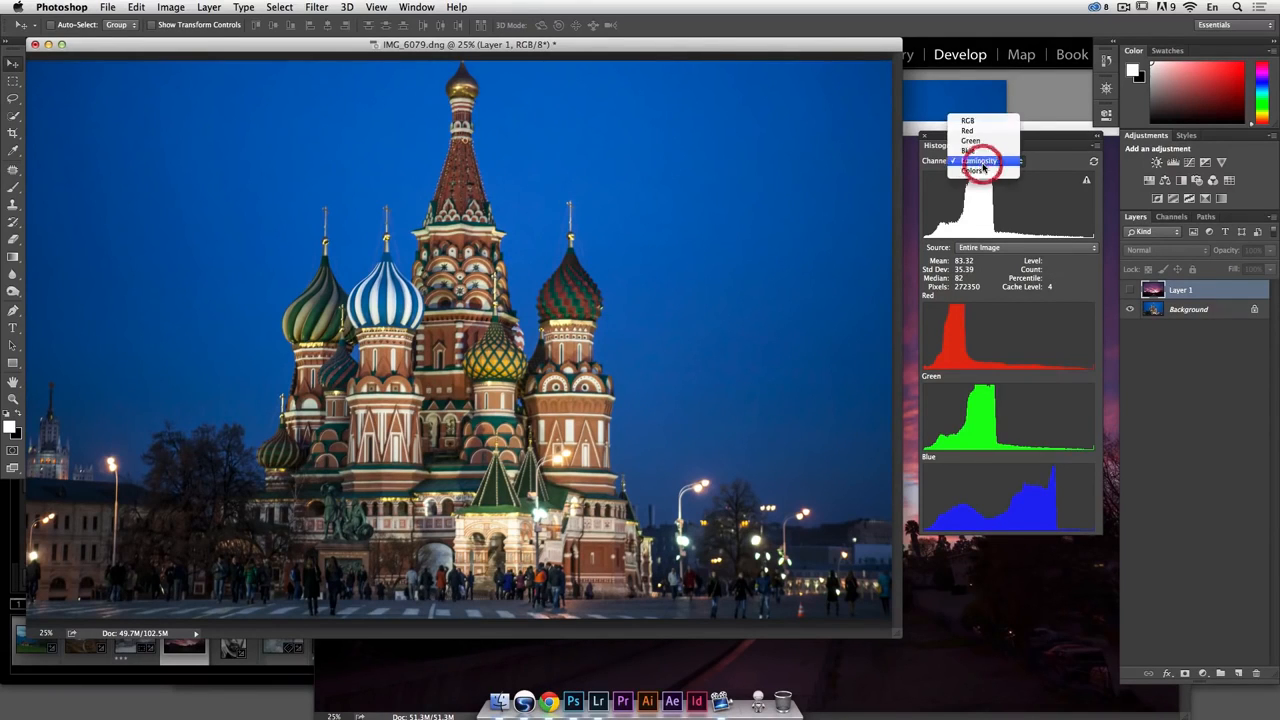
{"action": "left_click", "coordinate": [994, 122]}
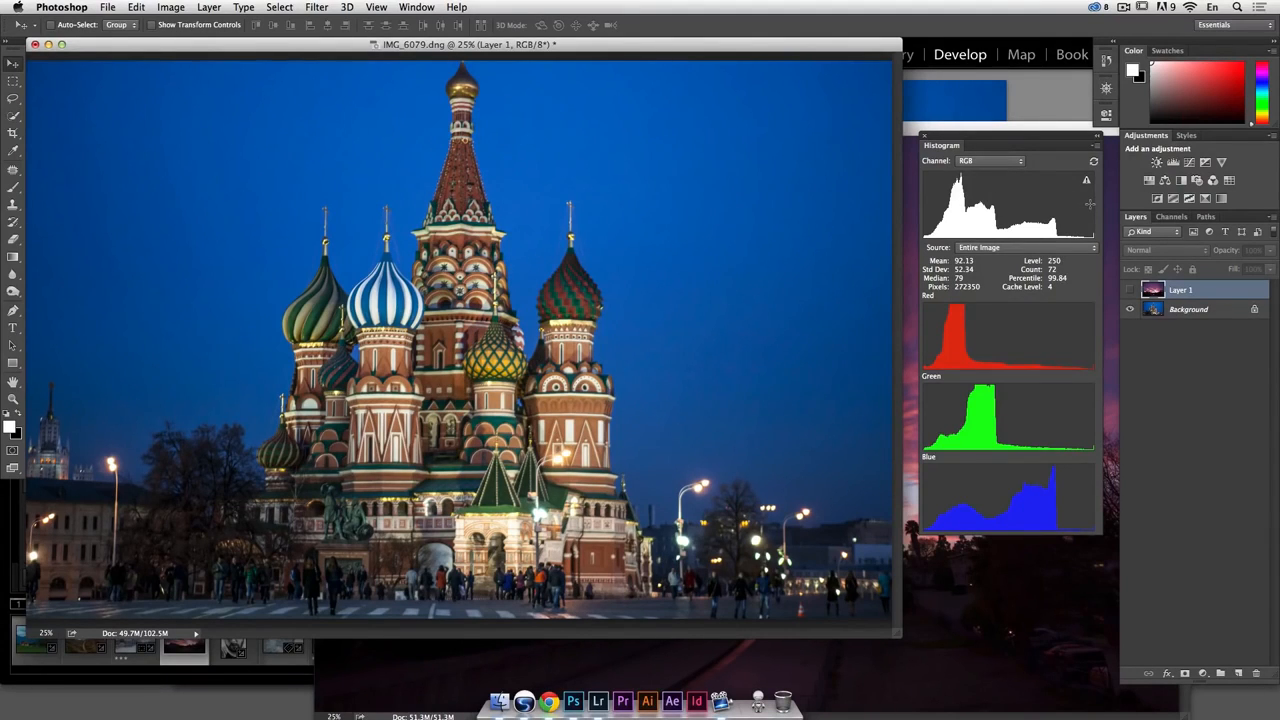
Bring the _MG_5995.dng sunset document to the front beside the Histogram and zoom it out to 16.67%
{"action": "left_click", "coordinate": [985, 130]}
{"action": "left_click_drag", "start_coordinate": [870, 130], "coordinate": [664, 87]}
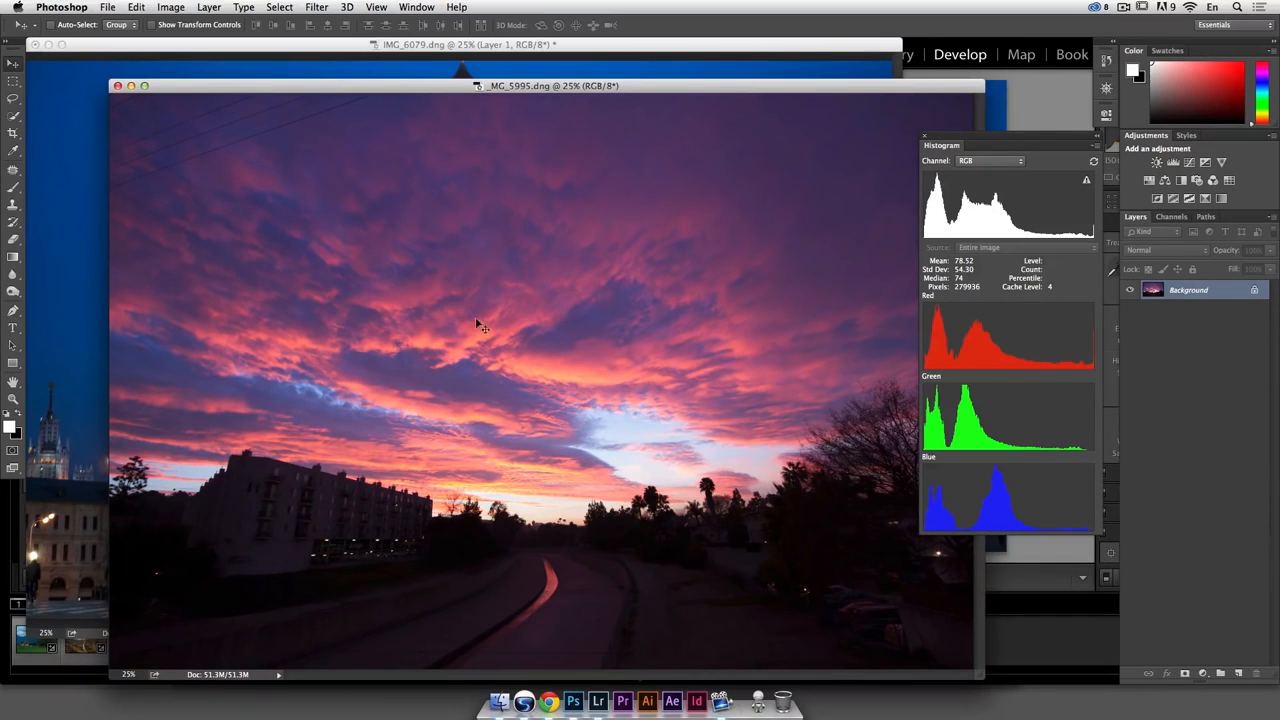
{"action": "left_click_drag", "start_coordinate": [590, 86], "coordinate": [540, 74]}
{"action": "key", "text": "super+minus"}
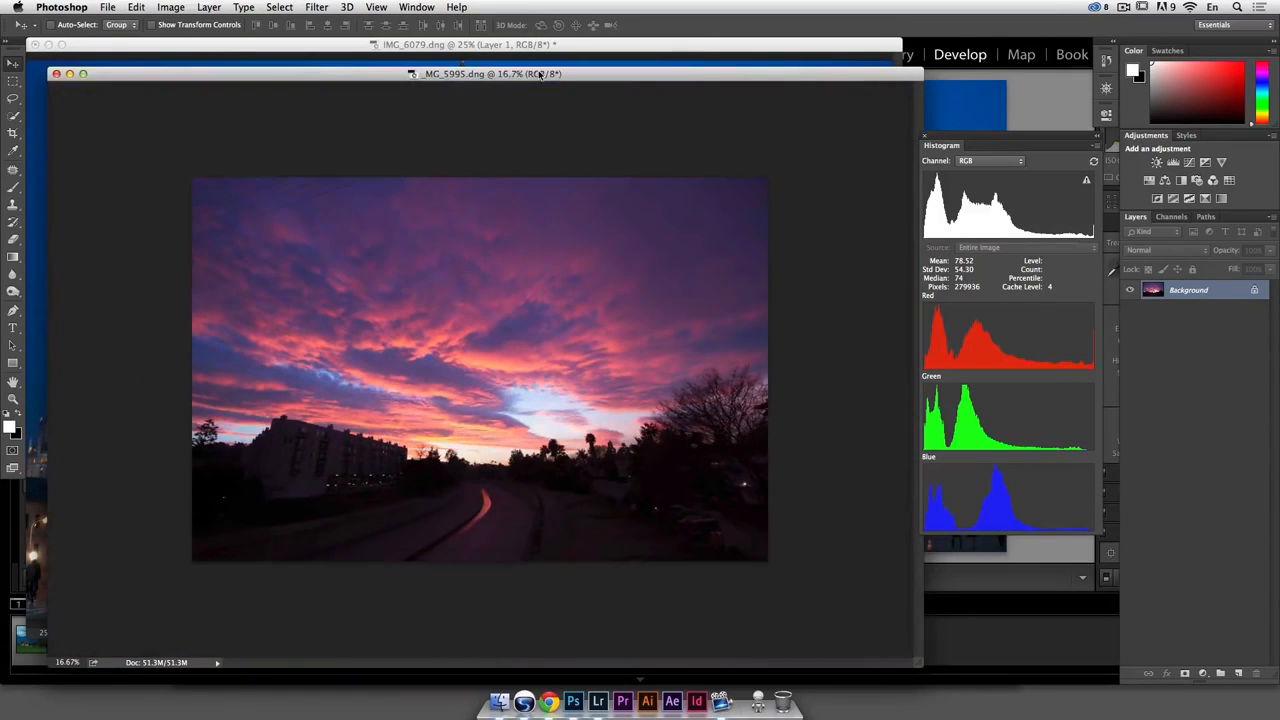
Crop the dark ground off the sunset photo up to the horizon, examine the sky's histogram, and undo the crop
{"action": "key", "text": "c"}
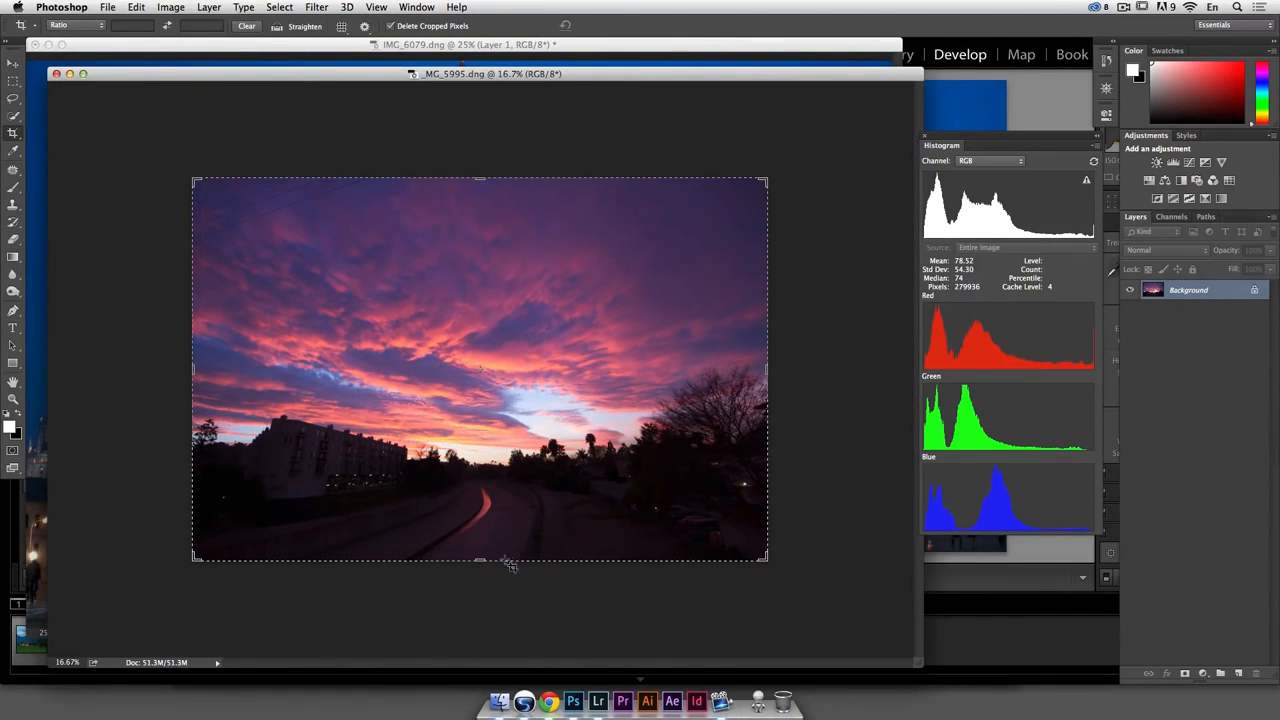
{"action": "left_click_drag", "start_coordinate": [480, 562], "coordinate": [487, 489]}
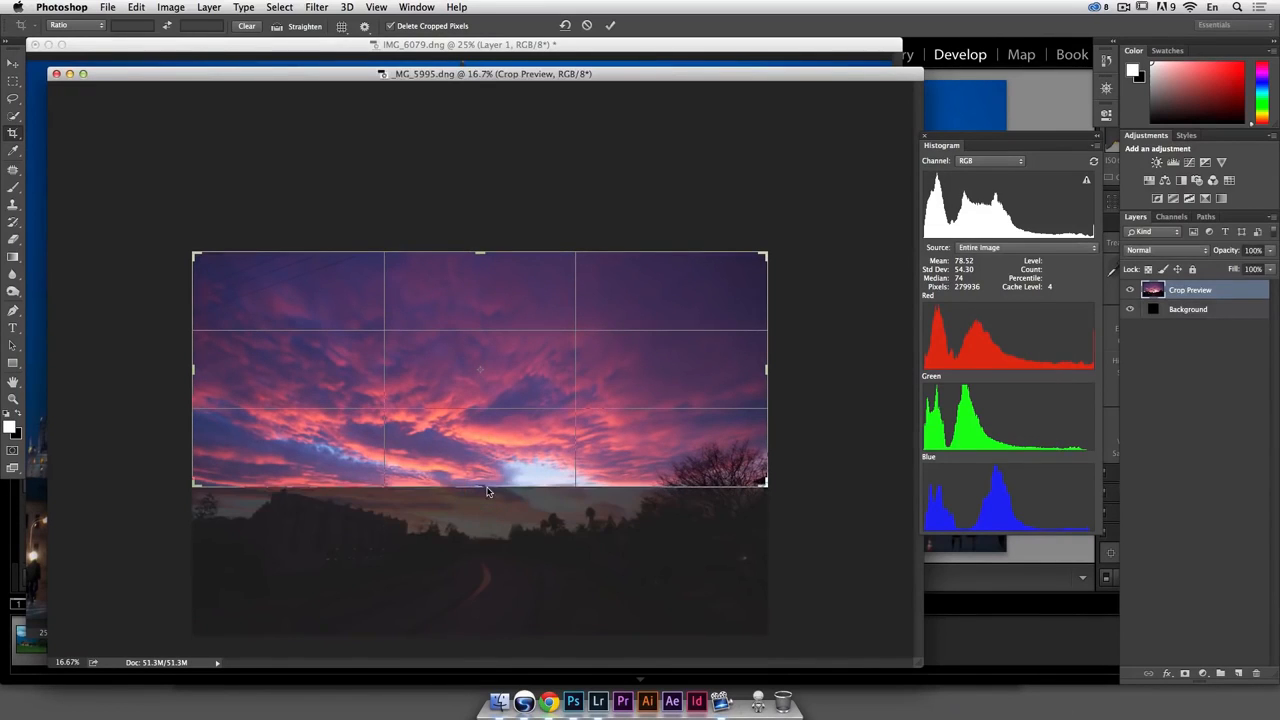
{"action": "key", "text": "Return"}
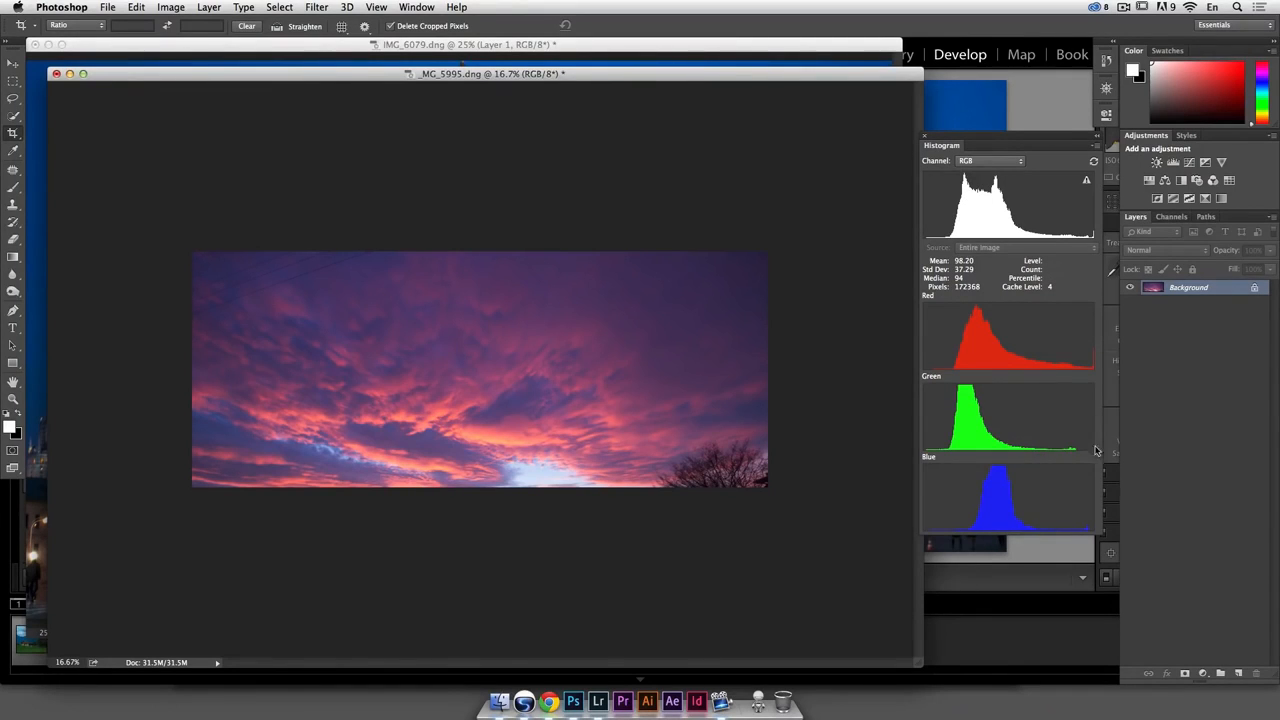
{"action": "mouse_move", "coordinate": [963, 172]}
{"action": "left_click", "coordinate": [107, 7]}
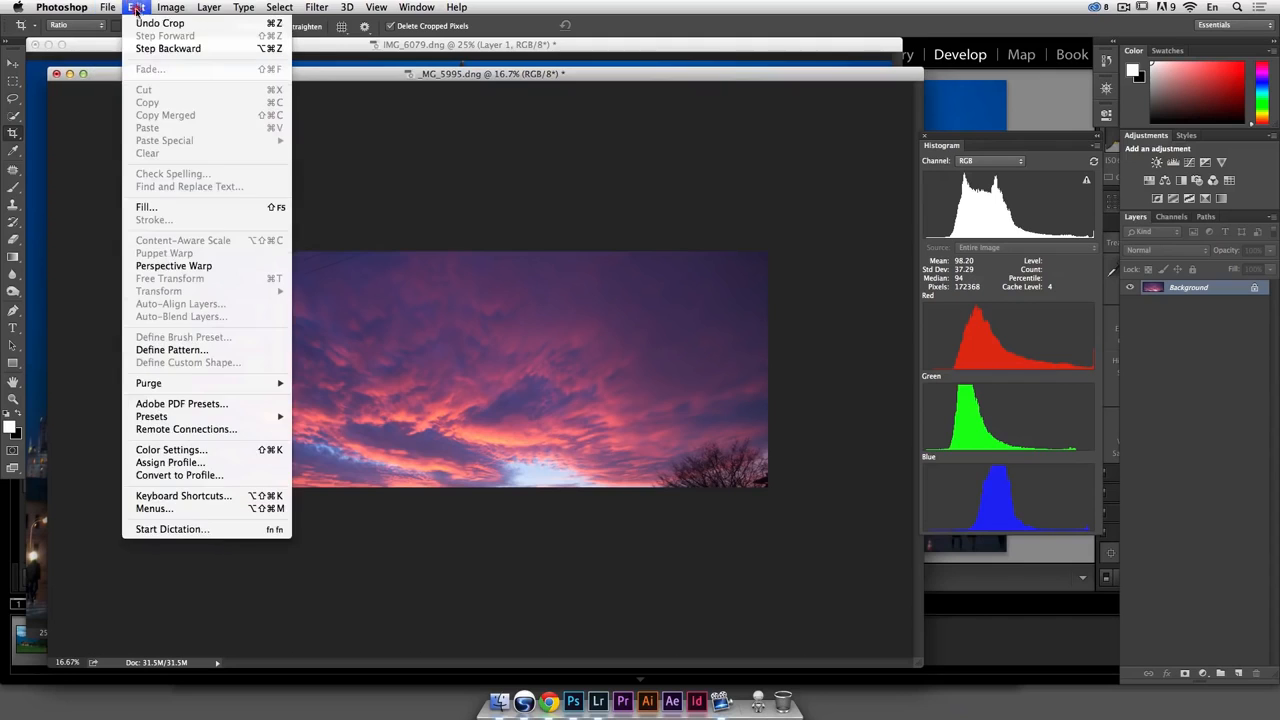
{"action": "left_click", "coordinate": [155, 22]}
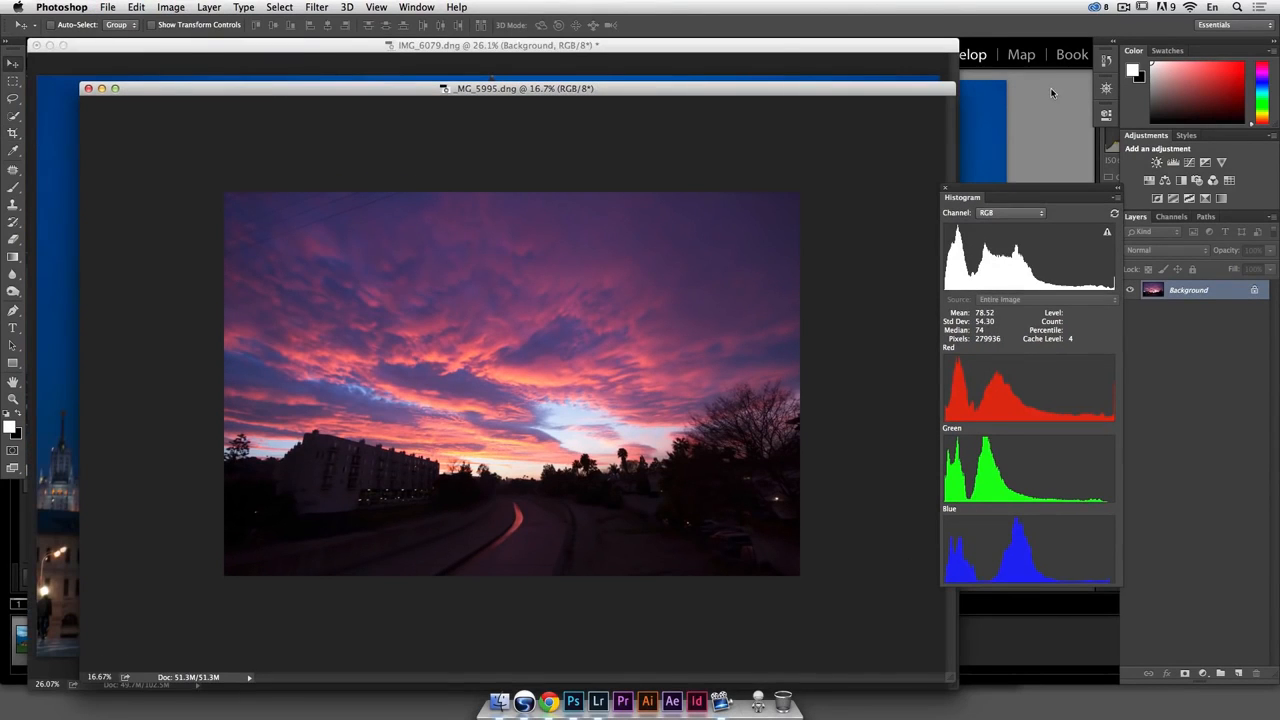
Shift the sunset window down and bring the IMG_6079.dng cathedral document to the front to examine its histogram
{"action": "left_click_drag", "start_coordinate": [852, 88], "coordinate": [858, 106]}
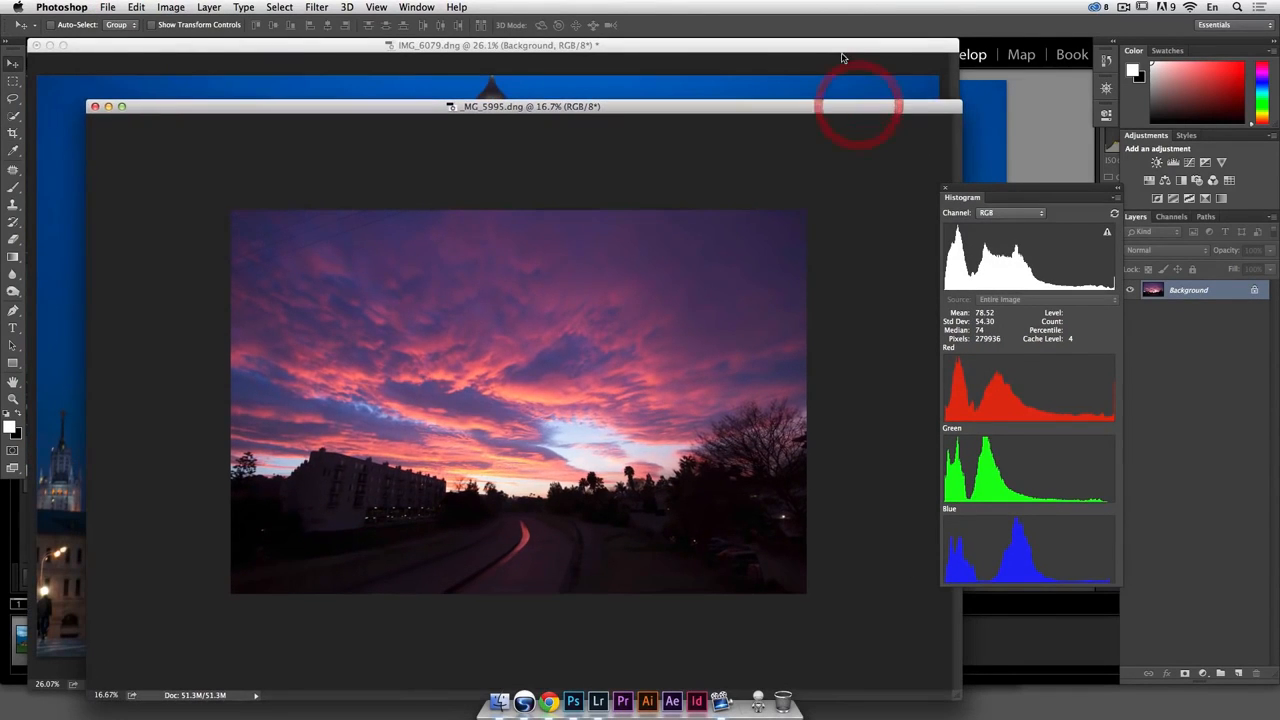
{"action": "left_click", "coordinate": [840, 45]}
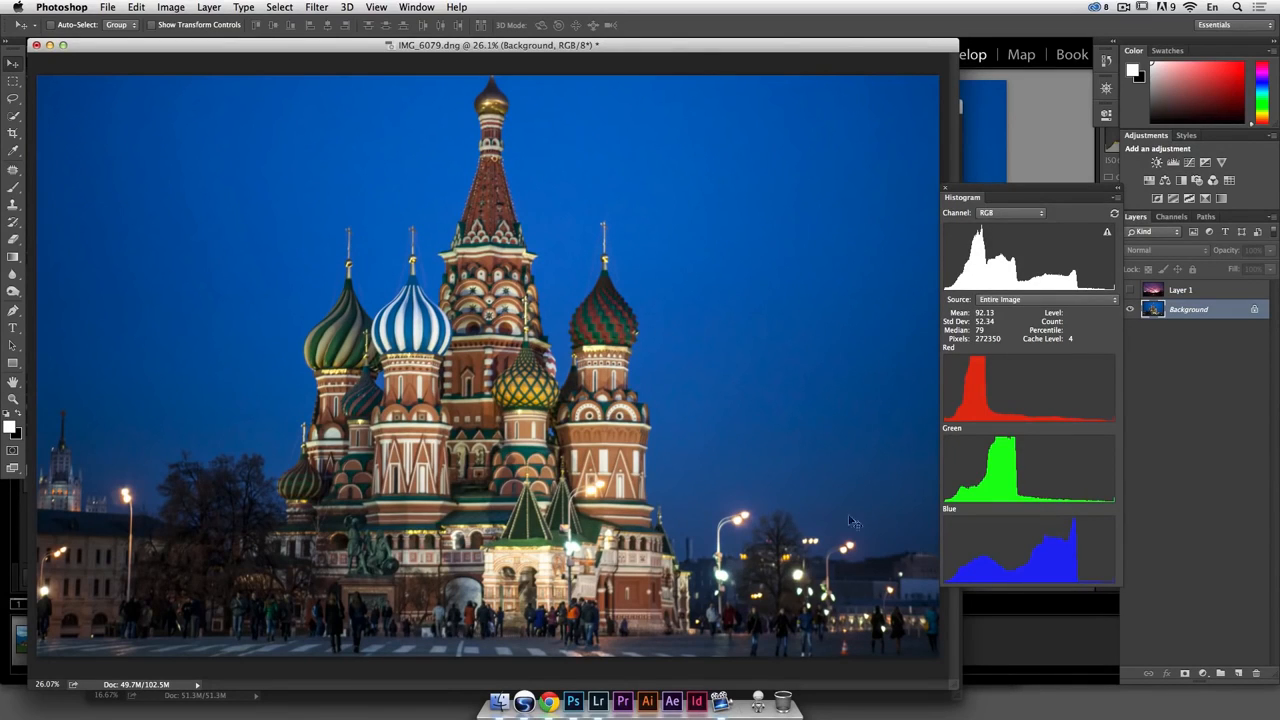
{"action": "mouse_move", "coordinate": [1057, 584]}
View the cathedral photo's Blue, Green and Red channels one at a time as grayscale images with their histograms
{"action": "left_click", "coordinate": [1179, 218]}
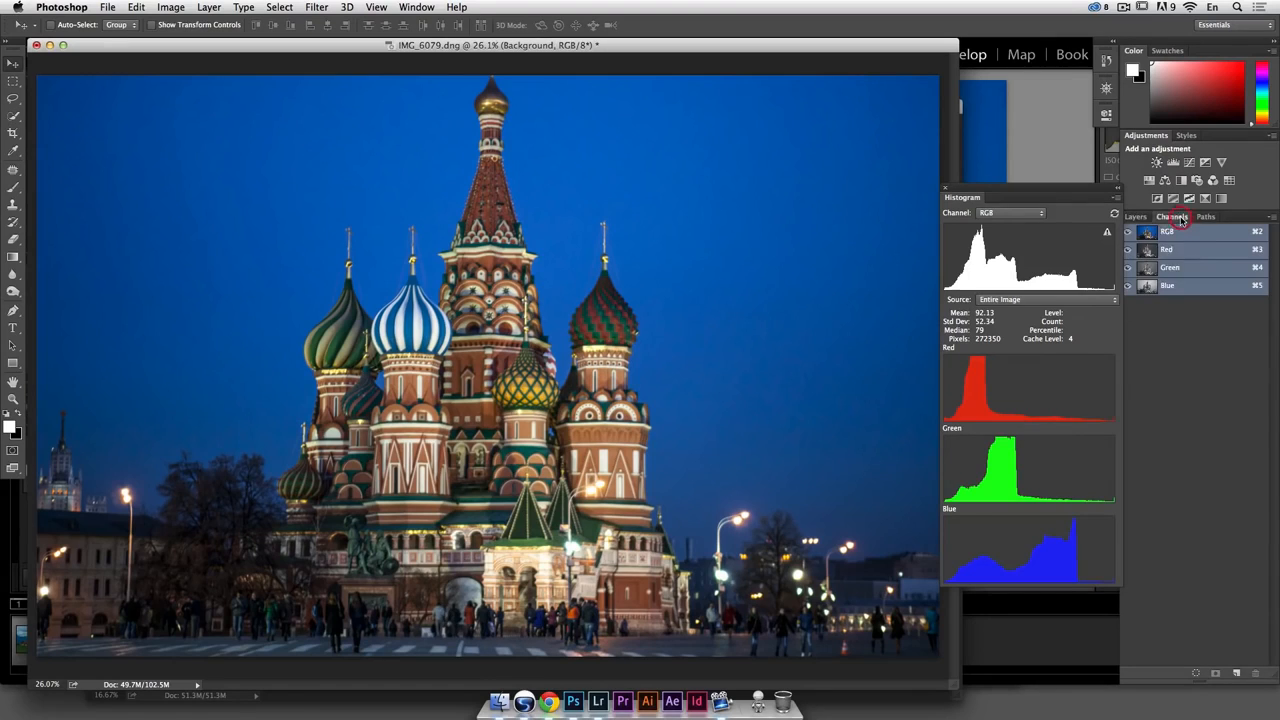
{"action": "left_click", "coordinate": [1180, 287]}
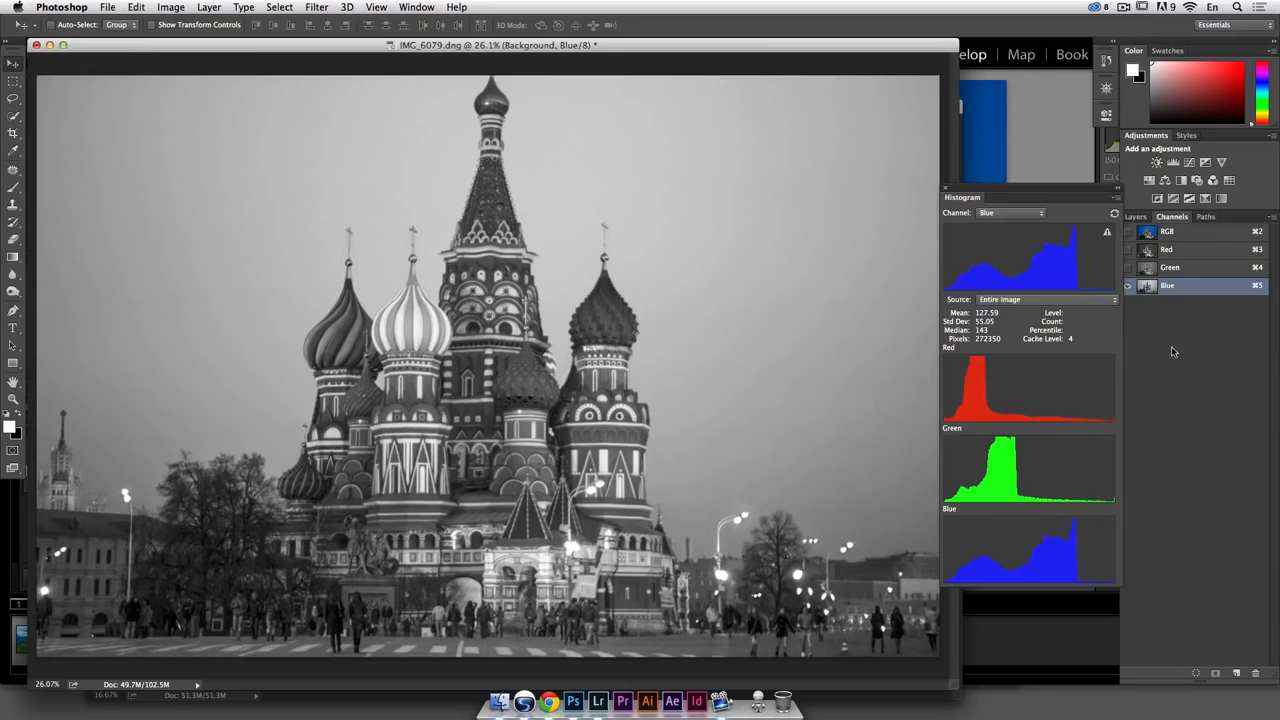
{"action": "left_click", "coordinate": [1190, 268]}
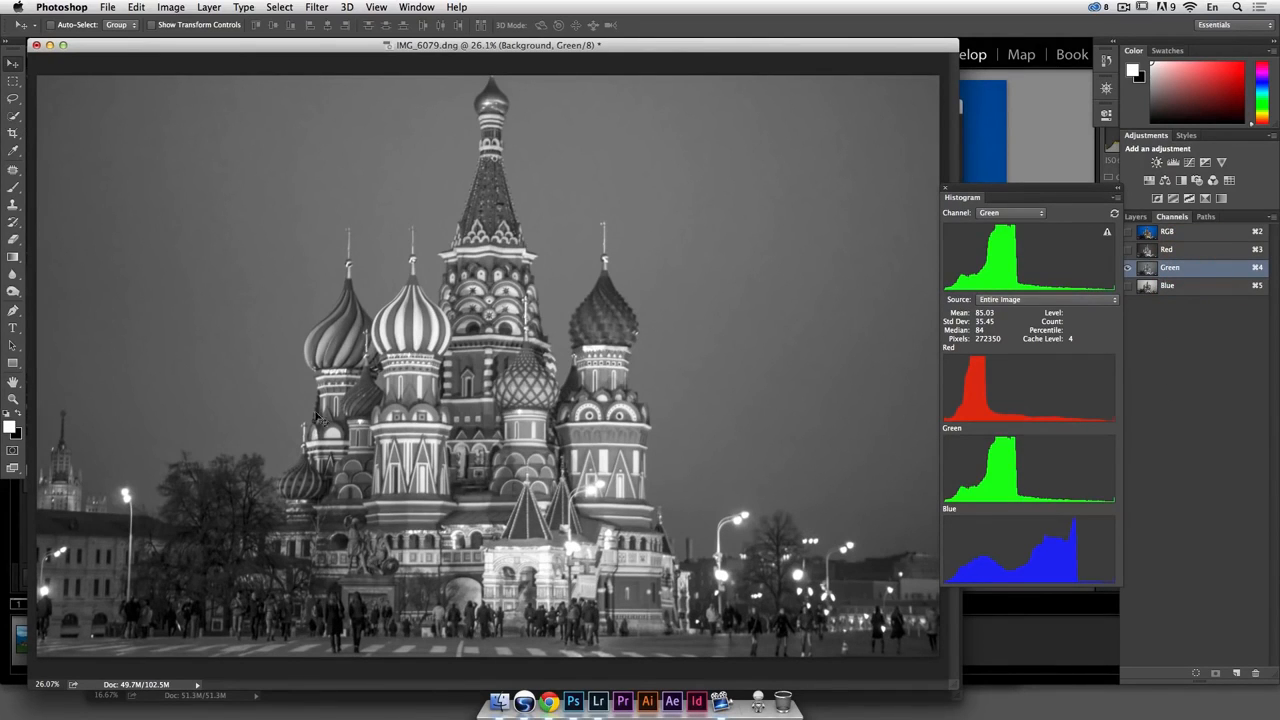
{"action": "left_click", "coordinate": [1201, 250]}
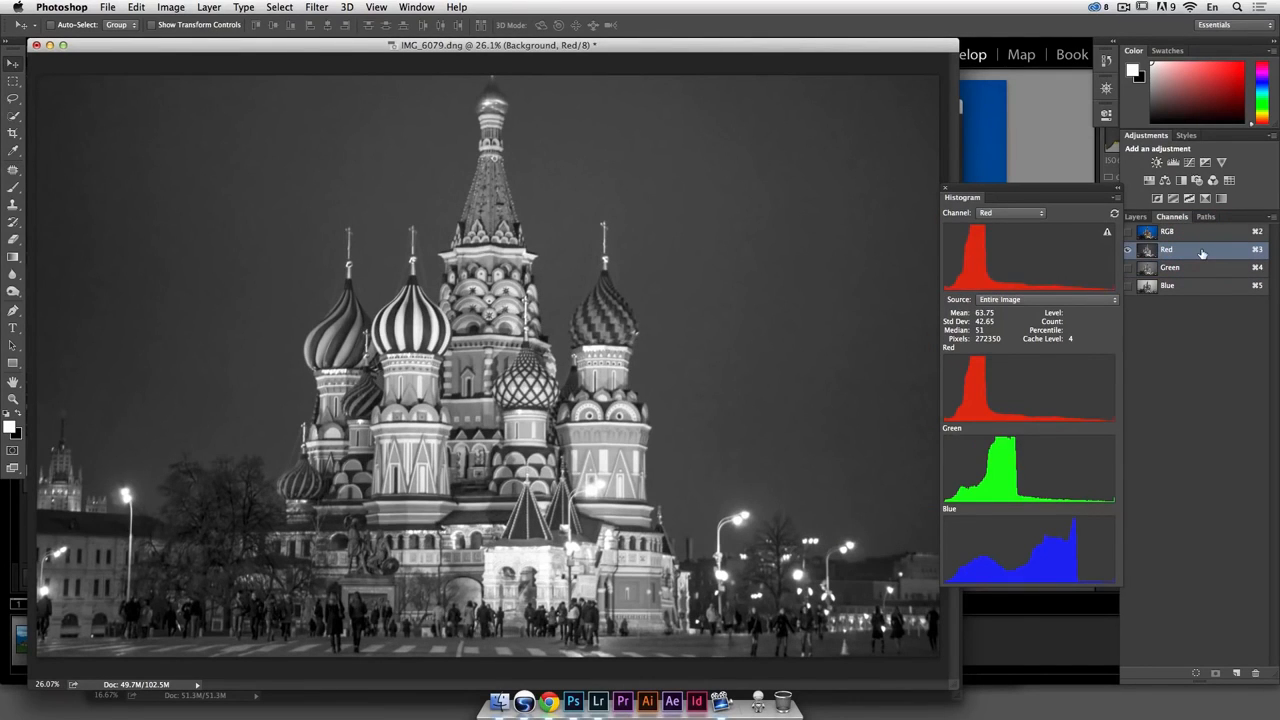
Display only the cathedral photo's Blue channel and select the whole sky around the towers with the Quick Selection tool
{"action": "left_click", "coordinate": [1200, 289]}
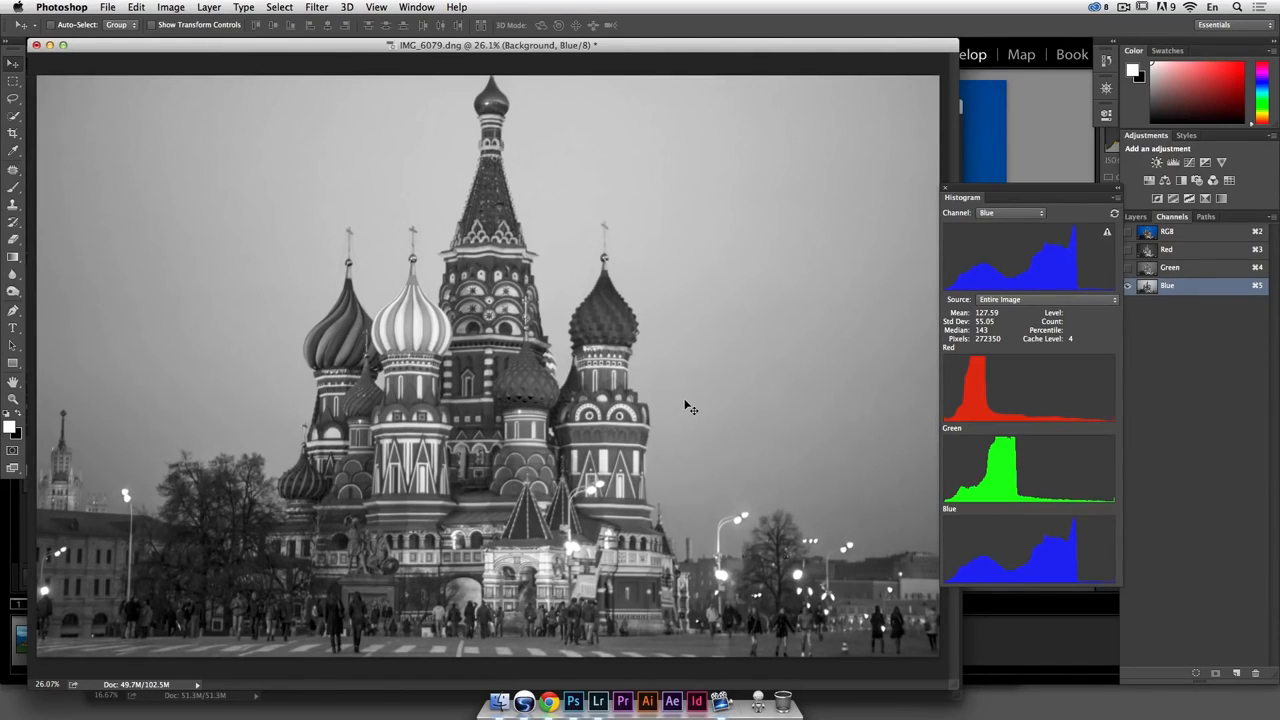
{"action": "left_click", "coordinate": [14, 116]}
{"action": "mouse_move", "coordinate": [213, 175]}
{"action": "left_mouse_down"}
{"action": "mouse_move", "coordinate": [216, 270]}
{"action": "mouse_move", "coordinate": [230, 296]}
{"action": "mouse_move", "coordinate": [308, 172]}
{"action": "left_mouse_up"}
{"action": "left_click", "coordinate": [566, 140]}
{"action": "mouse_move", "coordinate": [594, 194]}
{"action": "left_mouse_down"}
{"action": "mouse_move", "coordinate": [605, 163]}
{"action": "mouse_move", "coordinate": [707, 266]}
{"action": "mouse_move", "coordinate": [729, 389]}
{"action": "mouse_move", "coordinate": [853, 392]}
{"action": "left_mouse_up"}
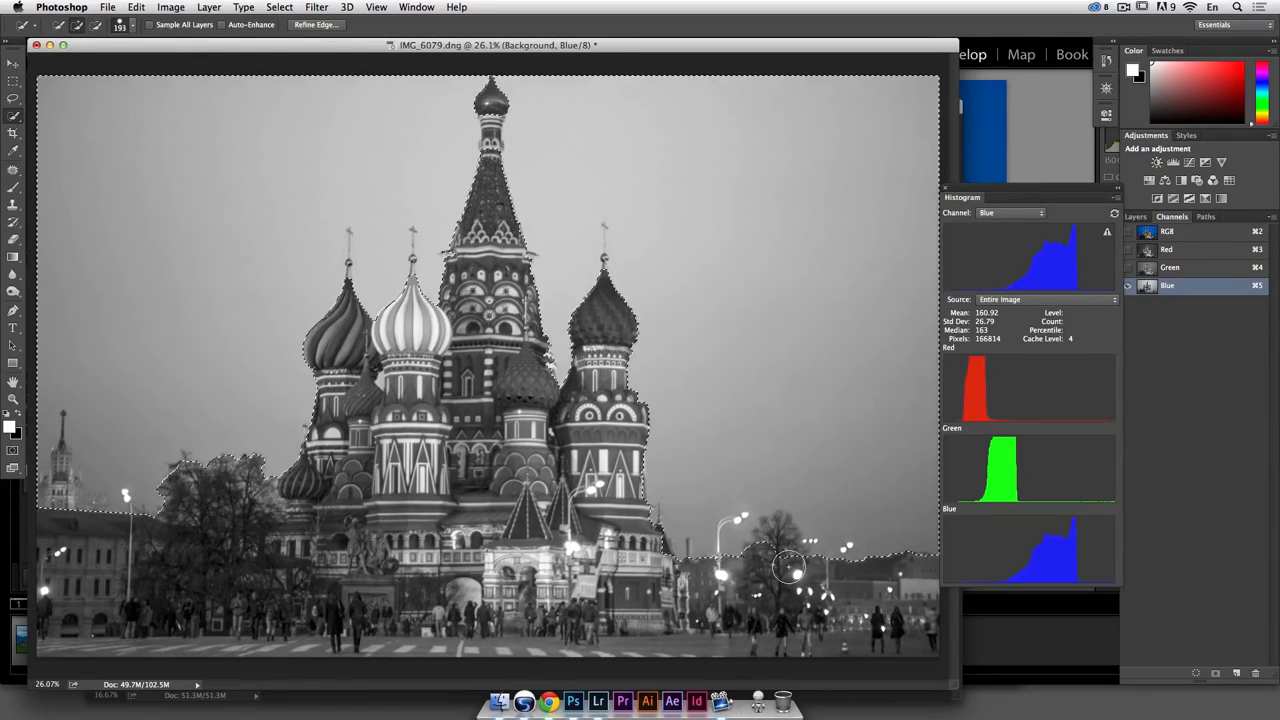
Subtract the tree, central spire and distant tower from the sky selection, using a 117 px brush at 67% hardness for the spire and tower
{"action": "left_click", "coordinate": [774, 543], "text": "alt"}
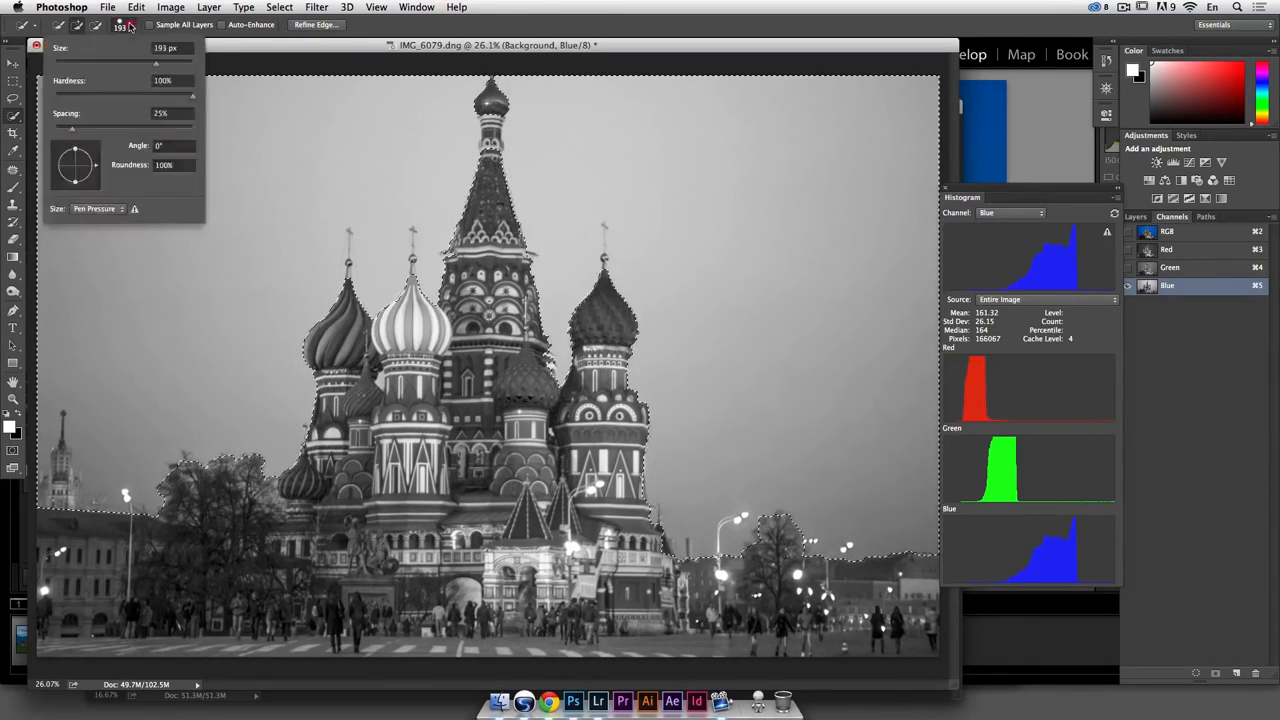
{"action": "left_click_drag", "start_coordinate": [156, 63], "coordinate": [129, 63]}
{"action": "left_click_drag", "start_coordinate": [193, 96], "coordinate": [147, 96]}
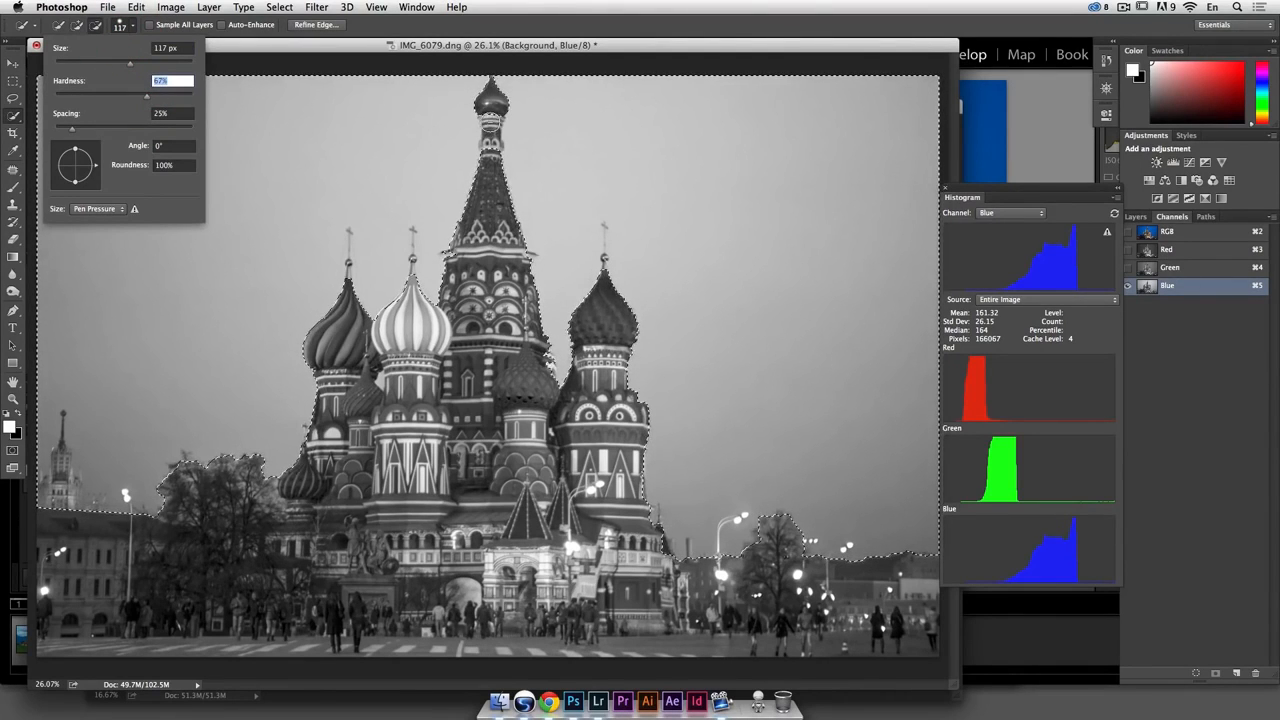
{"action": "left_click", "coordinate": [490, 120], "text": "alt"}
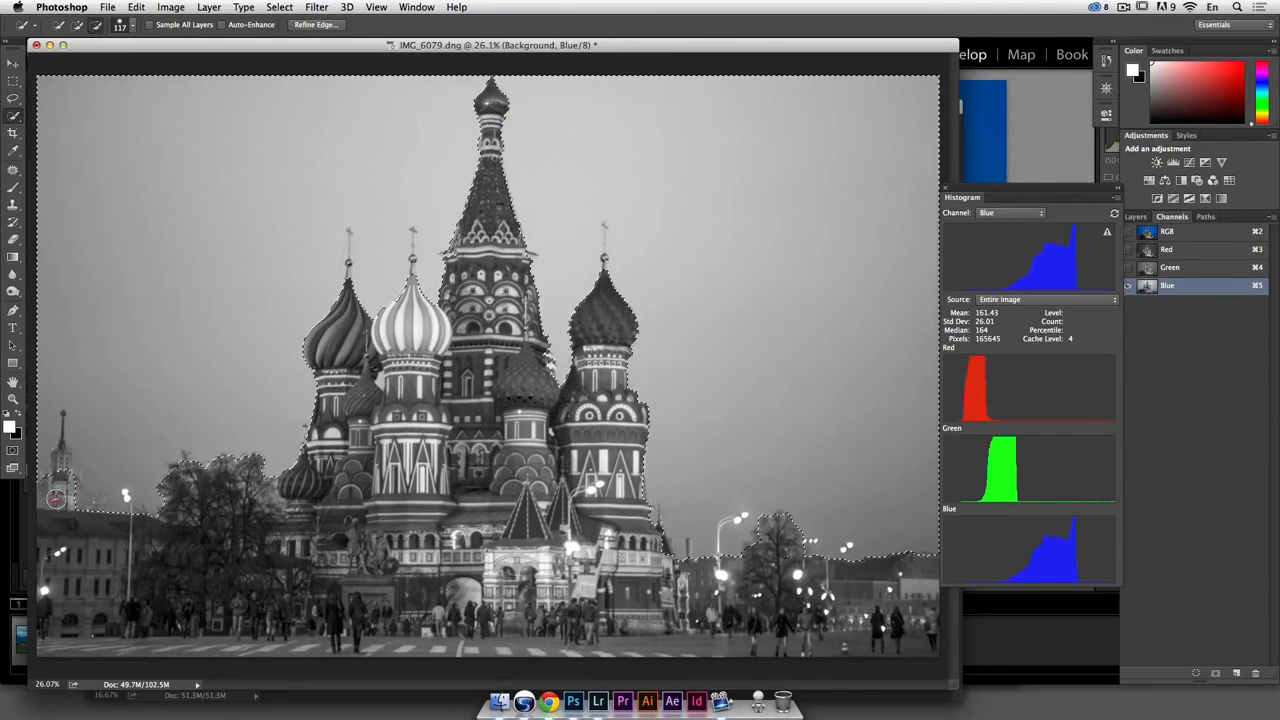
{"action": "left_click_drag", "start_coordinate": [60, 461], "coordinate": [61, 498]}
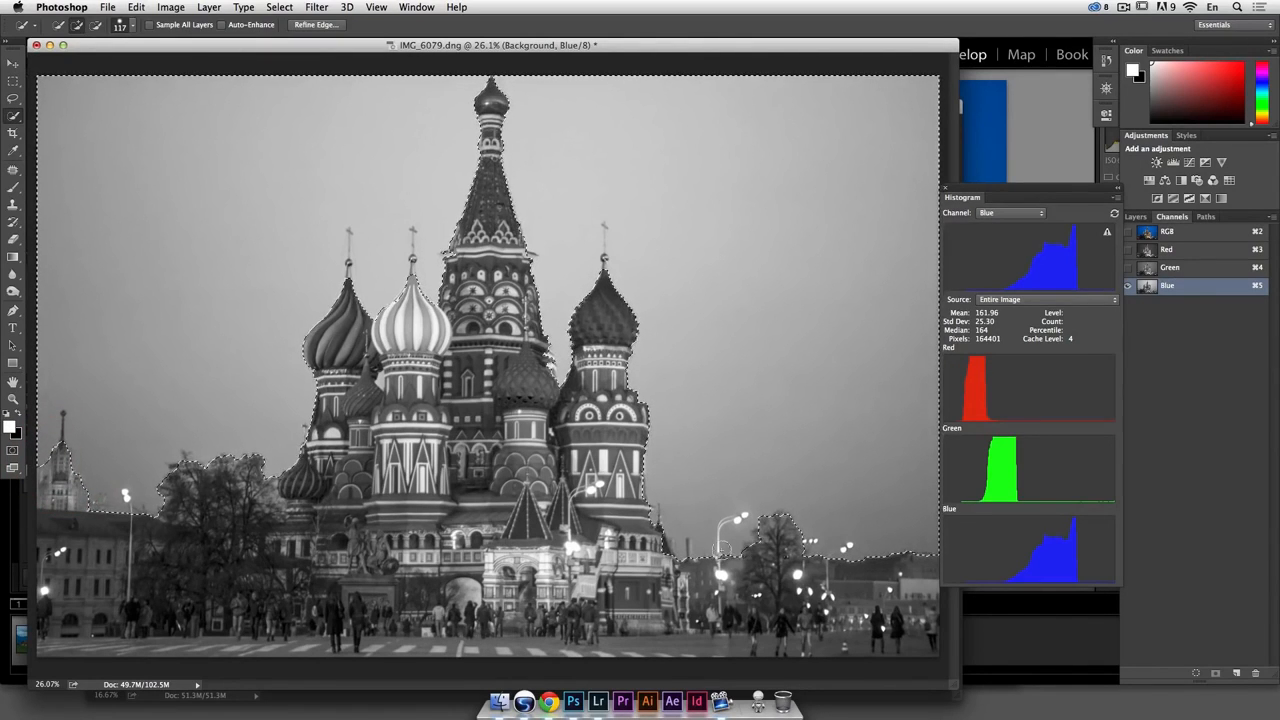
Restore the composite RGB view and open Refine Edge for the sky selection with the Overlay view mode
{"action": "left_click", "coordinate": [1168, 231]}
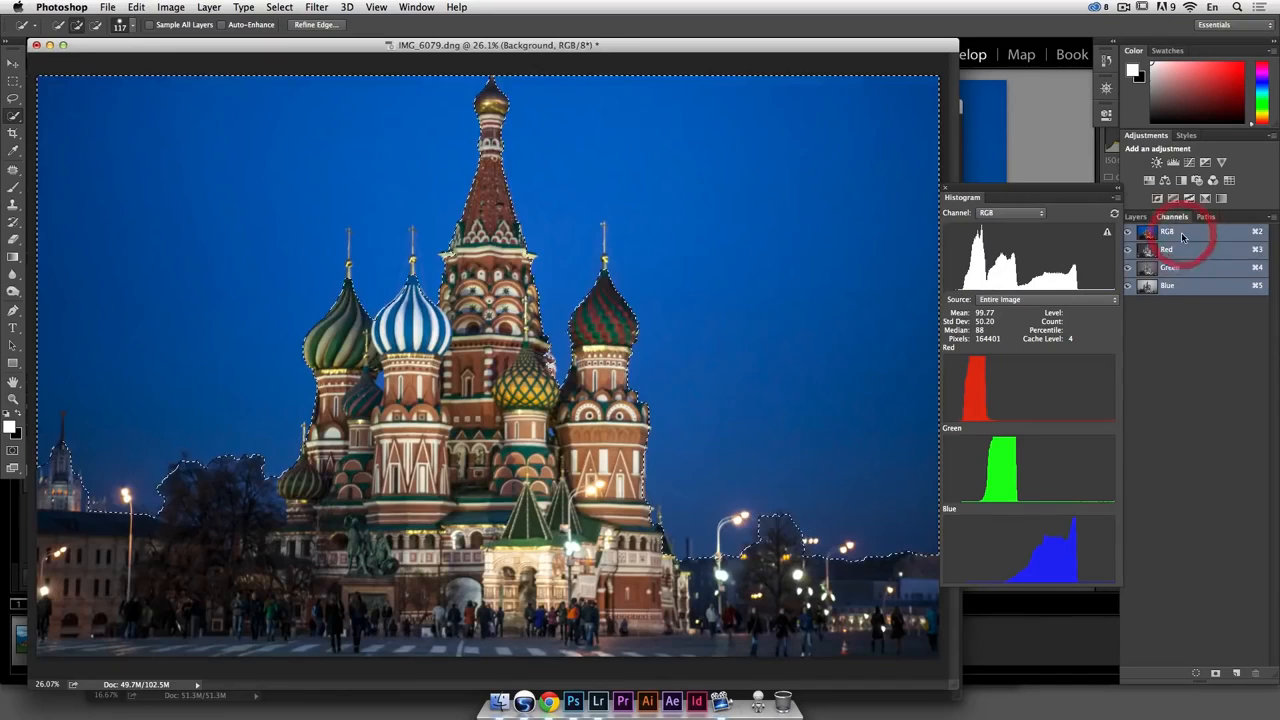
{"action": "left_click", "coordinate": [330, 25]}
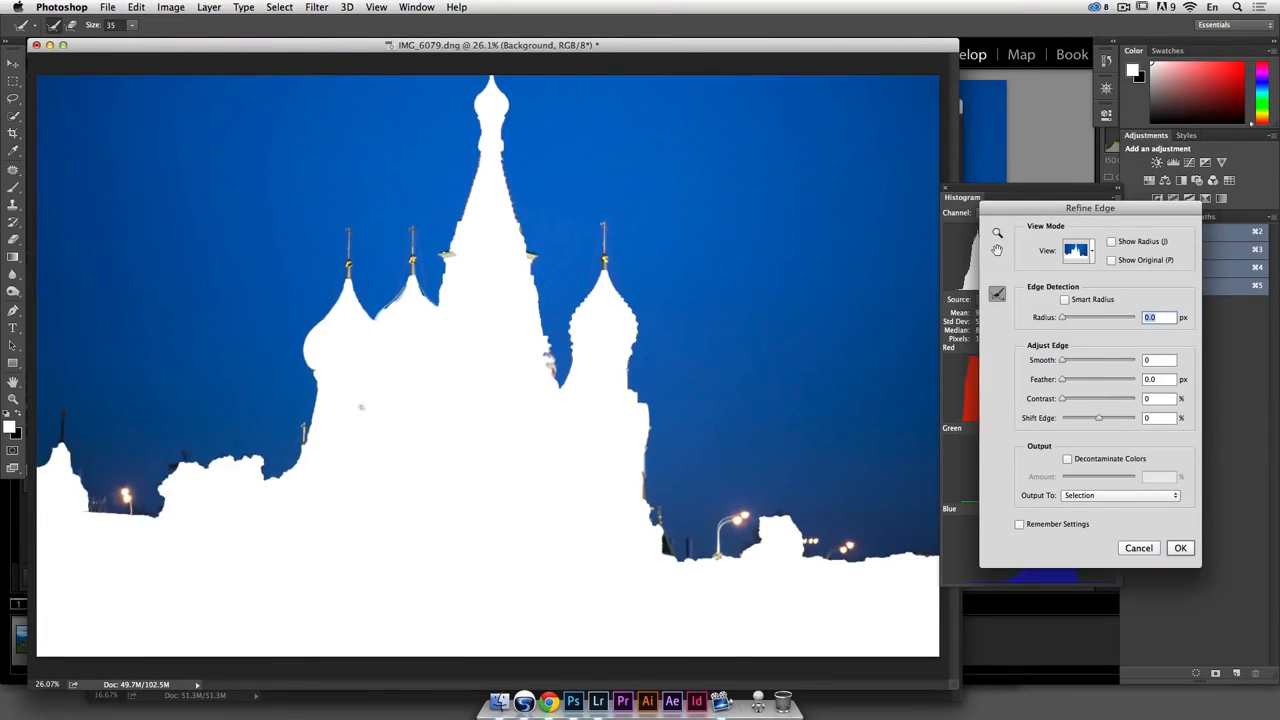
{"action": "left_click", "coordinate": [1092, 253]}
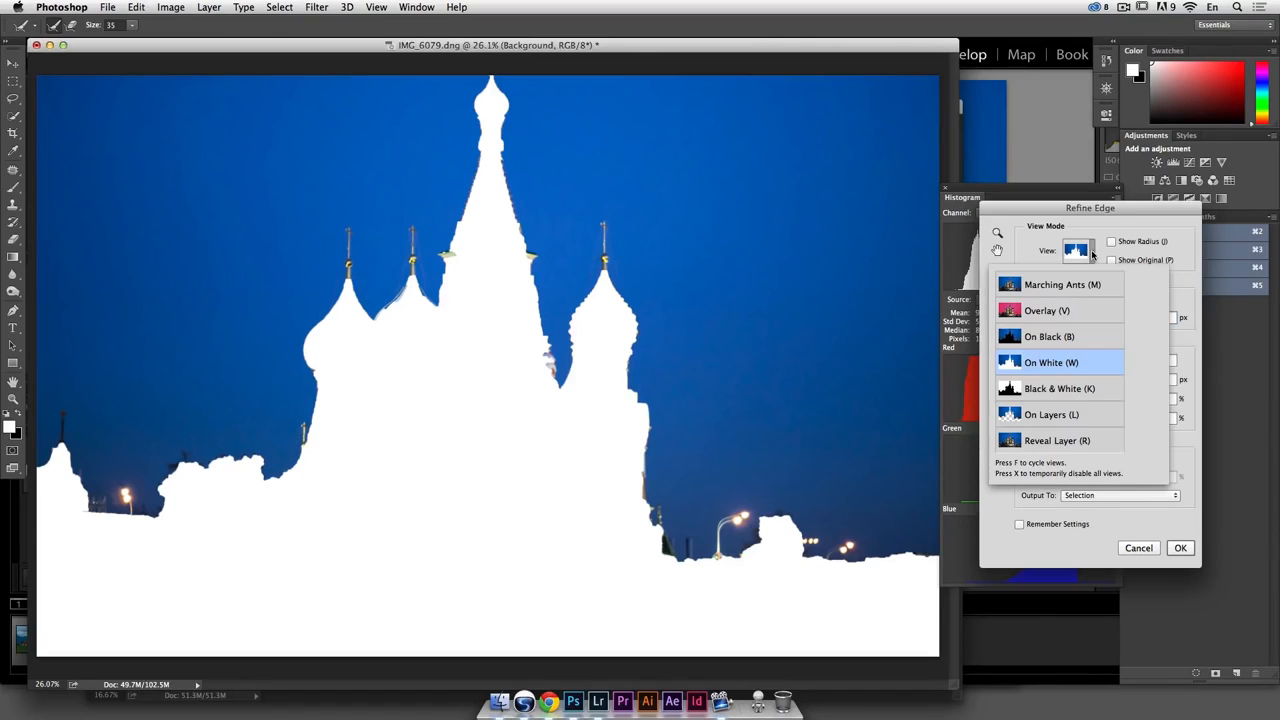
{"action": "left_click", "coordinate": [1090, 247]}
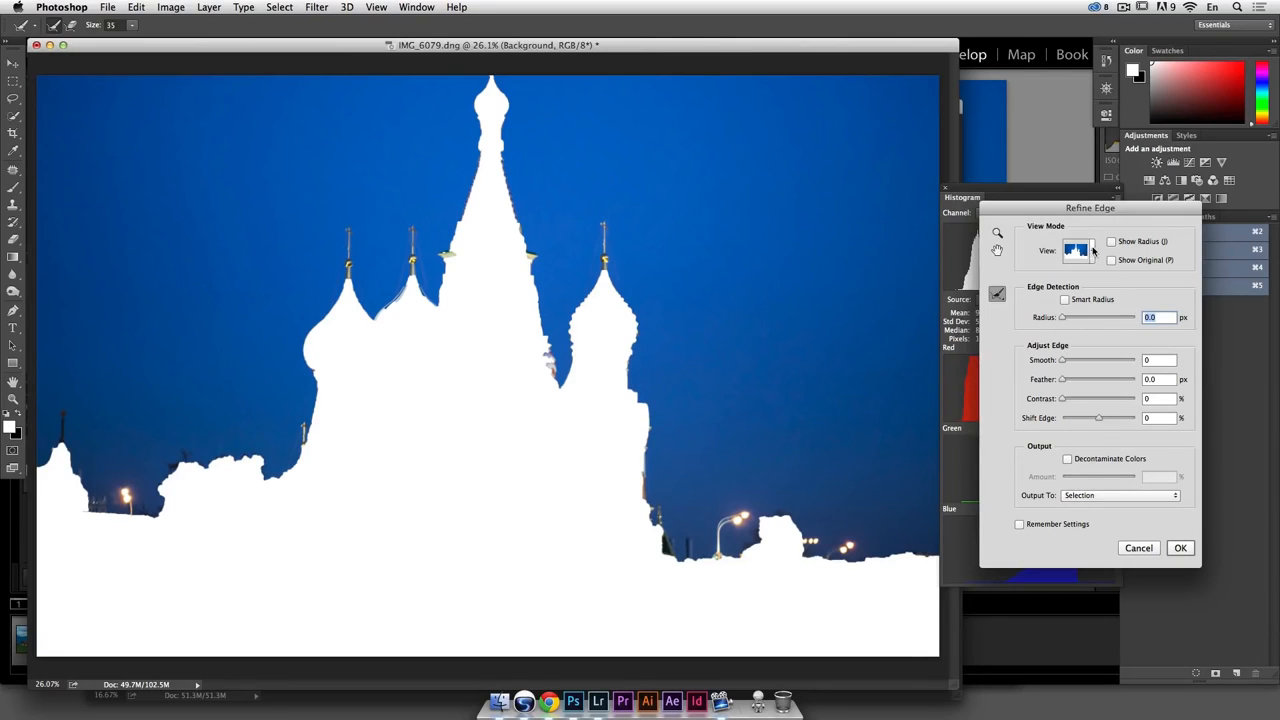
{"action": "left_click", "coordinate": [1093, 251]}
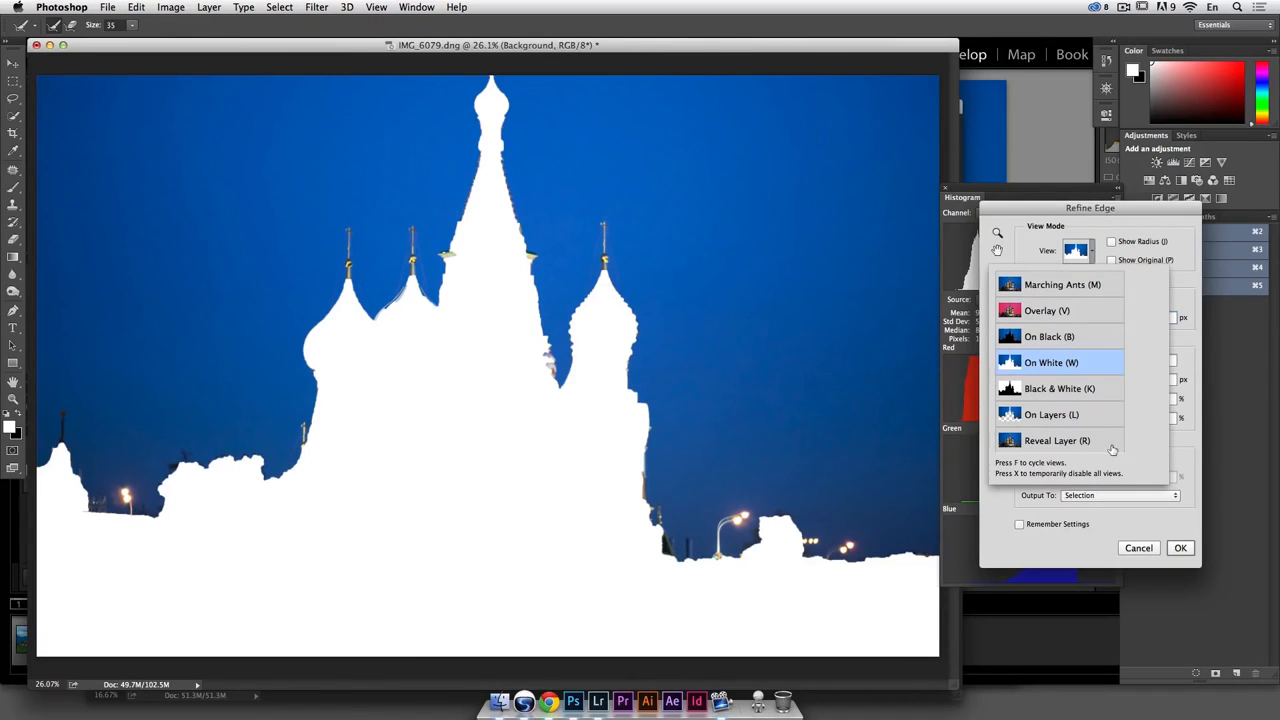
{"action": "left_click", "coordinate": [1101, 316]}
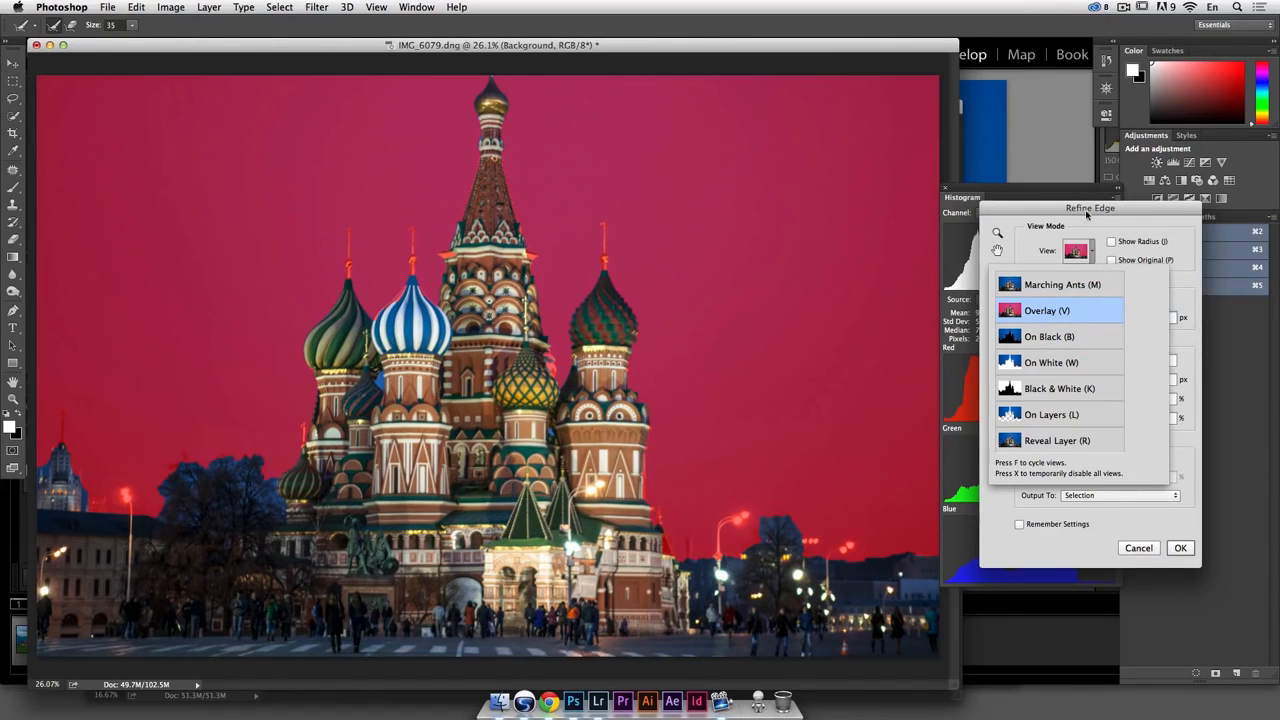
Enable Smart Radius and set the edge detection radius to 89.1 px
{"action": "left_click_drag", "start_coordinate": [1088, 210], "coordinate": [1098, 207]}
{"action": "left_click_drag", "start_coordinate": [1085, 313], "coordinate": [1096, 312]}
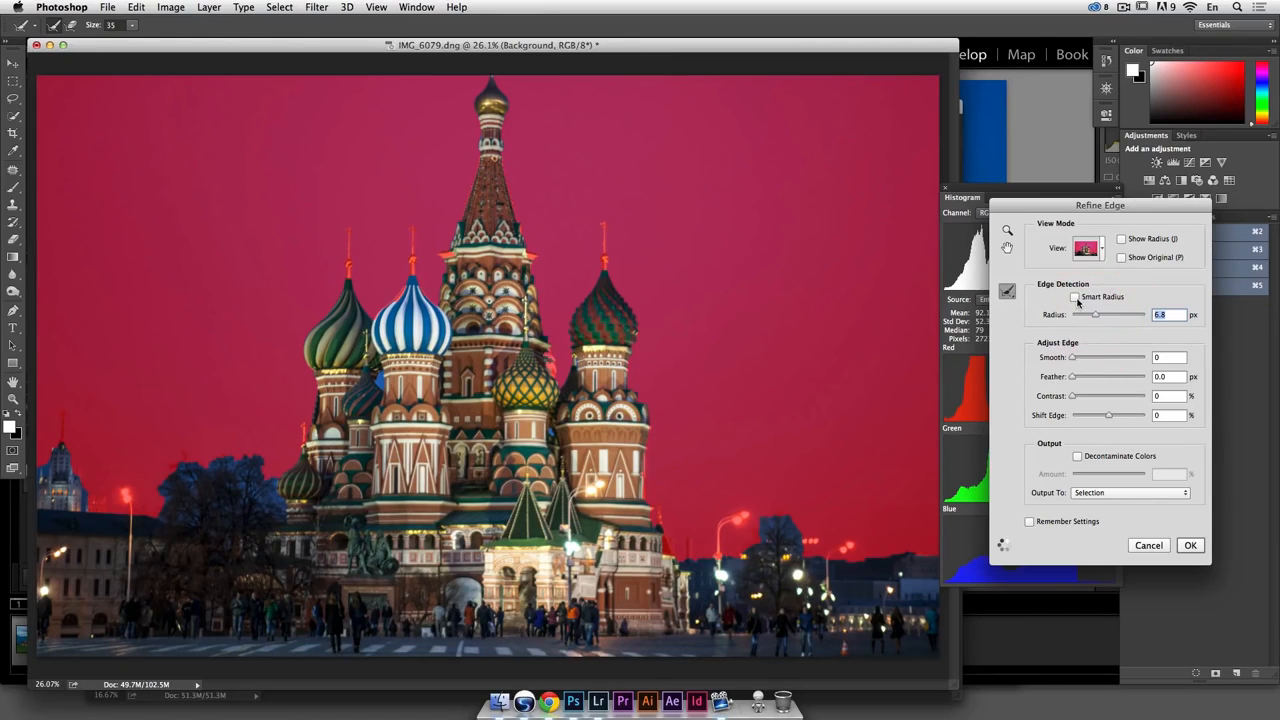
{"action": "left_click", "coordinate": [1075, 297]}
{"action": "left_click_drag", "start_coordinate": [1117, 312], "coordinate": [1134, 317]}
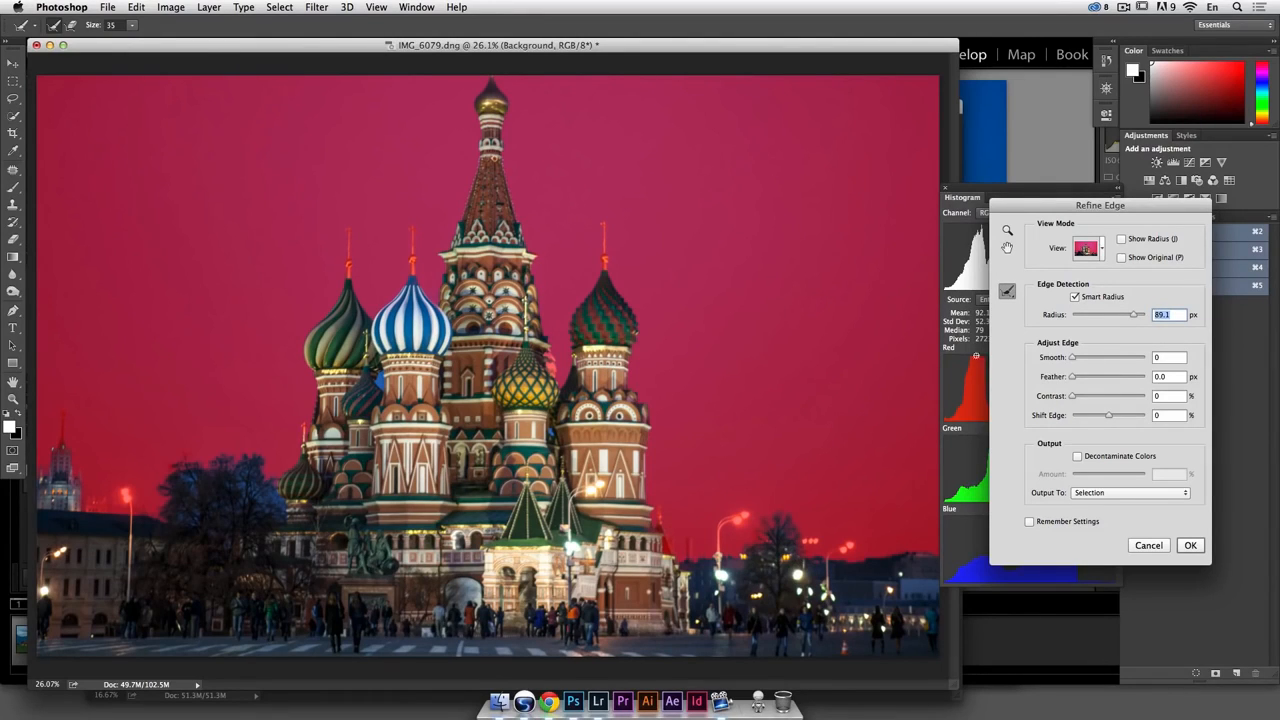
Refine the selection edge along the bare tree beside the cathedral using the Refine Radius tool at size 142
{"action": "left_click", "coordinate": [1008, 293]}
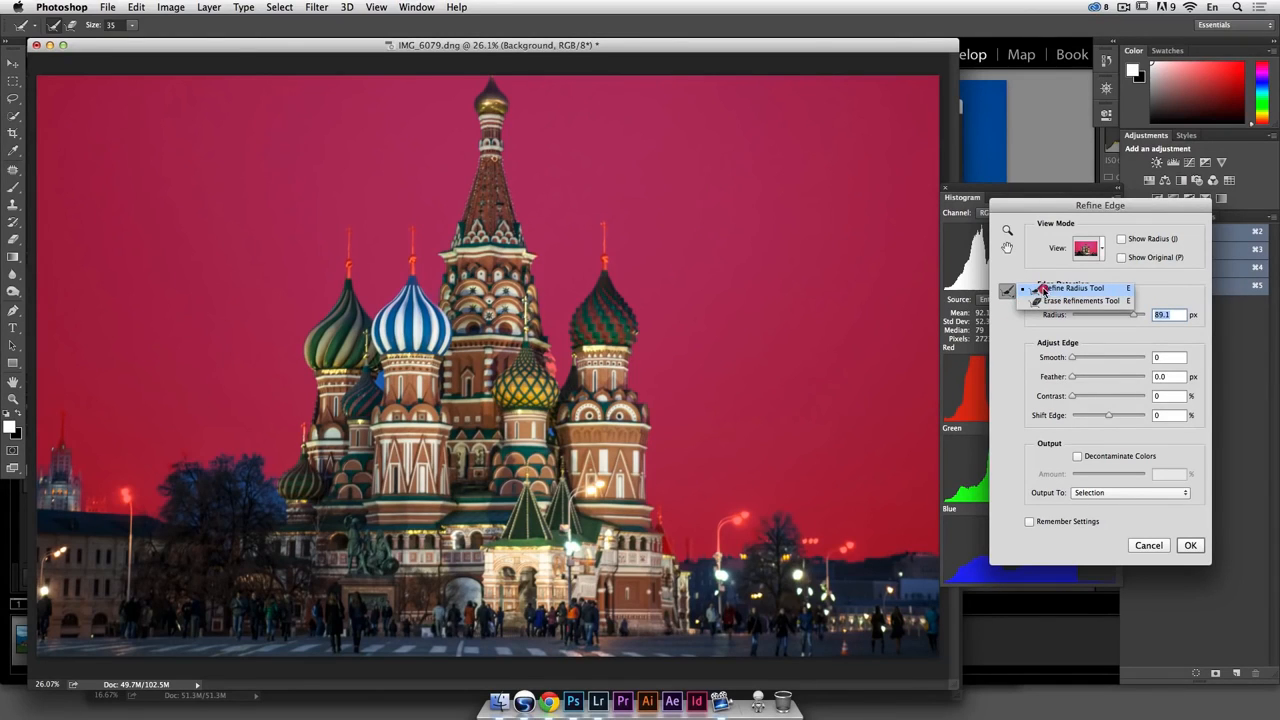
{"action": "left_click", "coordinate": [1045, 288]}
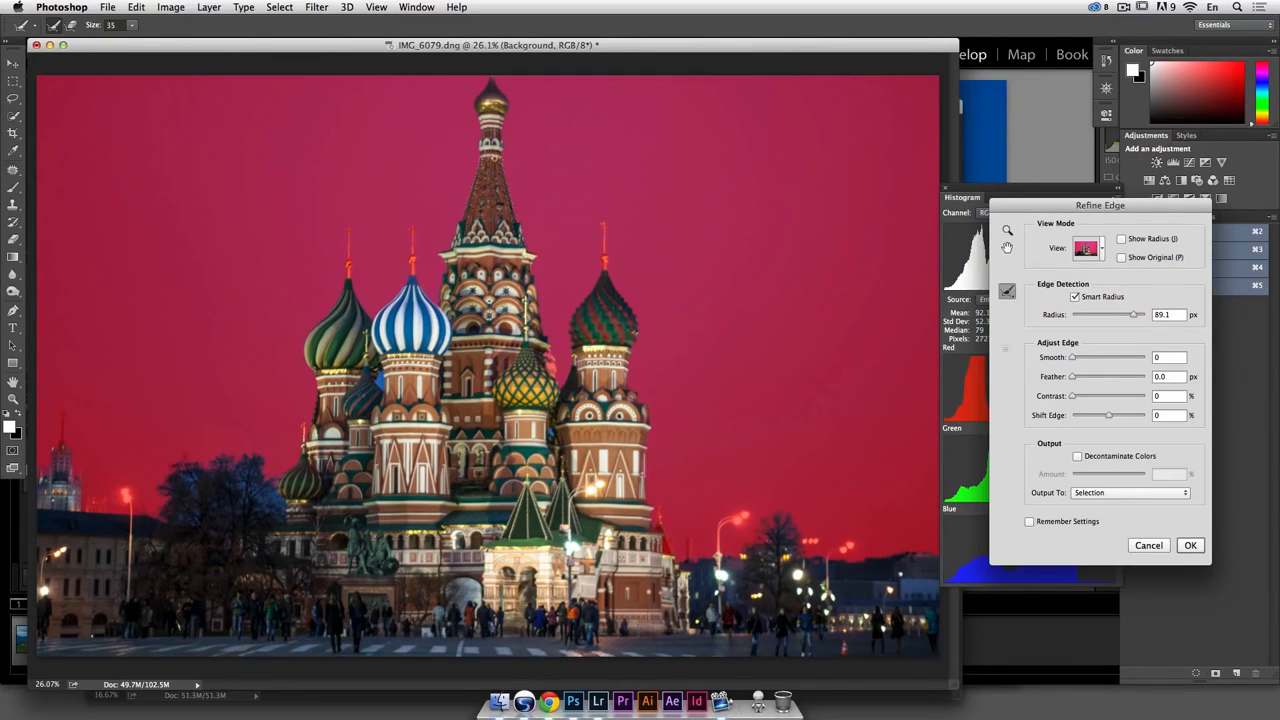
{"action": "key", "text": "alt"}
{"action": "mouse_move", "coordinate": [280, 506]}
{"action": "left_mouse_down"}
{"action": "mouse_move", "coordinate": [255, 515]}
{"action": "mouse_move", "coordinate": [268, 497]}
{"action": "left_mouse_up"}
{"action": "left_click", "coordinate": [131, 24]}
{"action": "left_click_drag", "start_coordinate": [131, 41], "coordinate": [186, 42]}
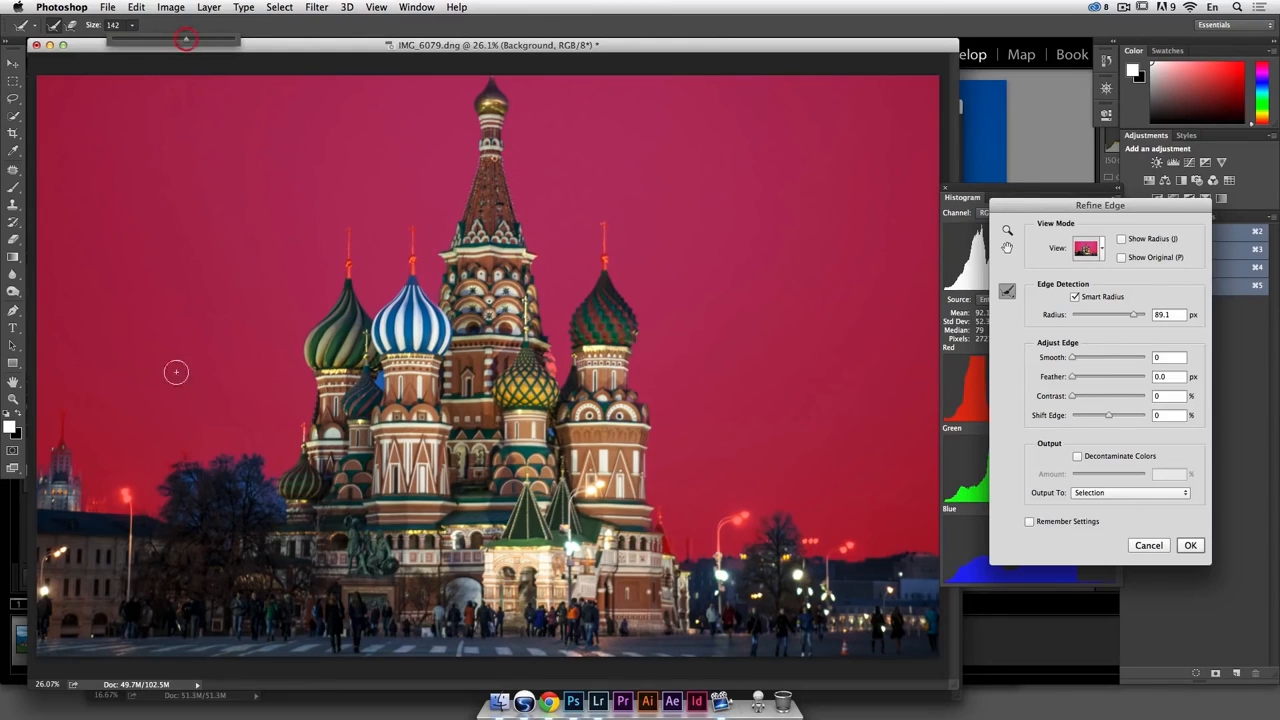
{"action": "mouse_move", "coordinate": [236, 467]}
{"action": "left_mouse_down"}
{"action": "mouse_move", "coordinate": [272, 511]}
{"action": "mouse_move", "coordinate": [261, 465]}
{"action": "mouse_move", "coordinate": [261, 477]}
{"action": "mouse_move", "coordinate": [242, 462]}
{"action": "mouse_move", "coordinate": [220, 478]}
{"action": "mouse_move", "coordinate": [262, 515]}
{"action": "mouse_move", "coordinate": [244, 463]}
{"action": "mouse_move", "coordinate": [251, 501]}
{"action": "mouse_move", "coordinate": [186, 467]}
{"action": "mouse_move", "coordinate": [183, 516]}
{"action": "mouse_move", "coordinate": [199, 477]}
{"action": "mouse_move", "coordinate": [202, 519]}
{"action": "mouse_move", "coordinate": [225, 480]}
{"action": "mouse_move", "coordinate": [275, 516]}
{"action": "left_mouse_up"}
{"action": "mouse_move", "coordinate": [277, 519]}
{"action": "left_mouse_down"}
{"action": "mouse_move", "coordinate": [249, 480]}
{"action": "mouse_move", "coordinate": [259, 464]}
{"action": "left_mouse_up"}
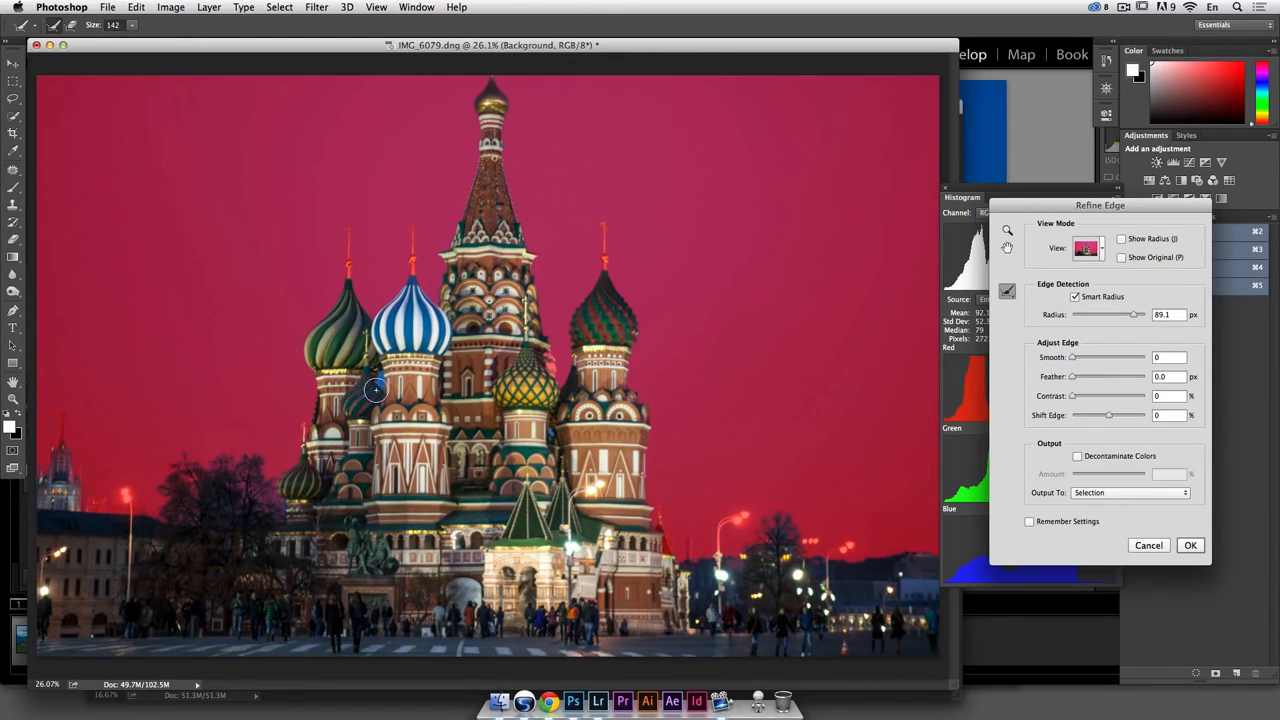
Reduce the refine brush size to 74 and brush over the blue sky gap beside the striped dome
{"action": "left_click", "coordinate": [132, 28]}
{"action": "left_click_drag", "start_coordinate": [124, 40], "coordinate": [105, 40]}
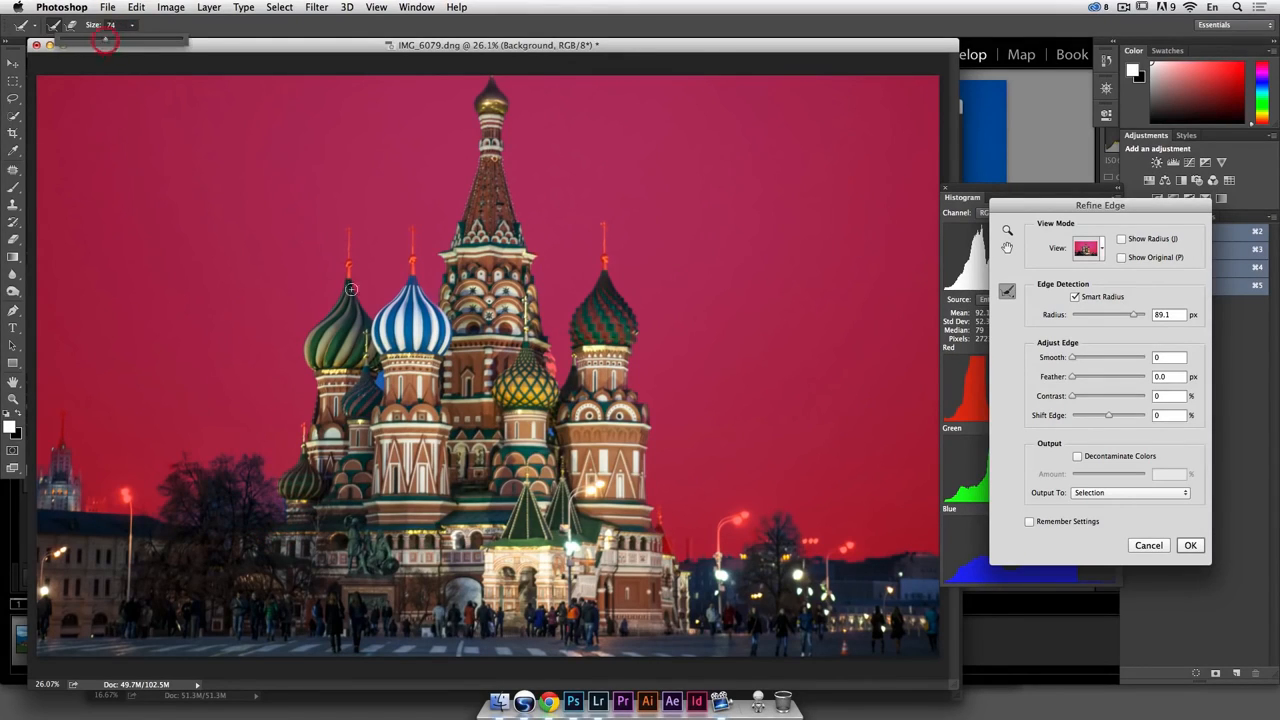
{"action": "left_click_drag", "start_coordinate": [378, 382], "coordinate": [385, 394]}
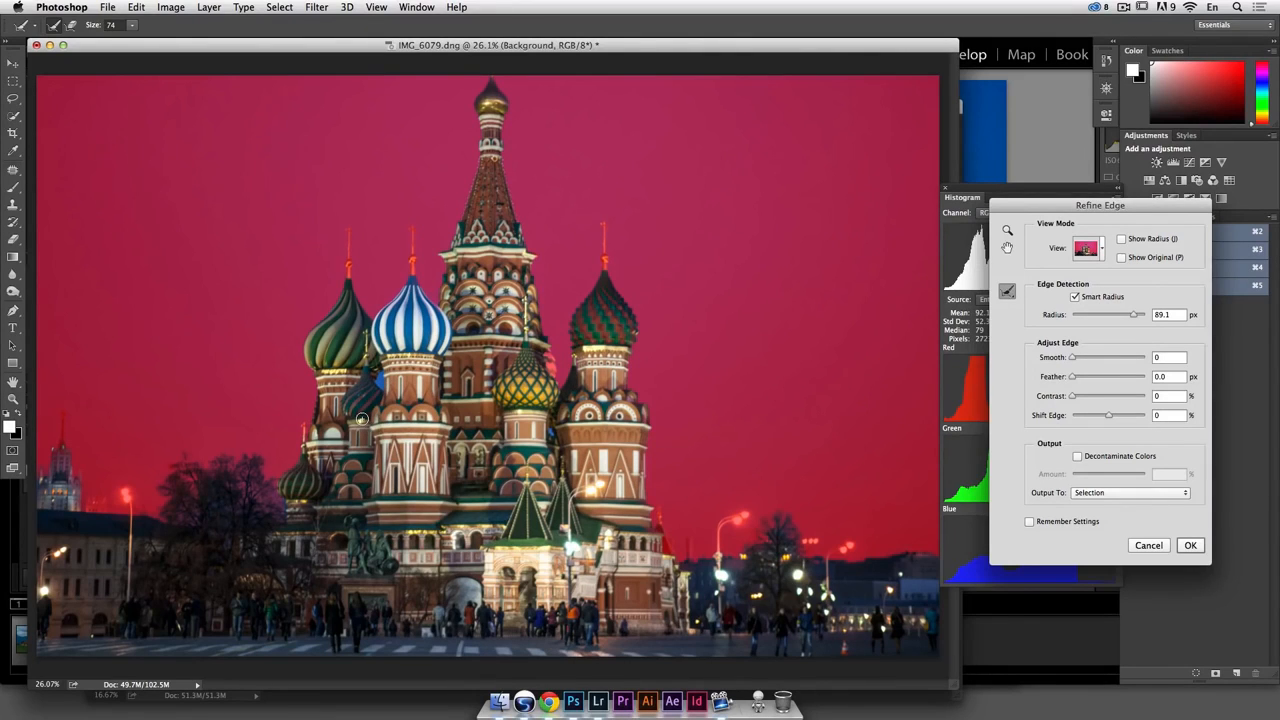
Touch up the selection edge along the cathedral's lower right side and the street lamps, and apply the Refine Edge result
{"action": "key", "text": "alt"}
{"action": "mouse_move", "coordinate": [651, 533]}
{"action": "left_mouse_down"}
{"action": "mouse_move", "coordinate": [667, 563]}
{"action": "mouse_move", "coordinate": [655, 514]}
{"action": "left_mouse_up"}
{"action": "mouse_move", "coordinate": [670, 566]}
{"action": "left_mouse_down"}
{"action": "mouse_move", "coordinate": [655, 532]}
{"action": "mouse_move", "coordinate": [672, 578]}
{"action": "left_mouse_up"}
{"action": "mouse_move", "coordinate": [652, 533]}
{"action": "left_mouse_down"}
{"action": "mouse_move", "coordinate": [680, 571]}
{"action": "mouse_move", "coordinate": [661, 580]}
{"action": "left_mouse_up"}
{"action": "left_click_drag", "start_coordinate": [729, 522], "coordinate": [722, 569]}
{"action": "left_click", "coordinate": [829, 550]}
{"action": "left_click", "coordinate": [124, 495]}
{"action": "left_click", "coordinate": [1190, 545]}
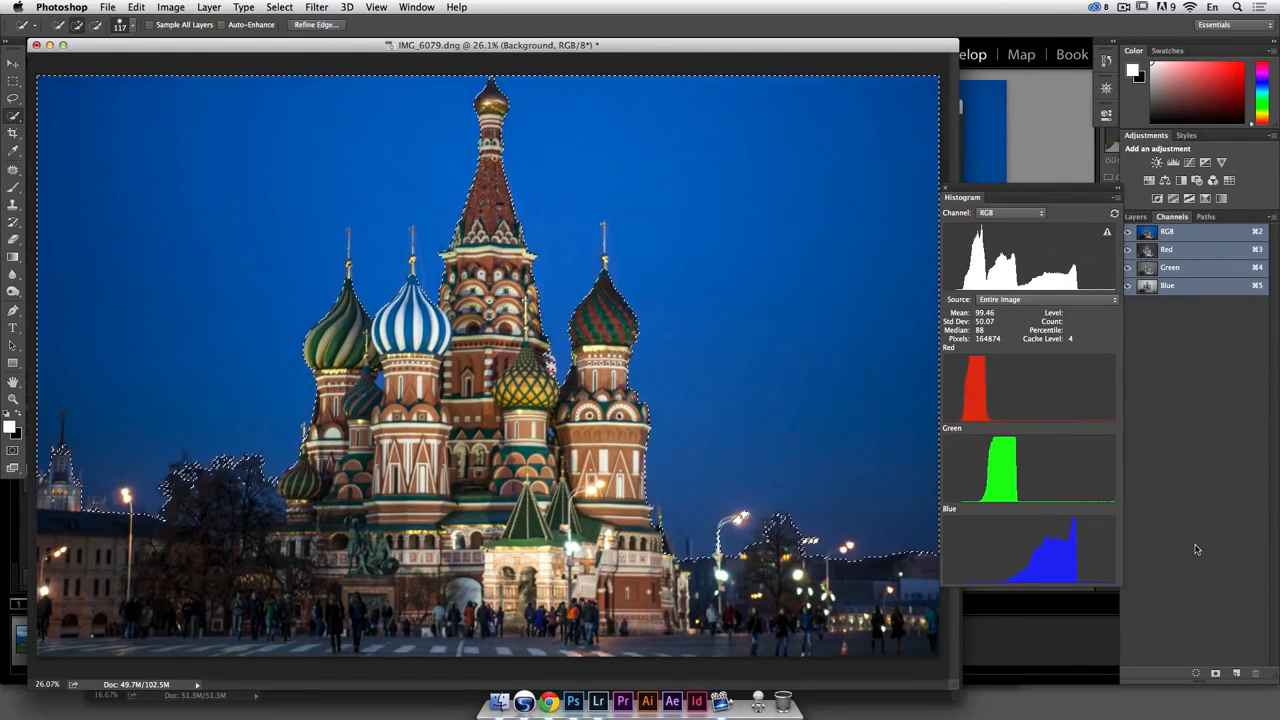
Make the sunset layer, Layer 1, visible and mask it with the refined sky selection
{"action": "left_click", "coordinate": [1136, 217]}
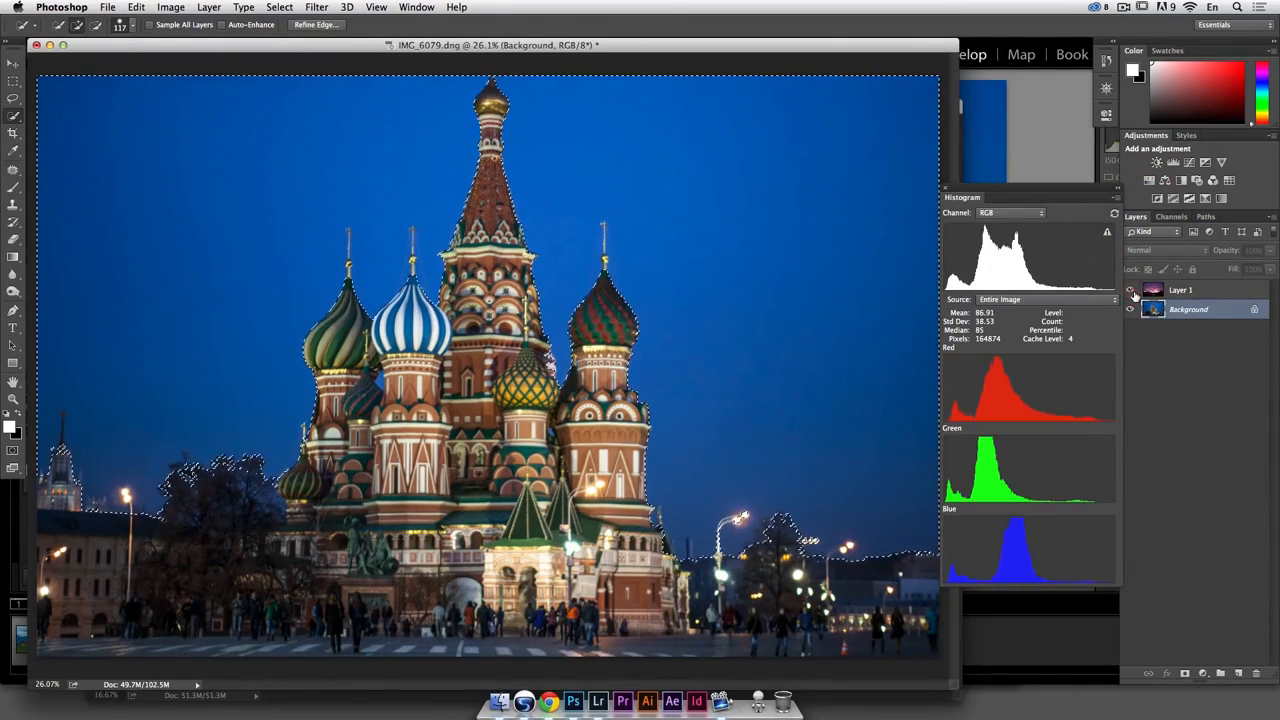
{"action": "left_click", "coordinate": [1130, 290]}
{"action": "left_click", "coordinate": [1202, 291]}
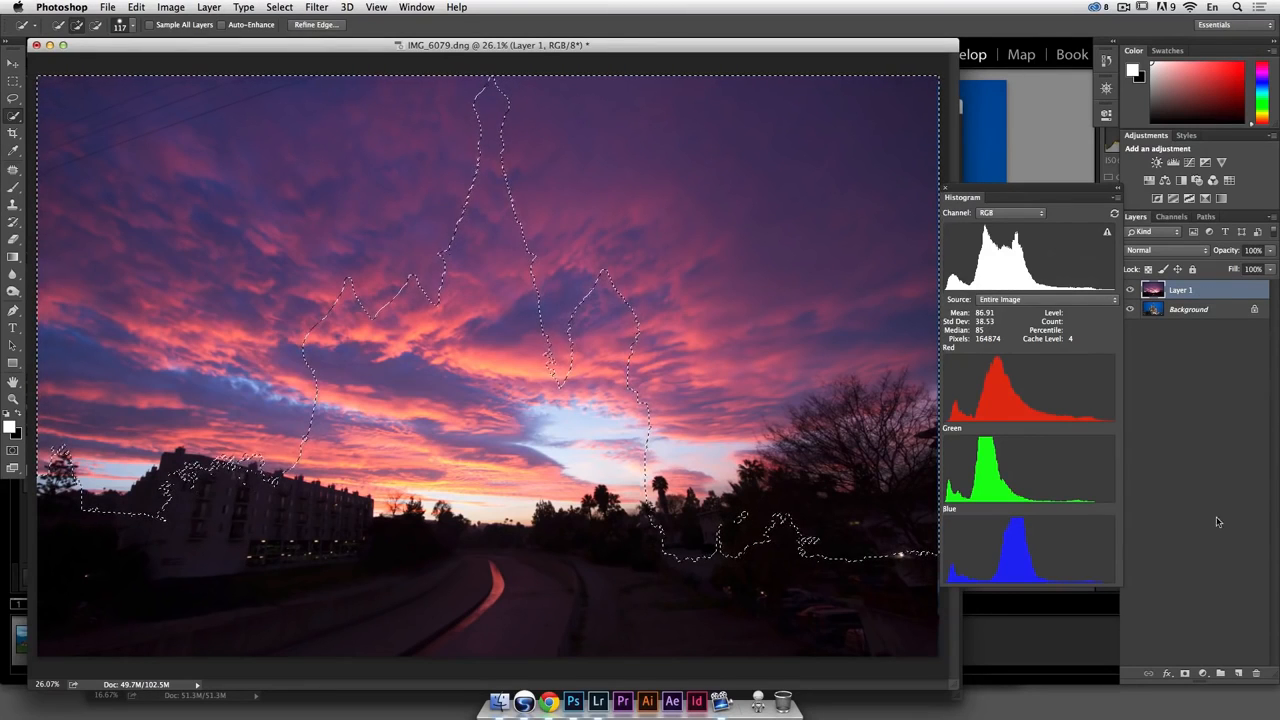
{"action": "left_click", "coordinate": [1186, 675]}
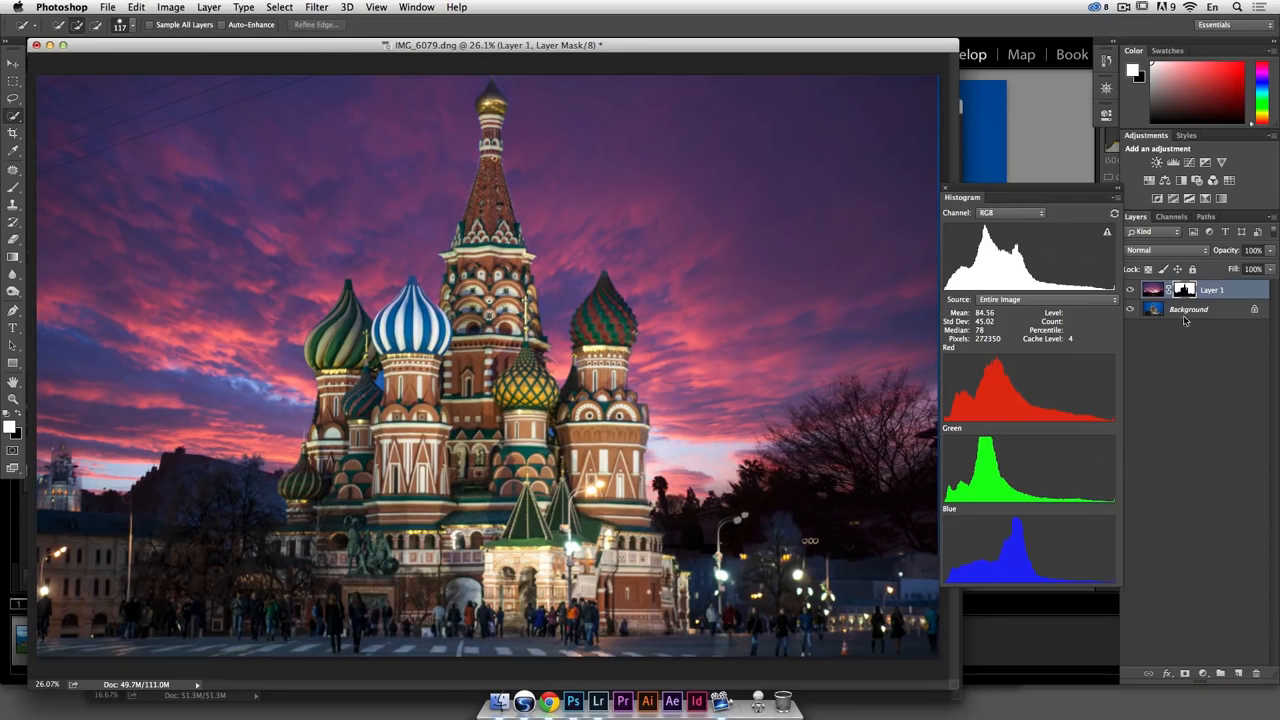
Unlink Layer 1's image from its mask, zoom out to 16.67%, and shift the sunset sideways behind the cathedral and back
{"action": "left_click", "coordinate": [1152, 290]}
{"action": "left_click", "coordinate": [13, 64]}
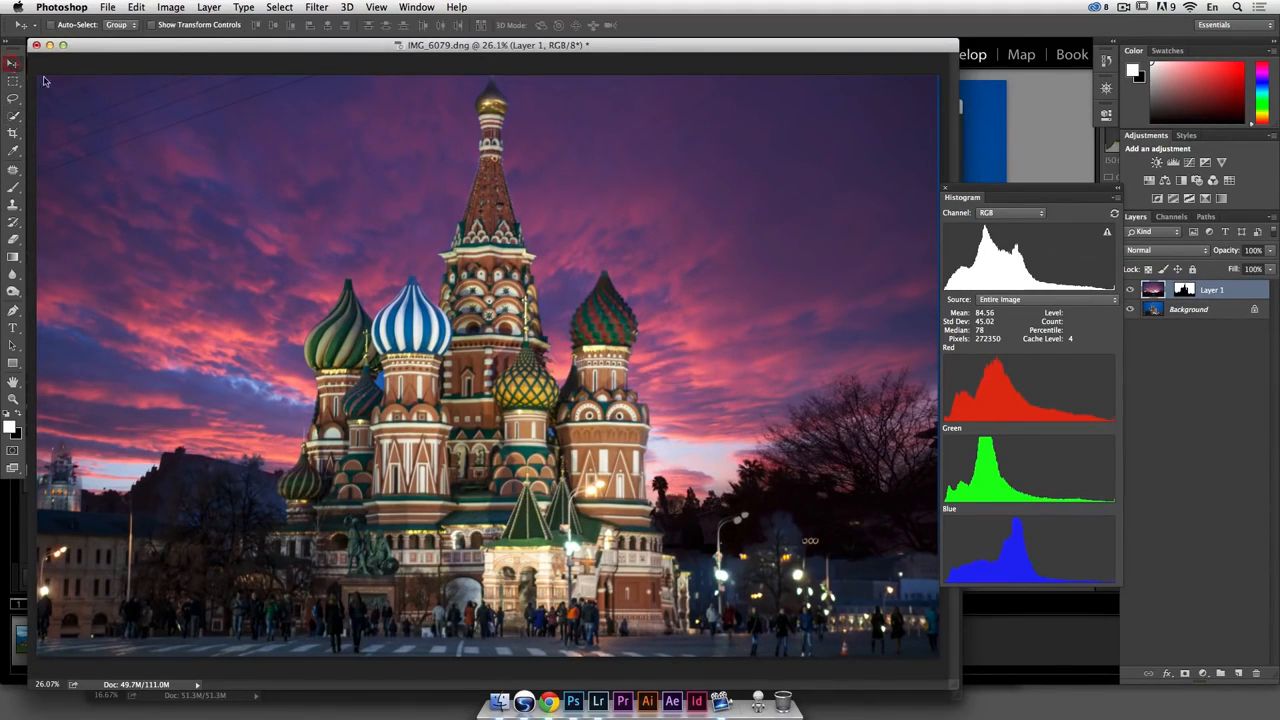
{"action": "mouse_move", "coordinate": [307, 385]}
{"action": "left_mouse_down"}
{"action": "mouse_move", "coordinate": [382, 380]}
{"action": "mouse_move", "coordinate": [233, 340]}
{"action": "mouse_move", "coordinate": [352, 385]}
{"action": "mouse_move", "coordinate": [305, 385]}
{"action": "mouse_move", "coordinate": [380, 400]}
{"action": "mouse_move", "coordinate": [312, 328]}
{"action": "mouse_move", "coordinate": [333, 405]}
{"action": "mouse_move", "coordinate": [307, 395]}
{"action": "left_mouse_up"}
{"action": "key", "text": "super+minus"}
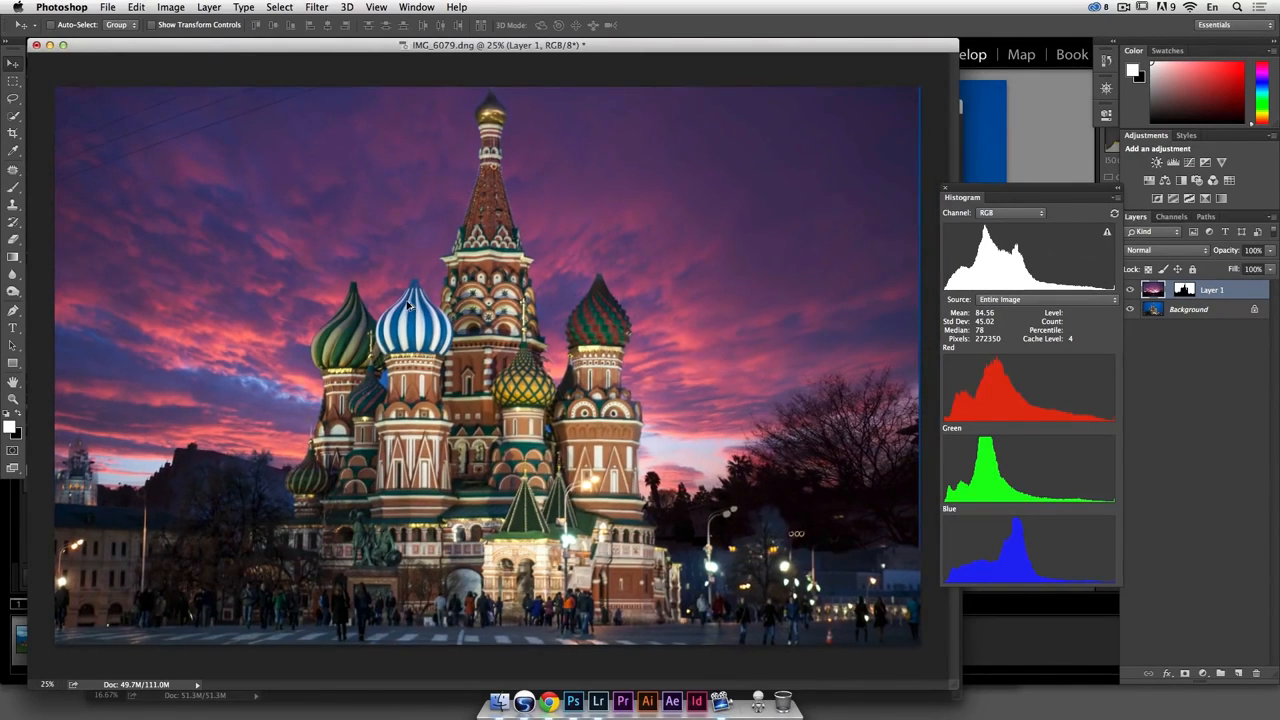
{"action": "key", "text": "super+minus"}
{"action": "left_click_drag", "start_coordinate": [565, 337], "coordinate": [620, 325]}
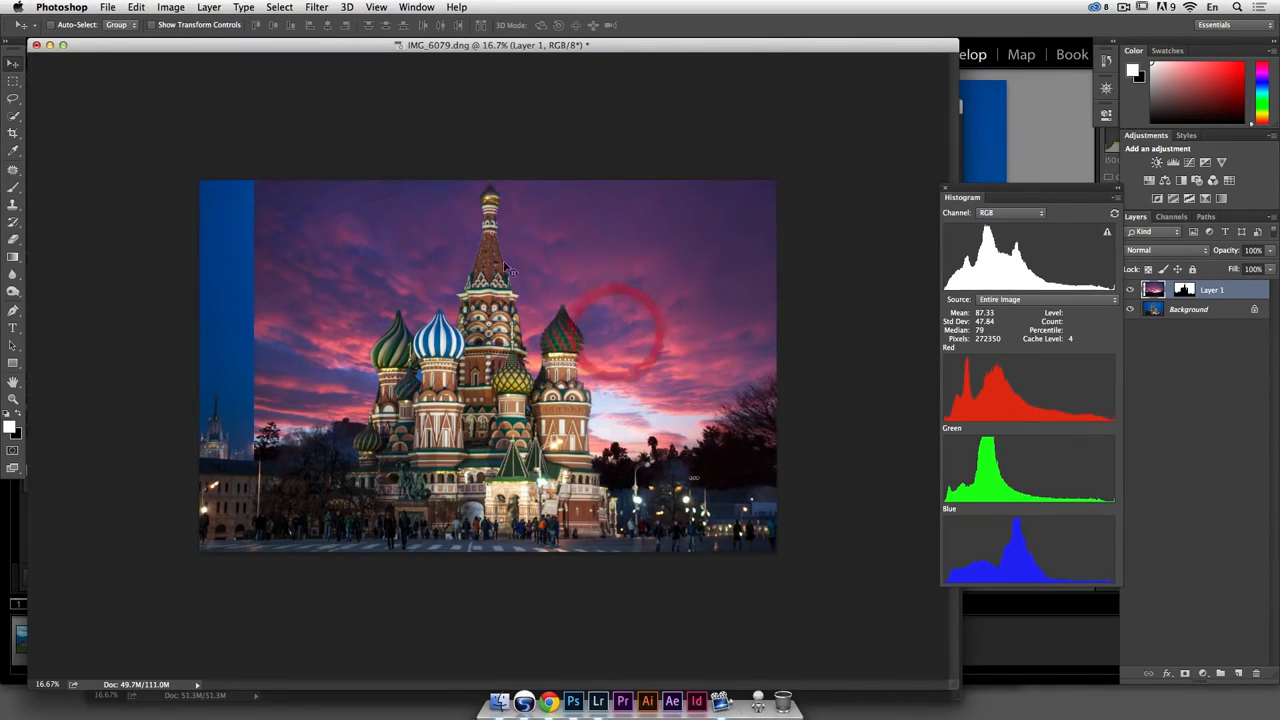
{"action": "left_click_drag", "start_coordinate": [438, 351], "coordinate": [390, 352]}
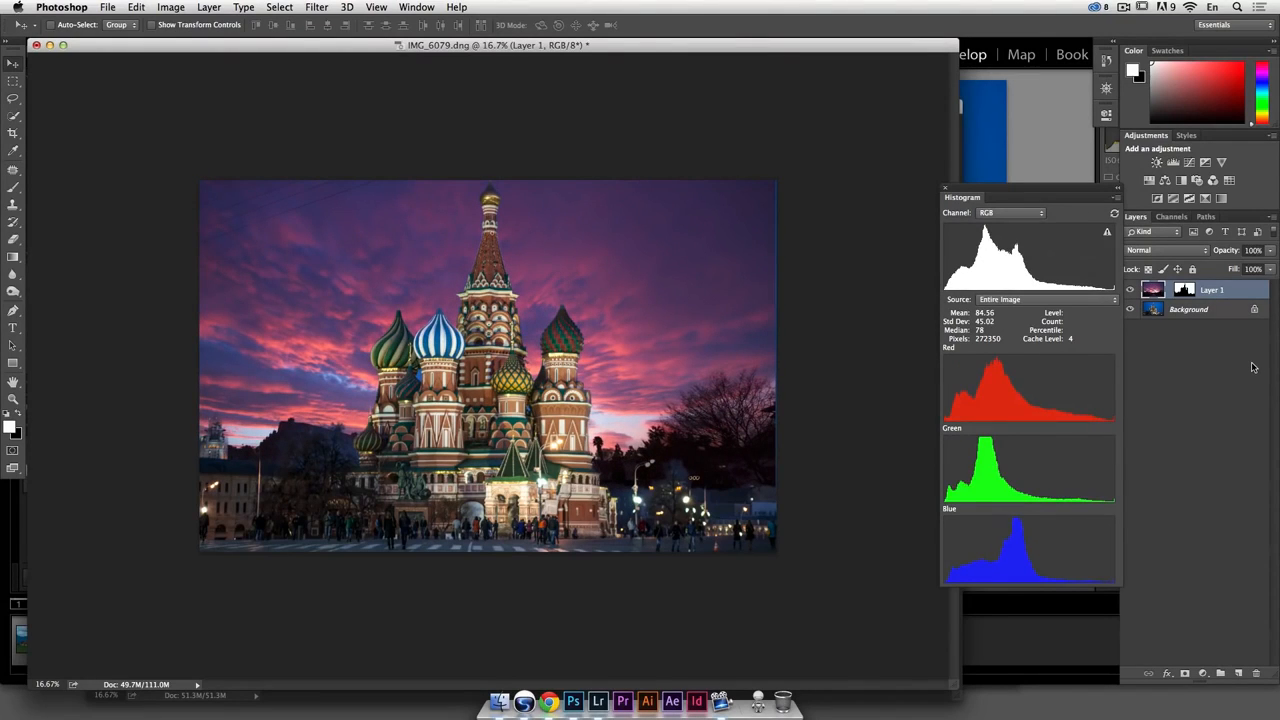
Load Layer 1's mask as a selection and save it as a new channel named Original
{"action": "left_click", "coordinate": [1185, 290], "text": "super"}
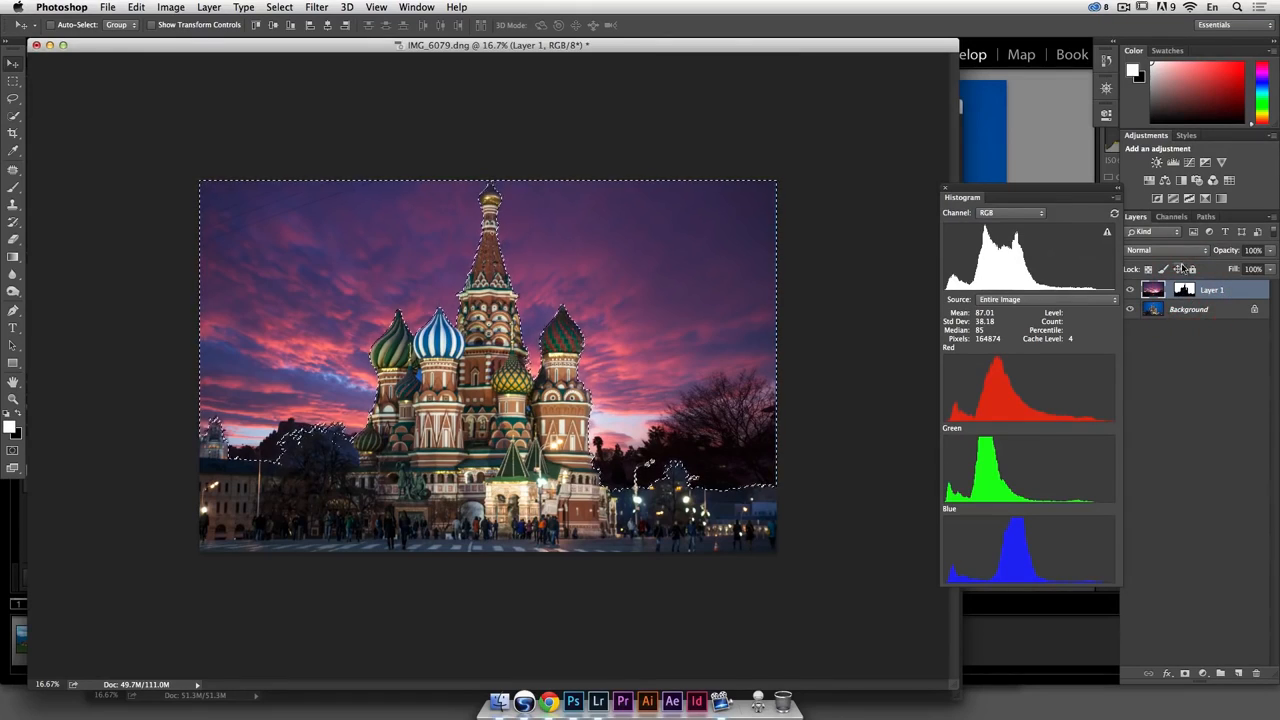
{"action": "left_click", "coordinate": [1171, 216]}
{"action": "left_click", "coordinate": [1136, 216]}
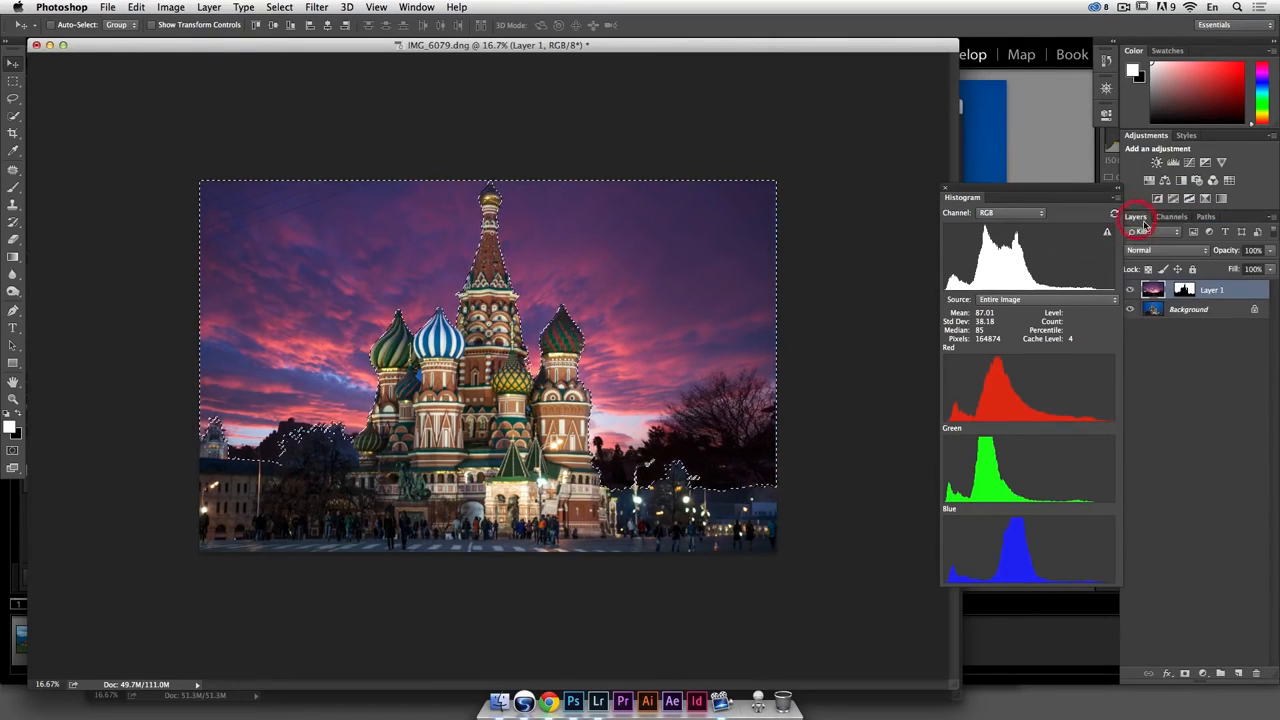
{"action": "left_click", "coordinate": [279, 7]}
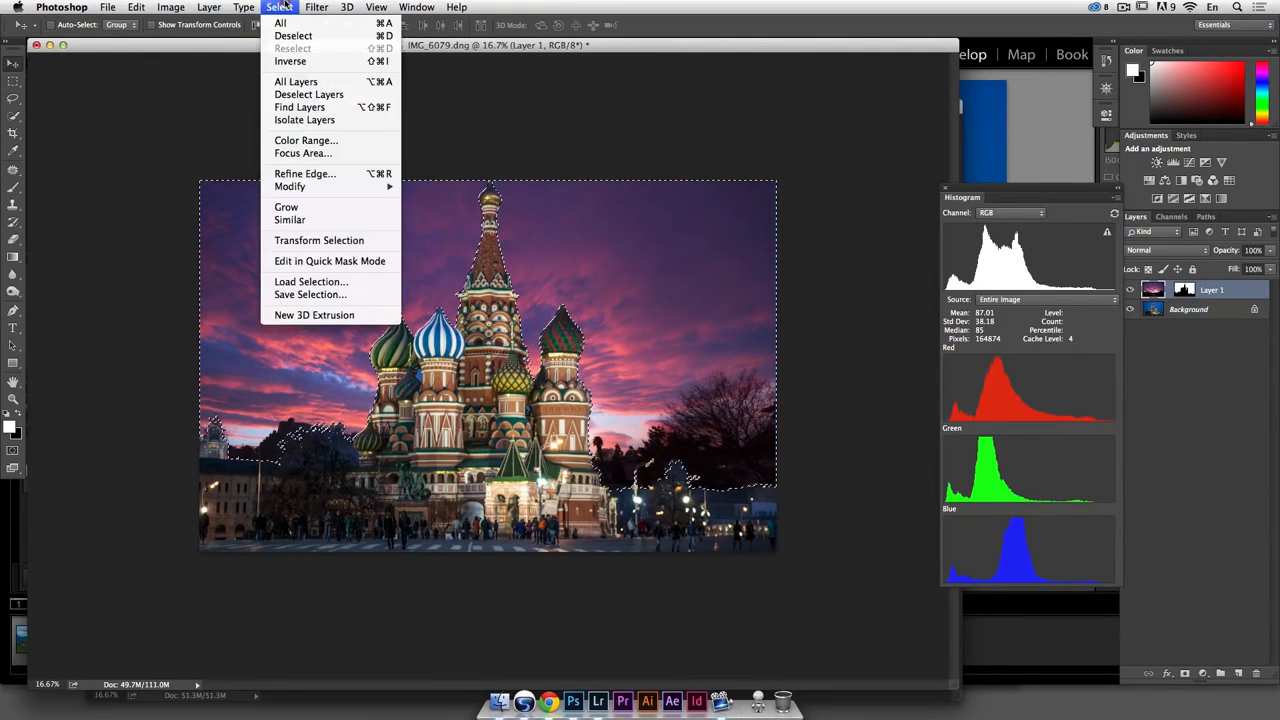
{"action": "left_click", "coordinate": [345, 294]}
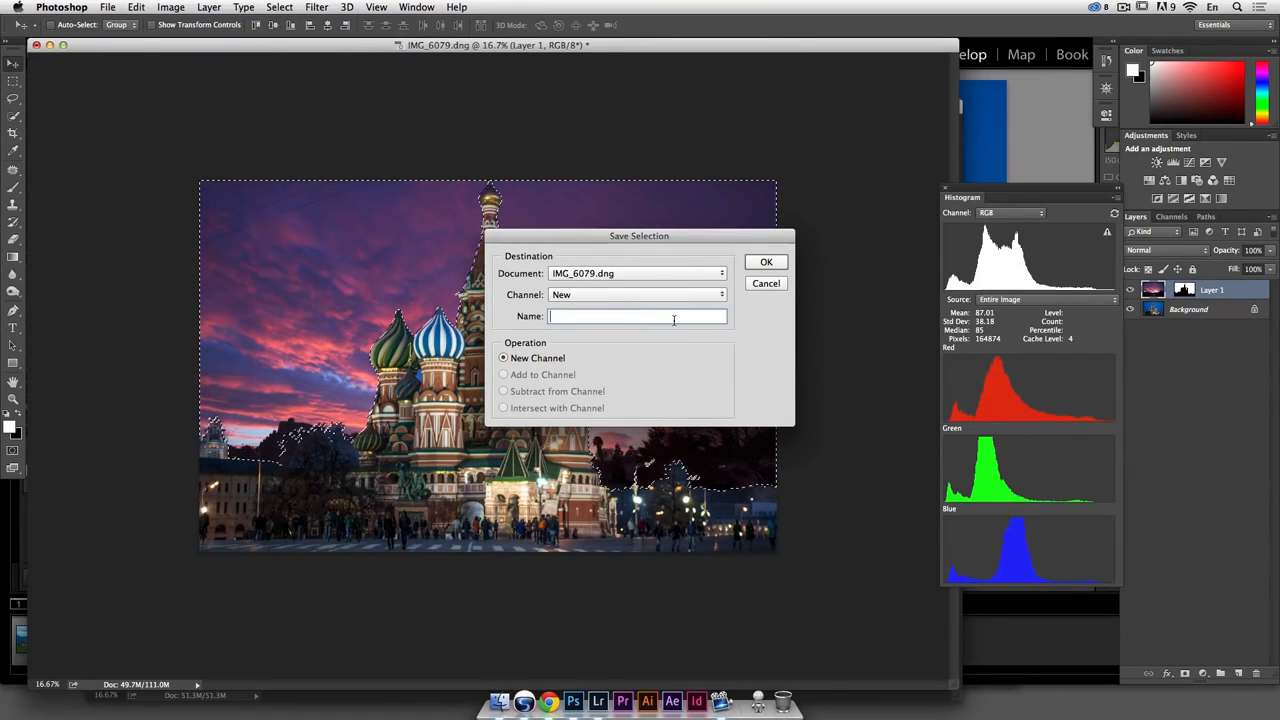
{"action": "type", "text": "Orgi"}
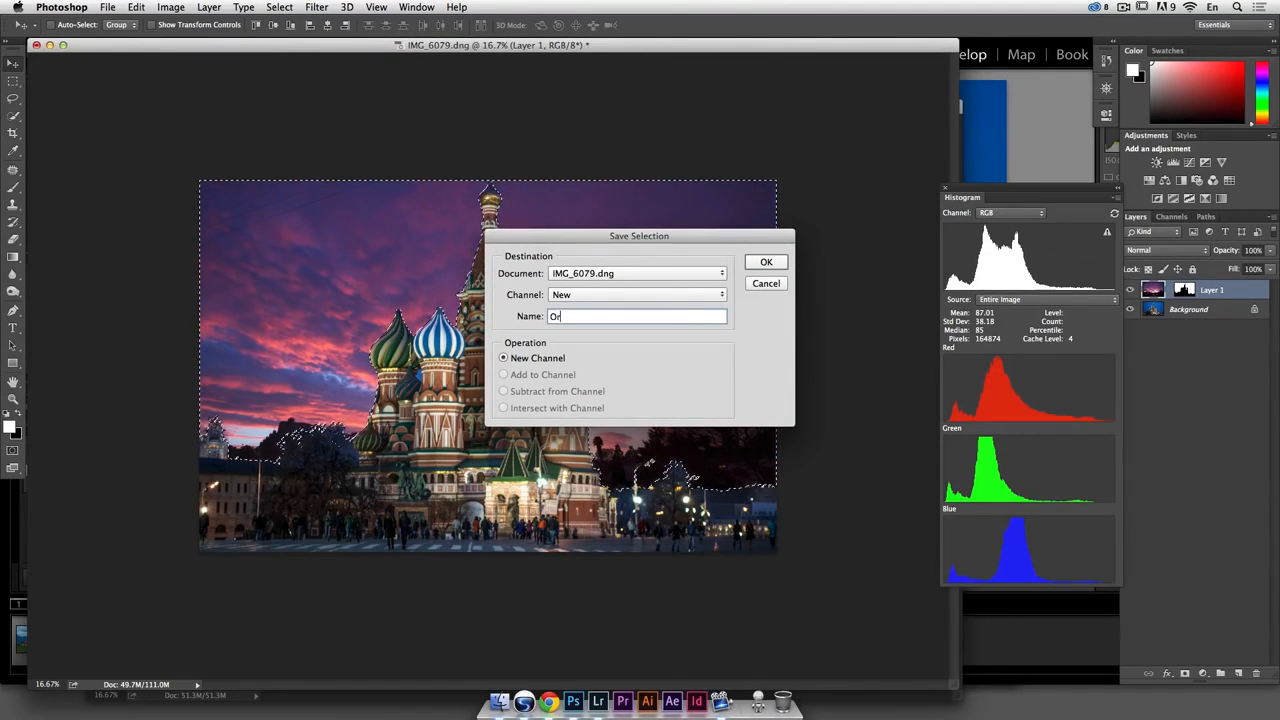
{"action": "key", "text": "BackSpace"}
{"action": "key", "text": "BackSpace"}
{"action": "type", "text": "i"}
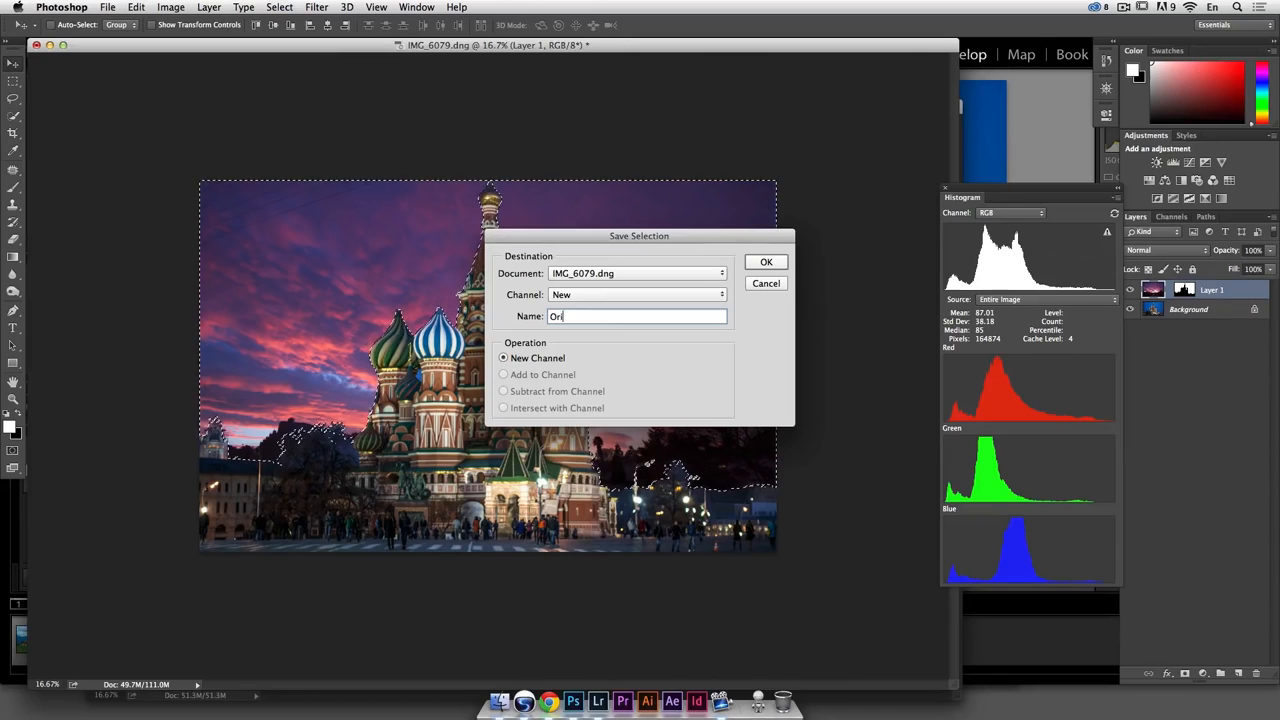
{"action": "type", "text": "ginal"}
{"action": "key", "text": "Return"}
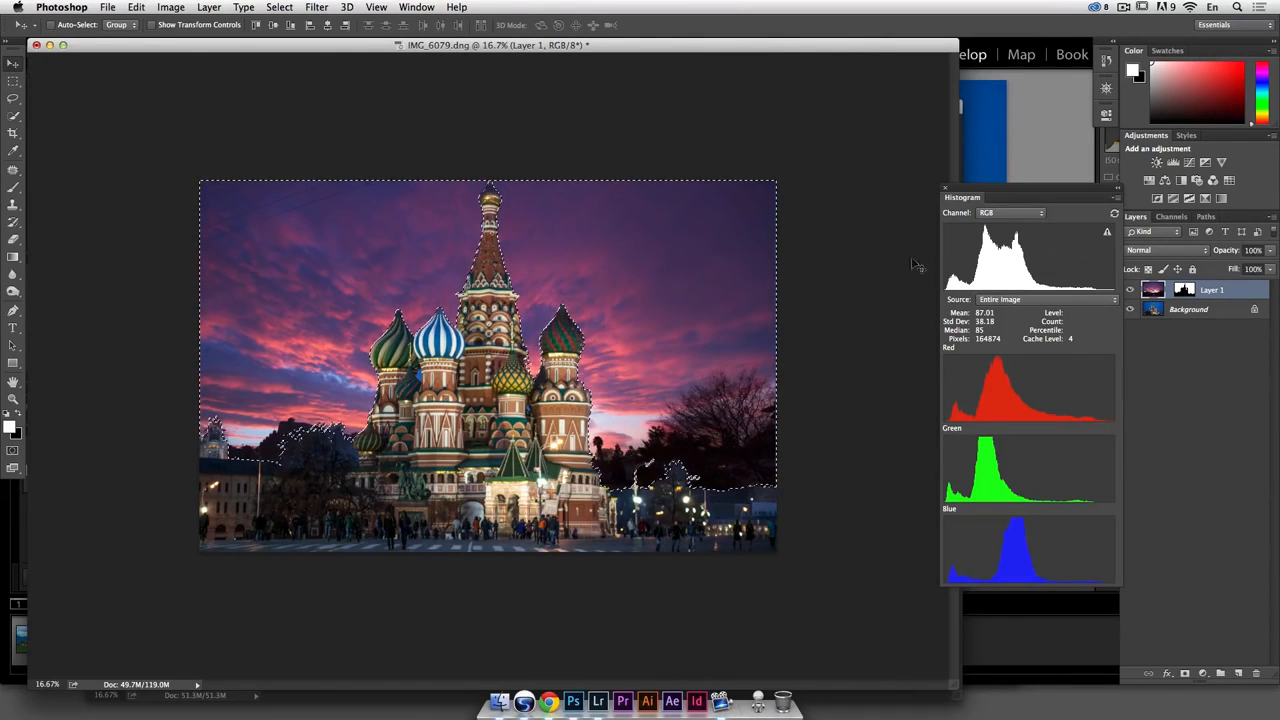
Deselect the sky and soften Layer 1's mask with a Gaussian Blur of 2.5 pixels radius
{"action": "left_click", "coordinate": [1185, 290]}
{"action": "key", "text": "super+d"}
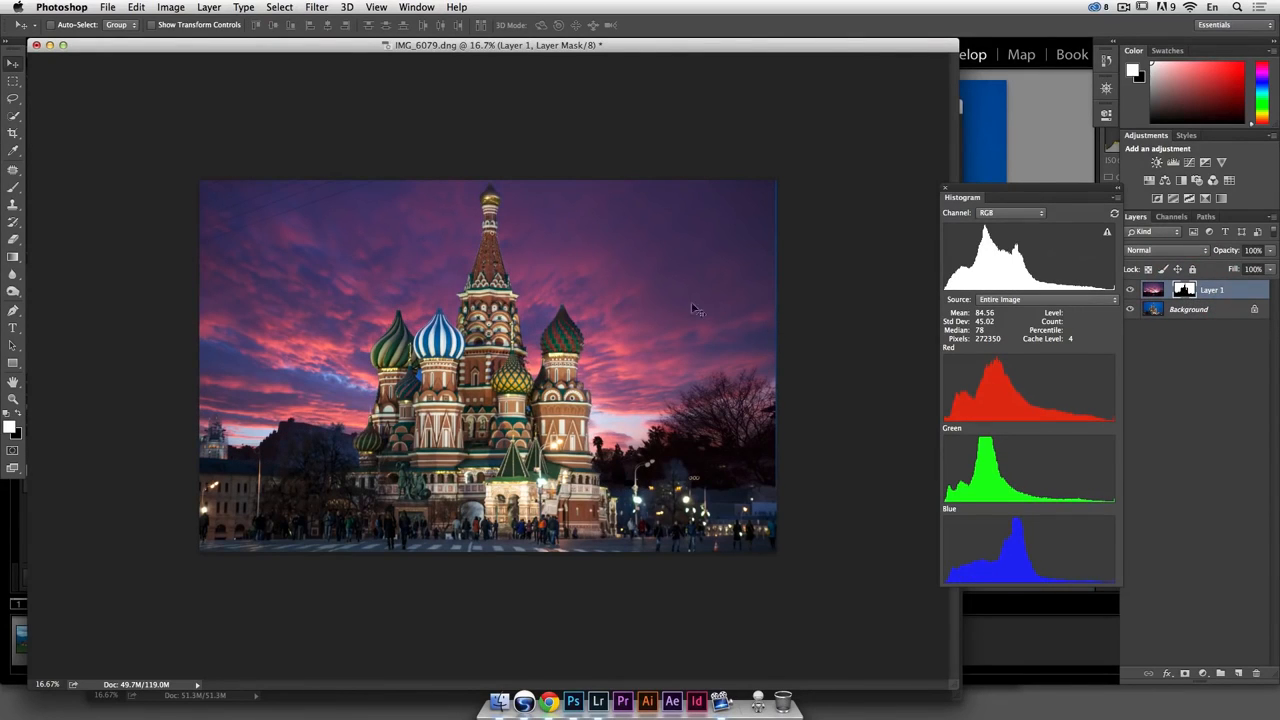
{"action": "left_click", "coordinate": [320, 8]}
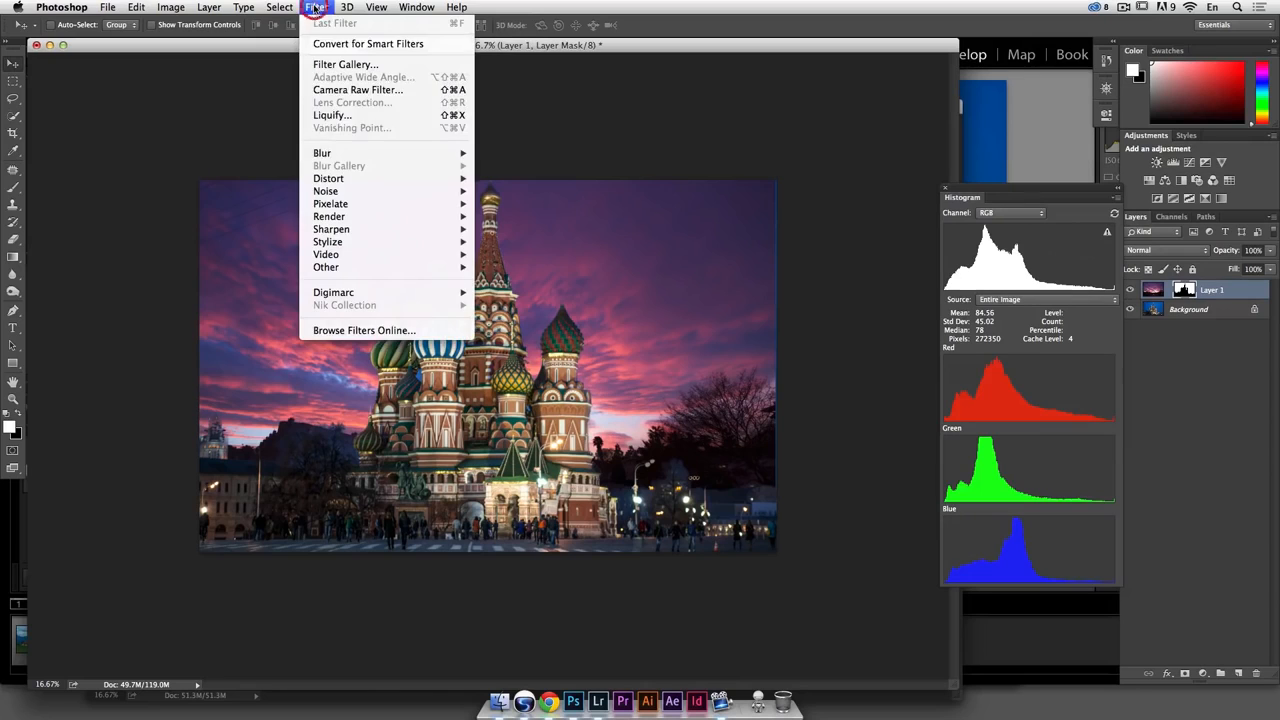
{"action": "mouse_move", "coordinate": [378, 155]}
{"action": "left_click", "coordinate": [533, 205]}
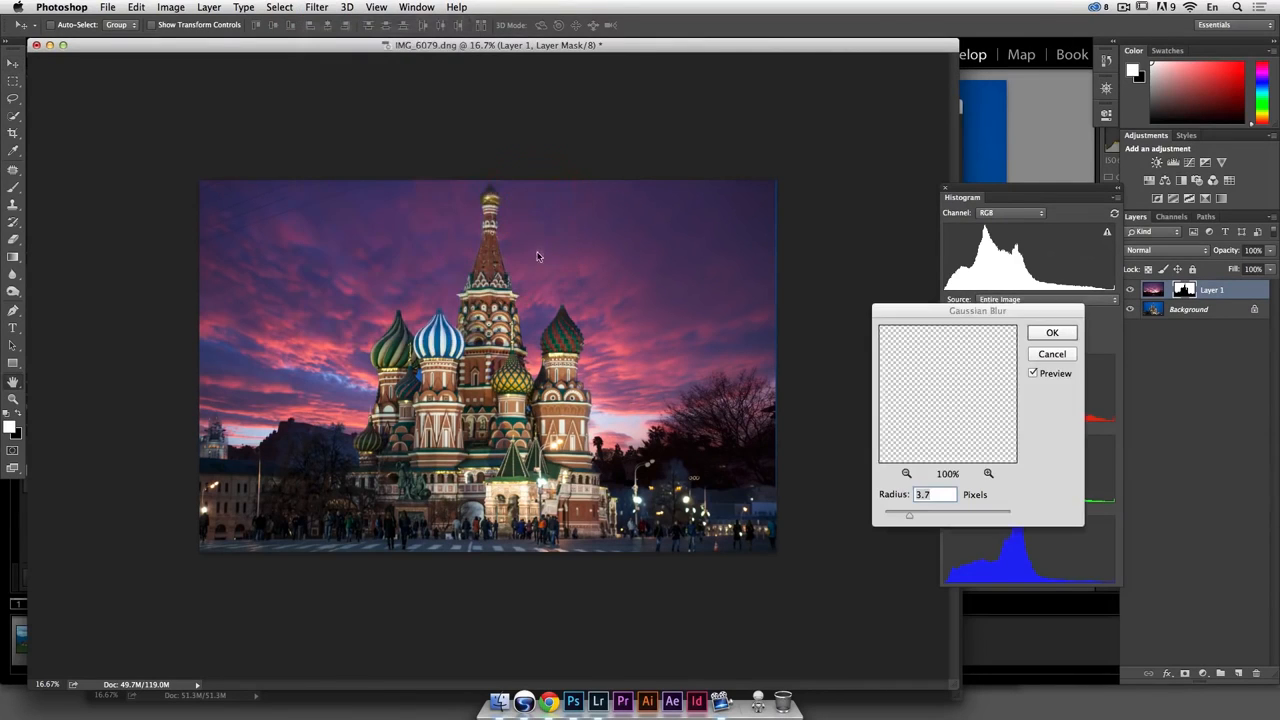
{"action": "left_click", "coordinate": [507, 268]}
{"action": "left_click_drag", "start_coordinate": [916, 398], "coordinate": [943, 400]}
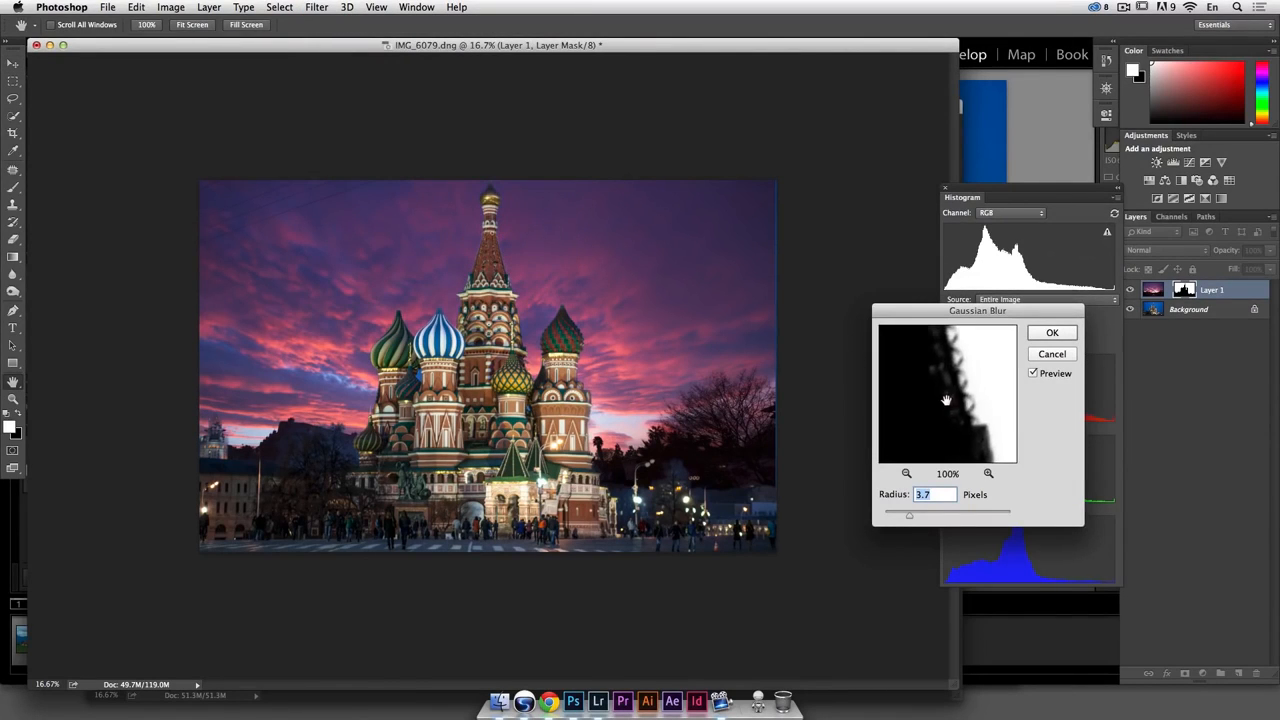
{"action": "left_click_drag", "start_coordinate": [909, 516], "coordinate": [901, 516]}
{"action": "left_click", "coordinate": [940, 405]}
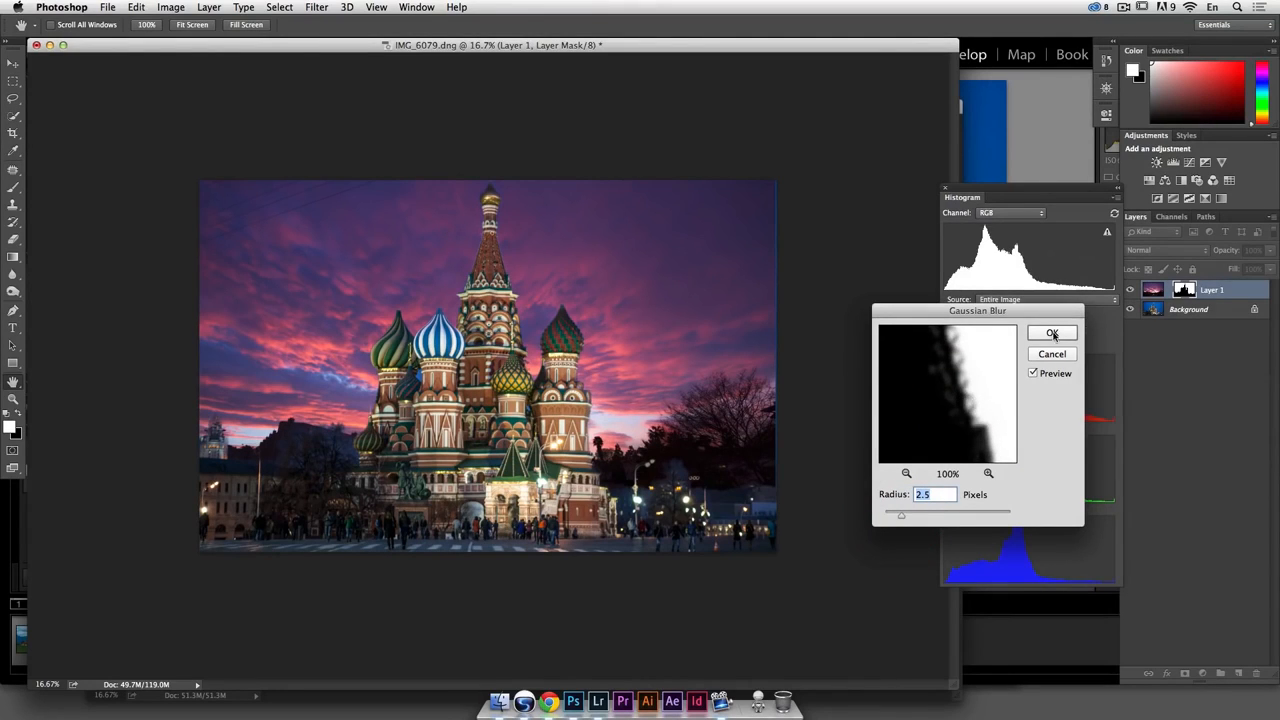
{"action": "left_click", "coordinate": [1053, 334]}
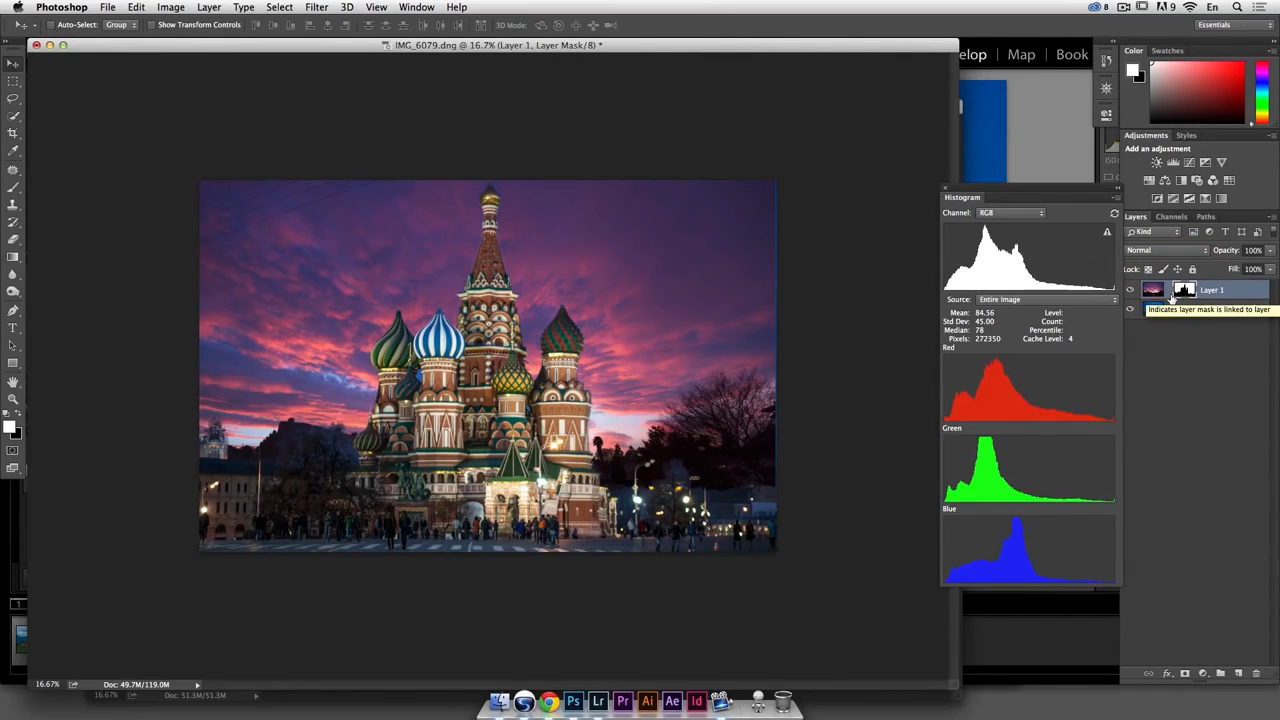
Adjust Layer 1's mask with Levels, setting the midtone input to 1.24
{"action": "left_click", "coordinate": [172, 8]}
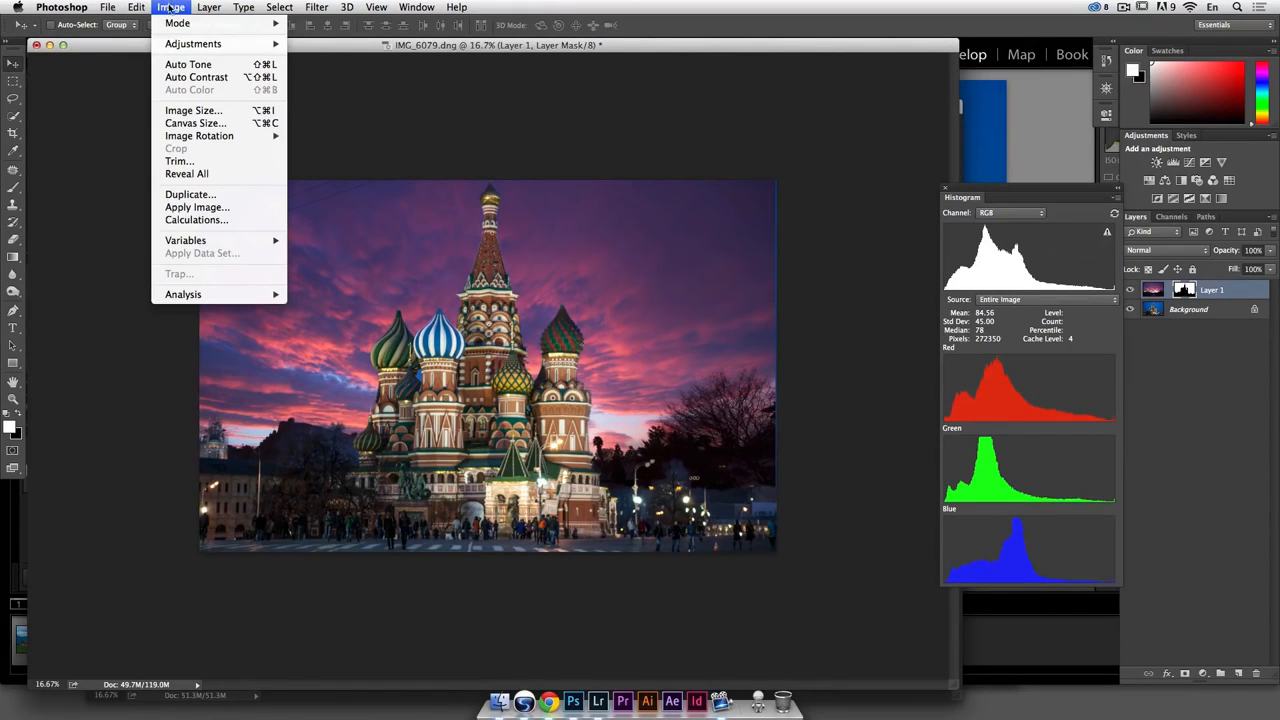
{"action": "mouse_move", "coordinate": [190, 44]}
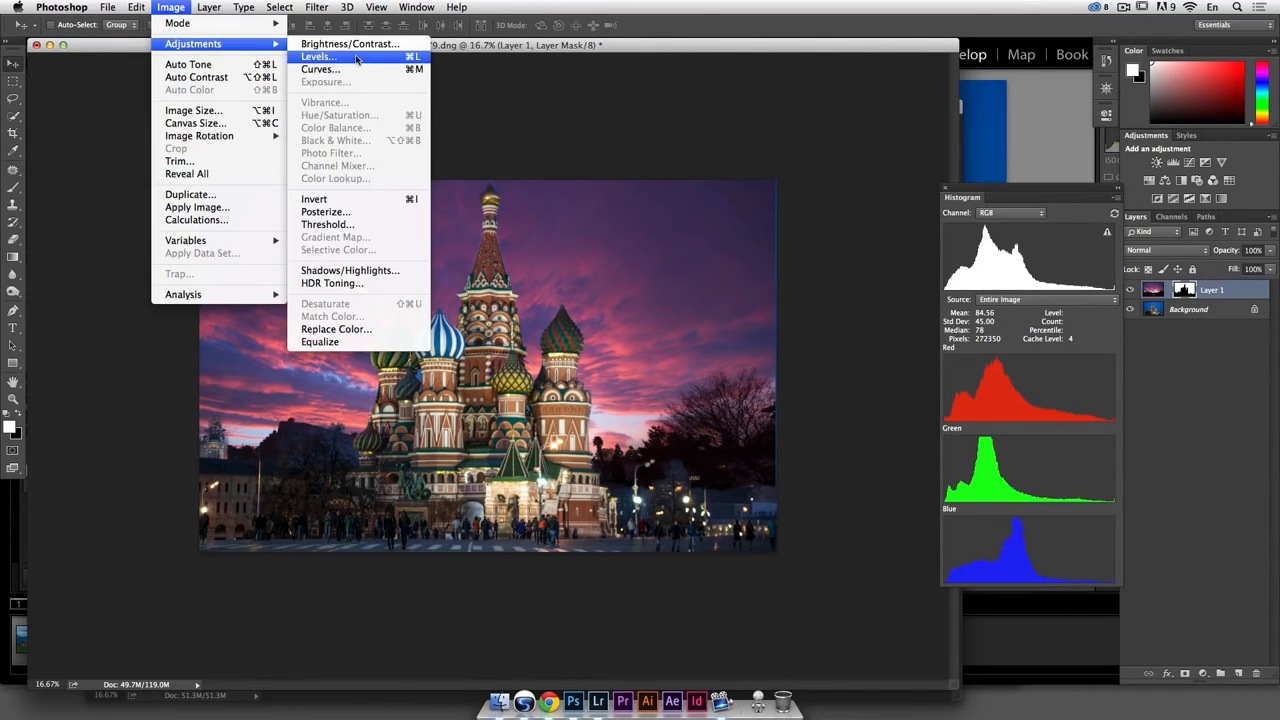
{"action": "left_click", "coordinate": [356, 57]}
{"action": "left_click_drag", "start_coordinate": [1015, 332], "coordinate": [810, 294]}
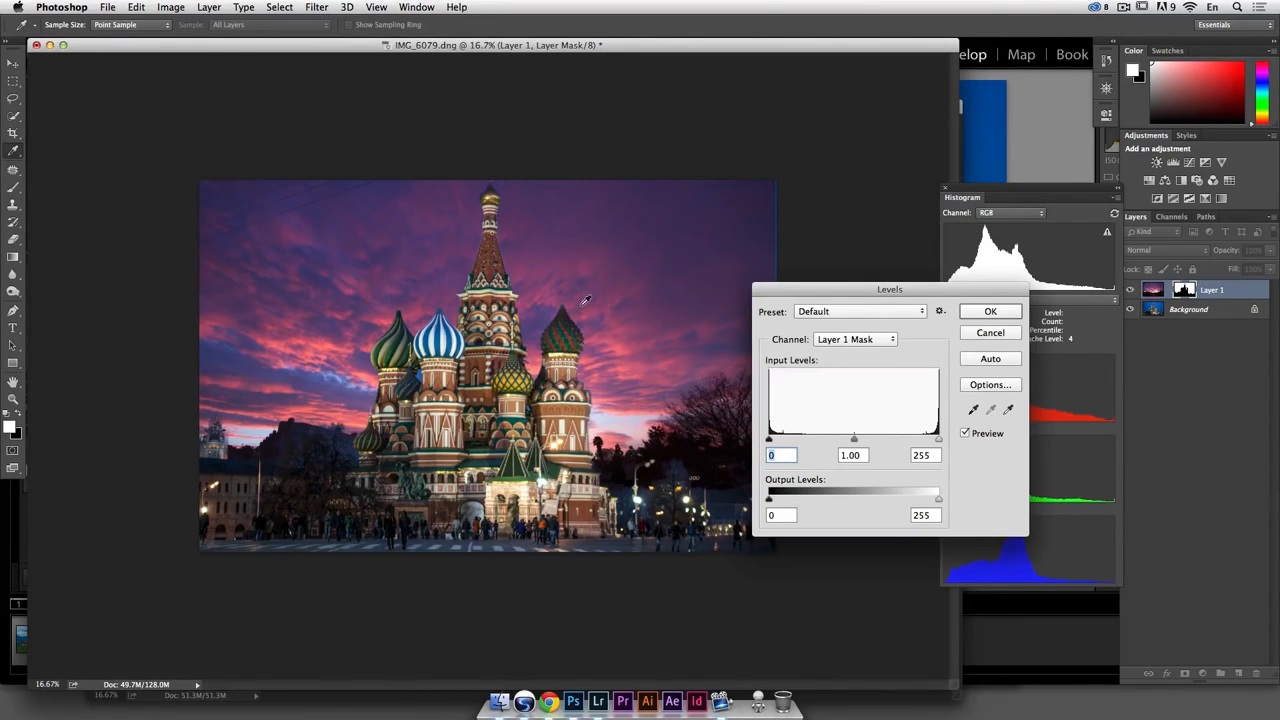
{"action": "mouse_move", "coordinate": [851, 436]}
{"action": "left_mouse_down"}
{"action": "mouse_move", "coordinate": [938, 446]}
{"action": "mouse_move", "coordinate": [772, 437]}
{"action": "mouse_move", "coordinate": [893, 437]}
{"action": "mouse_move", "coordinate": [775, 437]}
{"action": "mouse_move", "coordinate": [868, 440]}
{"action": "left_mouse_up"}
{"action": "left_click_drag", "start_coordinate": [878, 291], "coordinate": [900, 210]}
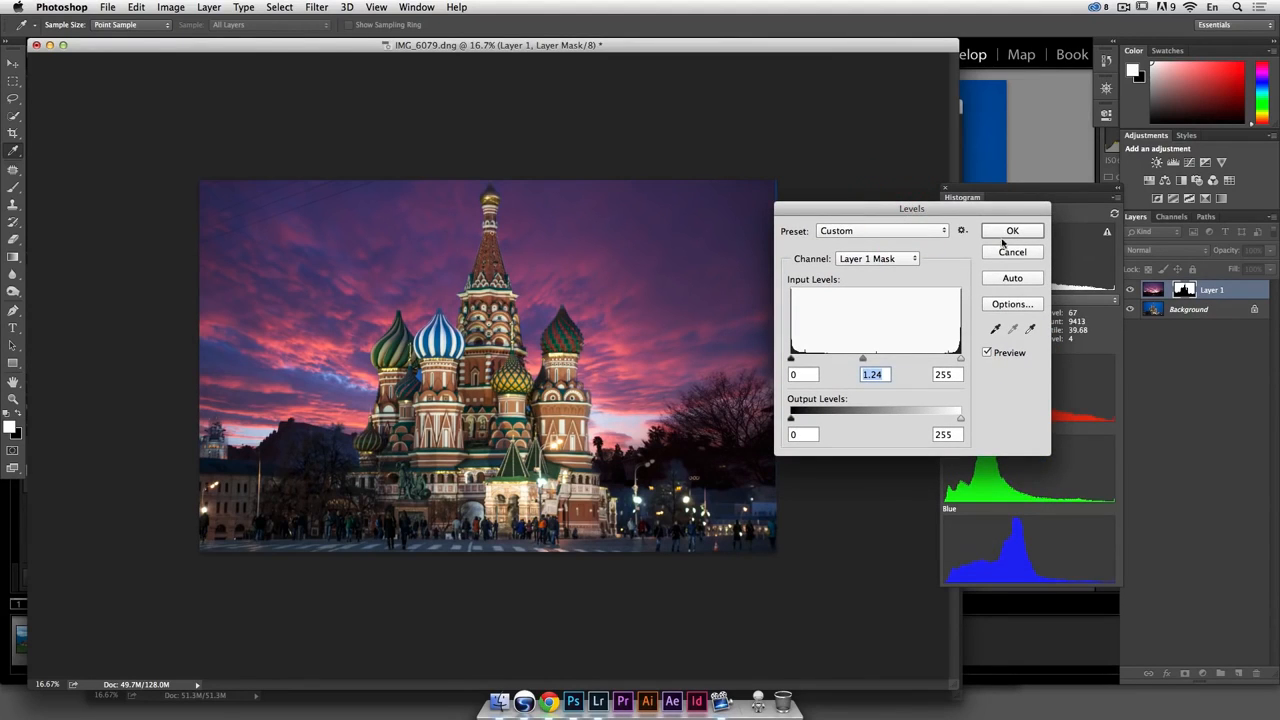
{"action": "left_click", "coordinate": [1005, 237]}
Set Layer 1's blend mode to Multiply and compare the sky with the layer hidden and shown
{"action": "left_click", "coordinate": [1150, 291]}
{"action": "left_click", "coordinate": [1163, 251]}
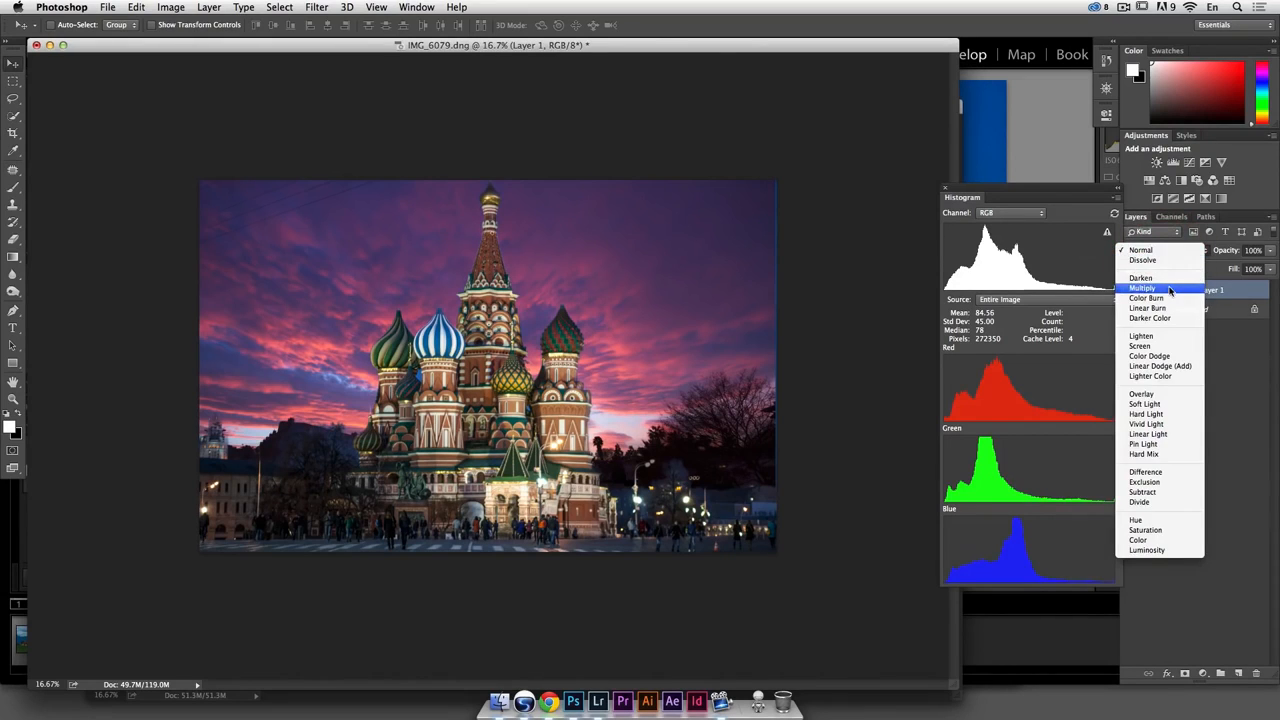
{"action": "left_click", "coordinate": [1170, 287]}
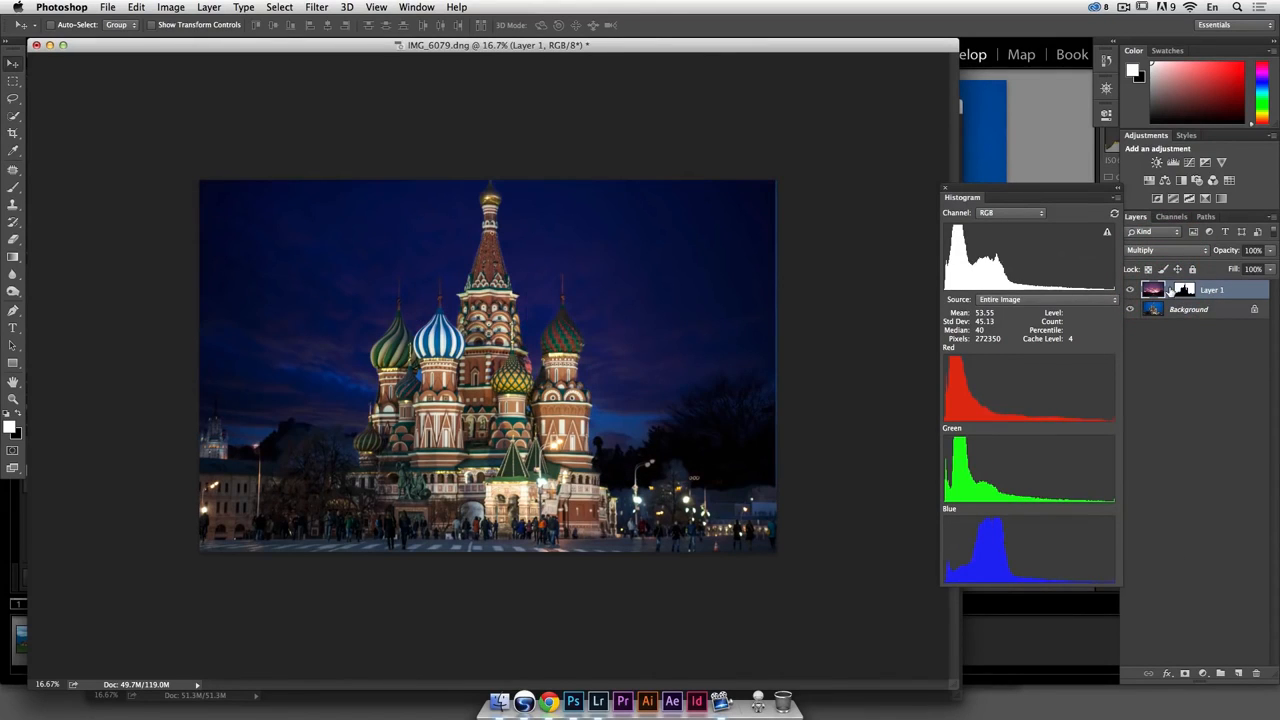
{"action": "left_click", "coordinate": [1130, 290]}
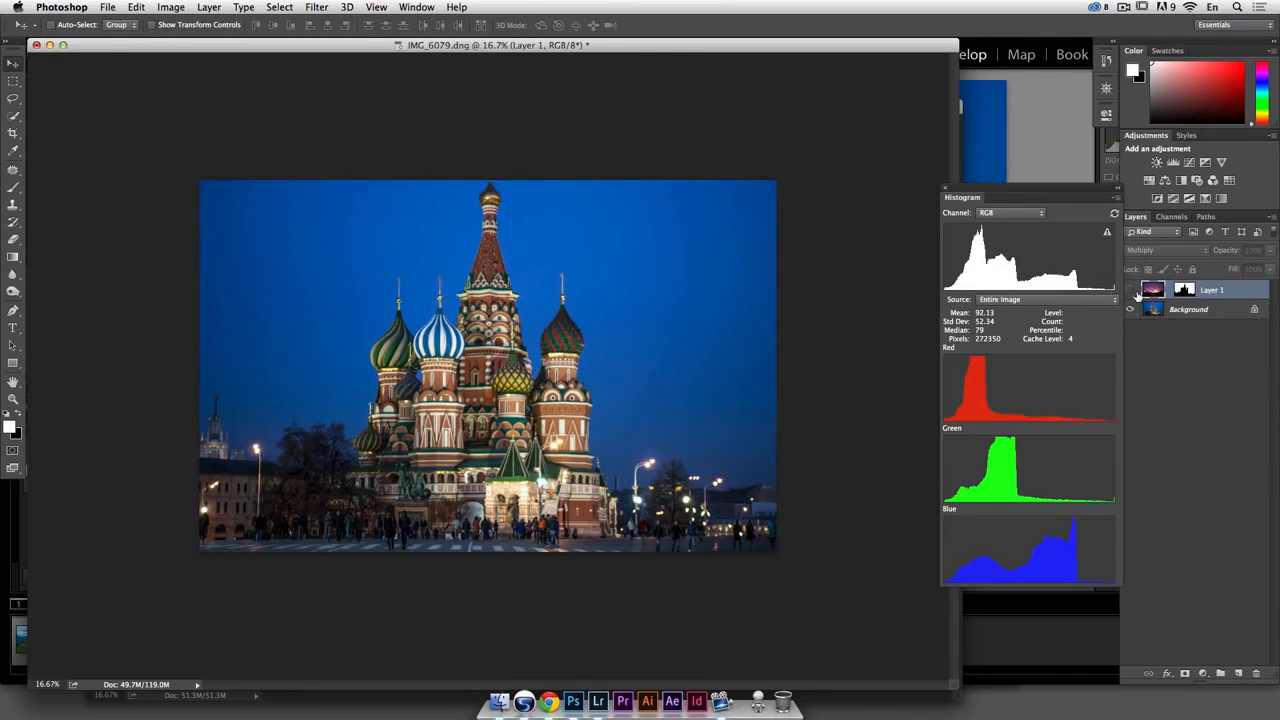
{"action": "left_click", "coordinate": [1130, 290]}
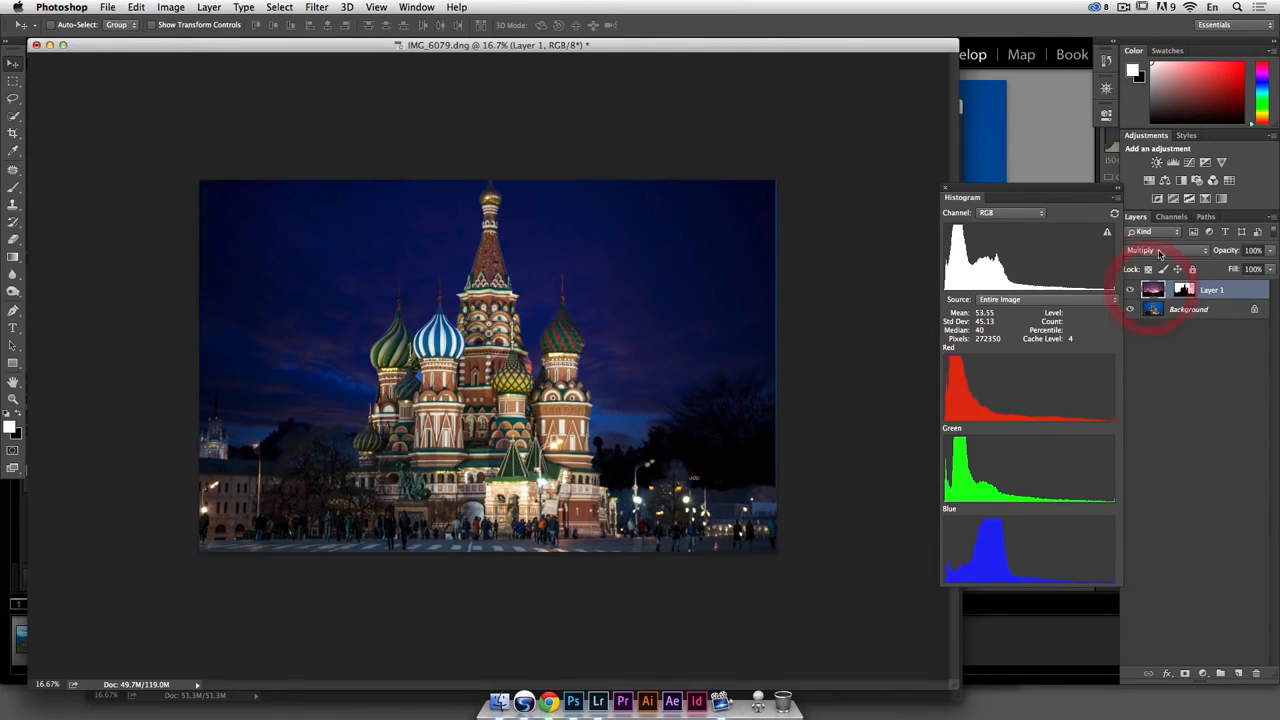
Try the Overlay blend mode on Layer 1 and return it to Multiply
{"action": "left_click", "coordinate": [1160, 250]}
{"action": "left_click", "coordinate": [1167, 357]}
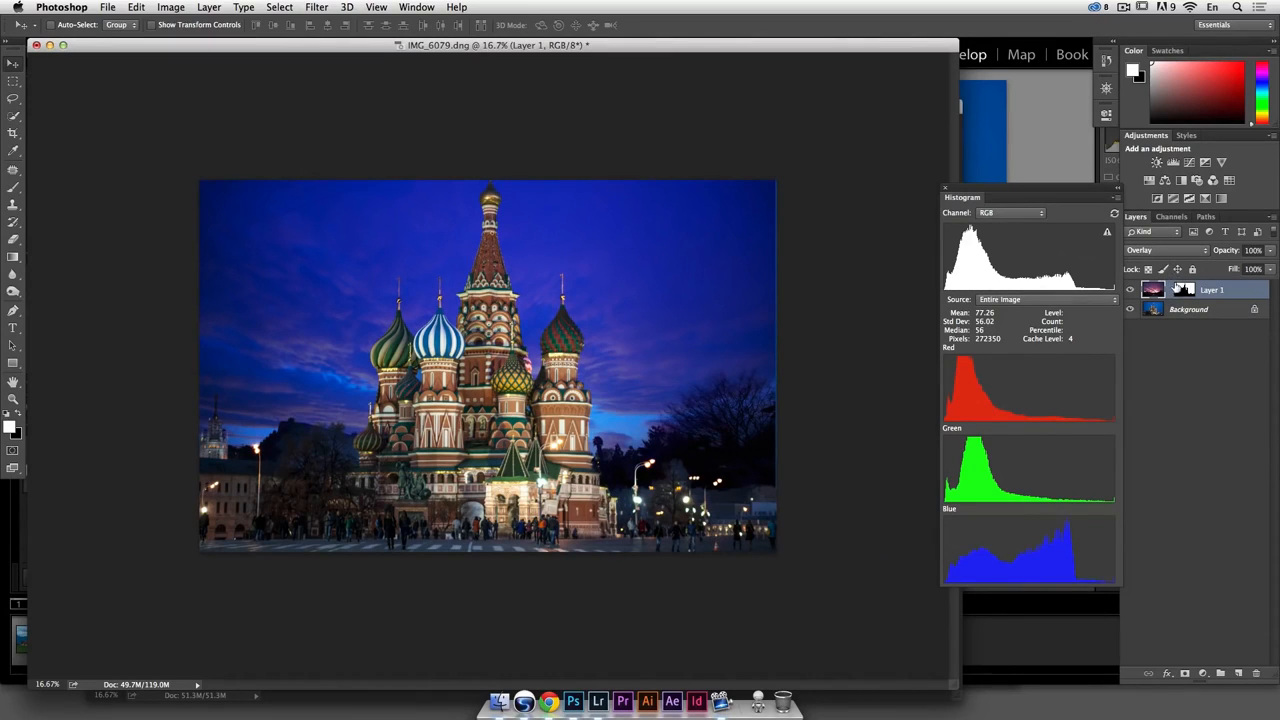
{"action": "left_click", "coordinate": [1166, 250]}
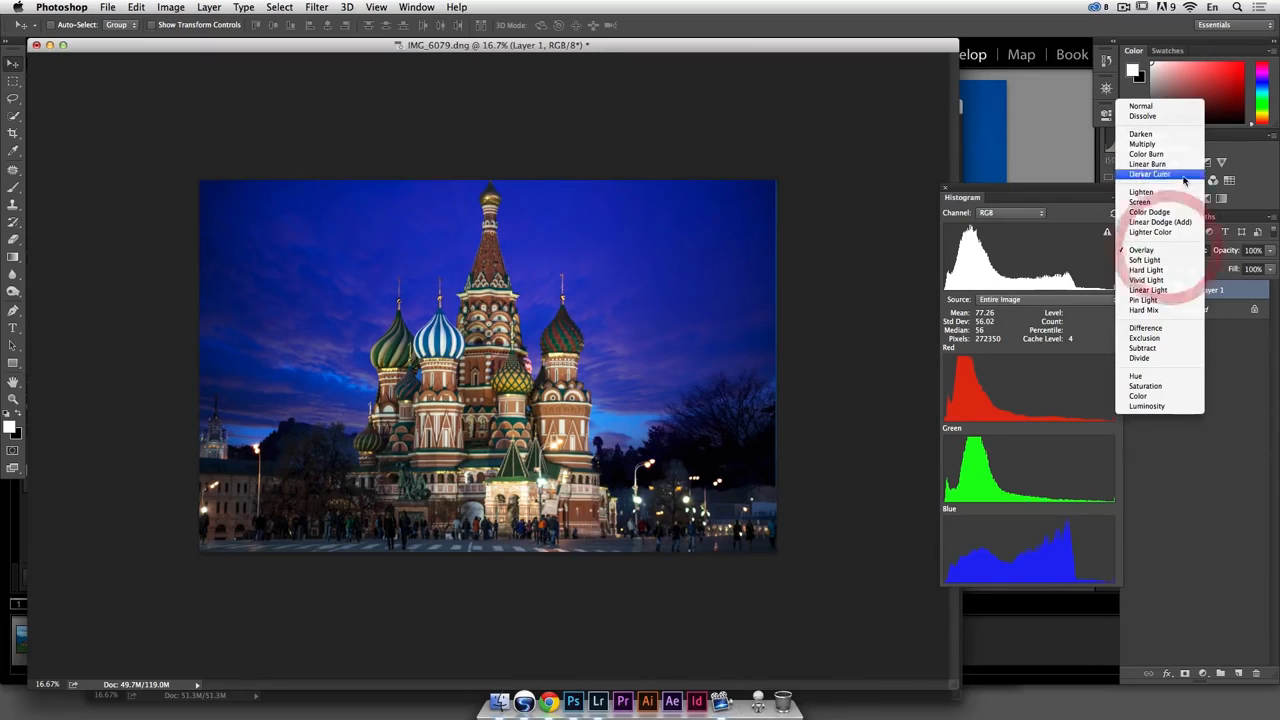
{"action": "left_click", "coordinate": [1188, 146]}
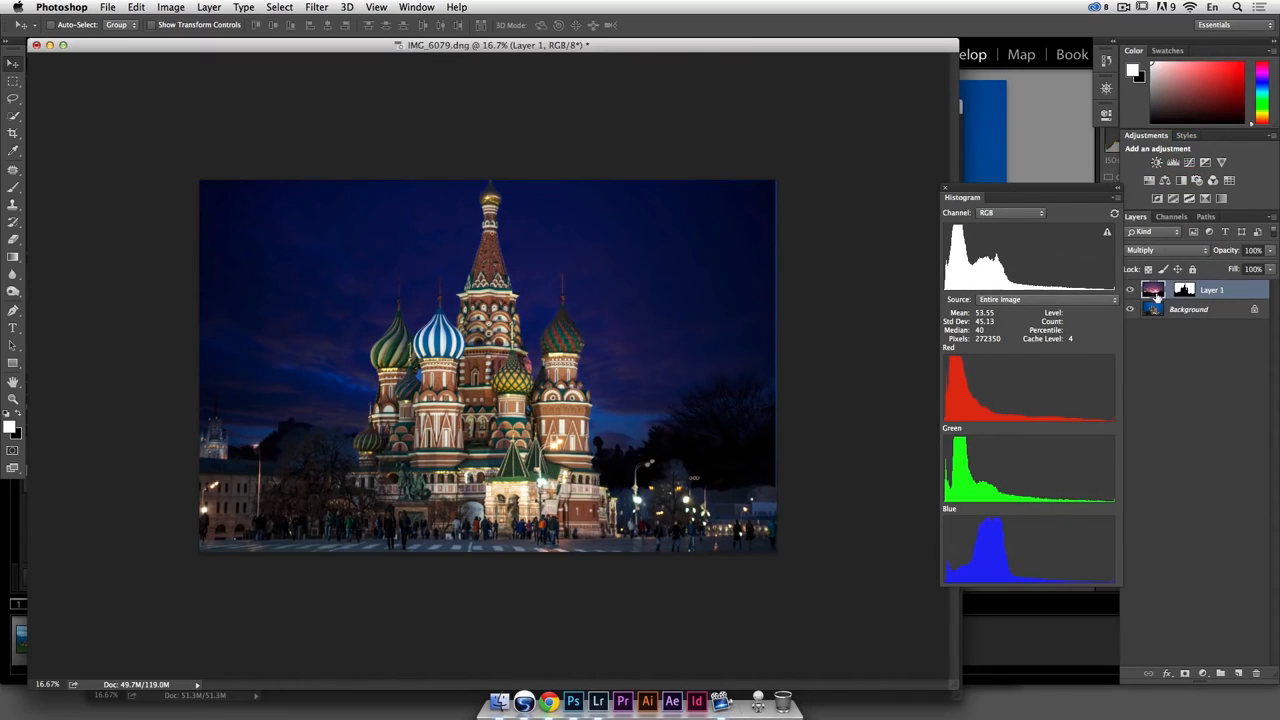
Hide Layer 1, load its mask as a selection, and add a Levels adjustment layer above the Background limited to that selection
{"action": "left_click", "coordinate": [1131, 290]}
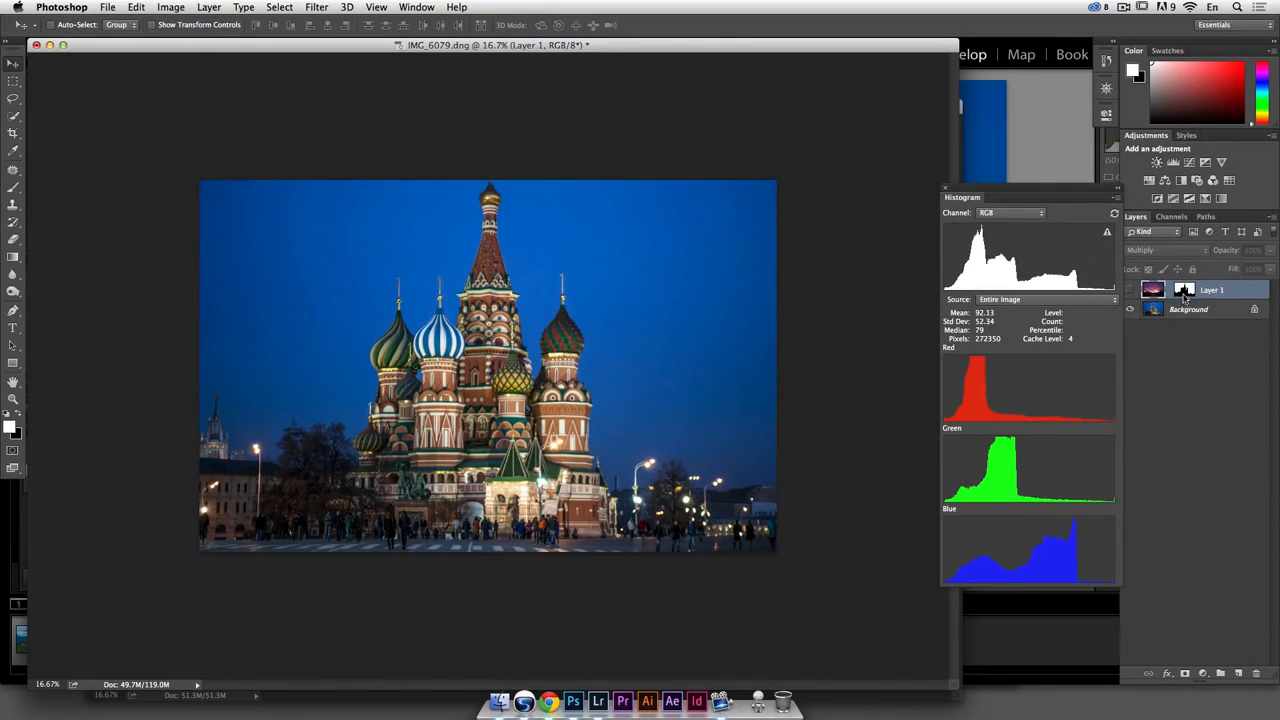
{"action": "left_click", "coordinate": [1183, 292], "text": "super"}
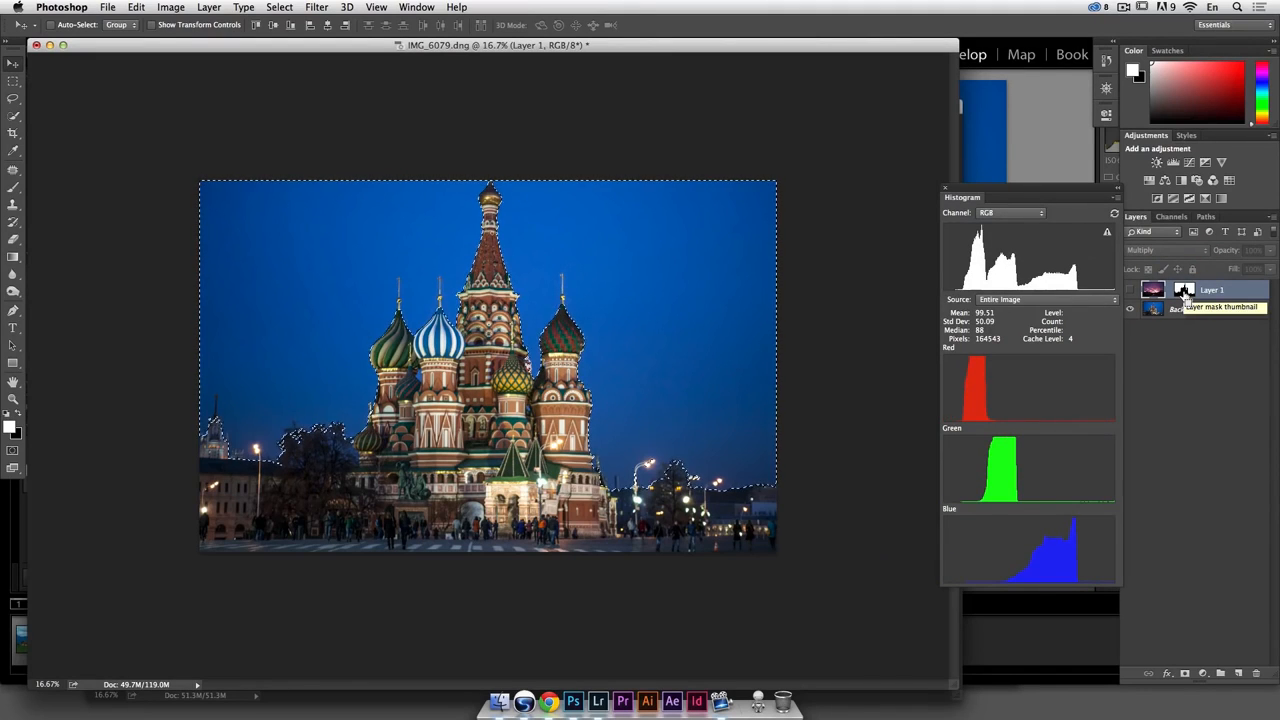
{"action": "left_click", "coordinate": [1160, 309]}
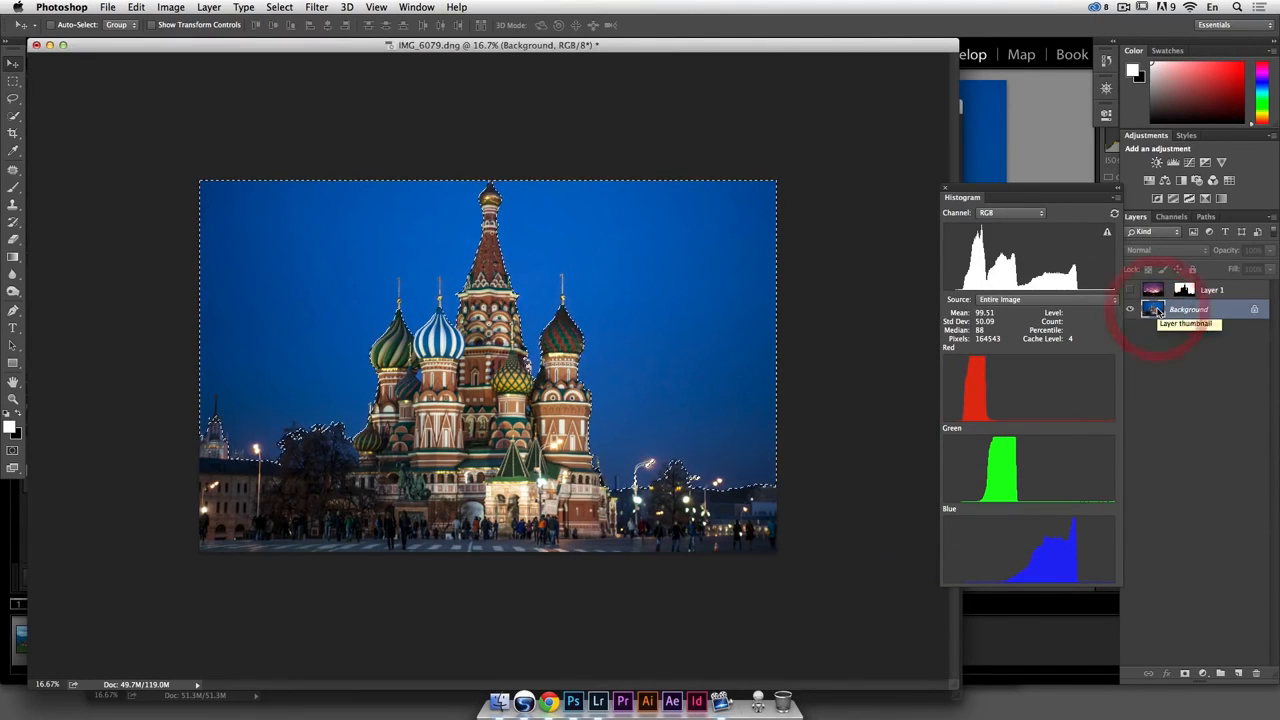
{"action": "left_click", "coordinate": [1203, 673]}
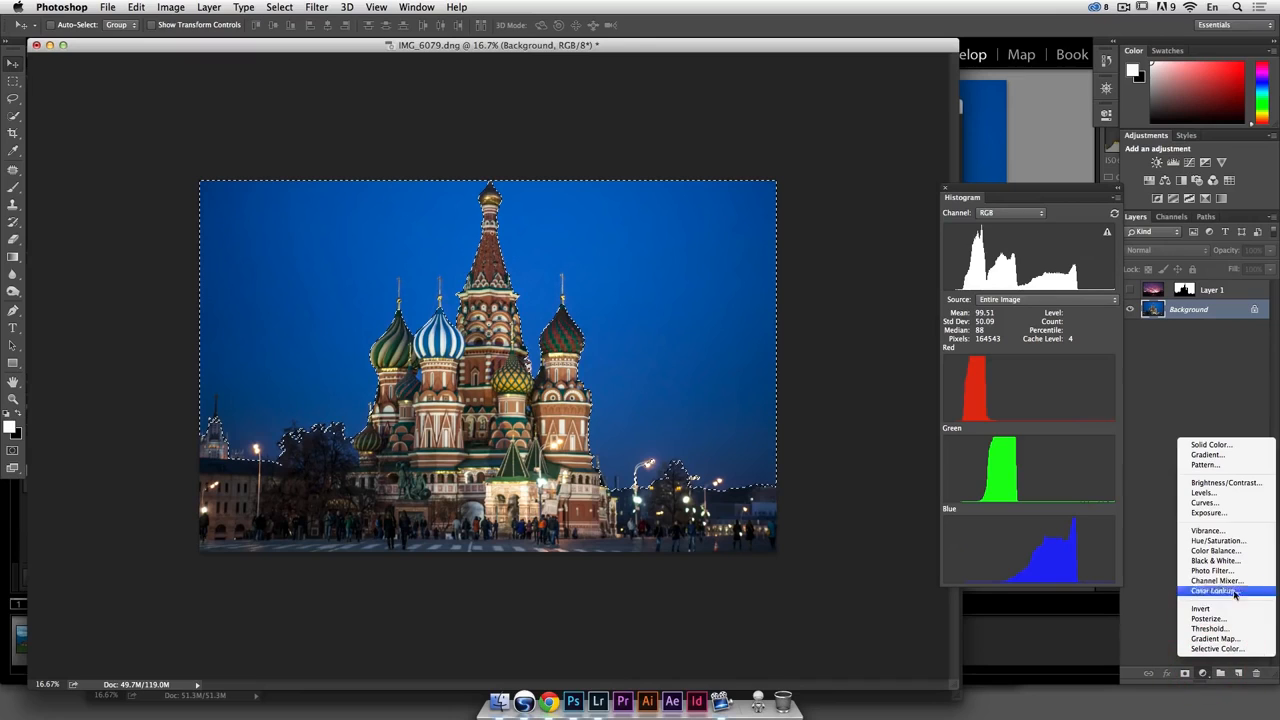
{"action": "left_click", "coordinate": [1234, 492]}
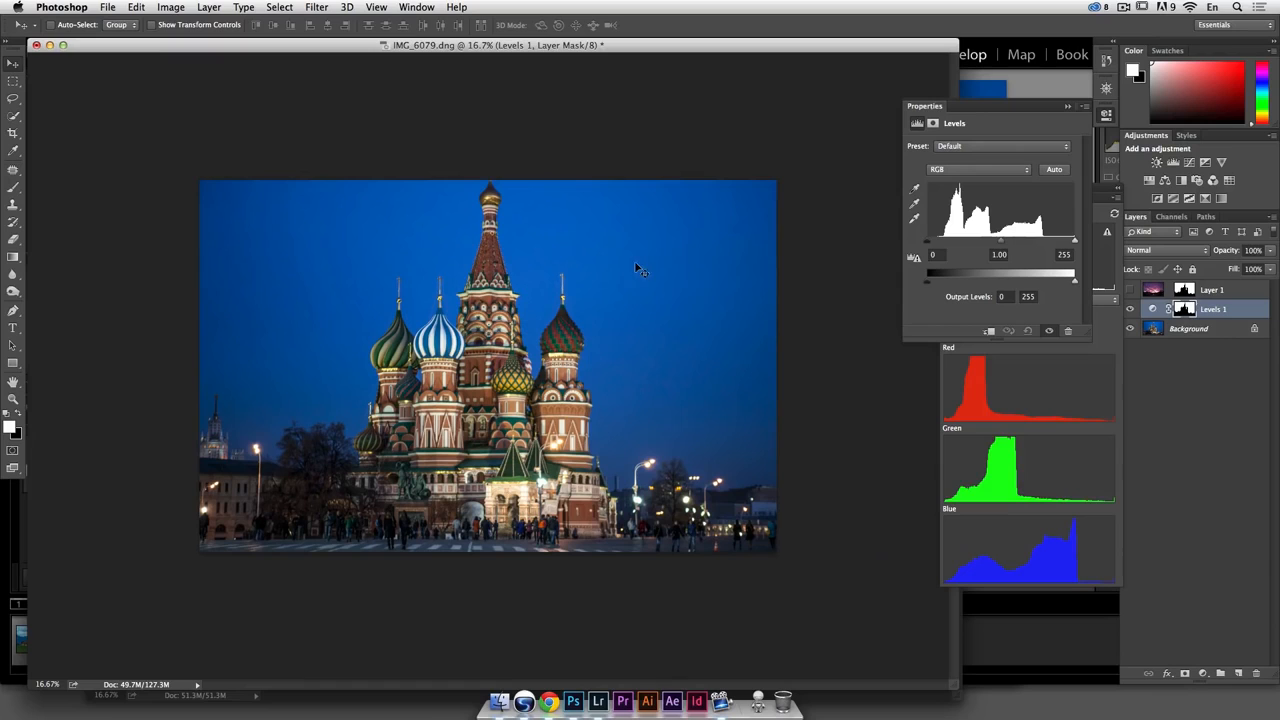
Brighten the original sky in the Levels adjustment with a midtone input of 2.41 and a white input of 161
{"action": "left_click_drag", "start_coordinate": [1075, 242], "coordinate": [1044, 241]}
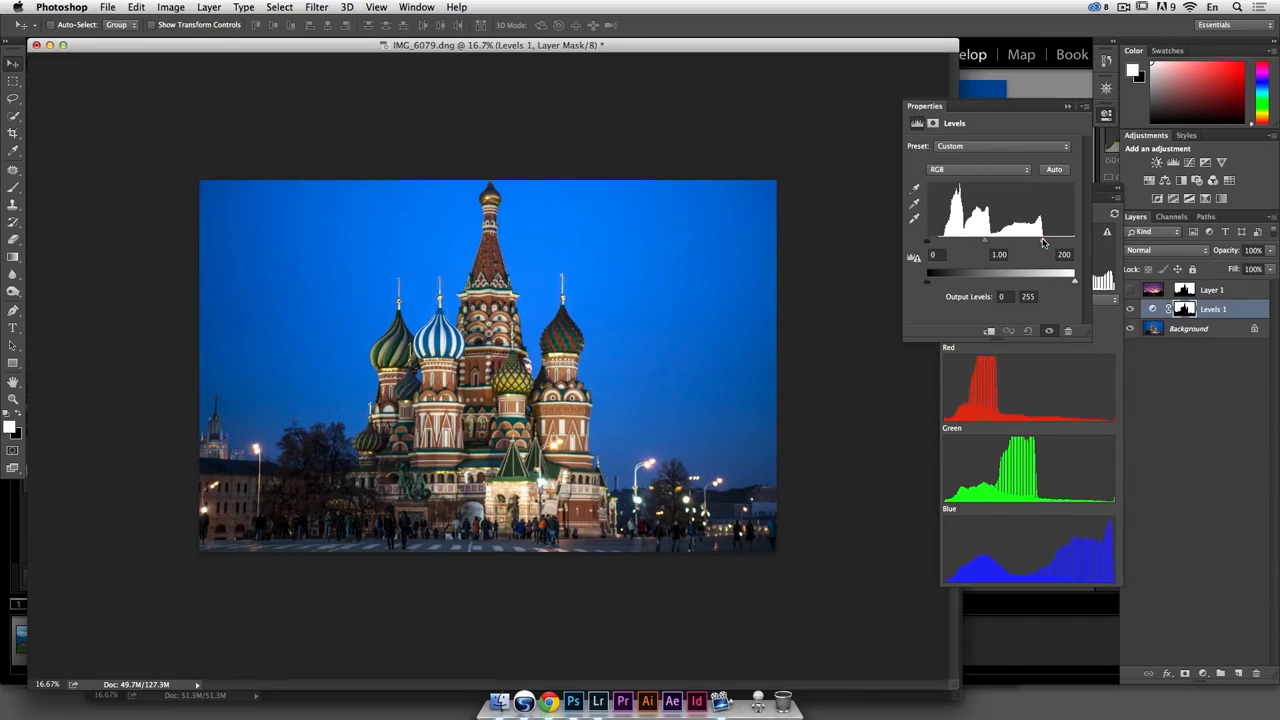
{"action": "left_click_drag", "start_coordinate": [980, 243], "coordinate": [966, 242]}
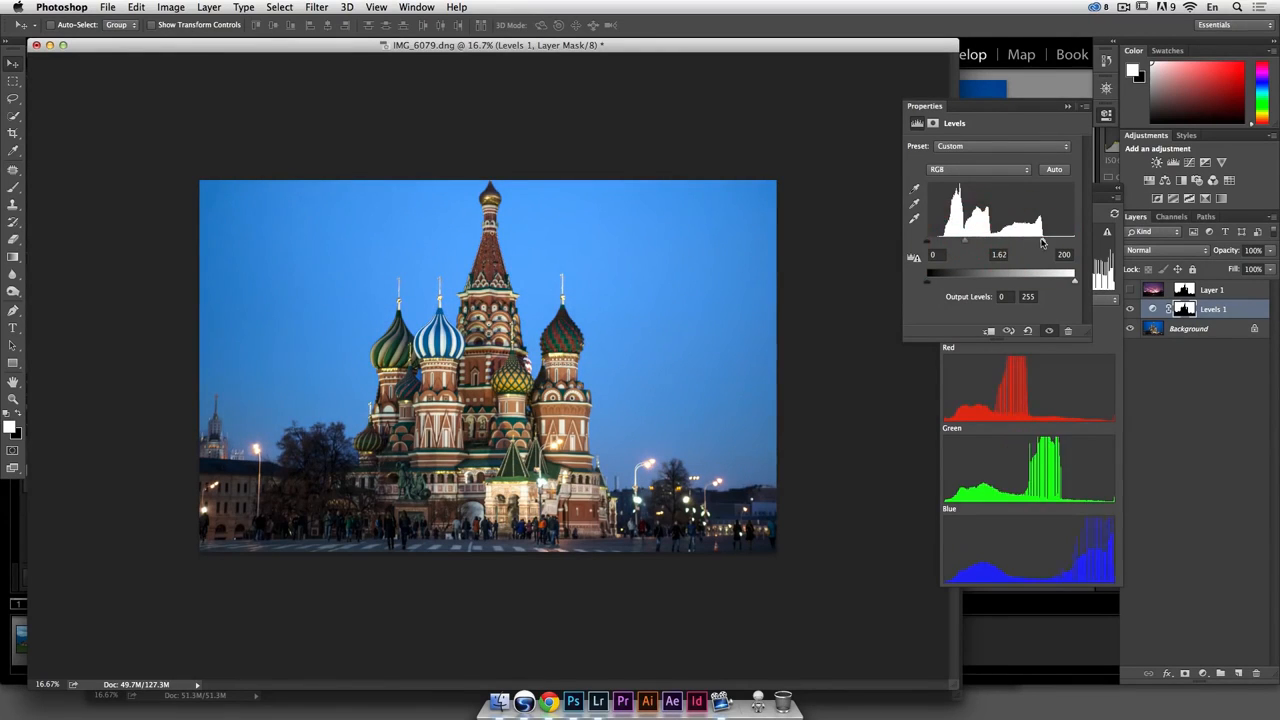
{"action": "left_click_drag", "start_coordinate": [1040, 243], "coordinate": [946, 245]}
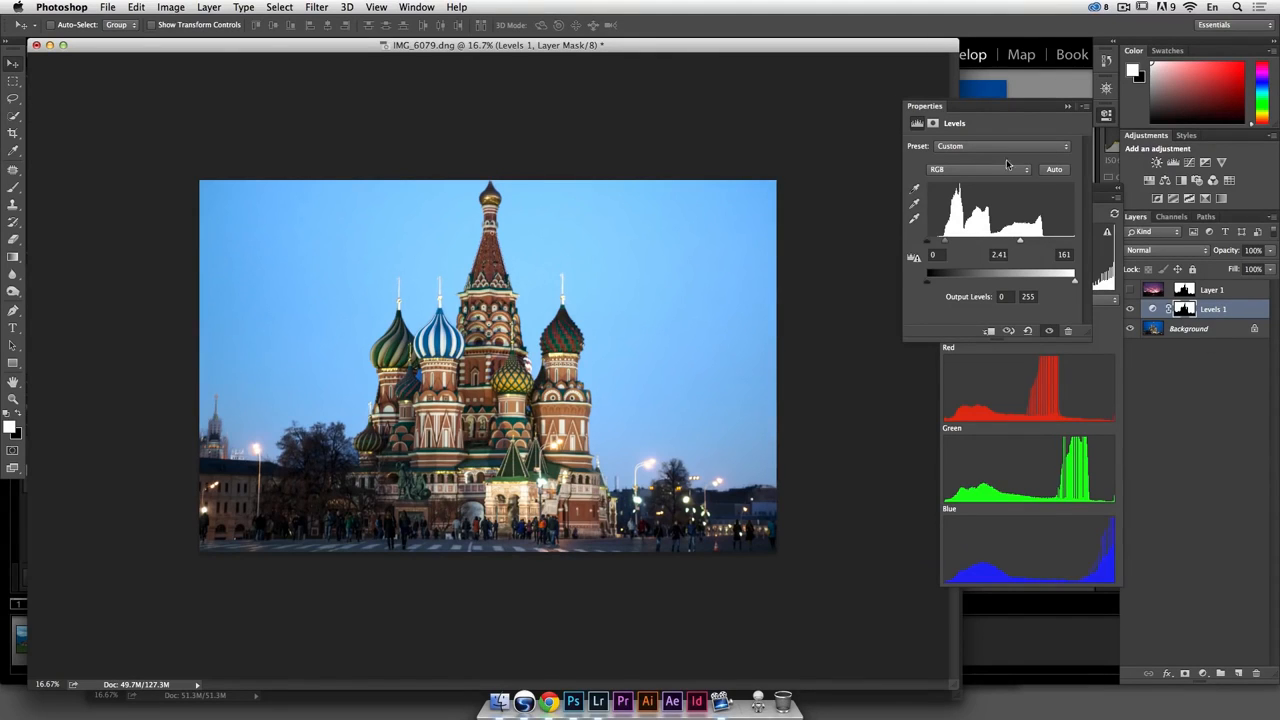
{"action": "left_click", "coordinate": [1107, 115]}
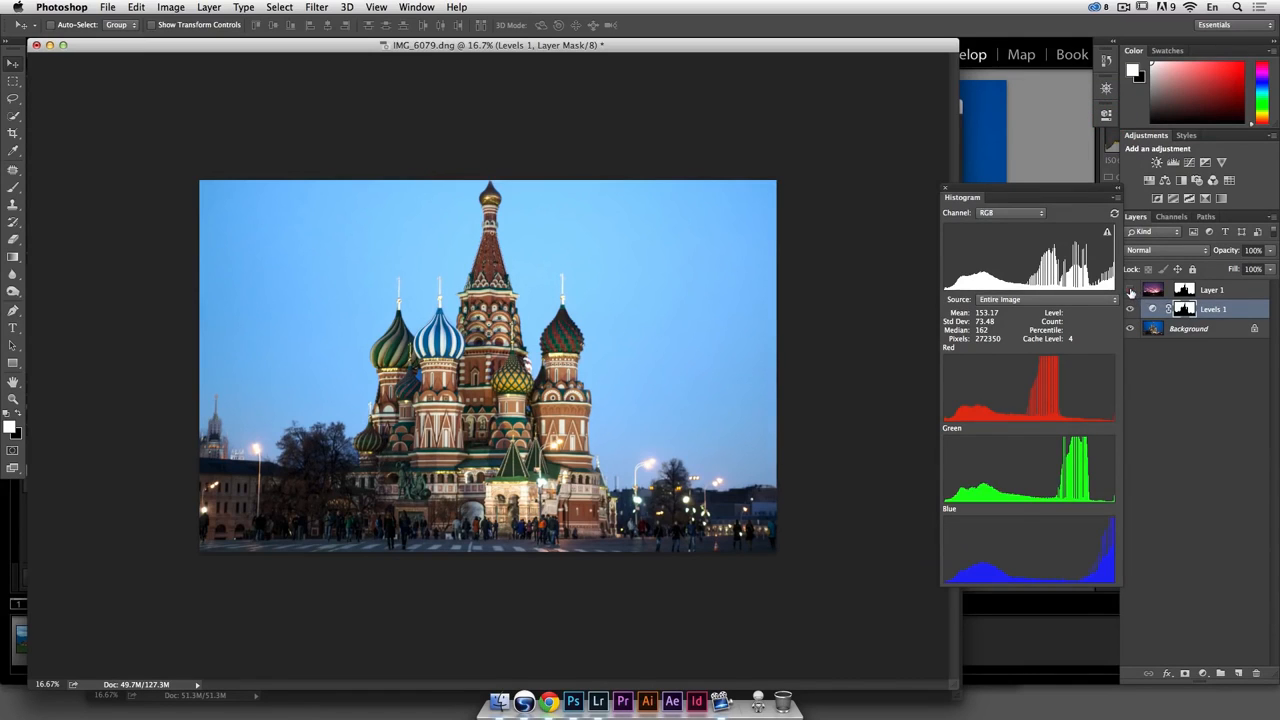
Show Layer 1 again and compare the blended sky with the Levels 1 adjustment hidden and shown
{"action": "left_click", "coordinate": [1131, 290]}
{"action": "left_click", "coordinate": [1152, 292]}
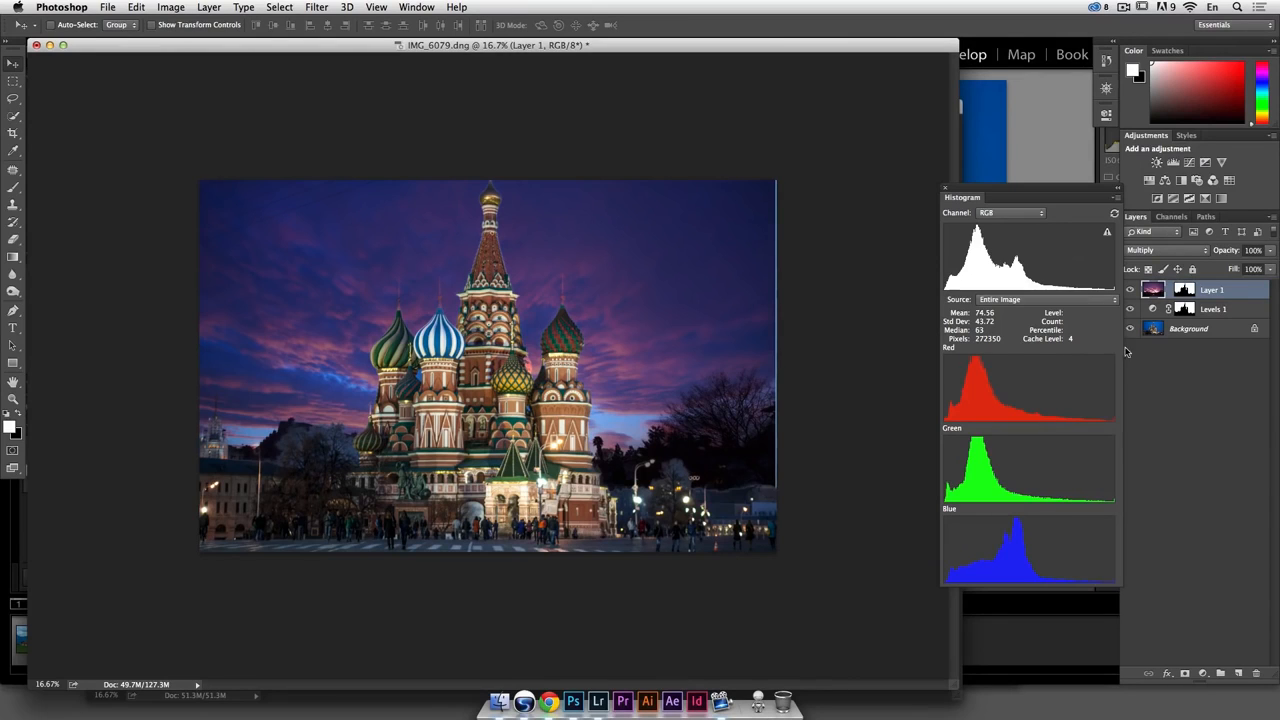
{"action": "left_click", "coordinate": [1131, 310]}
{"action": "left_click", "coordinate": [1131, 310]}
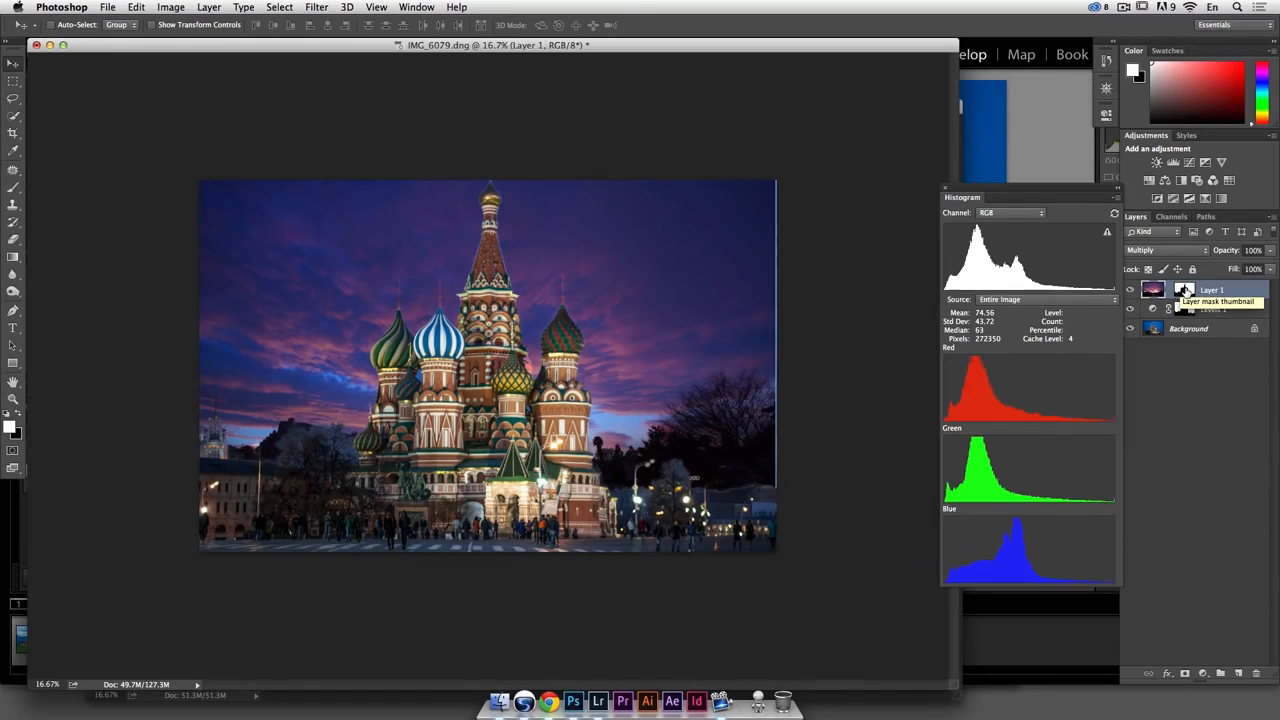
Free-transform Layer 1's sunset image to about 126.6% width and 116.87% height, repositioning it to fill the sky behind the cathedral
{"action": "left_click", "coordinate": [1154, 289]}
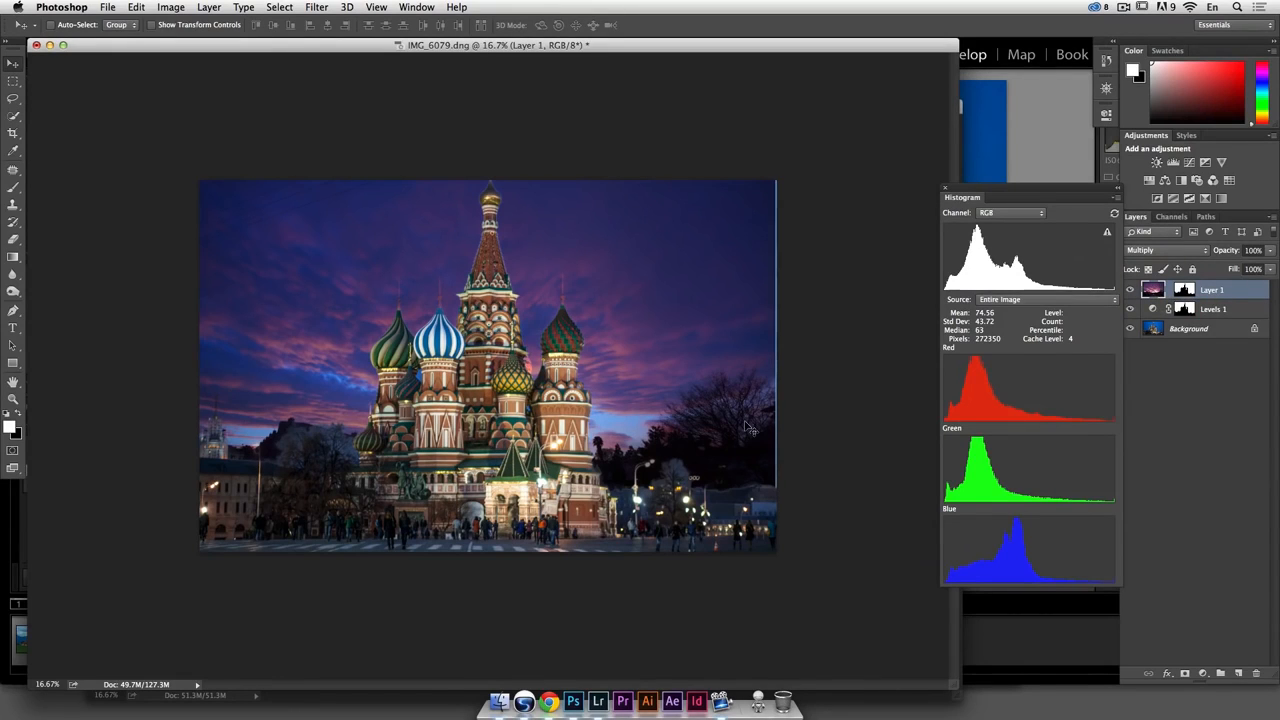
{"action": "key", "text": "super+t"}
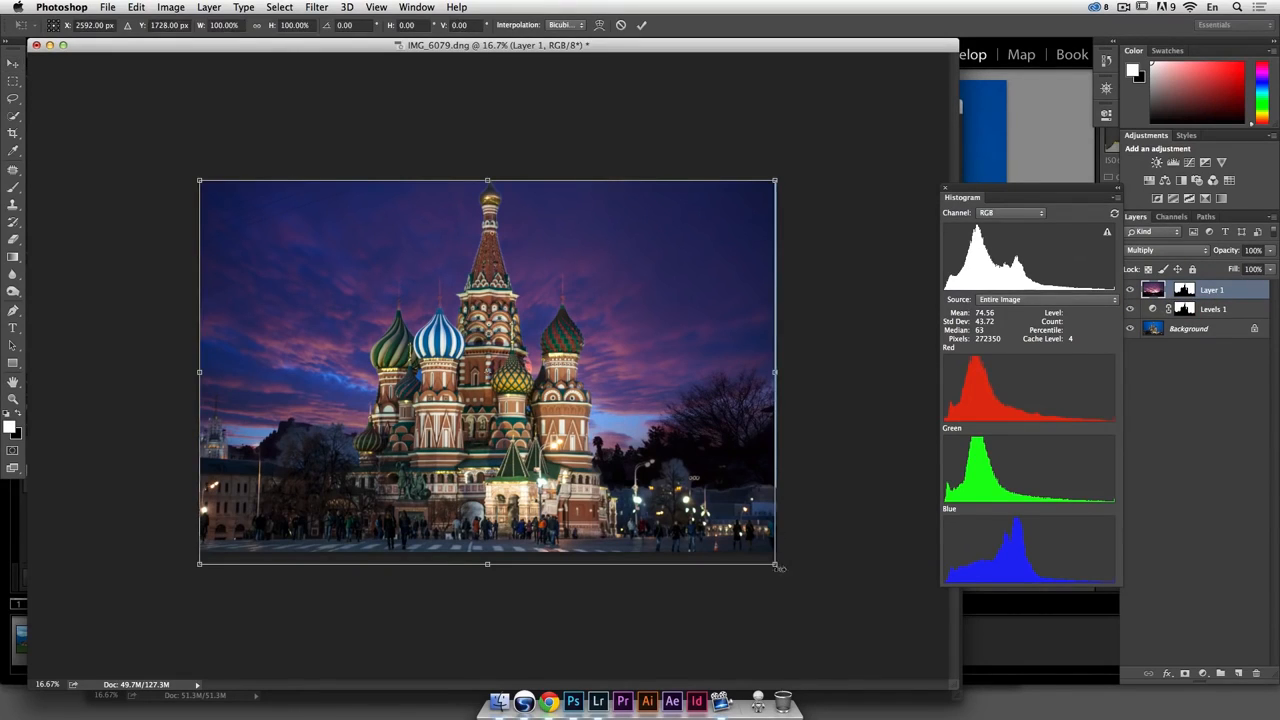
{"action": "left_click_drag", "start_coordinate": [776, 565], "coordinate": [921, 680]}
{"action": "left_click_drag", "start_coordinate": [845, 536], "coordinate": [812, 536]}
{"action": "left_click_drag", "start_coordinate": [800, 463], "coordinate": [788, 467]}
{"action": "left_click_drag", "start_coordinate": [519, 665], "coordinate": [521, 630]}
{"action": "left_click_drag", "start_coordinate": [634, 473], "coordinate": [625, 473]}
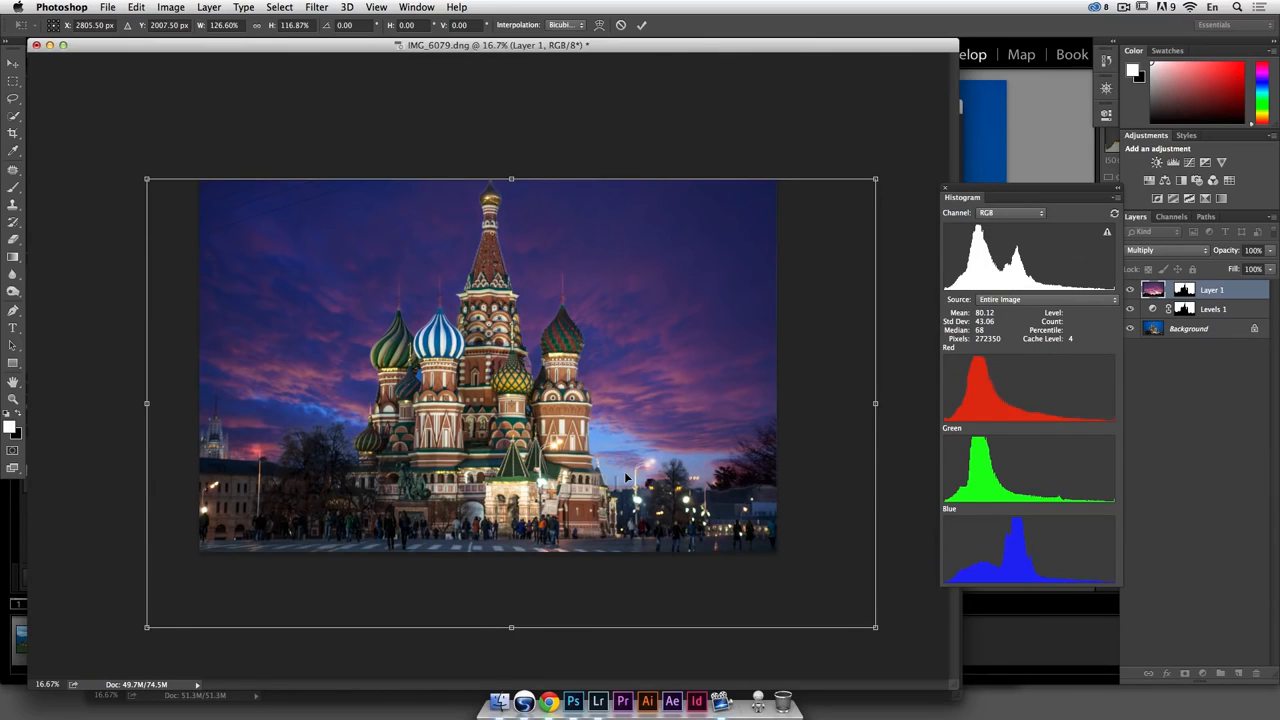
{"action": "key", "text": "Return"}
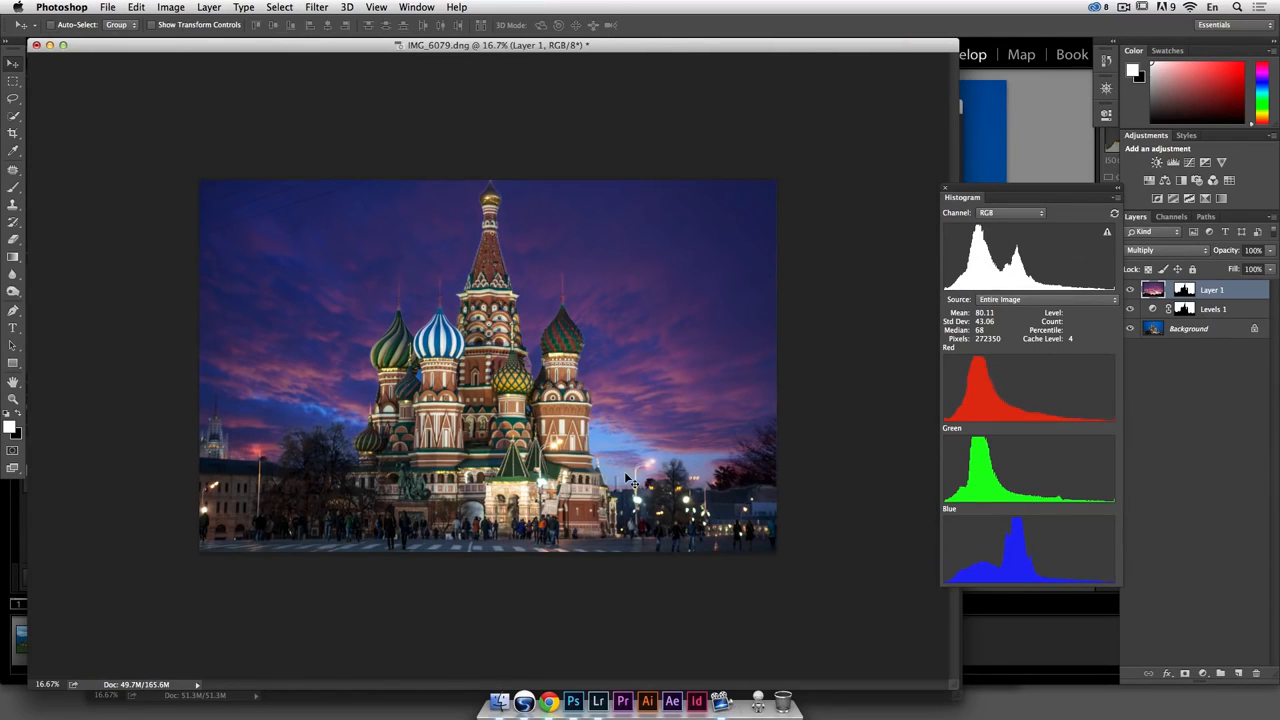
Deselect all layers and compare the original photo with the composite by hiding and reshowing Layer 1 and Levels 1
{"action": "left_click", "coordinate": [1208, 384]}
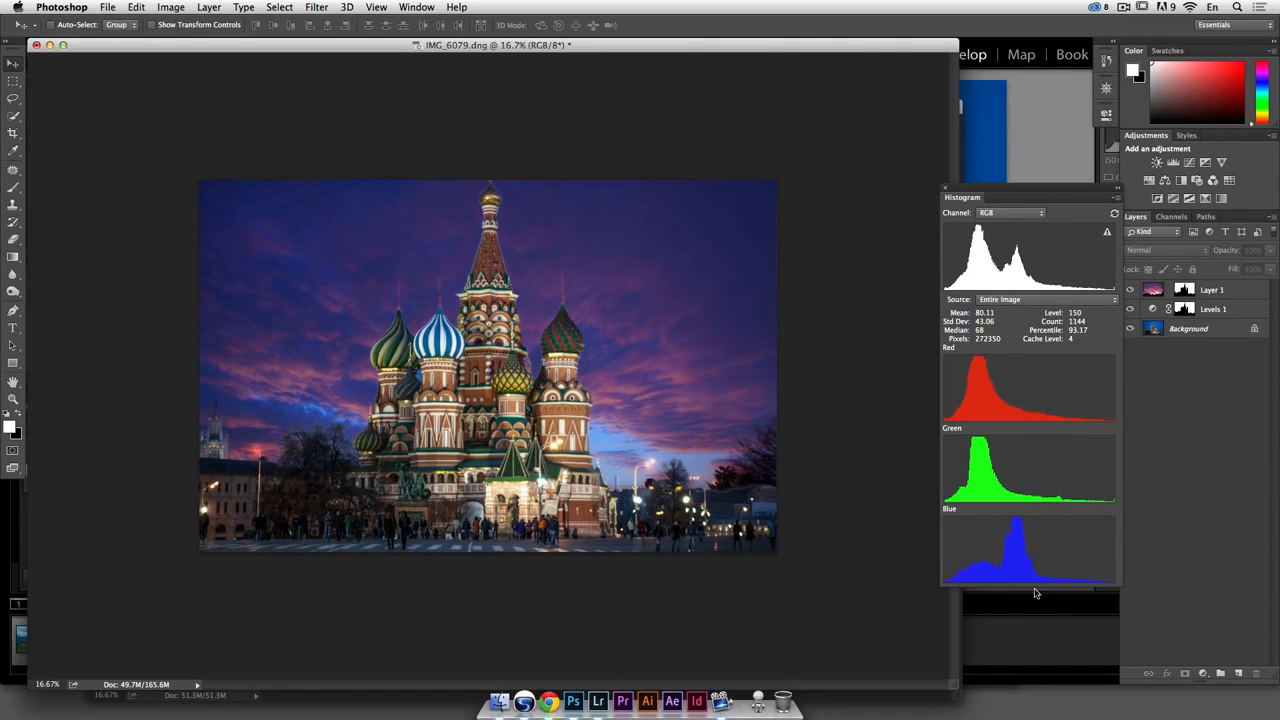
{"action": "left_click", "coordinate": [1130, 289]}
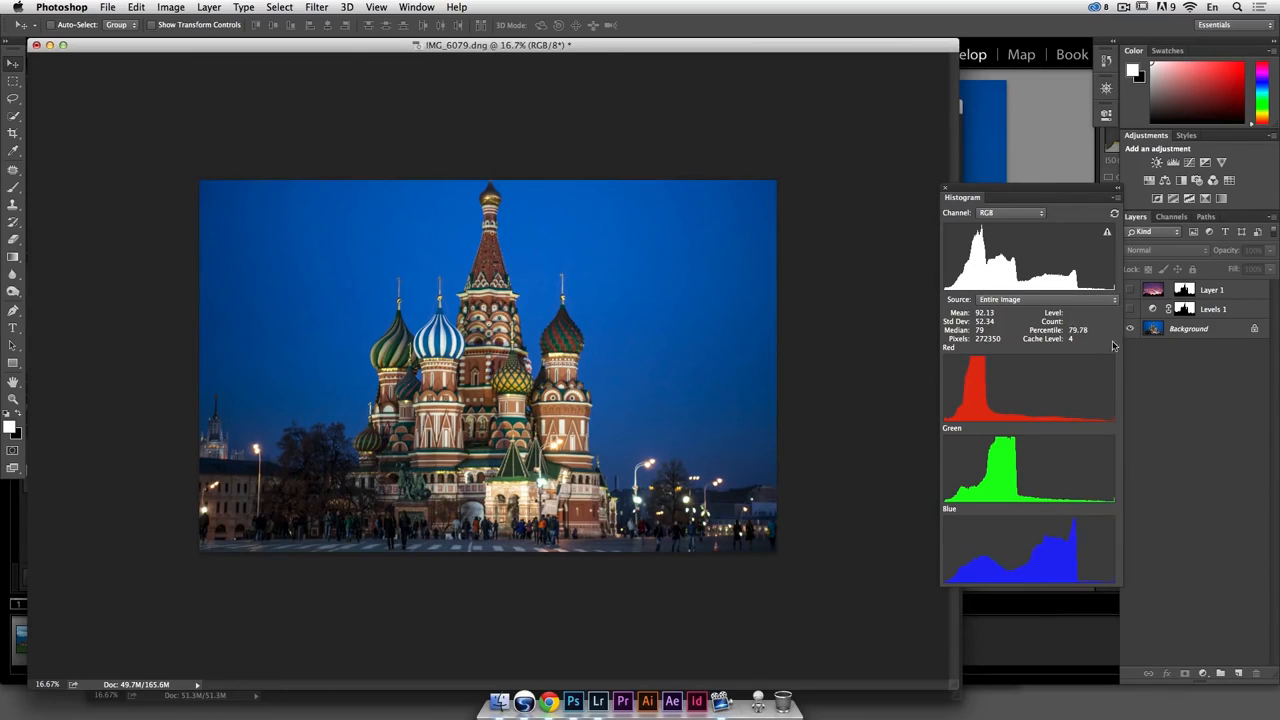
{"action": "left_click", "coordinate": [1130, 289]}
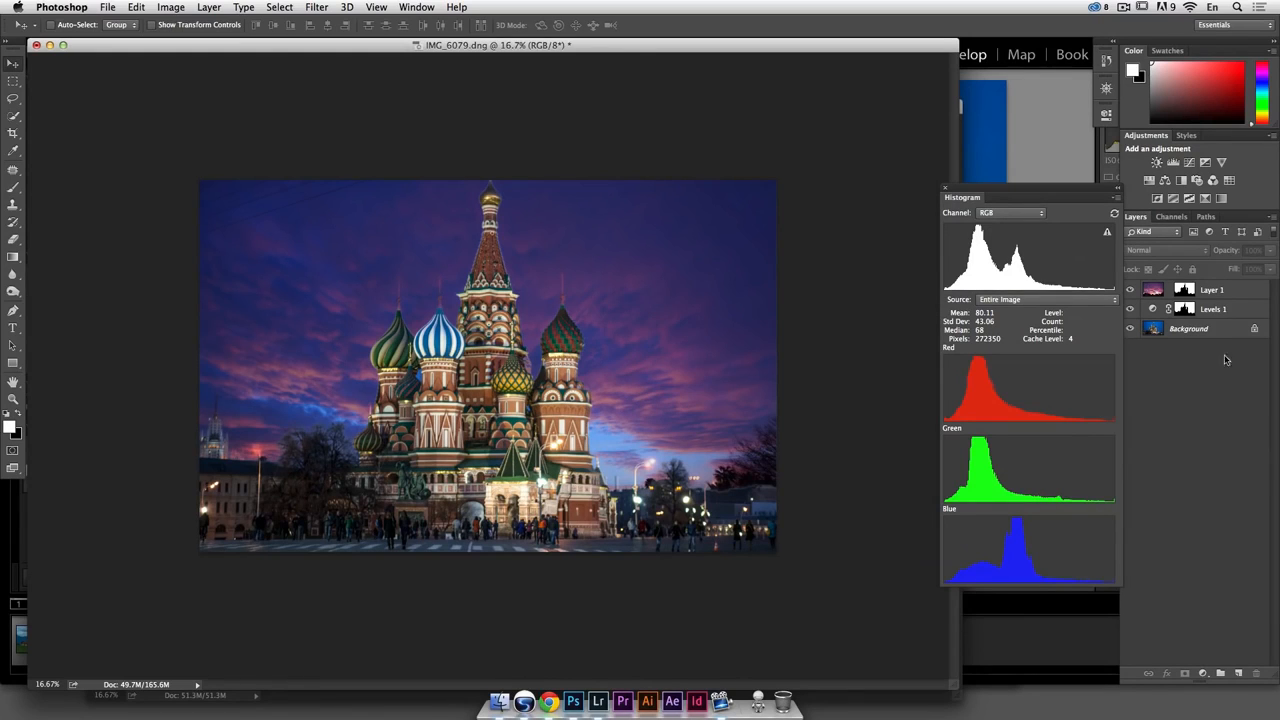
Hide and reshow the layers above the Background to compare the plain blue sky with the sunset composite
{"action": "left_click", "coordinate": [1132, 289]}
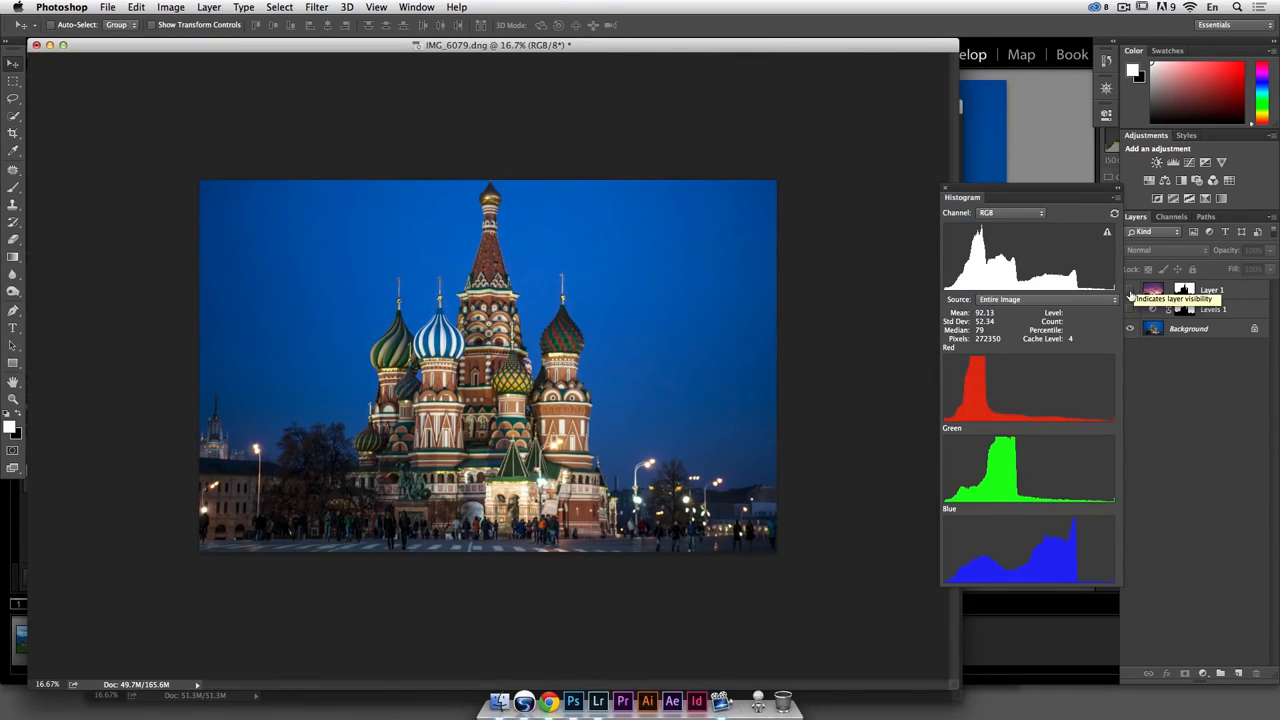
{"action": "left_click", "coordinate": [1131, 290]}
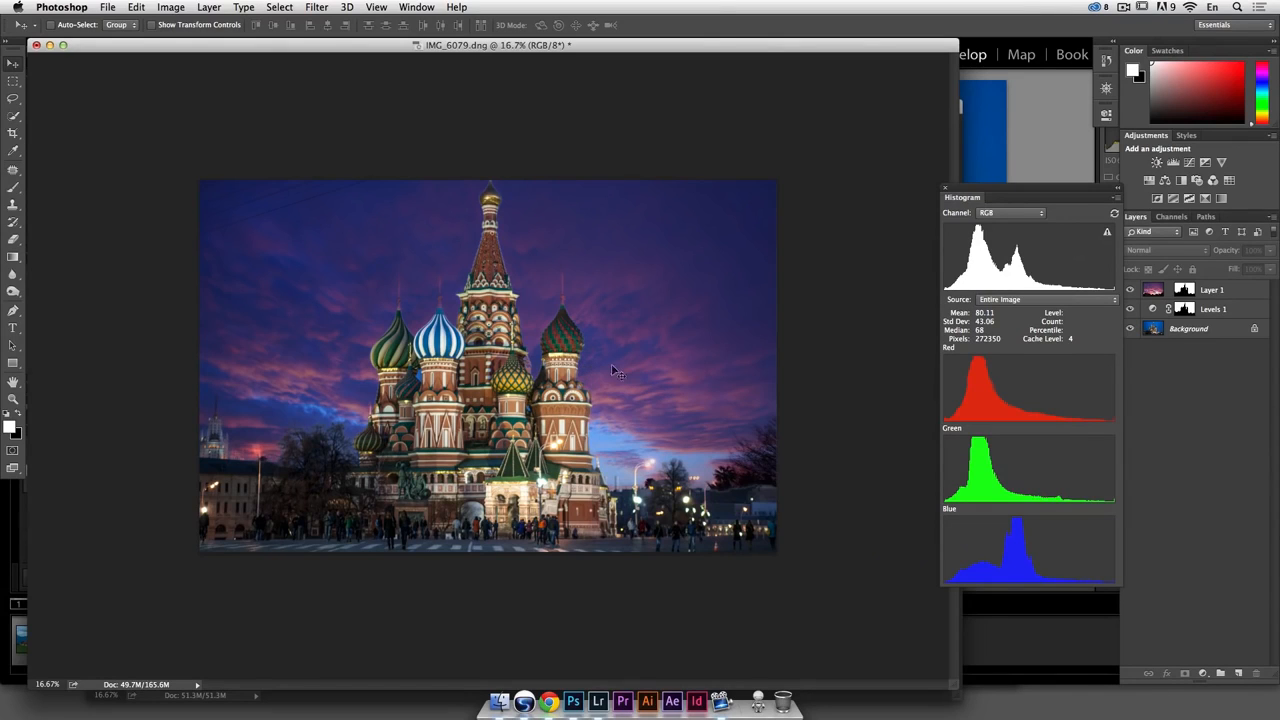
Add a second Levels adjustment above Layer 1, clip it to that layer, and choose its Blue channel
{"action": "left_click", "coordinate": [1150, 293]}
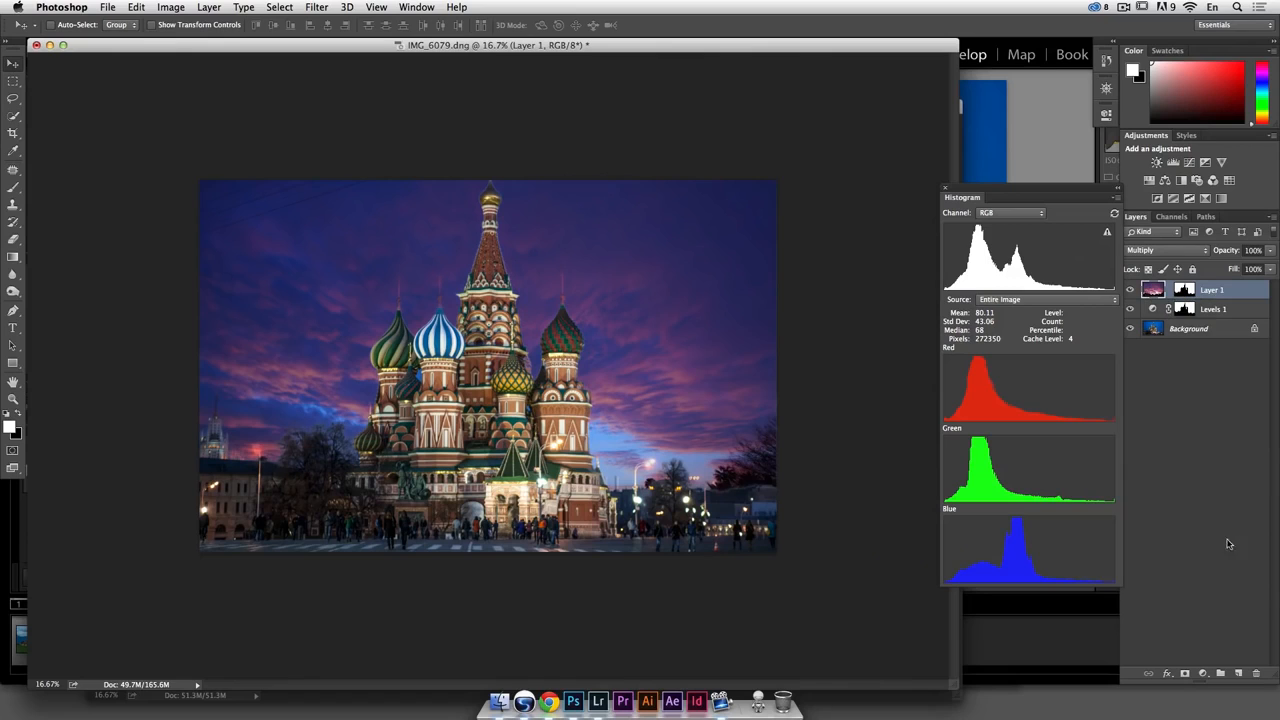
{"action": "left_click", "coordinate": [1203, 673]}
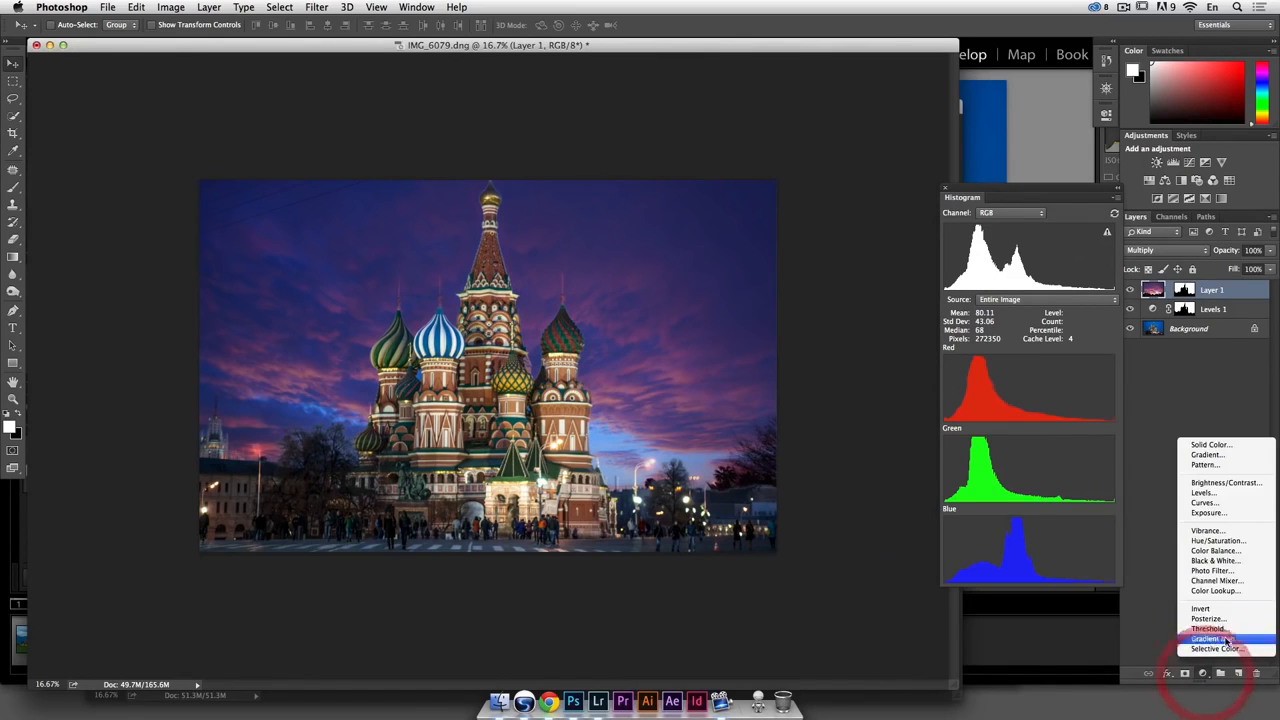
{"action": "left_click", "coordinate": [1234, 493]}
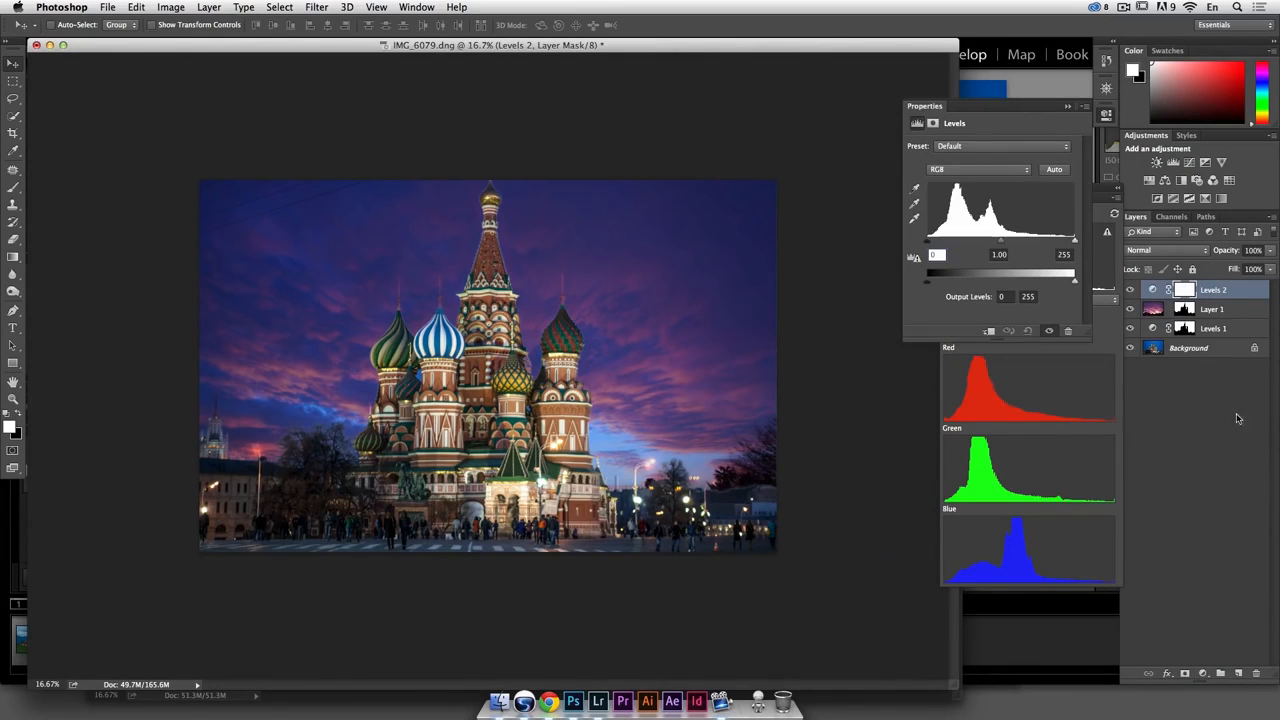
{"action": "left_click", "coordinate": [1161, 299], "text": "alt"}
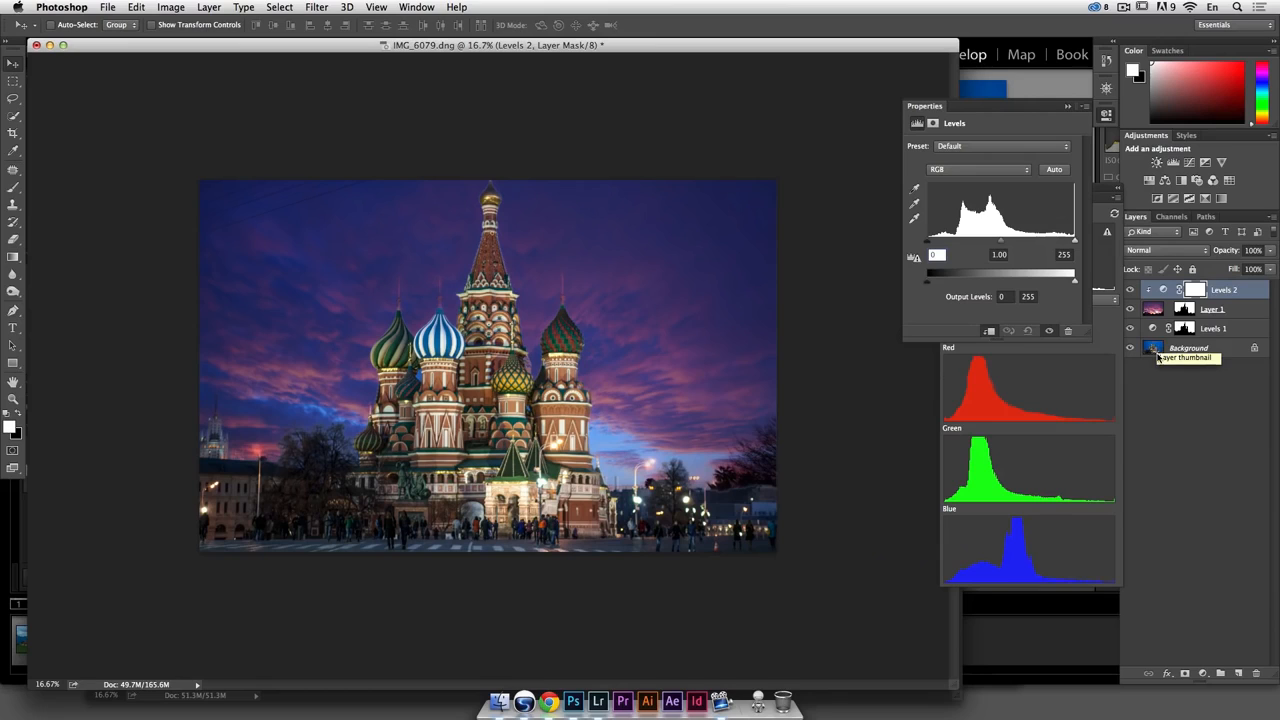
{"action": "left_click", "coordinate": [993, 175]}
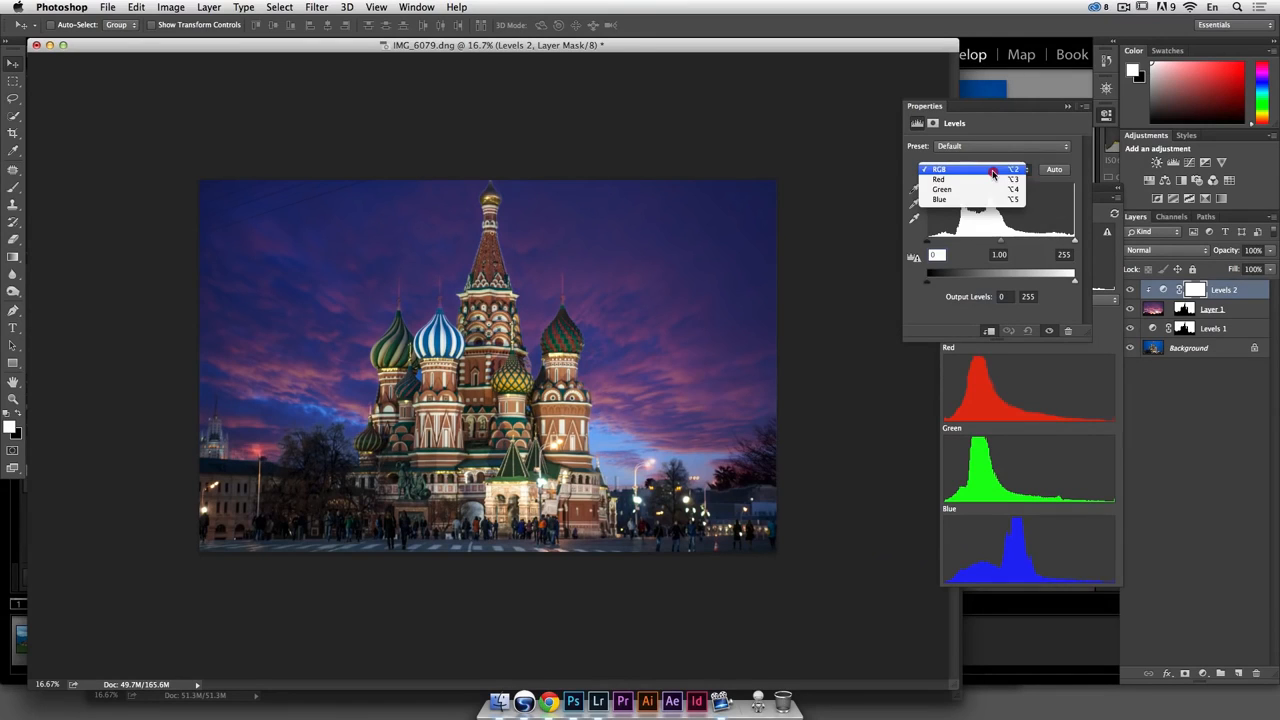
{"action": "left_click", "coordinate": [993, 200]}
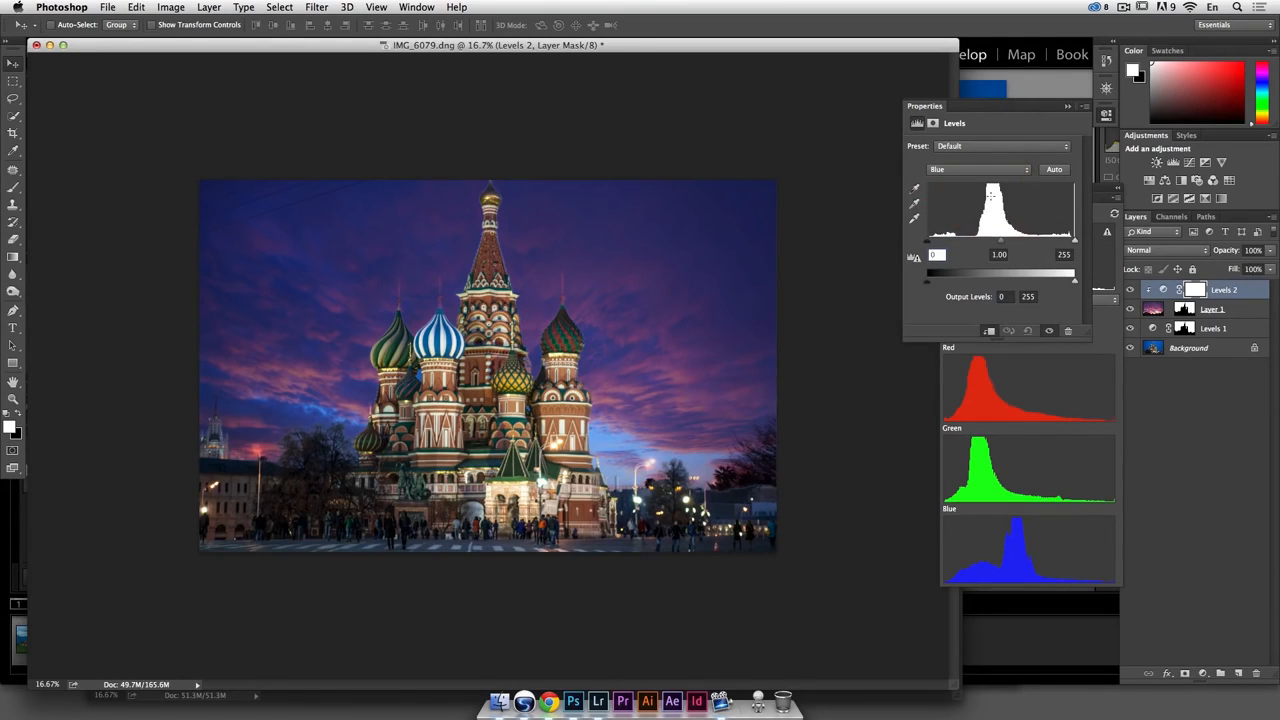
Try output limits and midtone inputs up to 2.20 on the Blue channel, and reset the midtone to 1
{"action": "left_click_drag", "start_coordinate": [1075, 284], "coordinate": [1120, 283]}
{"action": "left_click_drag", "start_coordinate": [931, 285], "coordinate": [944, 284]}
{"action": "left_click_drag", "start_coordinate": [964, 285], "coordinate": [926, 286]}
{"action": "left_click_drag", "start_coordinate": [990, 243], "coordinate": [977, 243]}
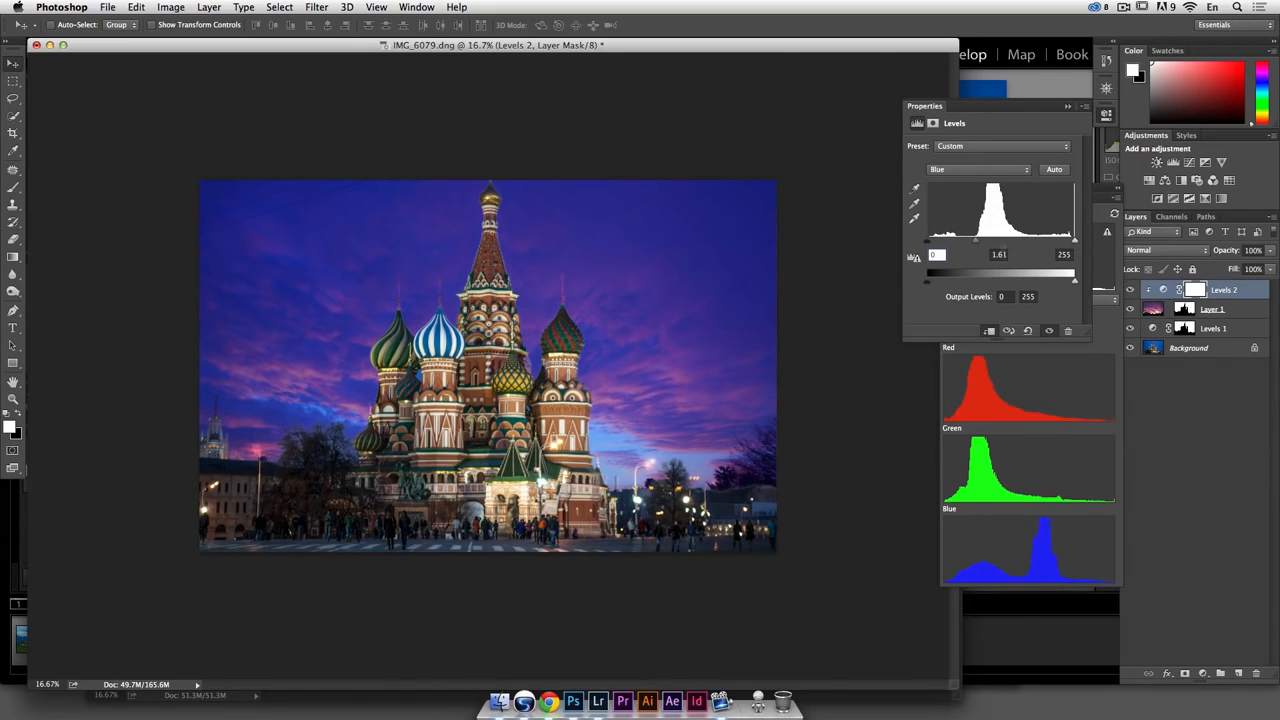
{"action": "left_click_drag", "start_coordinate": [977, 243], "coordinate": [959, 241]}
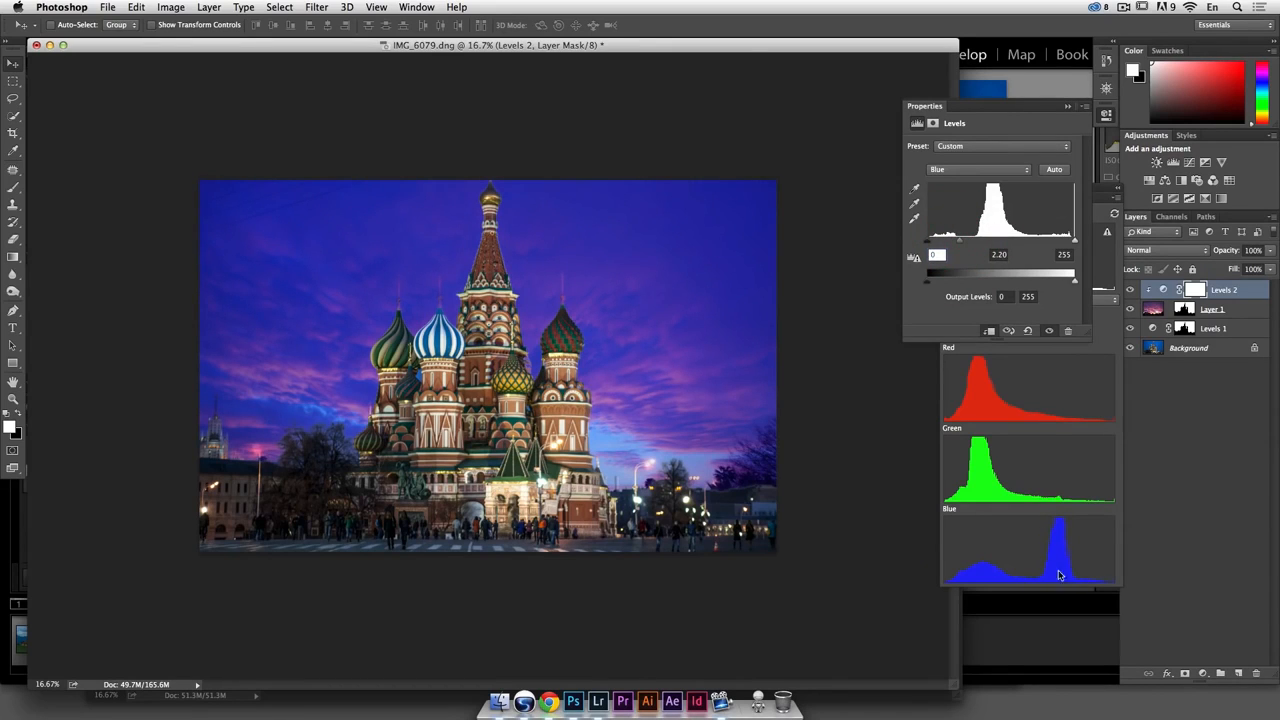
{"action": "left_click_drag", "start_coordinate": [1013, 243], "coordinate": [993, 243]}
{"action": "double_click", "coordinate": [999, 256]}
{"action": "type", "text": "1"}
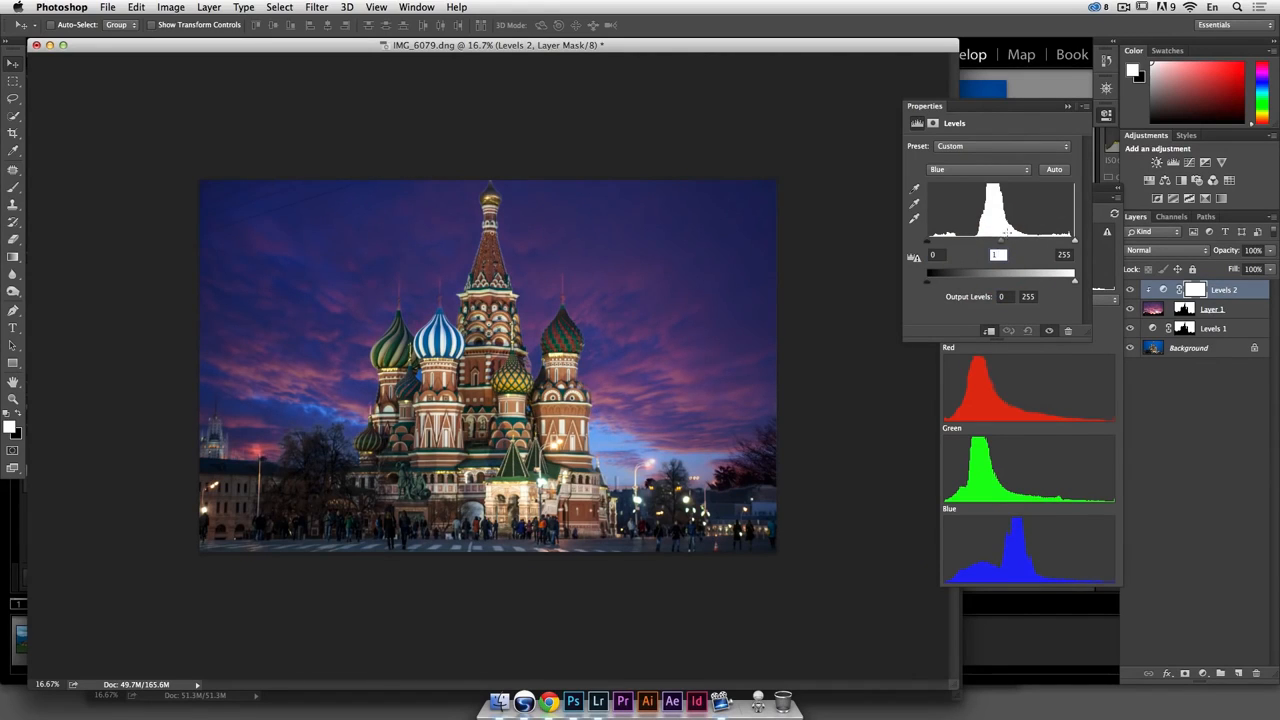
Set the Blue channel's midtone input to 1.27, and test an RGB midtone of 0.91 before resetting it to 1
{"action": "left_click_drag", "start_coordinate": [992, 243], "coordinate": [988, 243]}
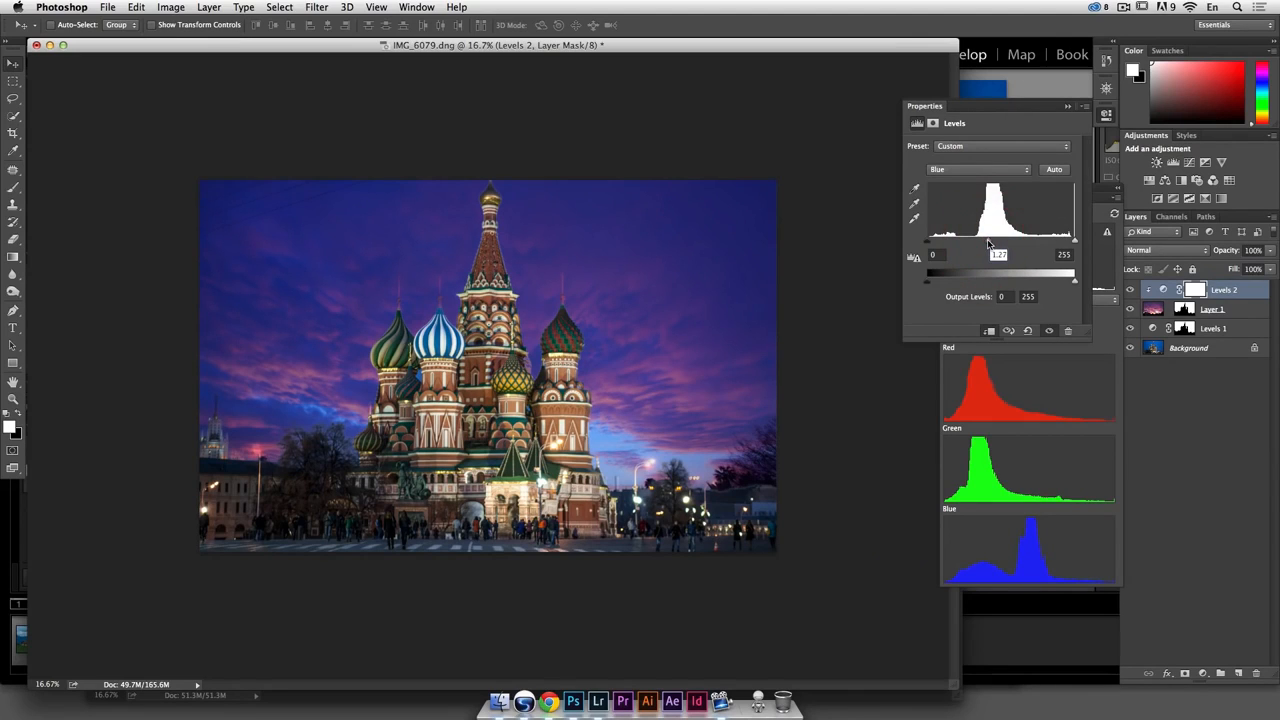
{"action": "left_click", "coordinate": [978, 169]}
{"action": "left_click", "coordinate": [980, 134]}
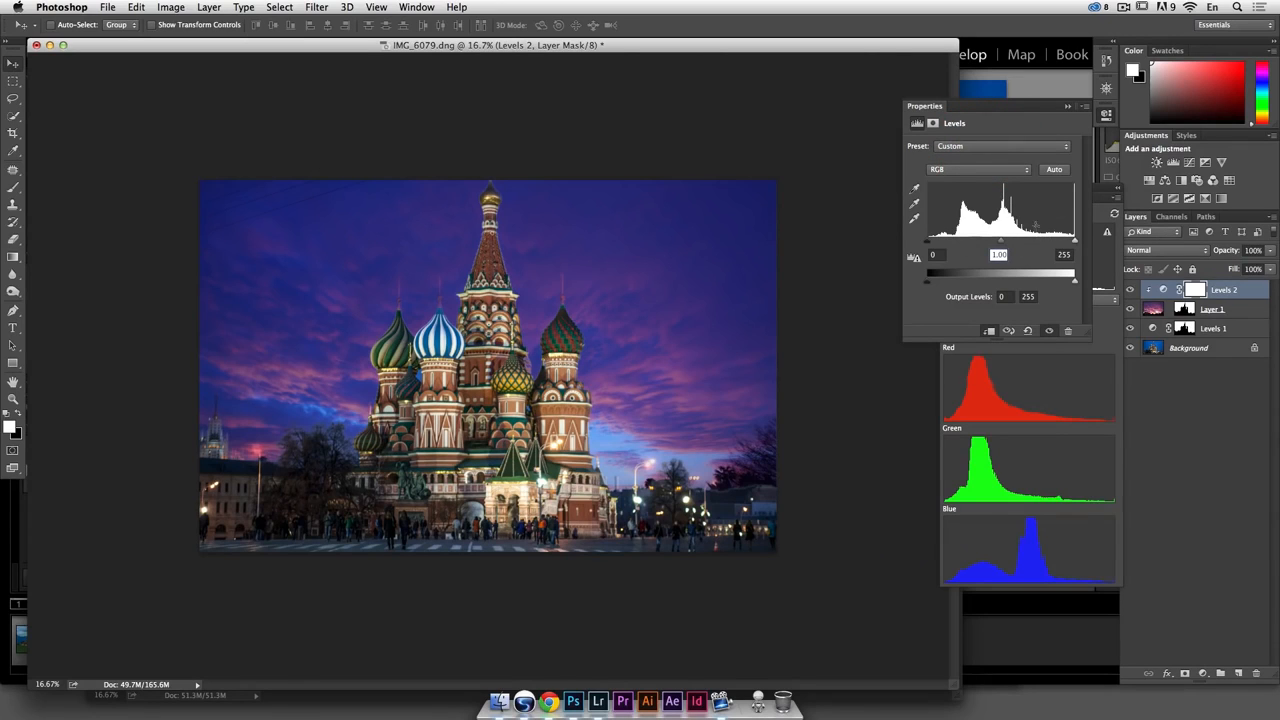
{"action": "left_click_drag", "start_coordinate": [1001, 243], "coordinate": [1005, 243]}
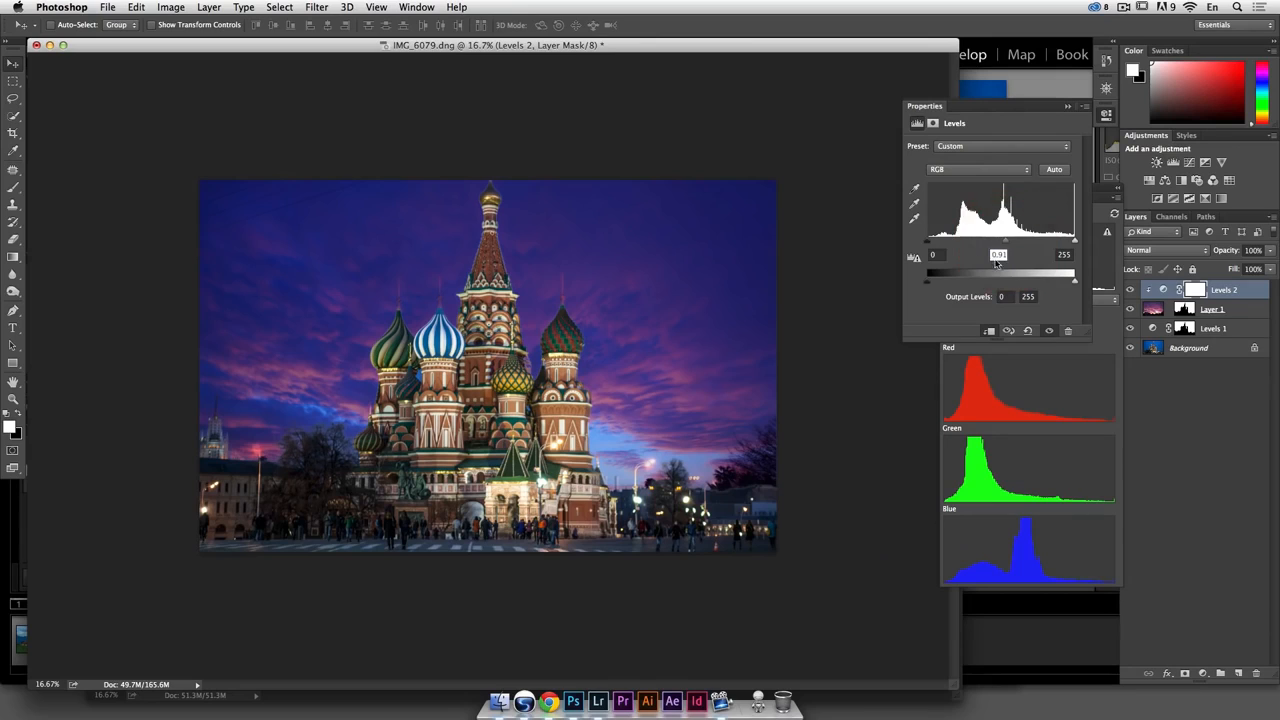
{"action": "type", "text": "1"}
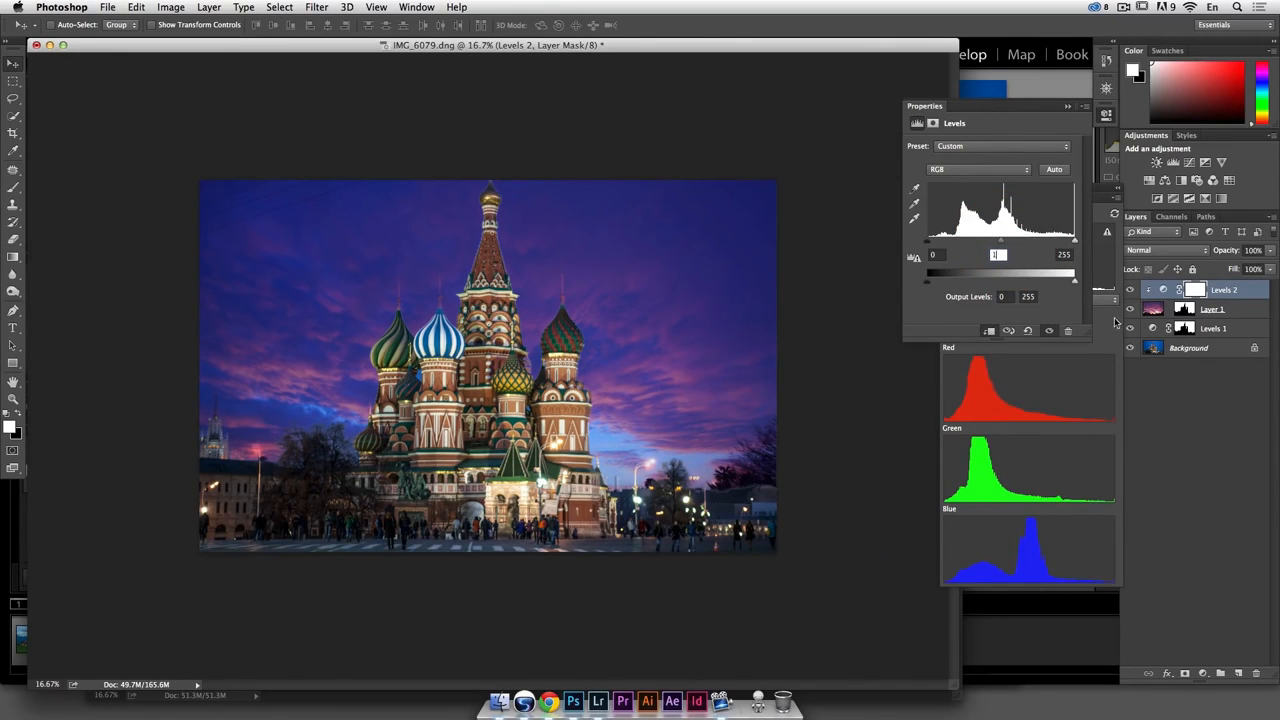
Compare the sunset sky with the clipped Levels 2 adjustment hidden and shown
{"action": "left_click", "coordinate": [1130, 290]}
{"action": "left_click", "coordinate": [1130, 292]}
{"action": "left_click", "coordinate": [1130, 292]}
Apply Levels to Layer 1's mask with a midtone input of 1.68, comparing the edges with the preview off and on
{"action": "left_click", "coordinate": [1183, 310]}
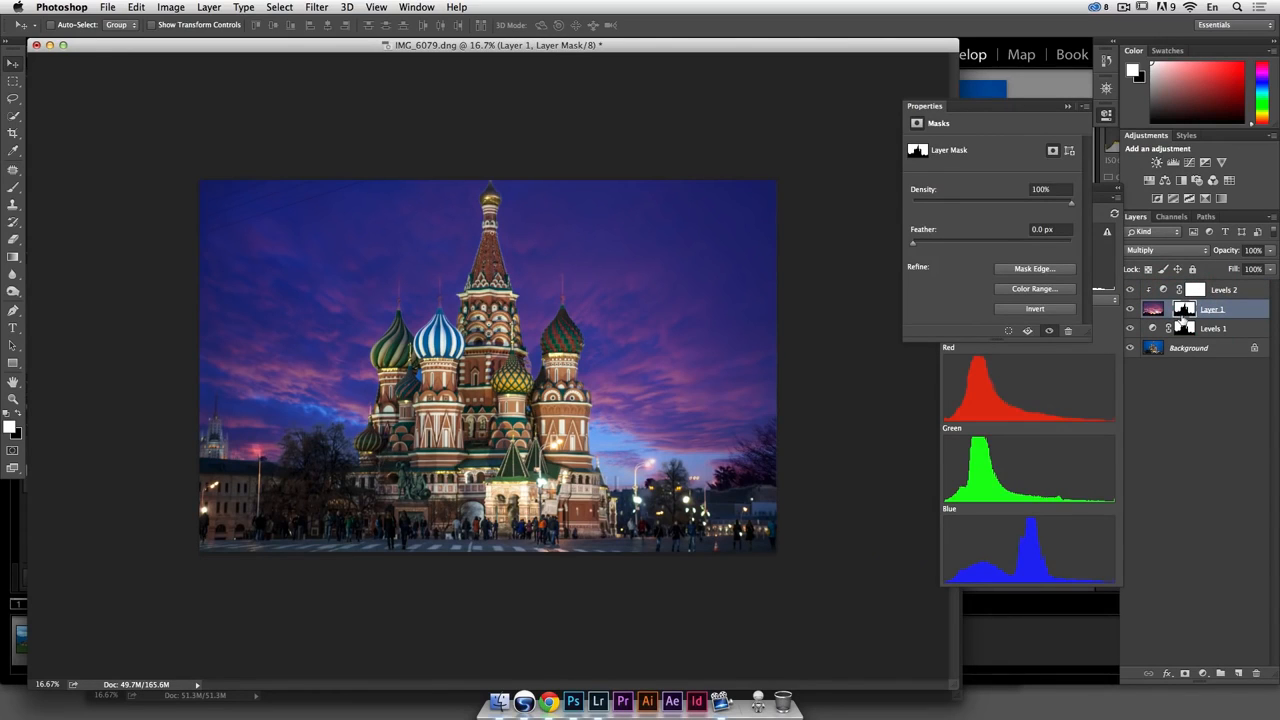
{"action": "left_click", "coordinate": [1107, 114]}
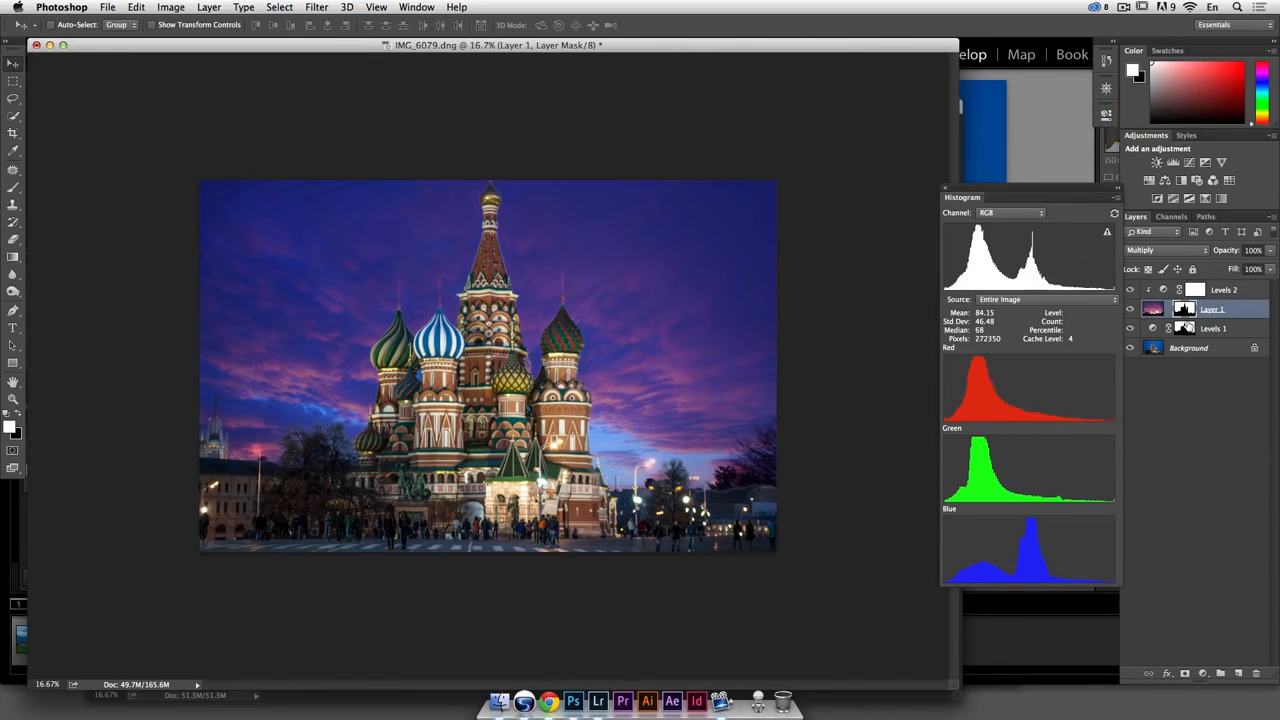
{"action": "key", "text": "super+l"}
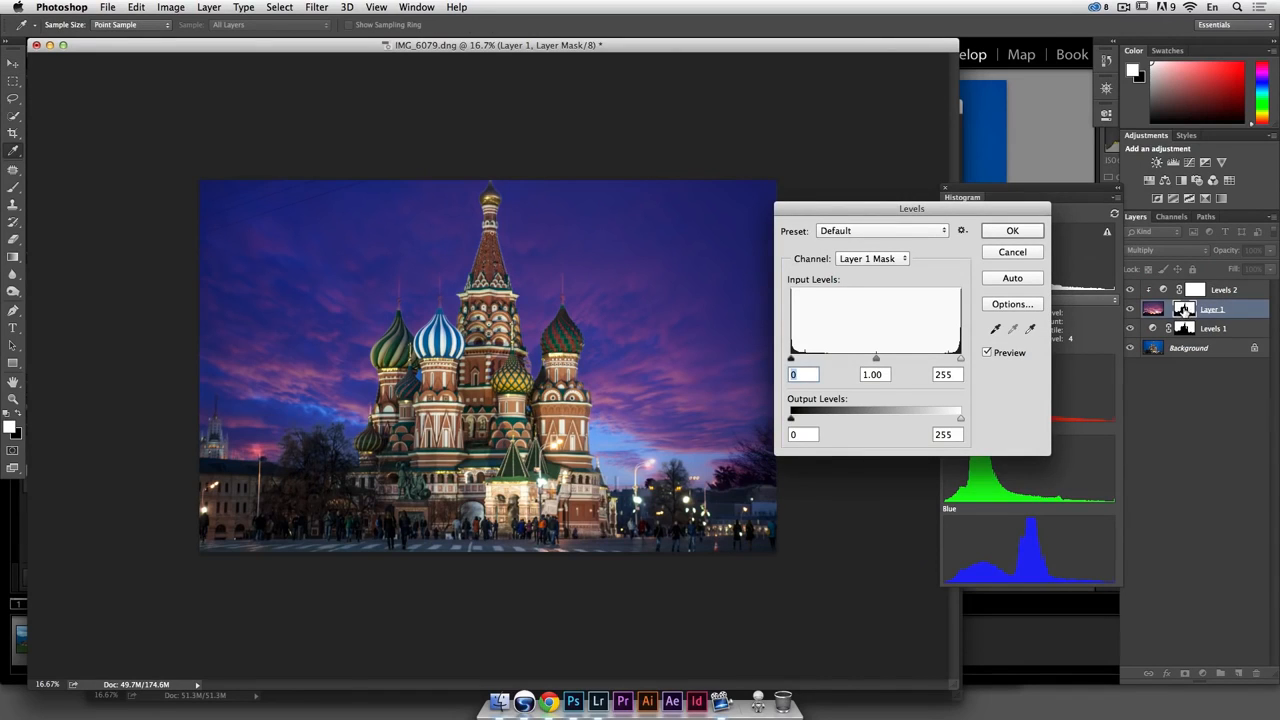
{"action": "left_click_drag", "start_coordinate": [879, 362], "coordinate": [844, 362]}
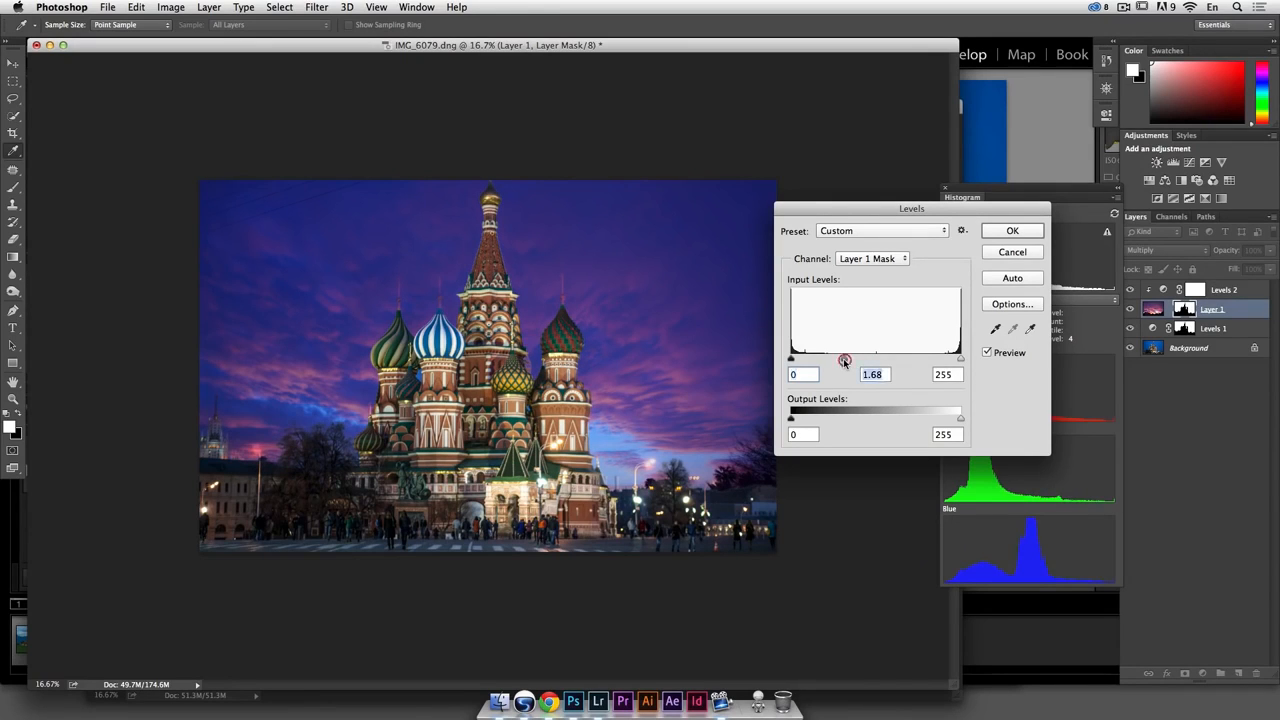
{"action": "left_click", "coordinate": [988, 353]}
{"action": "left_click", "coordinate": [988, 353]}
{"action": "left_click", "coordinate": [988, 353]}
{"action": "left_click", "coordinate": [988, 353]}
{"action": "left_click", "coordinate": [988, 353]}
{"action": "left_click", "coordinate": [988, 353]}
{"action": "left_click", "coordinate": [1013, 231]}
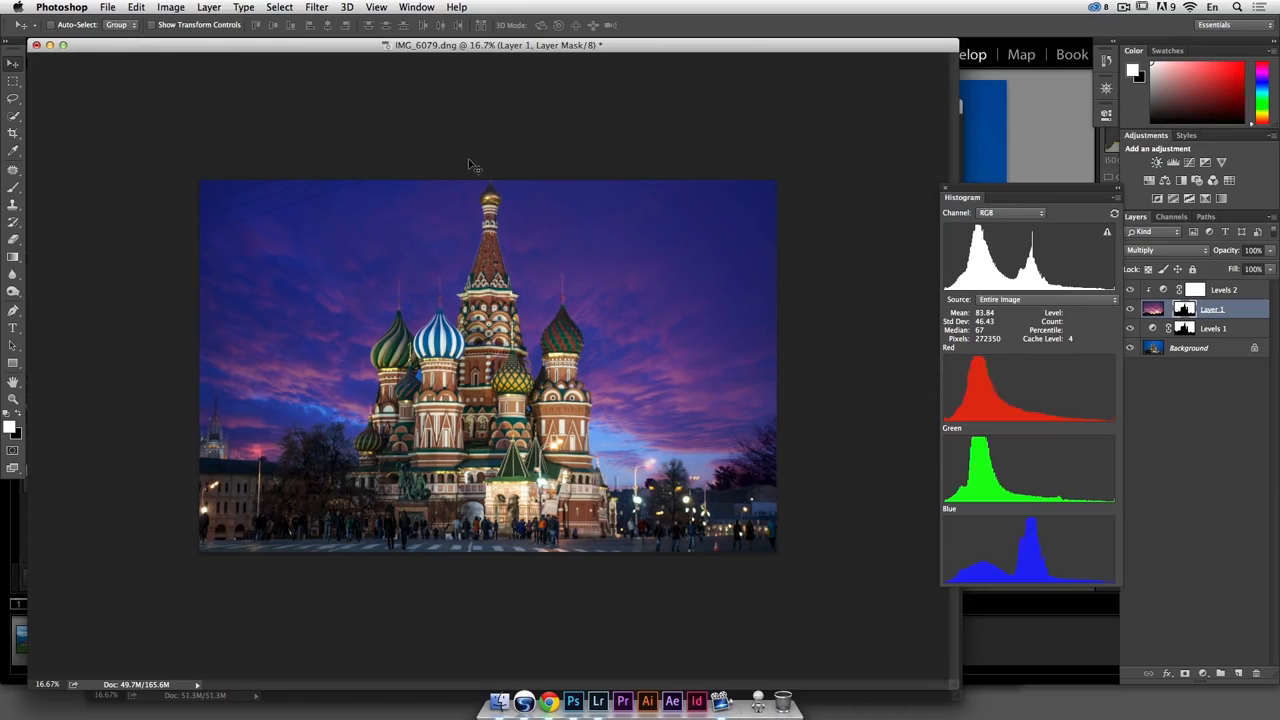
Soften Layer 1's mask with a 2.5-pixel Gaussian Blur, inspecting the cathedral's edge in the filter preview
{"action": "left_click", "coordinate": [361, 8]}
{"action": "mouse_move", "coordinate": [316, 7]}
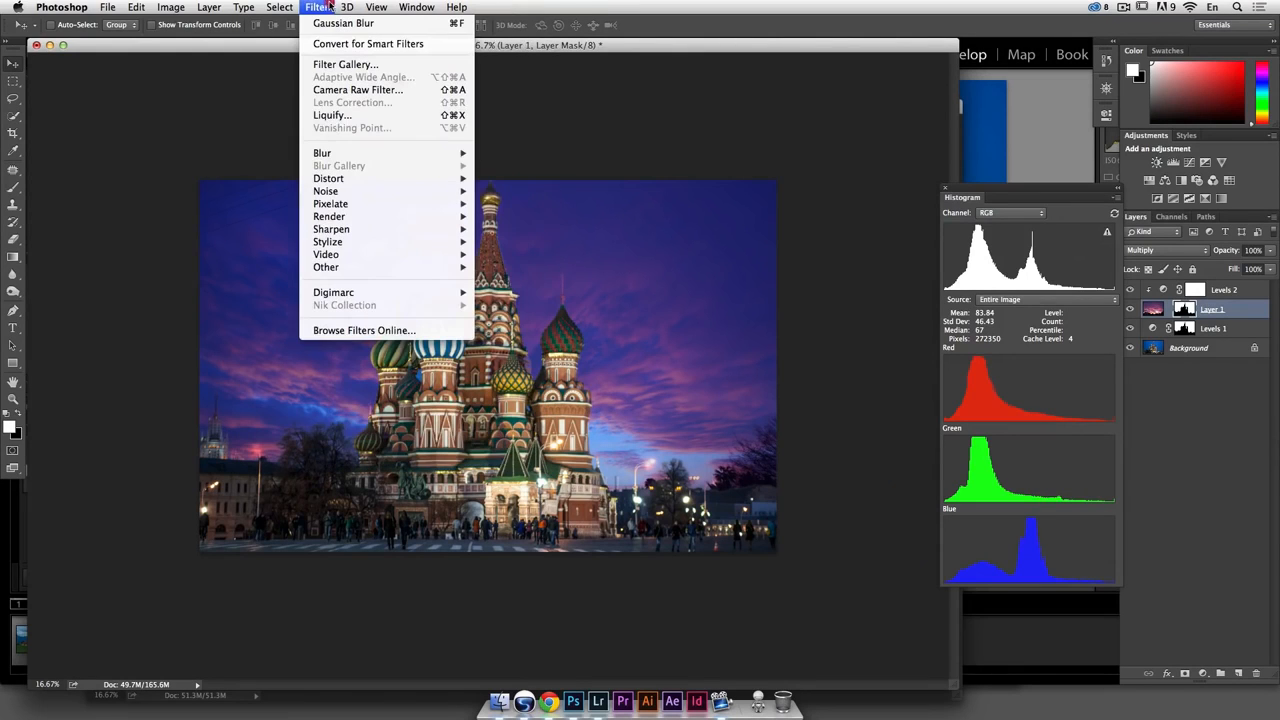
{"action": "mouse_move", "coordinate": [333, 155]}
{"action": "left_click", "coordinate": [522, 205]}
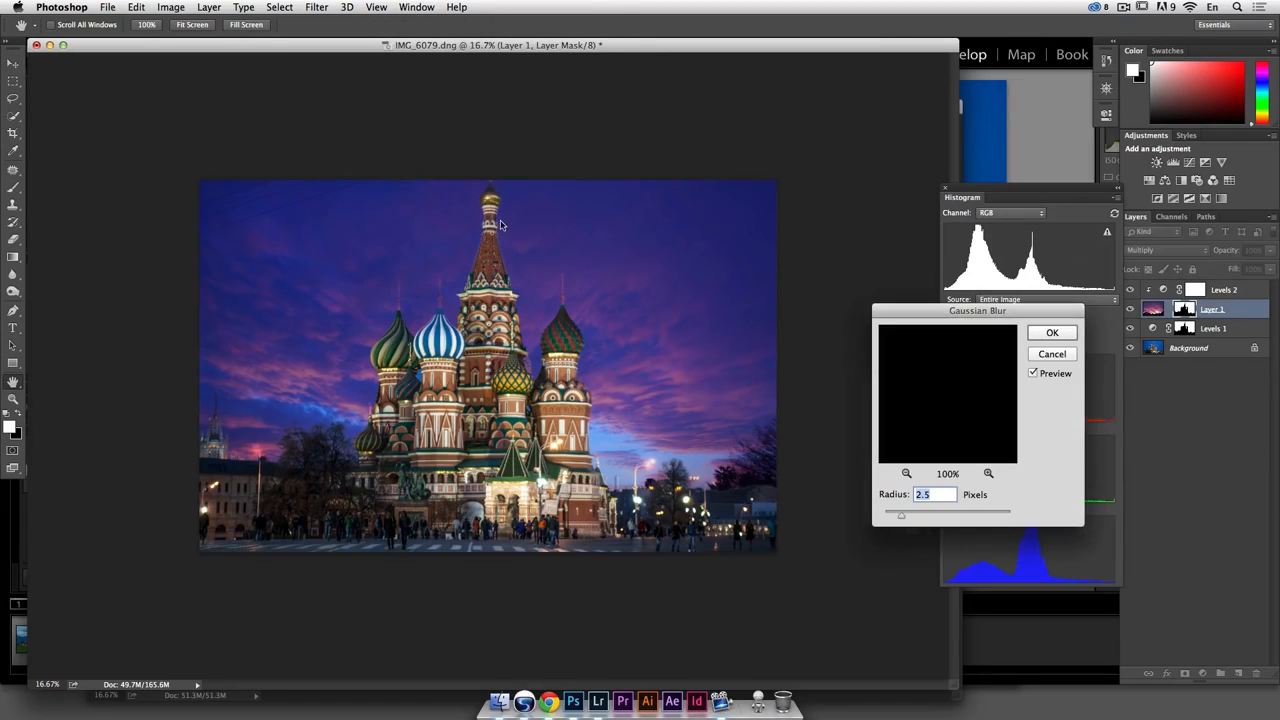
{"action": "left_click_drag", "start_coordinate": [894, 400], "coordinate": [914, 390]}
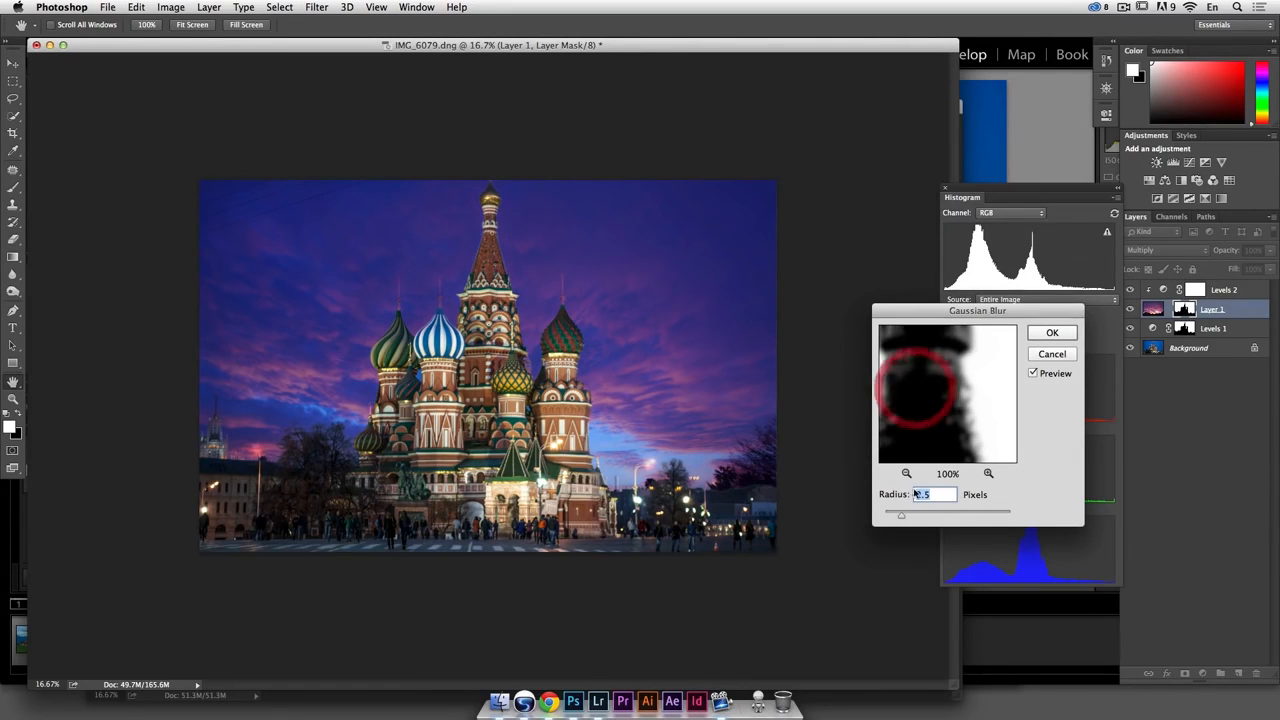
{"action": "left_click", "coordinate": [940, 436]}
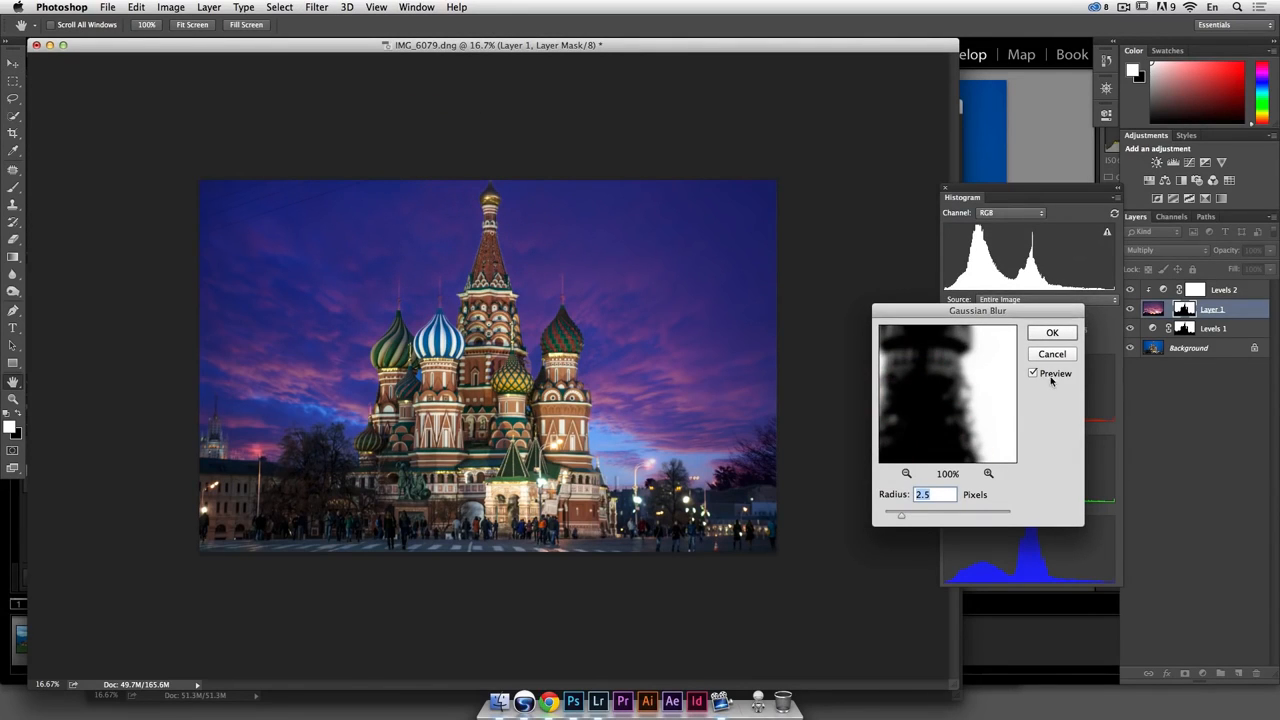
{"action": "key", "text": "Return"}
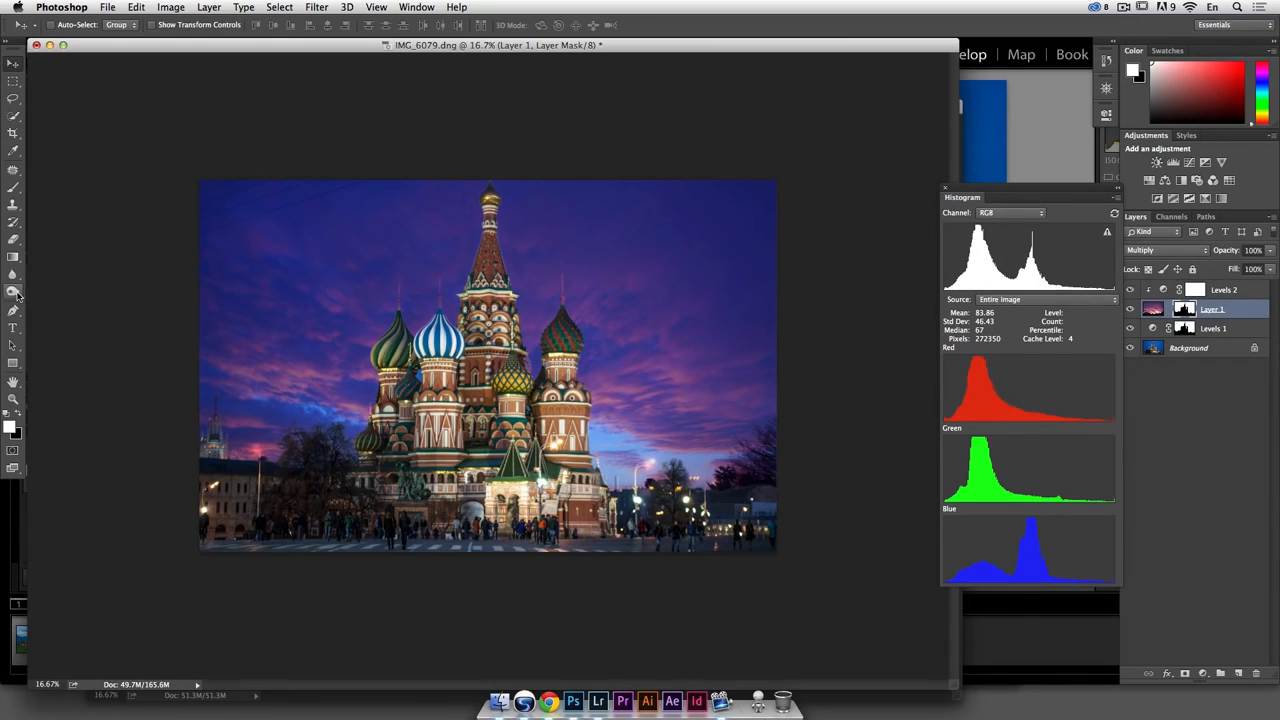
Dodge Layer 1's mask along the central spire with a 220 px brush, and compare the result with Layer 1 hidden and shown
{"action": "left_click_drag", "start_coordinate": [16, 297], "coordinate": [47, 301]}
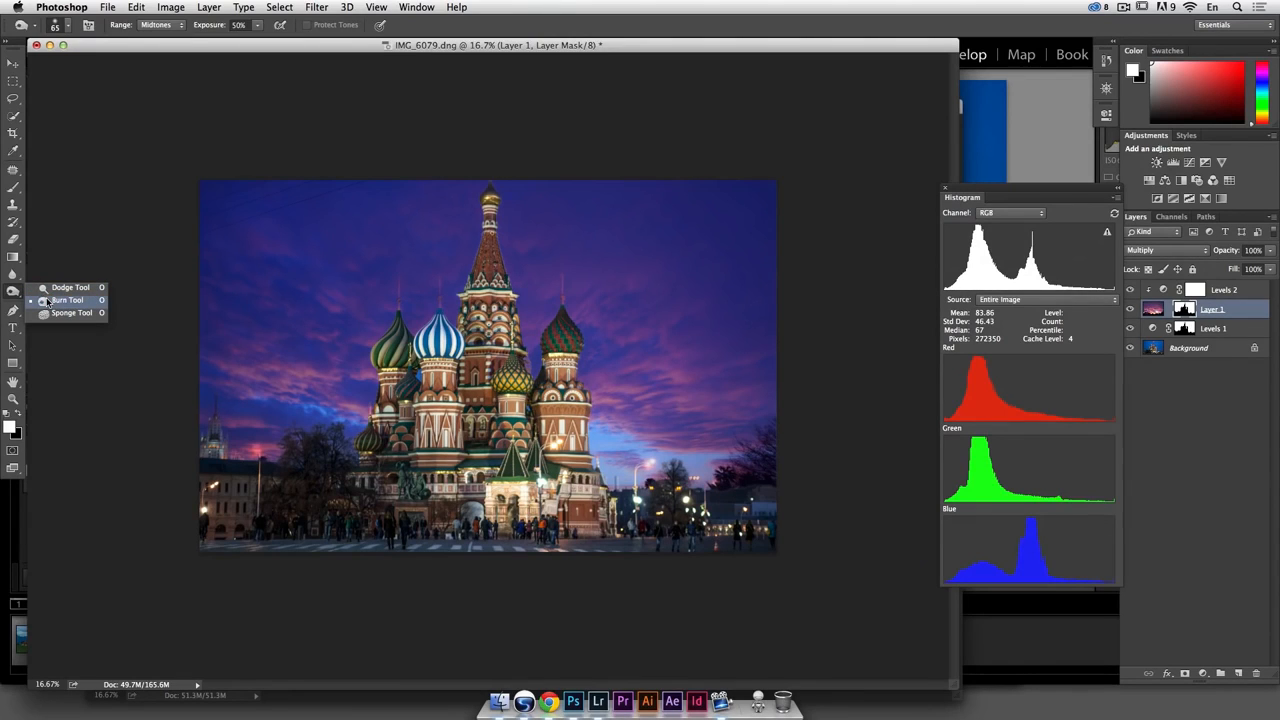
{"action": "left_click", "coordinate": [47, 301]}
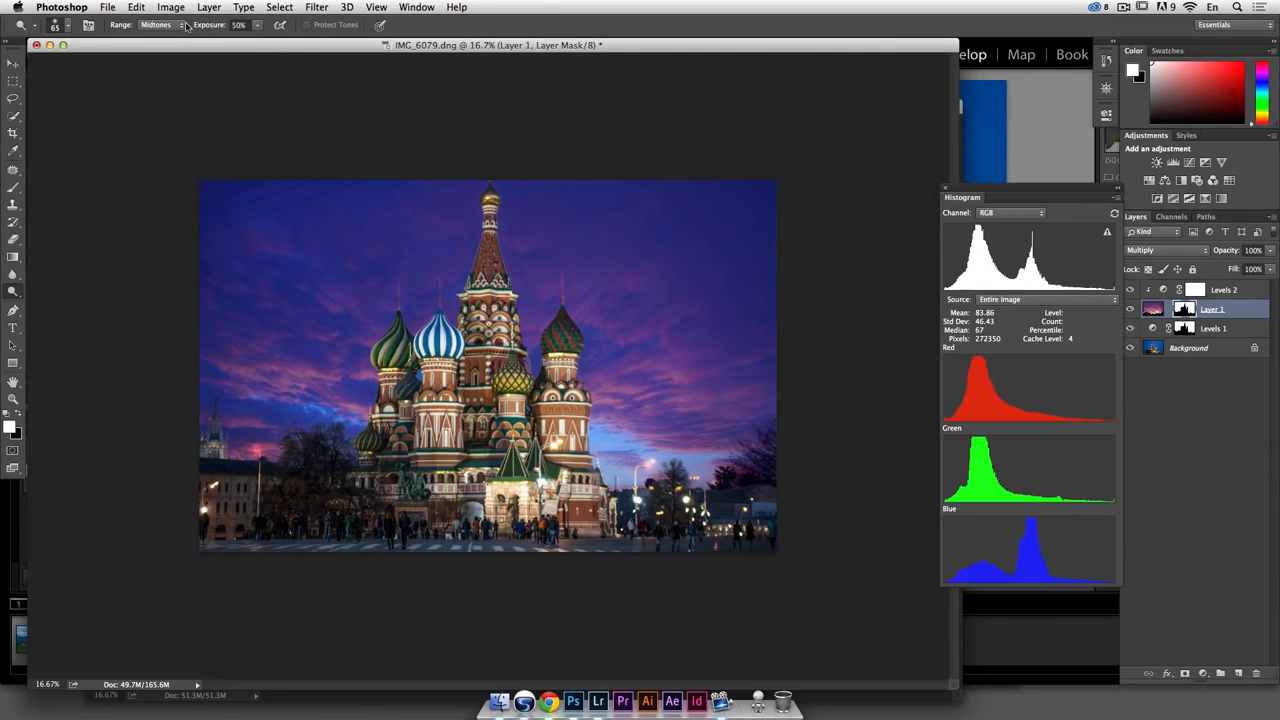
{"action": "left_click", "coordinate": [66, 23]}
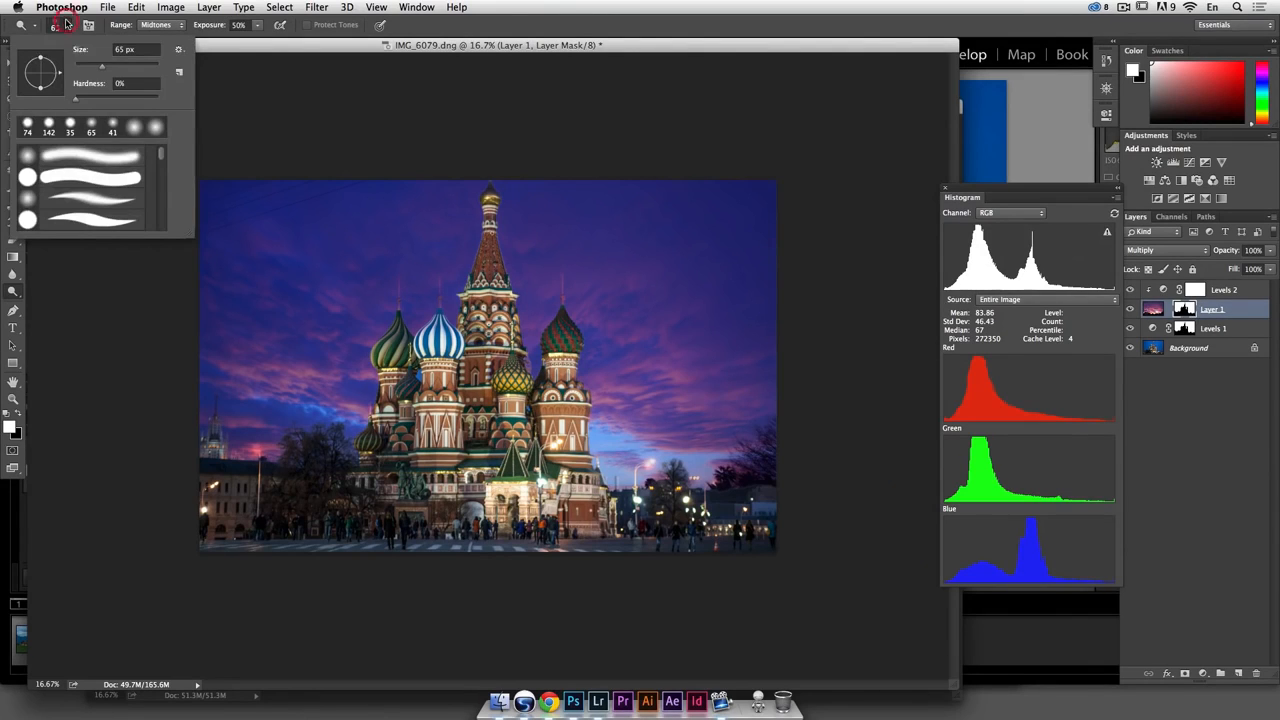
{"action": "left_click_drag", "start_coordinate": [108, 67], "coordinate": [123, 67]}
{"action": "left_click", "coordinate": [70, 27]}
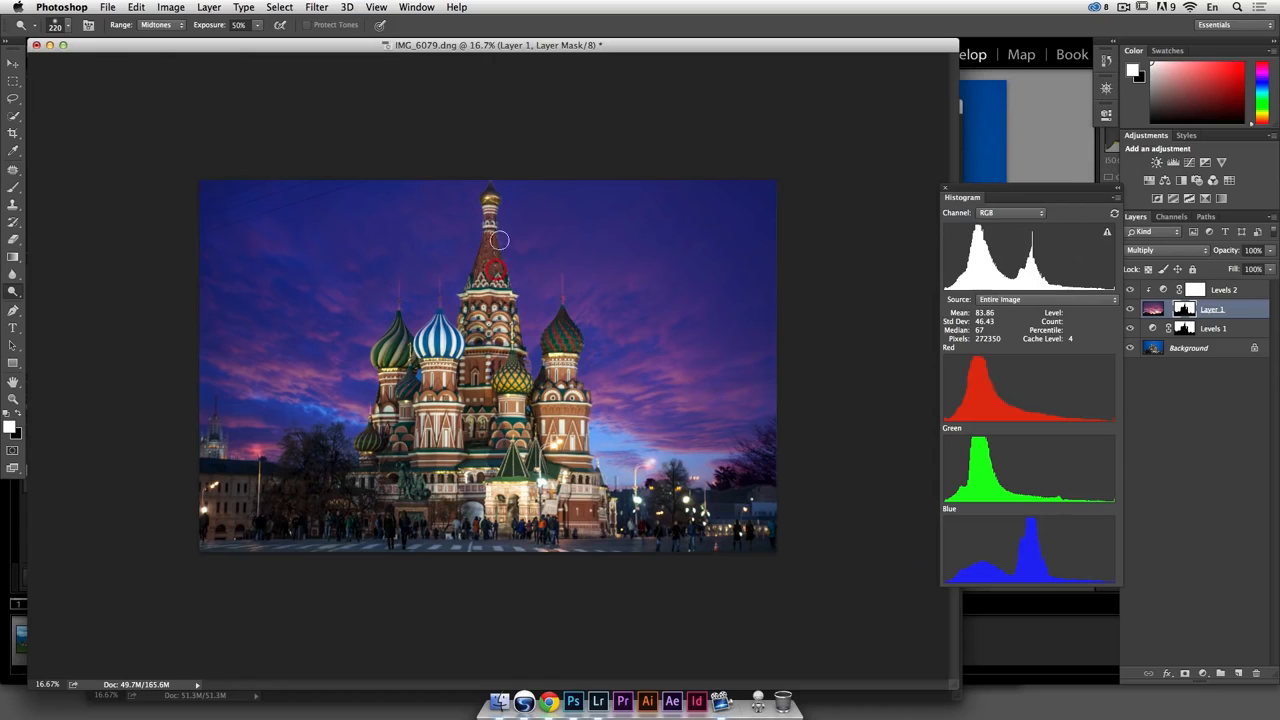
{"action": "mouse_move", "coordinate": [510, 294]}
{"action": "left_mouse_down"}
{"action": "mouse_move", "coordinate": [509, 227]}
{"action": "mouse_move", "coordinate": [475, 190]}
{"action": "mouse_move", "coordinate": [473, 216]}
{"action": "mouse_move", "coordinate": [479, 175]}
{"action": "mouse_move", "coordinate": [476, 241]}
{"action": "mouse_move", "coordinate": [523, 269]}
{"action": "left_mouse_up"}
{"action": "left_click", "coordinate": [497, 194]}
{"action": "left_click", "coordinate": [1130, 309]}
{"action": "left_click", "coordinate": [1130, 309]}
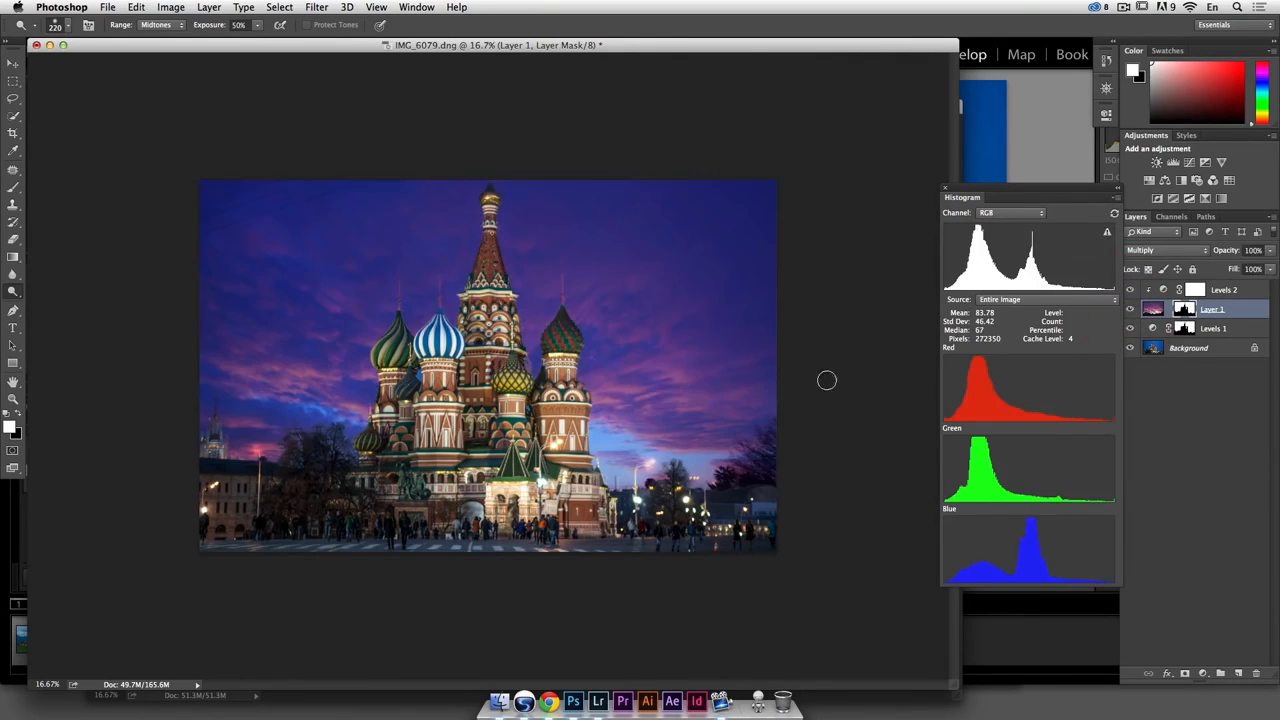